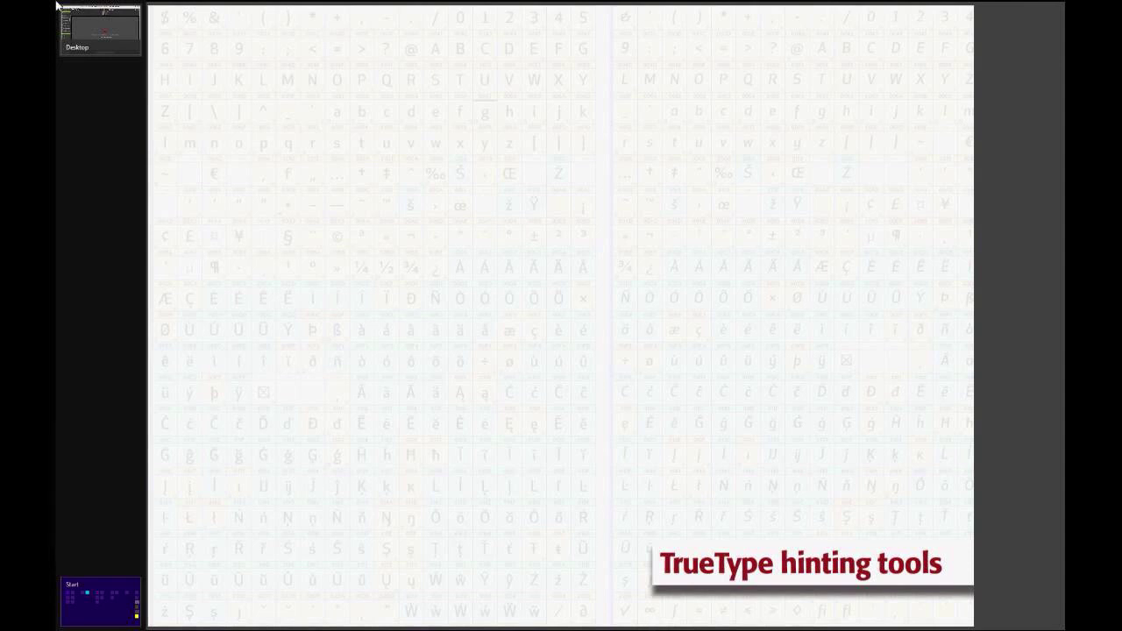
Step: Switch to FontLab Studio, where the c glyph of the FreeSans font is open
left_click(57, 6)
mouse_move(423, 621)
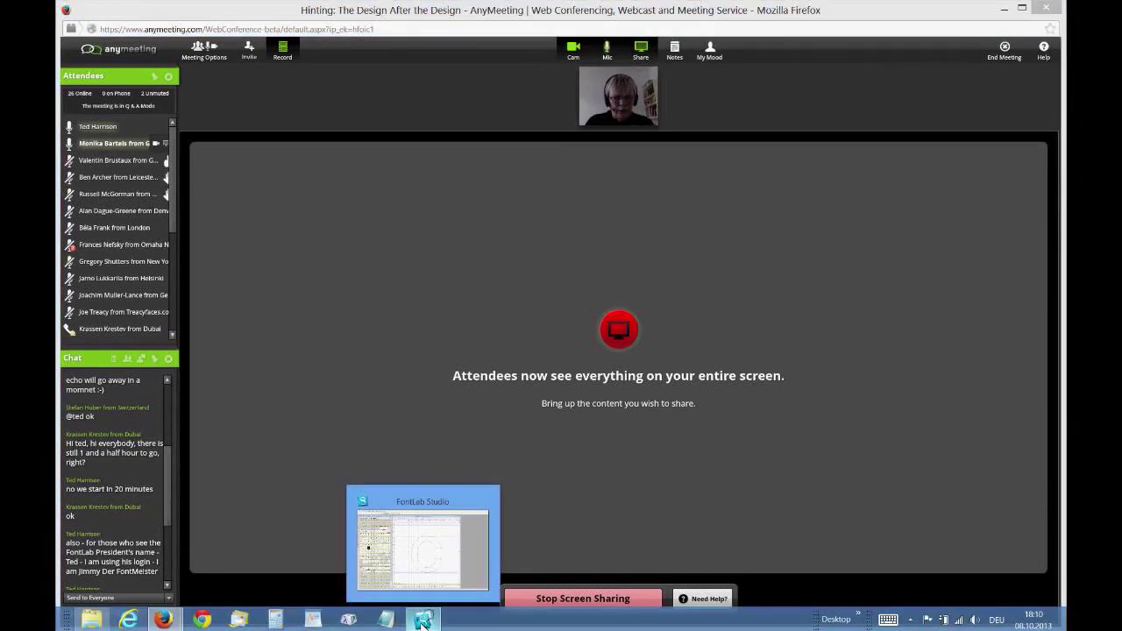
left_click(422, 621)
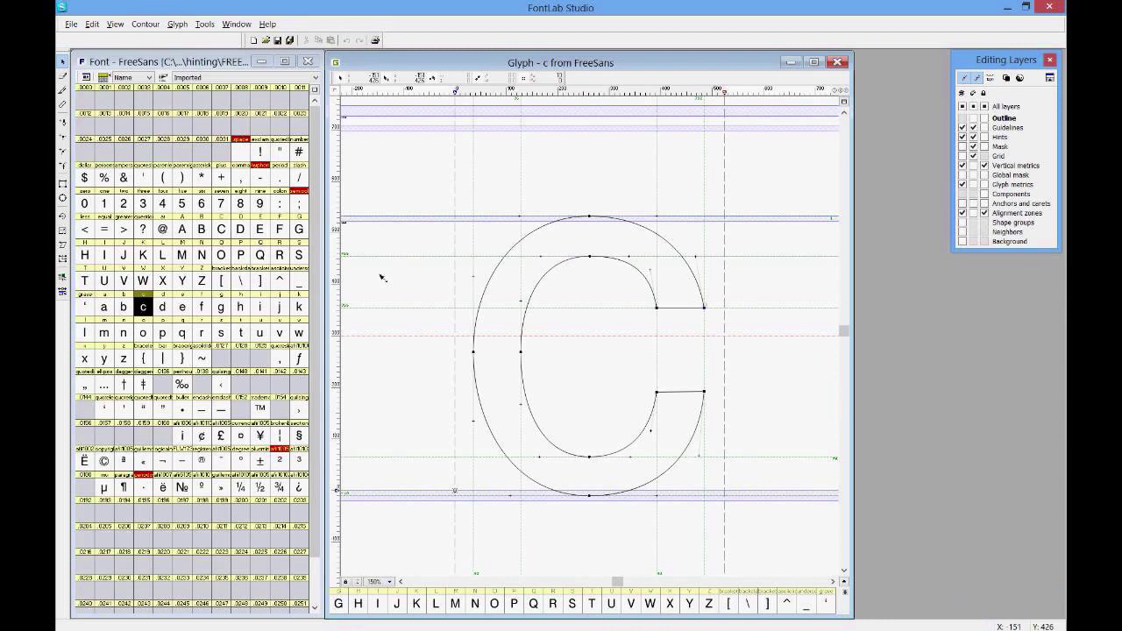
Step: Load the saved action set Convert Type 1 font to TrueType and set it to apply to all glyphs in the font
left_click(206, 25)
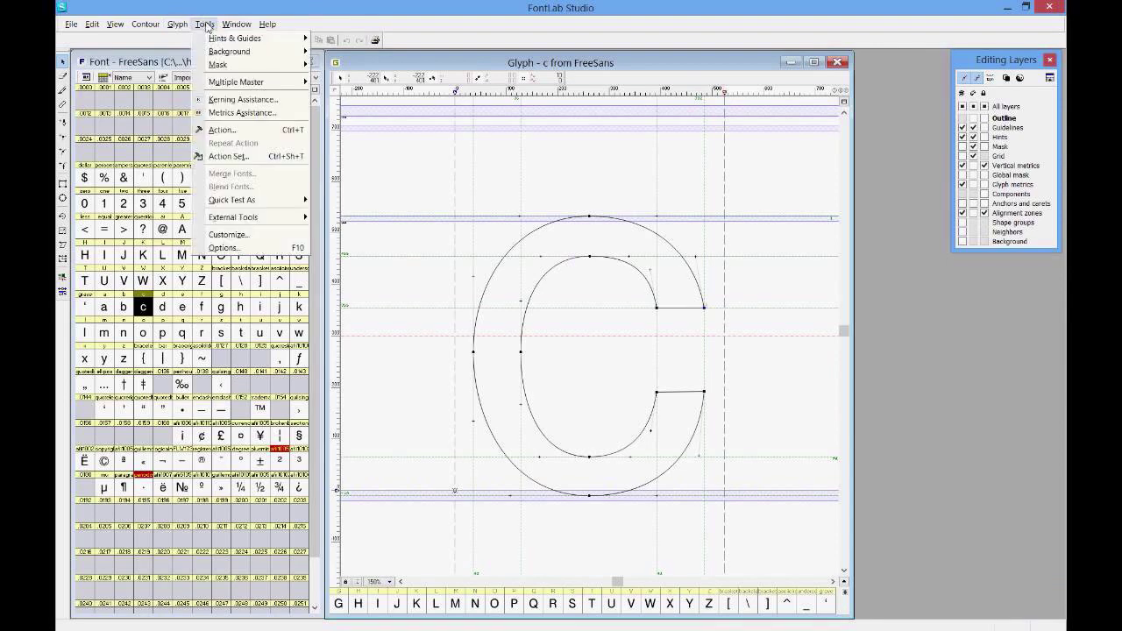
left_click(266, 159)
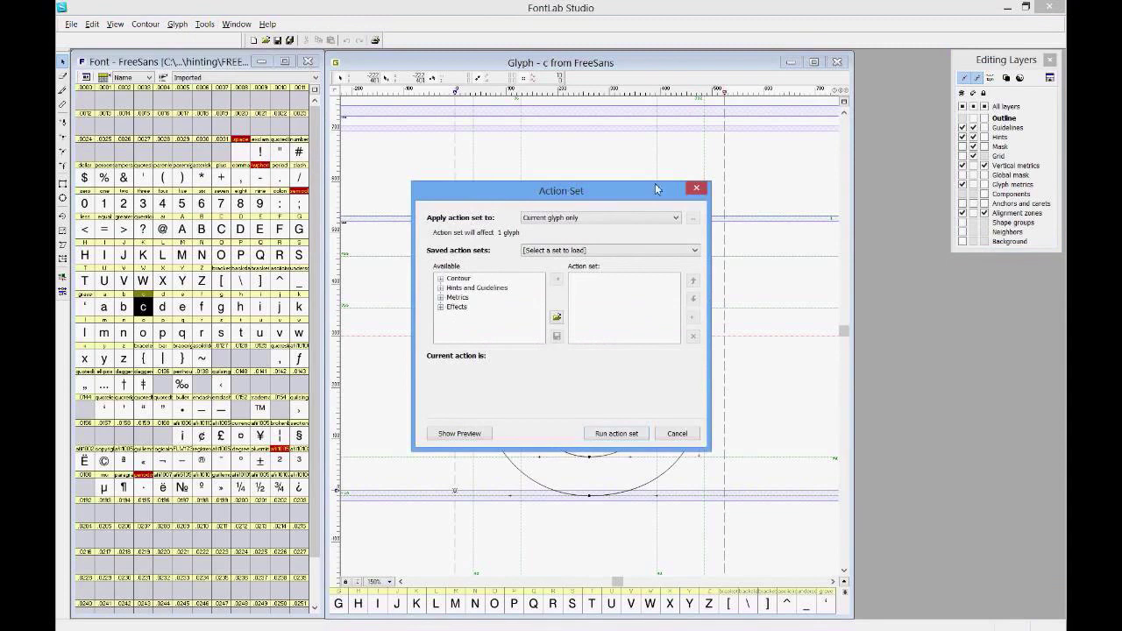
left_click_drag(655, 189, 989, 167)
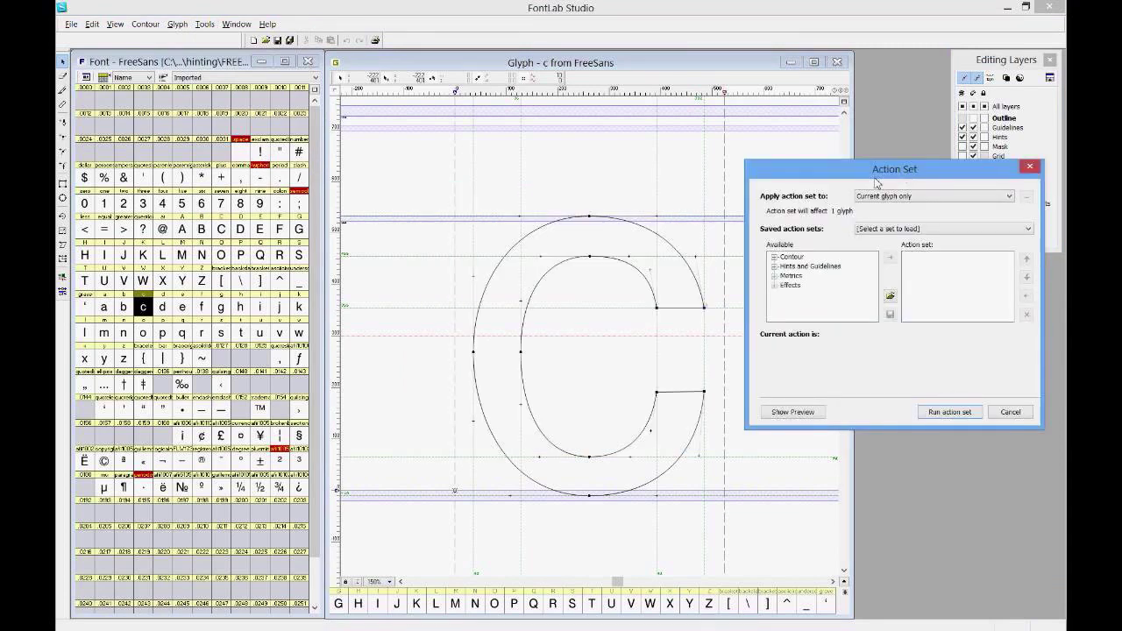
left_click(879, 230)
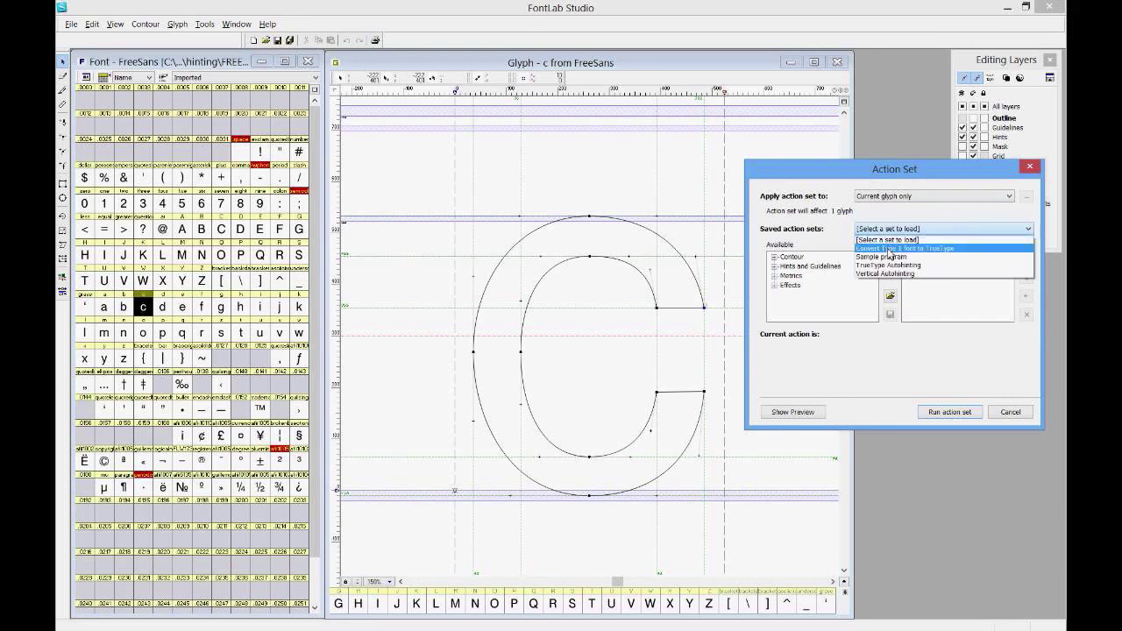
left_click(890, 250)
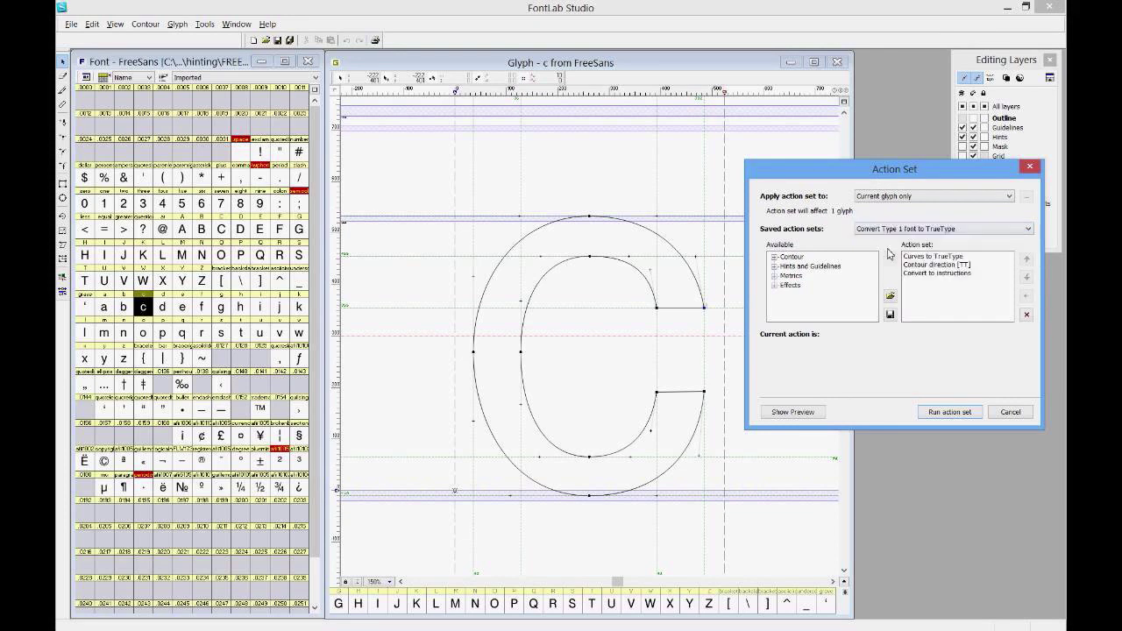
left_click(904, 201)
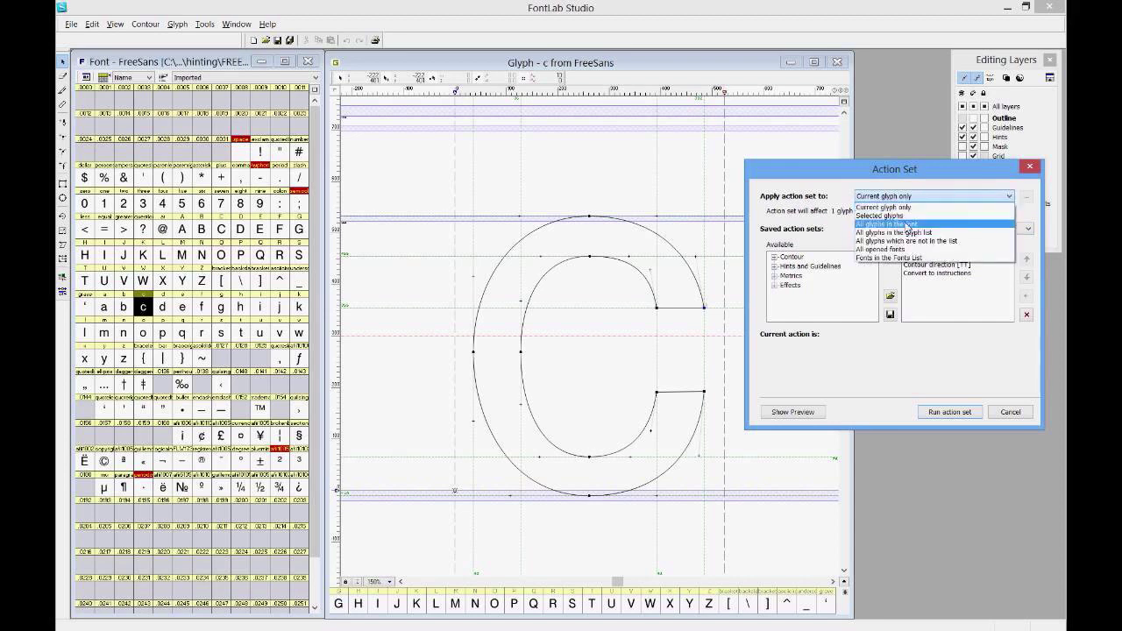
left_click(907, 224)
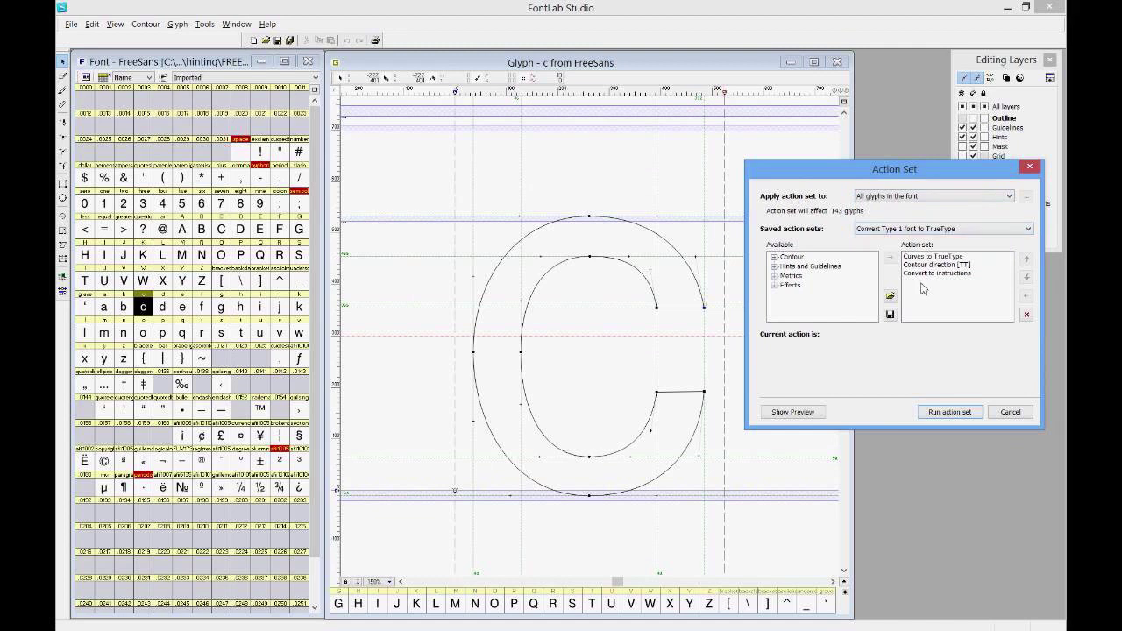
Step: Check the set's actions Curves to TrueType, Contour direction [TT] and Convert to instructions, and run the action set on the font
left_click(930, 259)
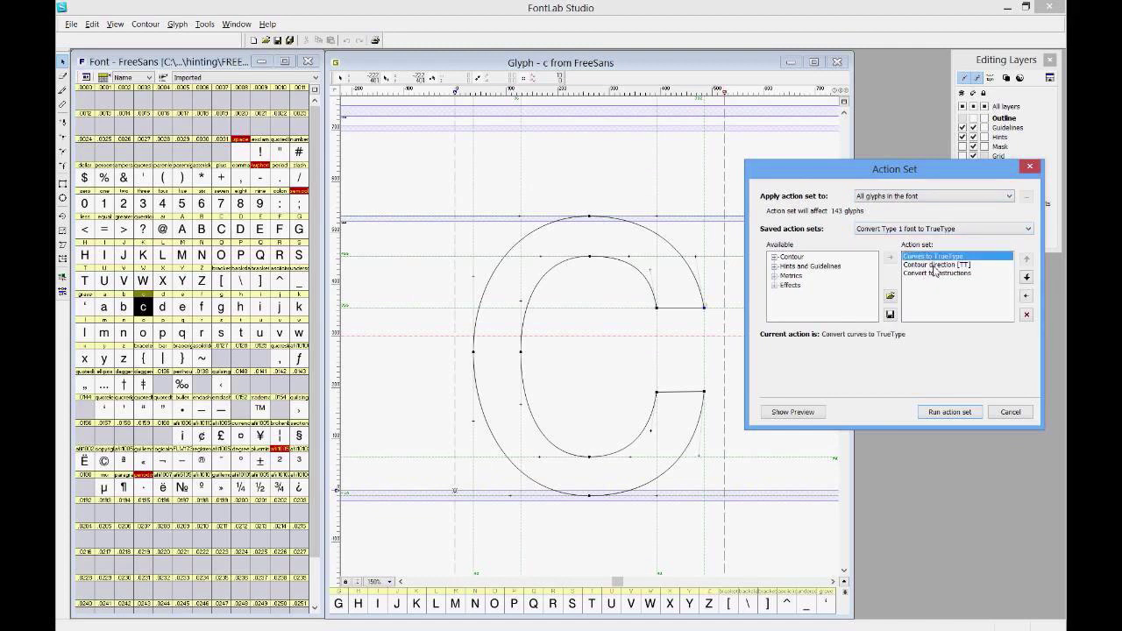
left_click(934, 266)
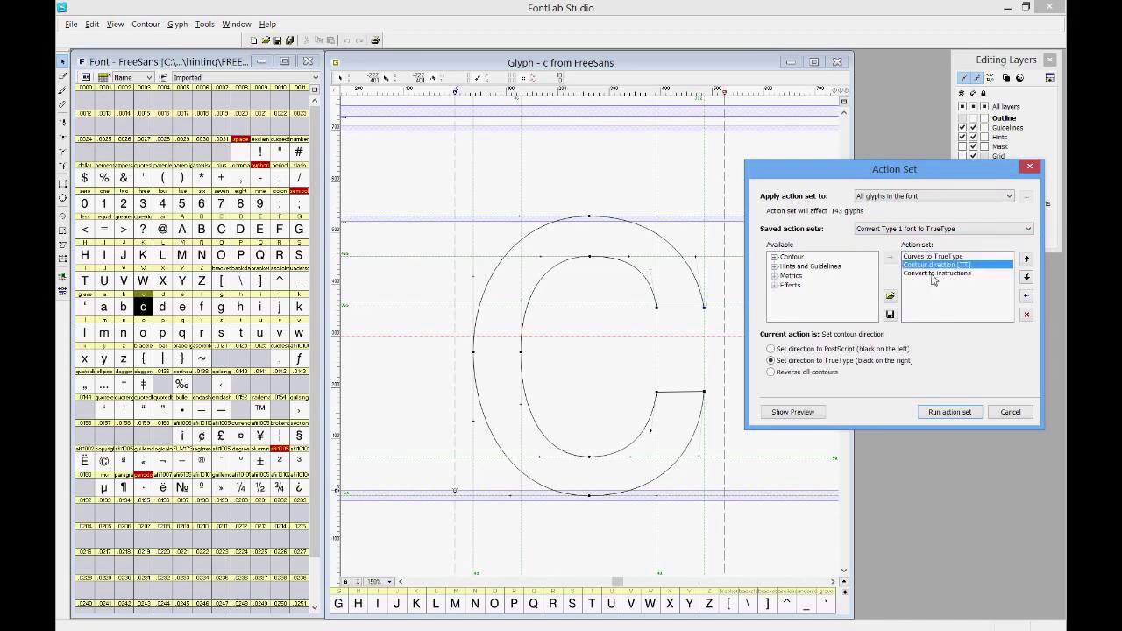
left_click(933, 274)
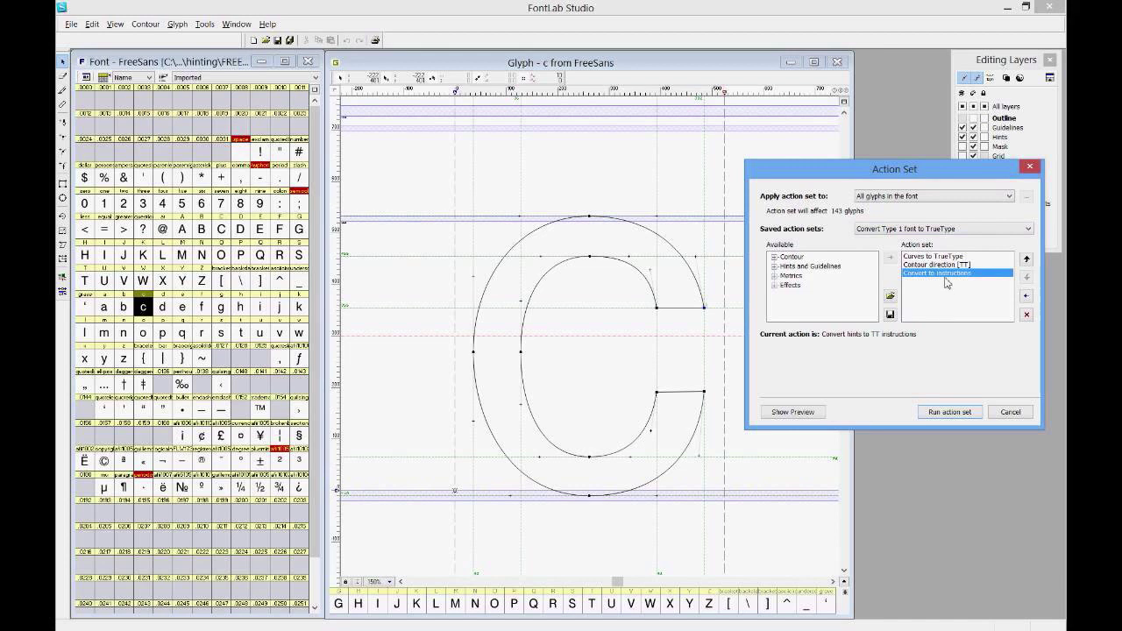
left_click(947, 412)
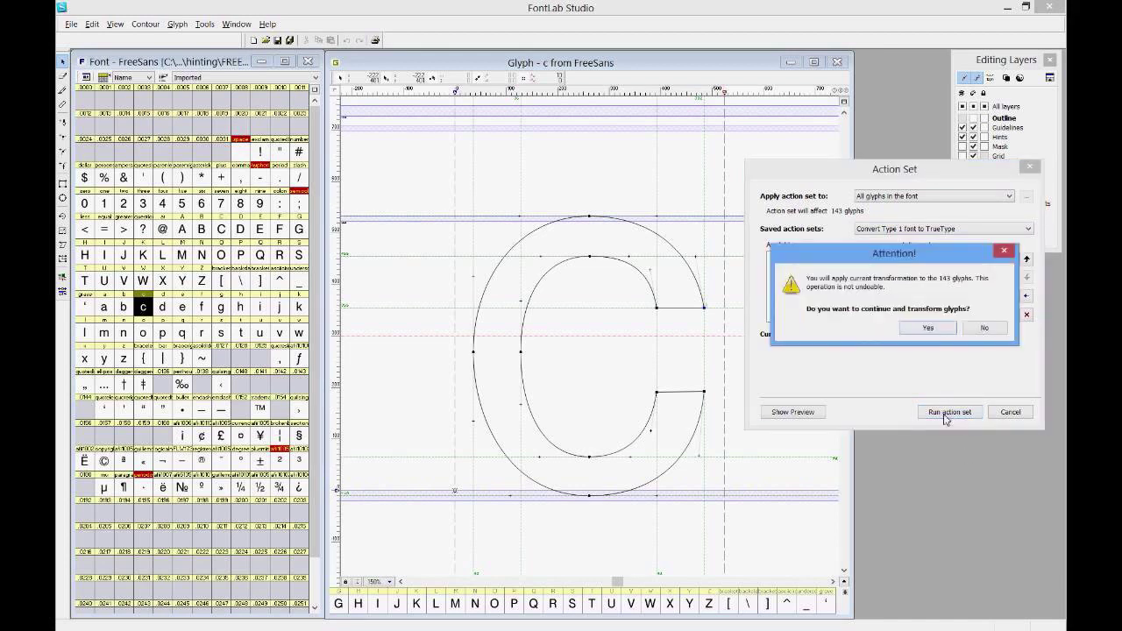
left_click(927, 328)
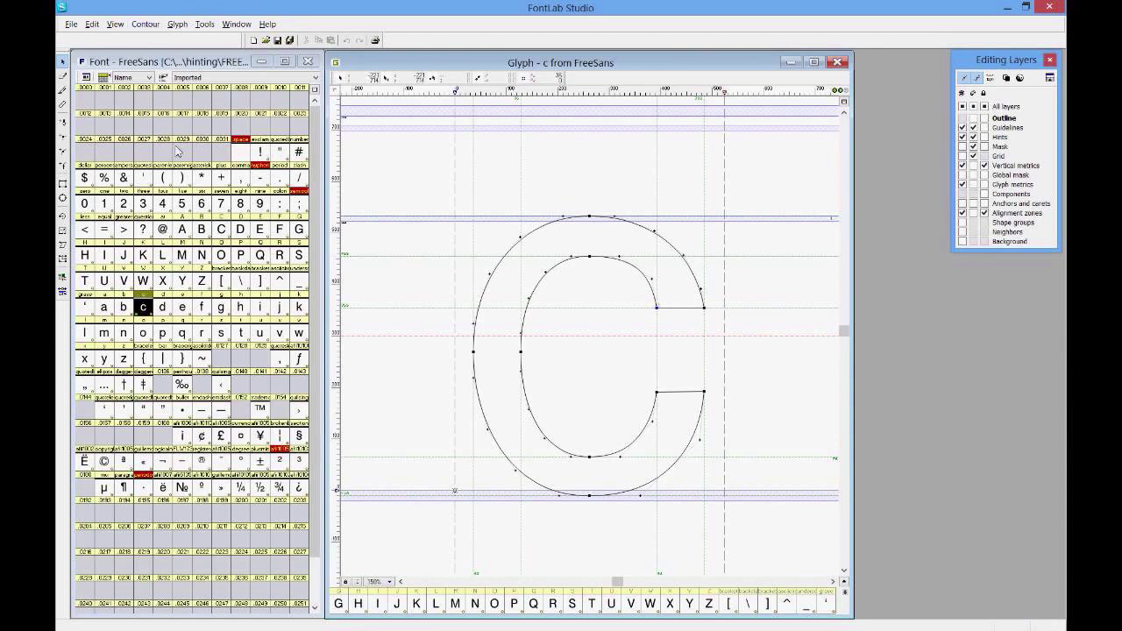
Step: Activate the TrueType hinting tool for the c glyph and move the TrueType Preview panel slightly higher, clear of the outline
left_click(62, 293)
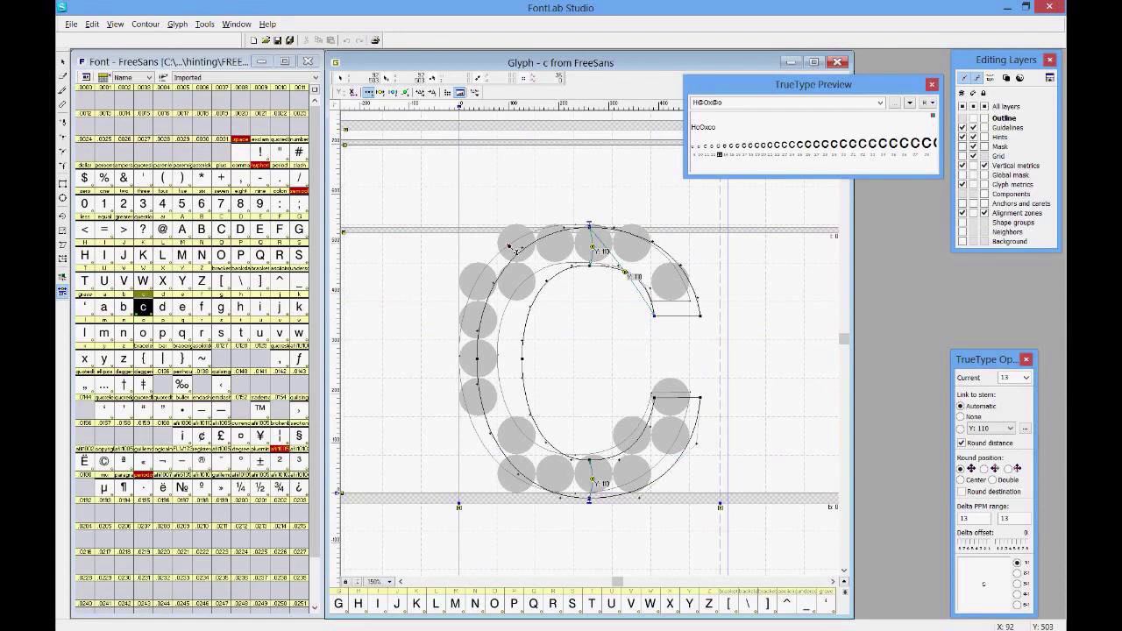
left_click(779, 88)
left_click_drag(778, 86, 783, 63)
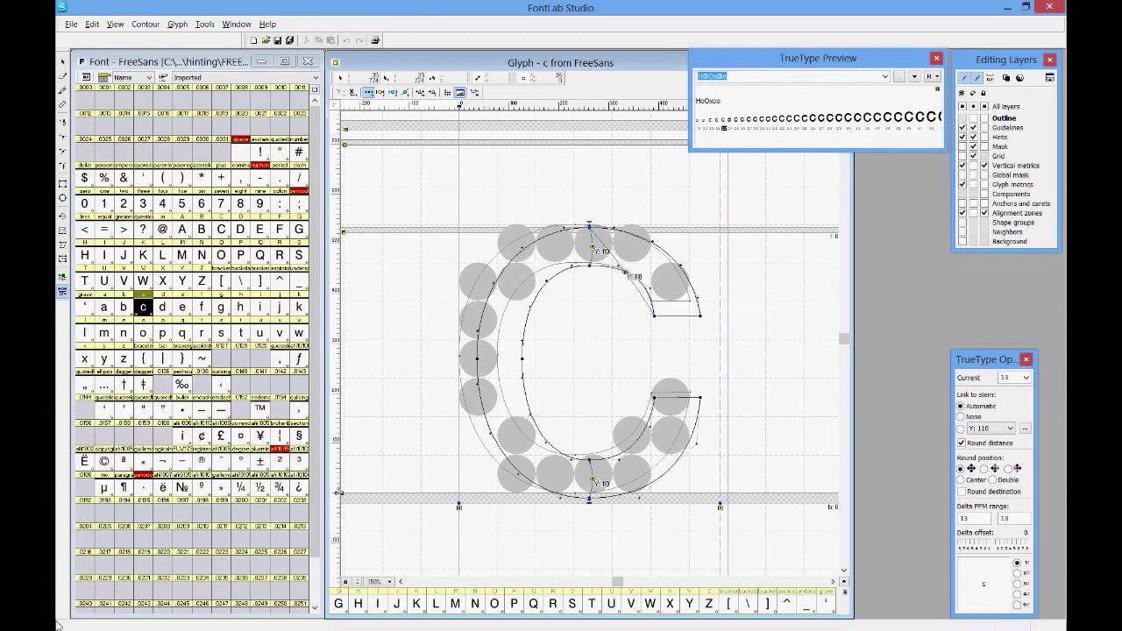
Step: Switch to the AnyMeeting conference window in Firefox and start broadcasting the webcam
mouse_move(56, 630)
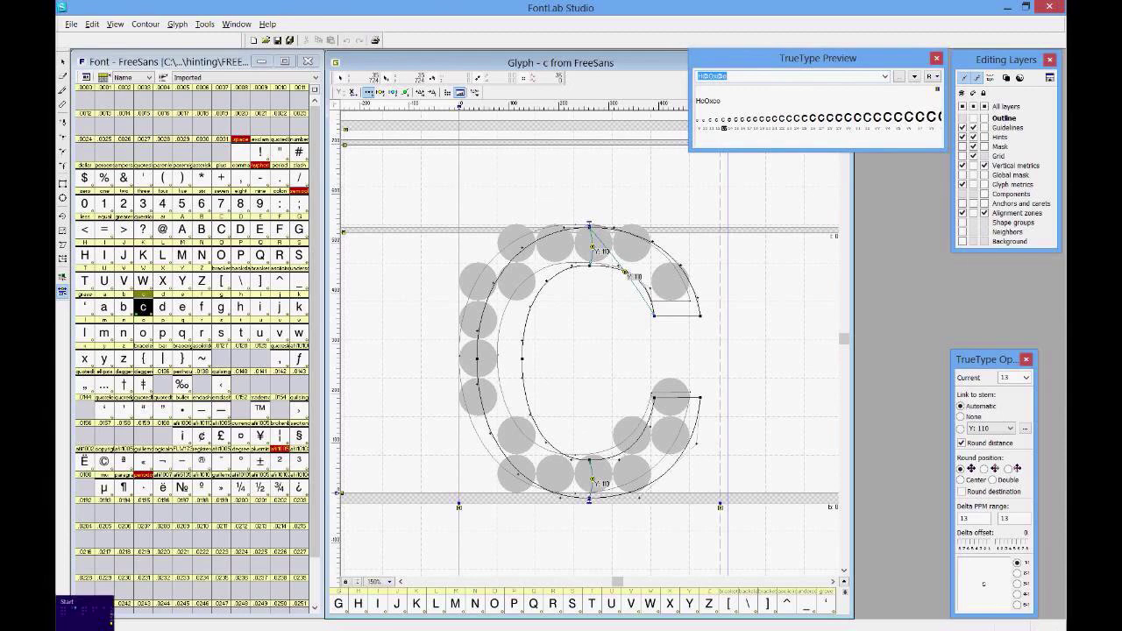
mouse_move(58, 491)
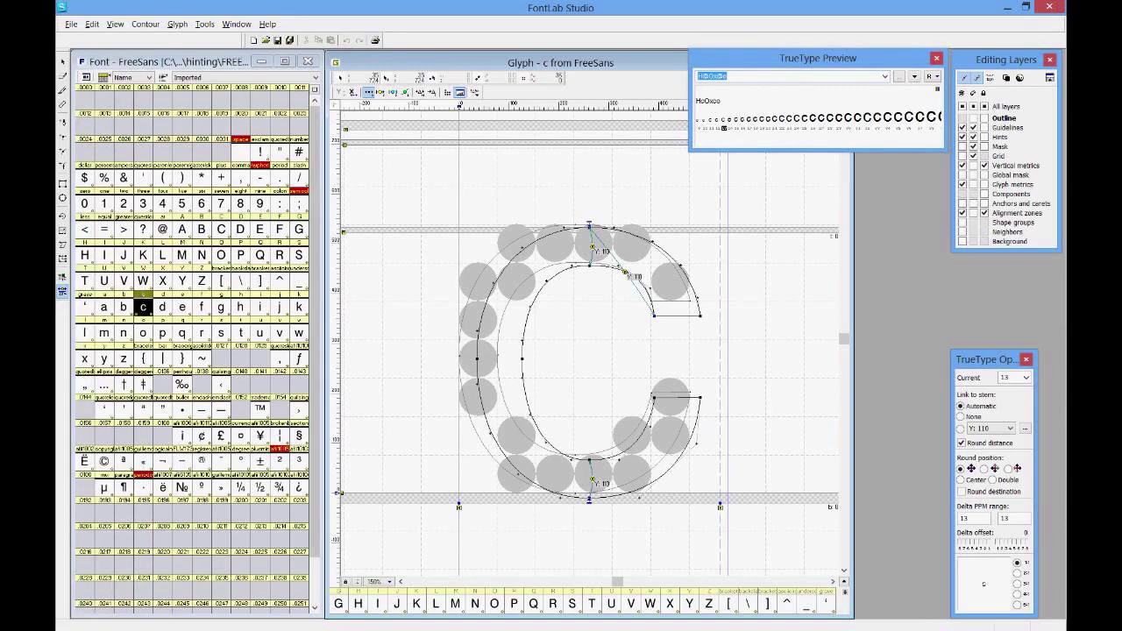
mouse_move(92, 624)
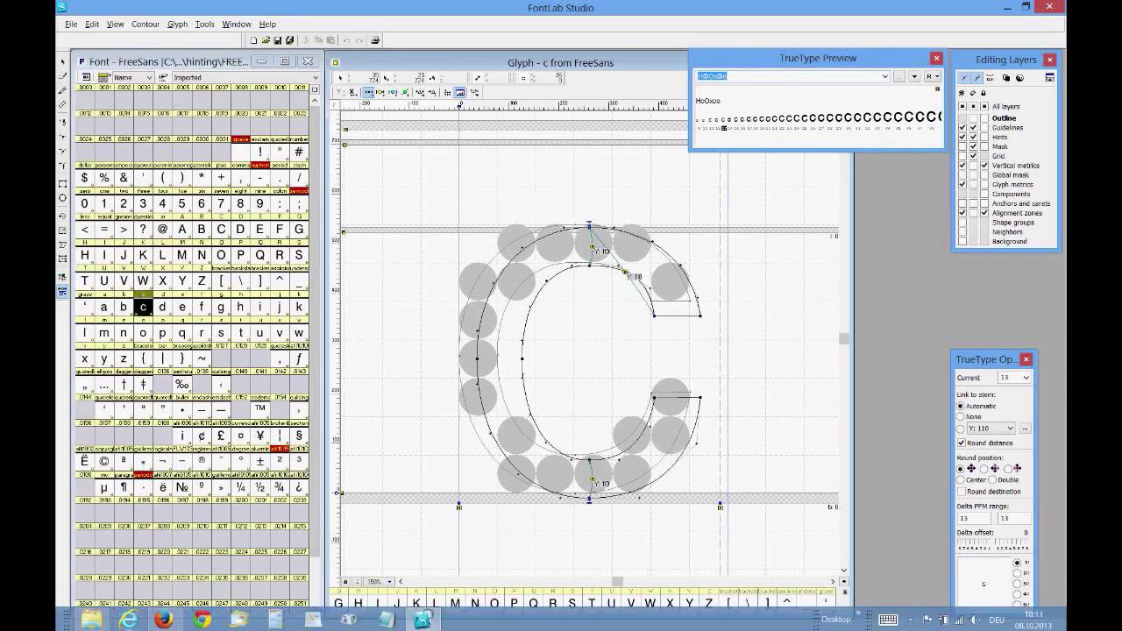
left_click(174, 621)
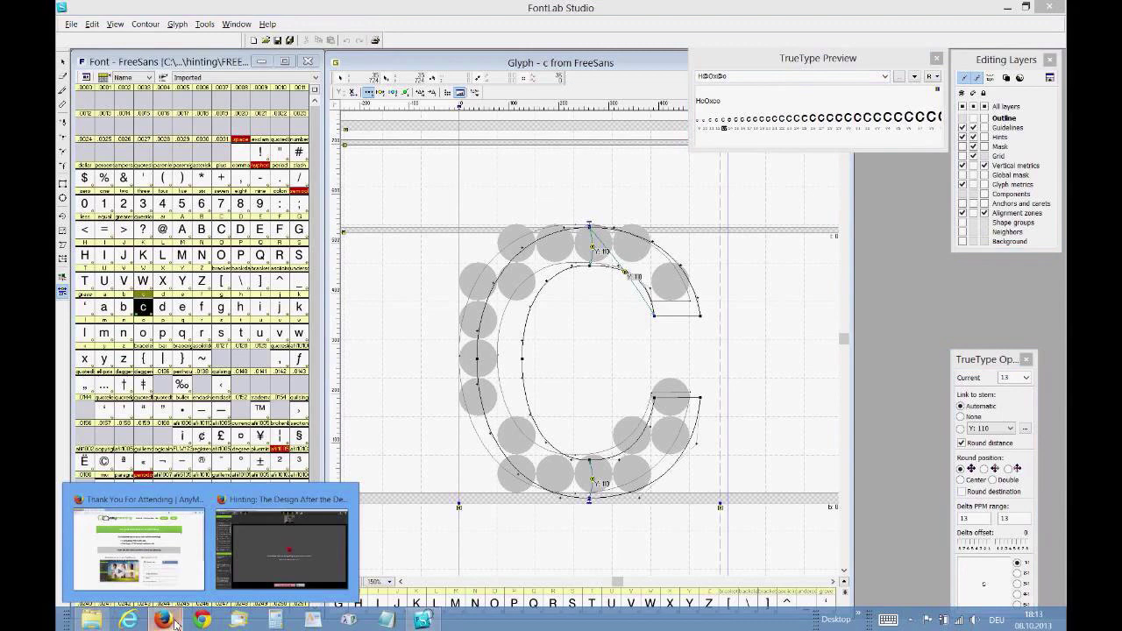
left_click(270, 564)
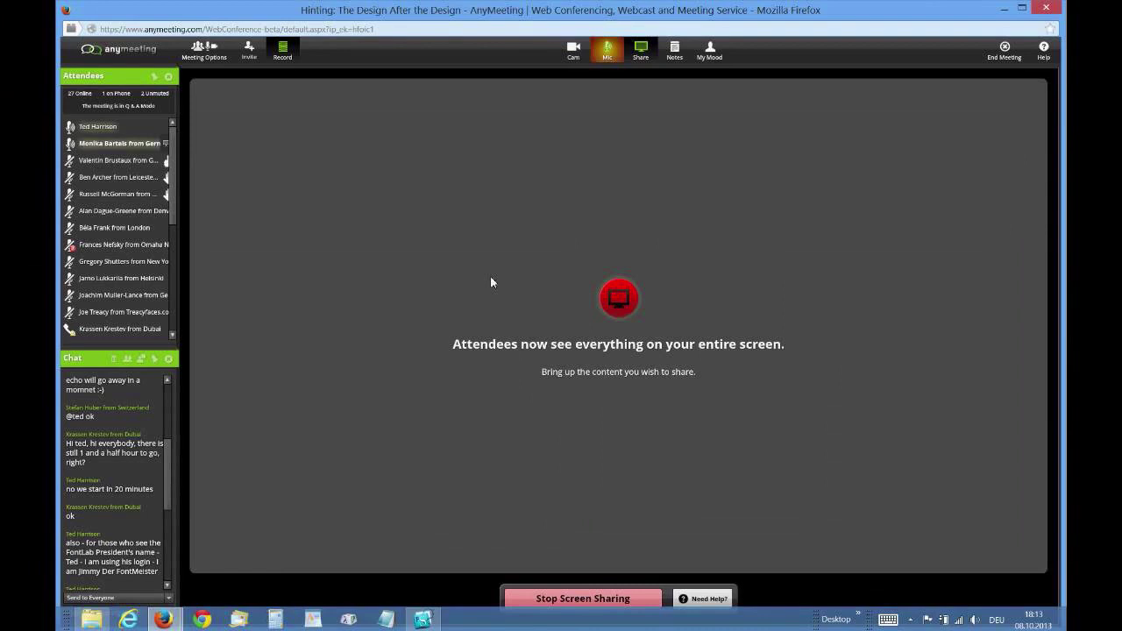
left_click(574, 50)
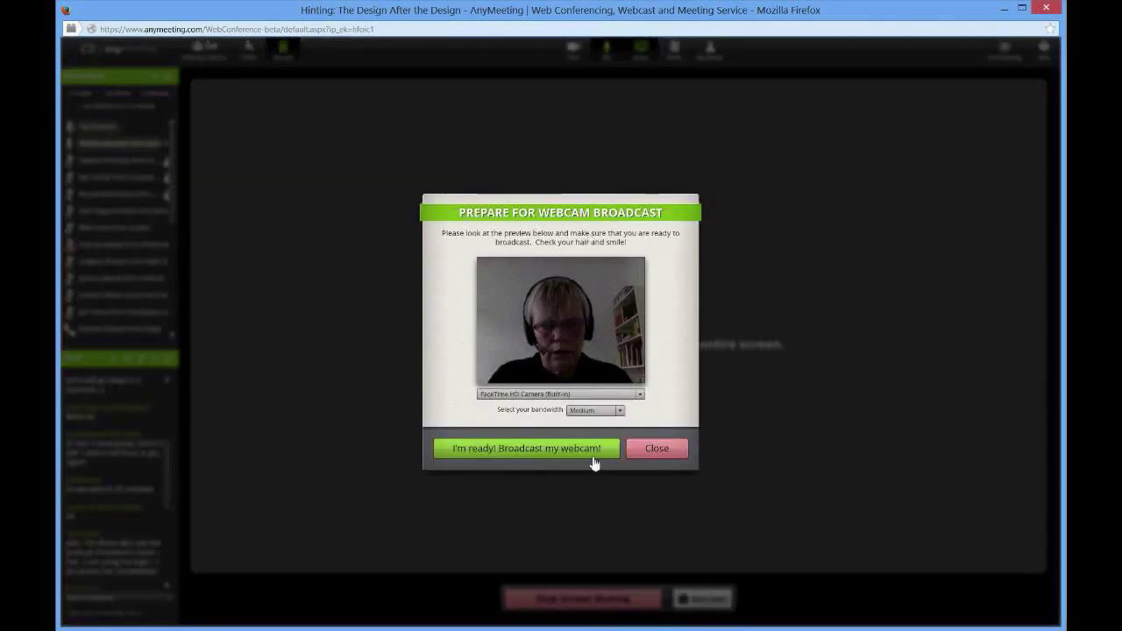
left_click(538, 453)
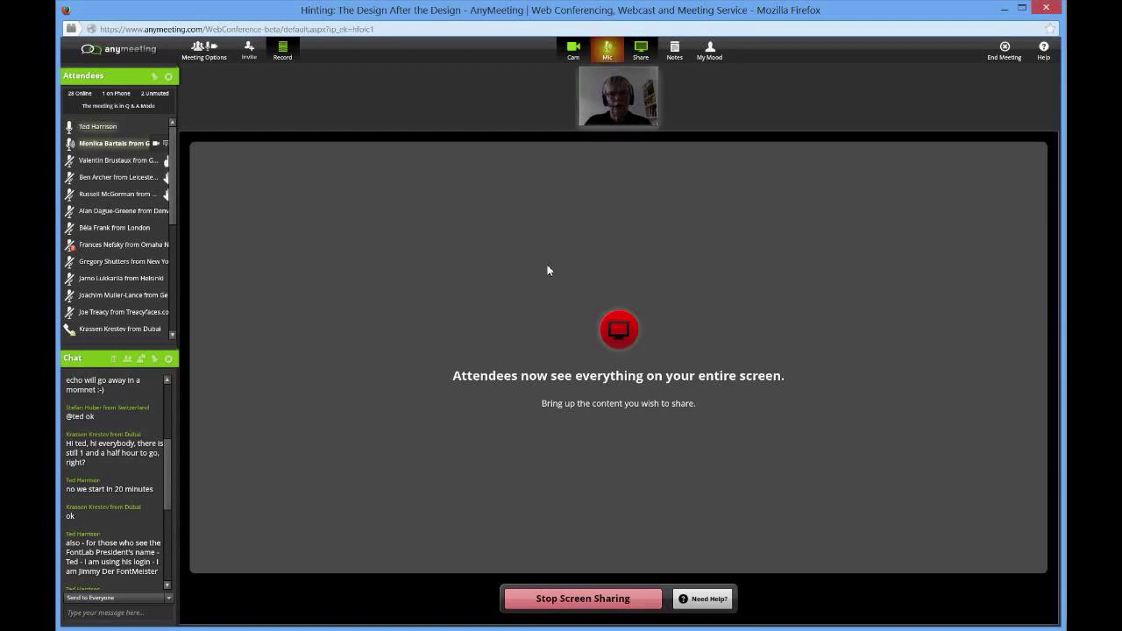
Step: Stop the webcam broadcast, look at the sharing options, and open and close the webcam preview without broadcasting
left_click(574, 50)
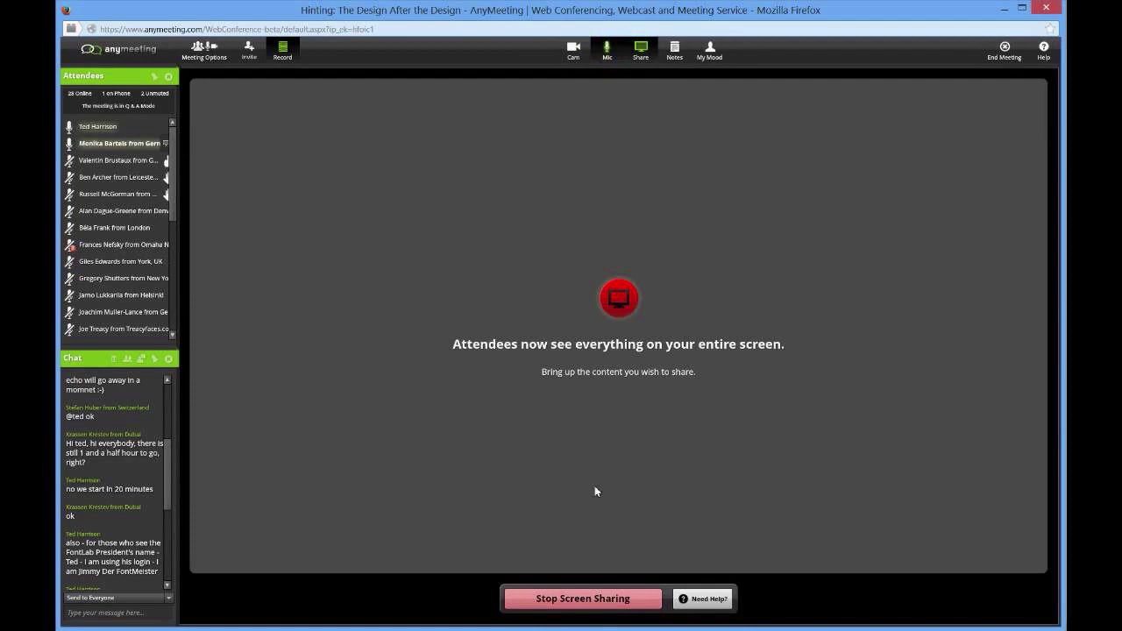
left_click(638, 50)
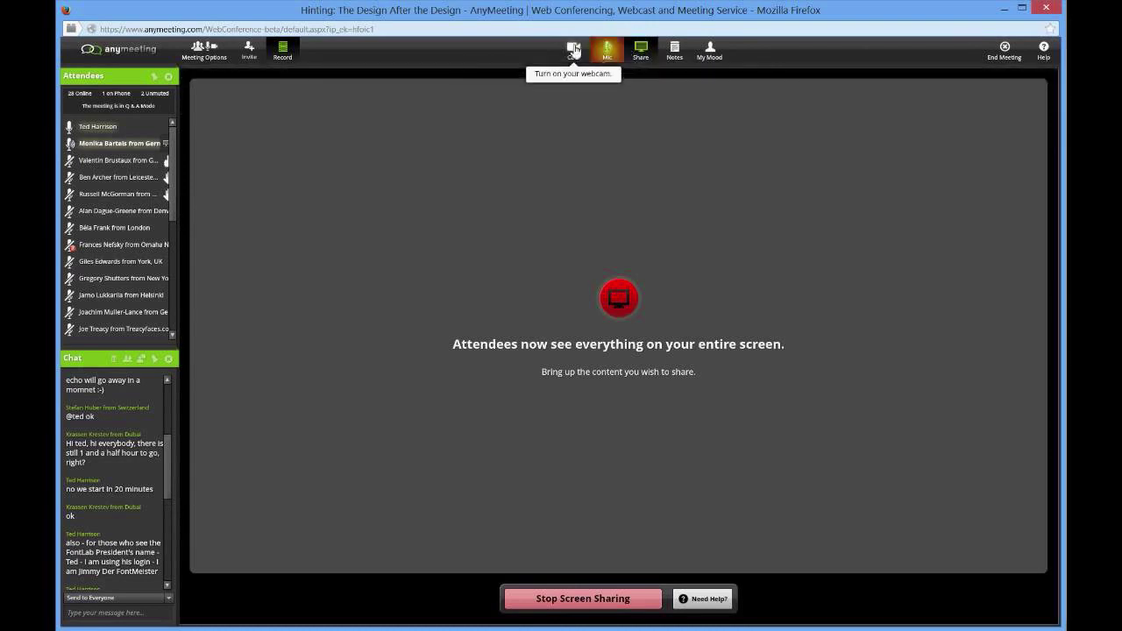
mouse_move(642, 54)
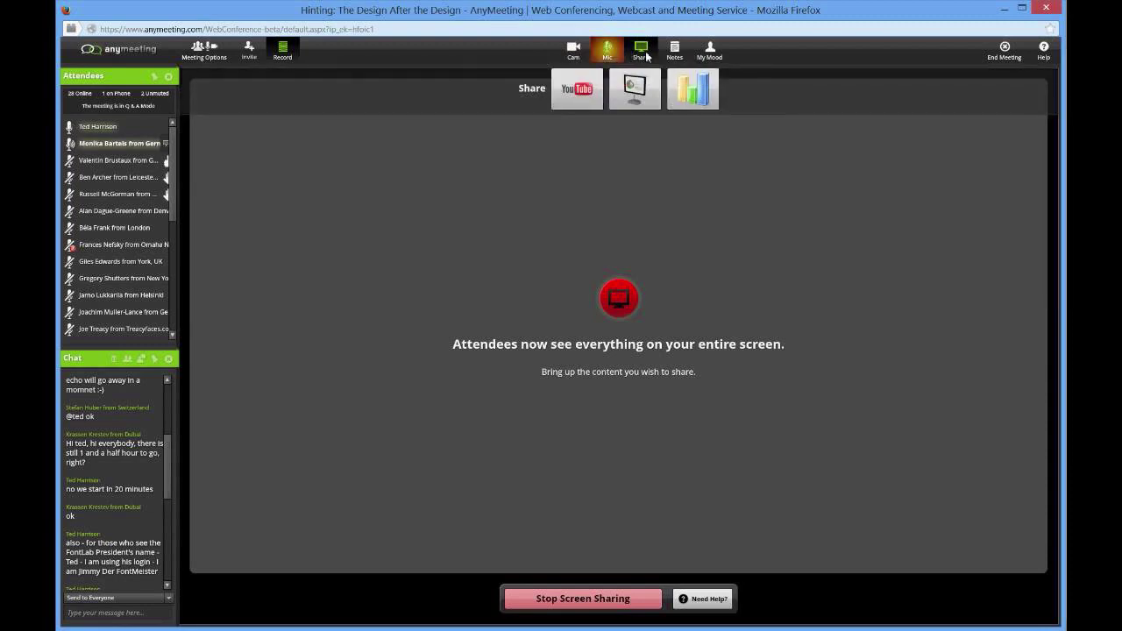
left_click(575, 51)
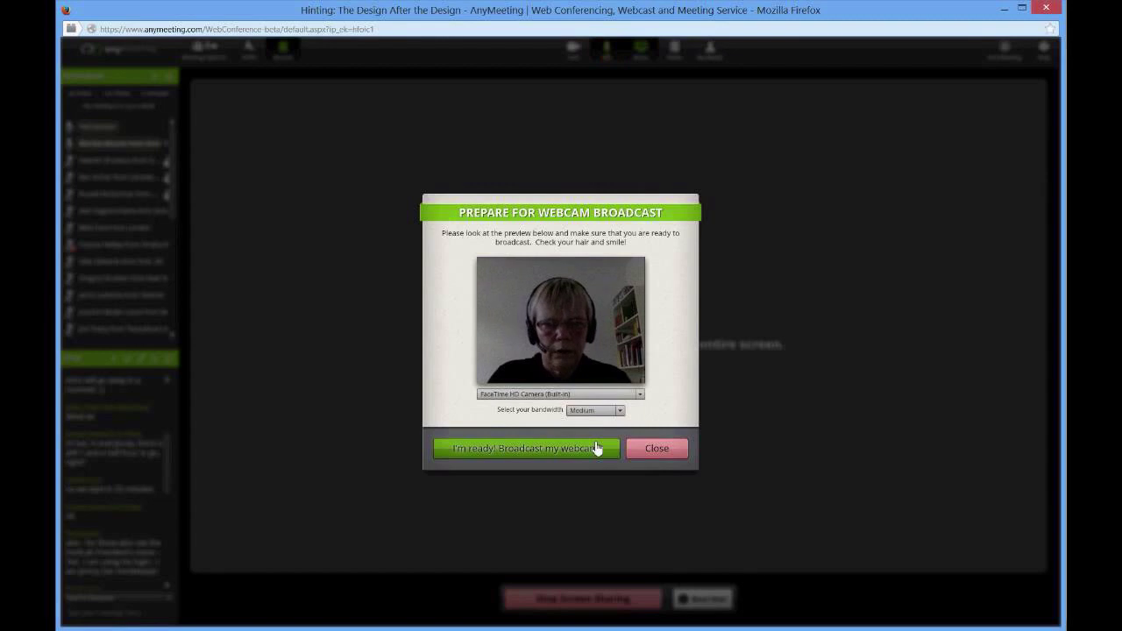
left_click(655, 451)
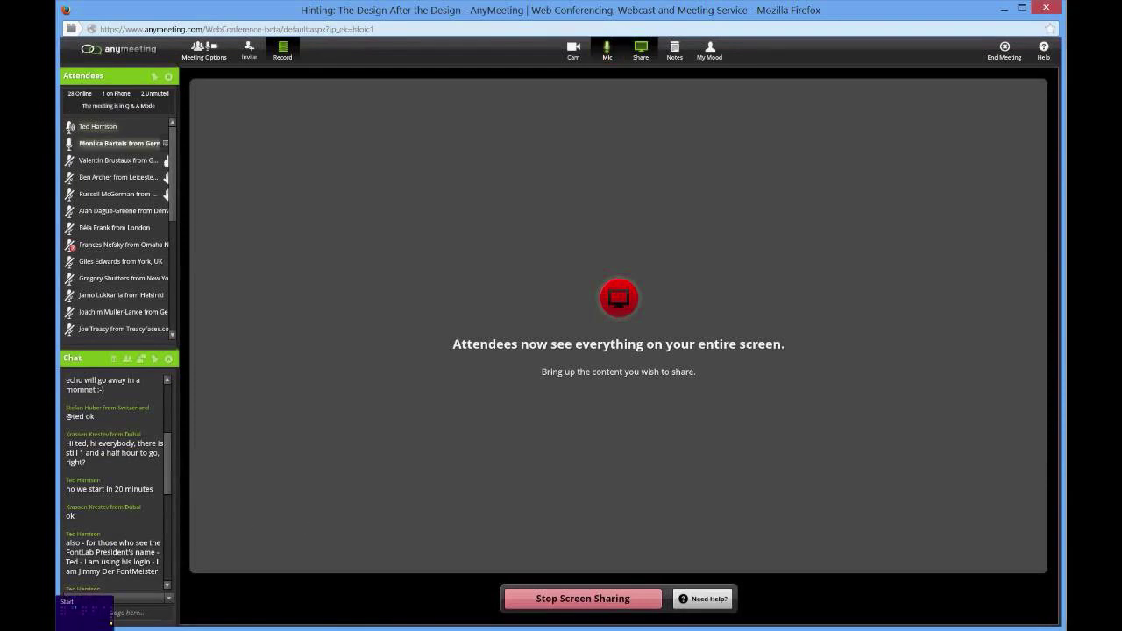
Step: Switch back to FontLab Studio and place the TrueType Options panel directly below the TrueType Preview panel
mouse_move(55, 60)
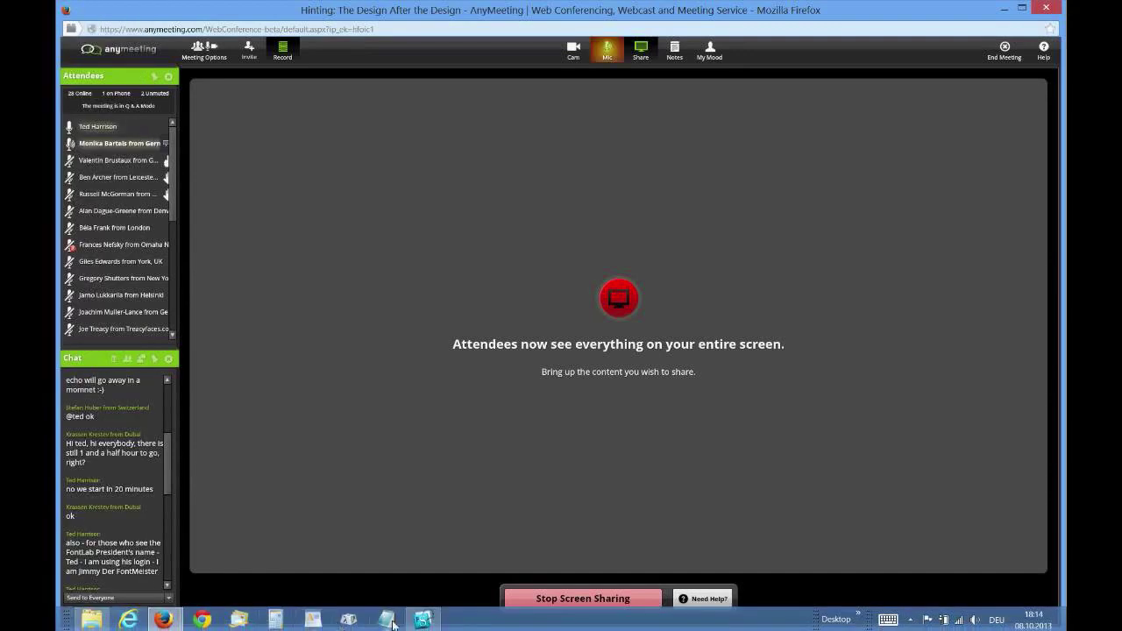
mouse_move(423, 622)
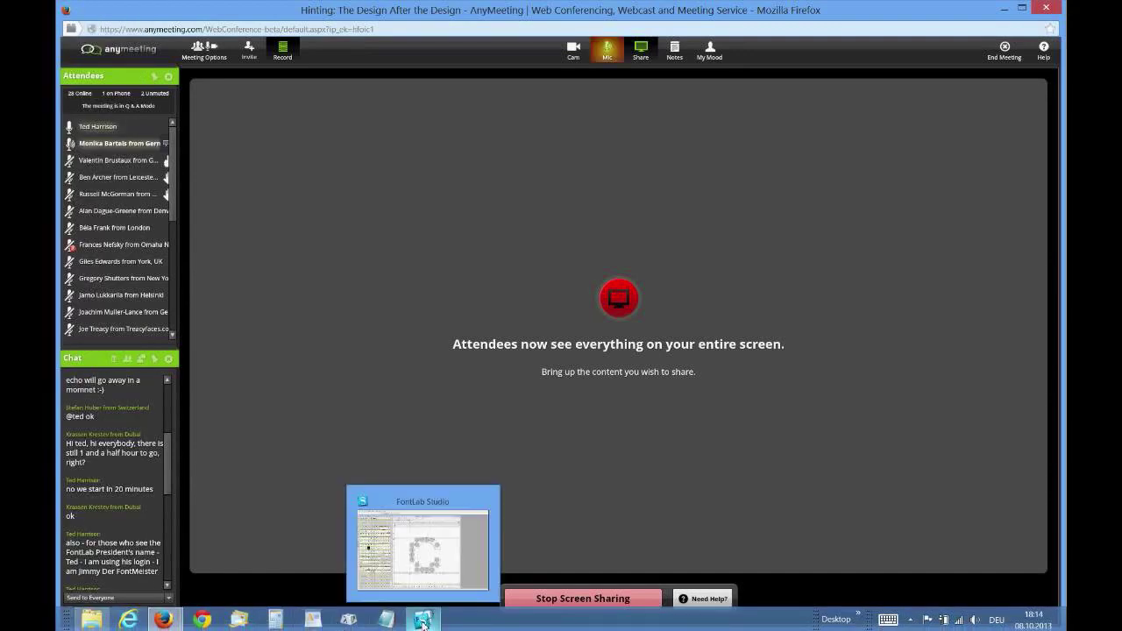
left_click(423, 620)
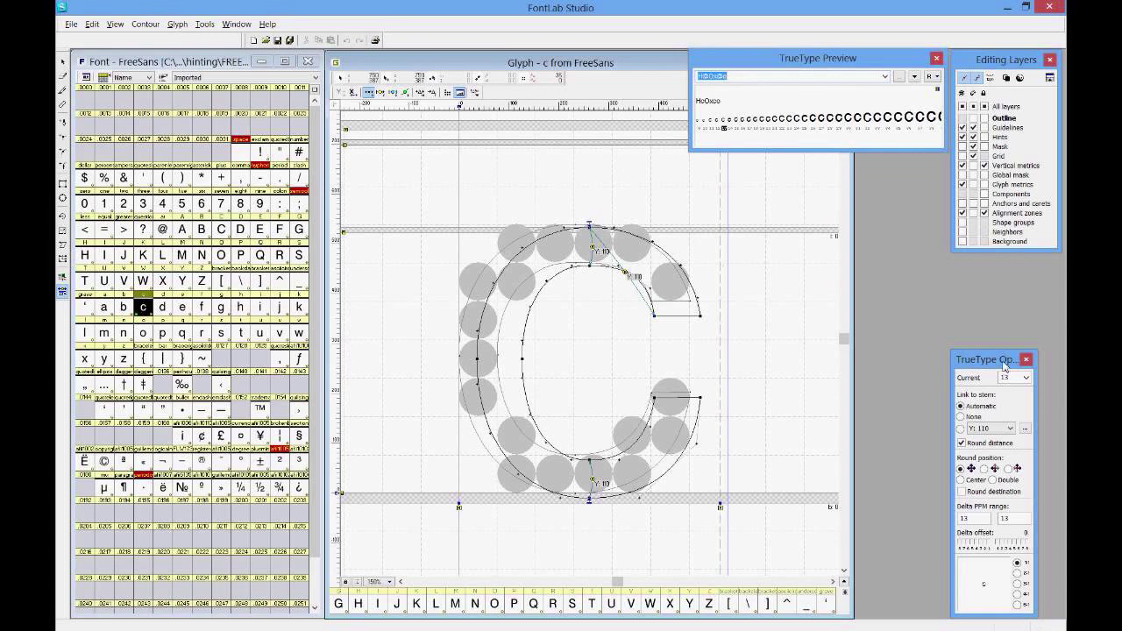
left_click_drag(995, 359, 899, 179)
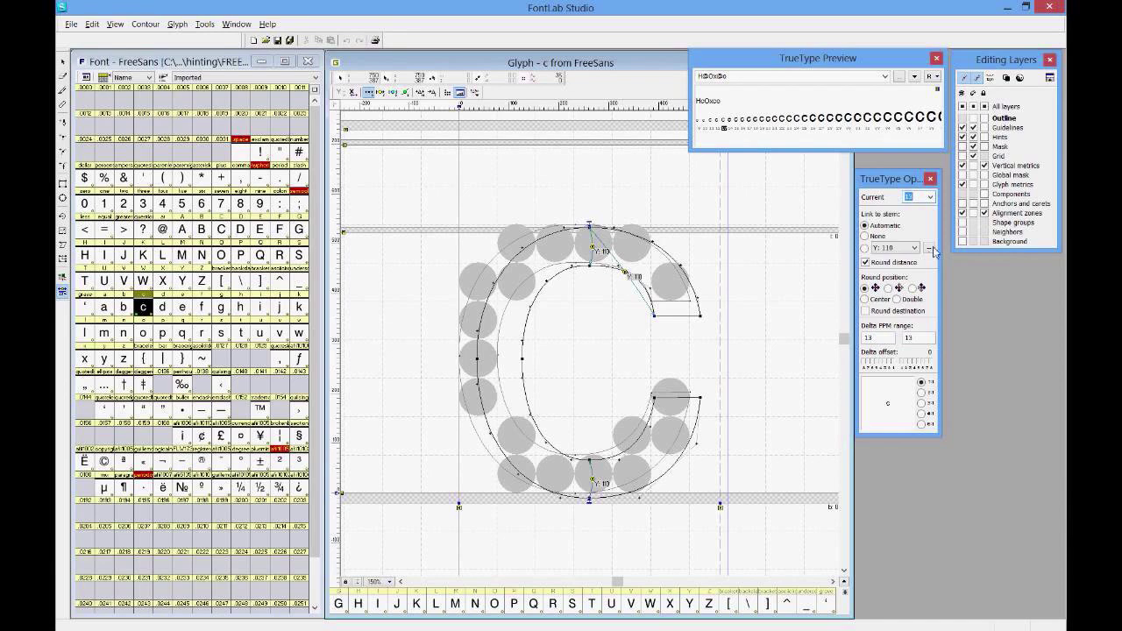
Step: Open the TT Hinting Options from the stem settings and view the Stems, Zones and General settings
left_click(931, 249)
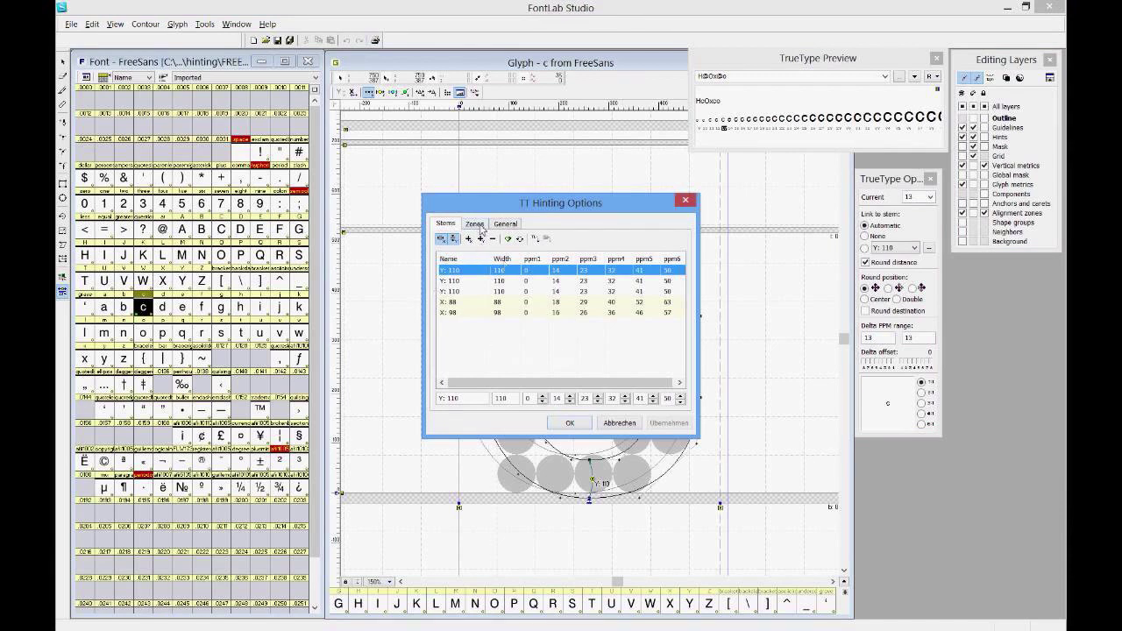
left_click(474, 224)
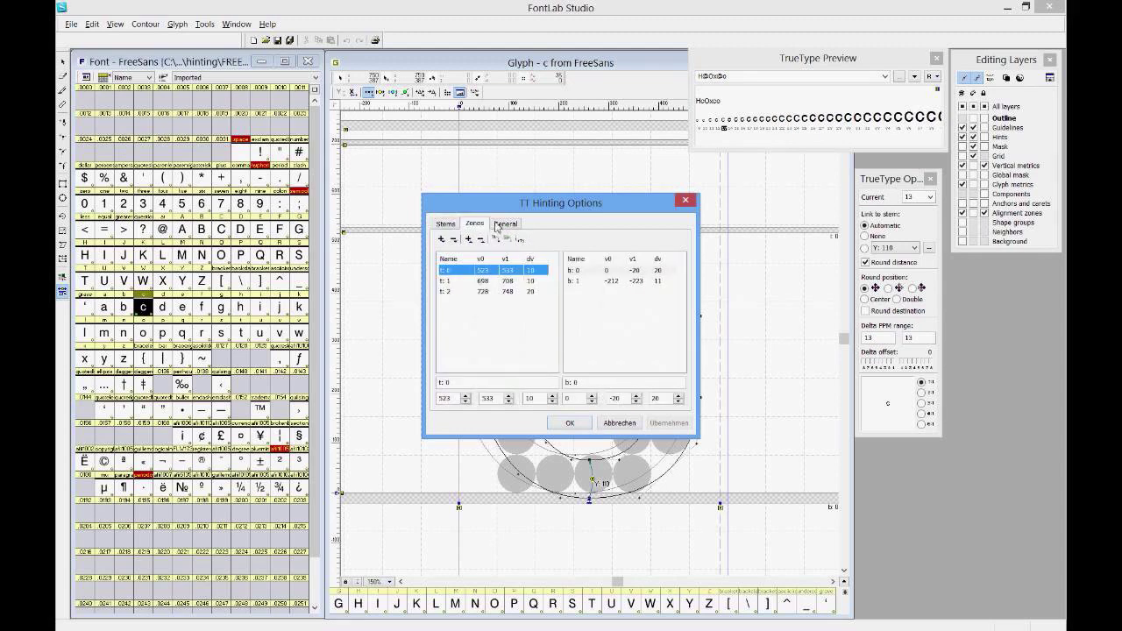
left_click(513, 225)
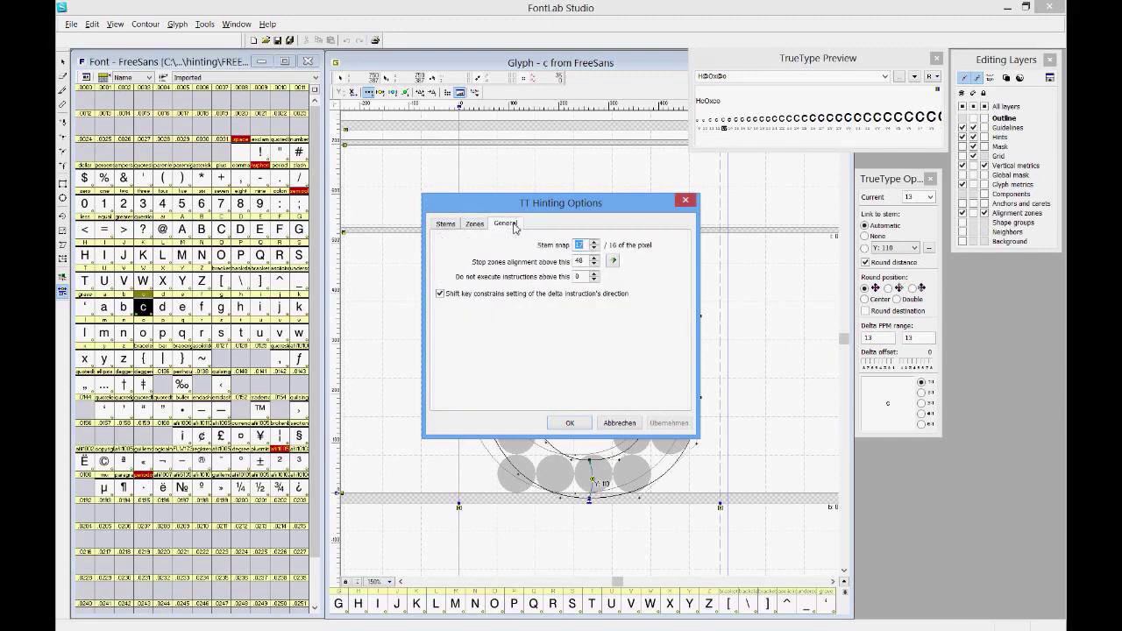
Step: Review the Stems and Zones settings in TT Hinting Options, moving the dialog clear of the c glyph
left_click(445, 225)
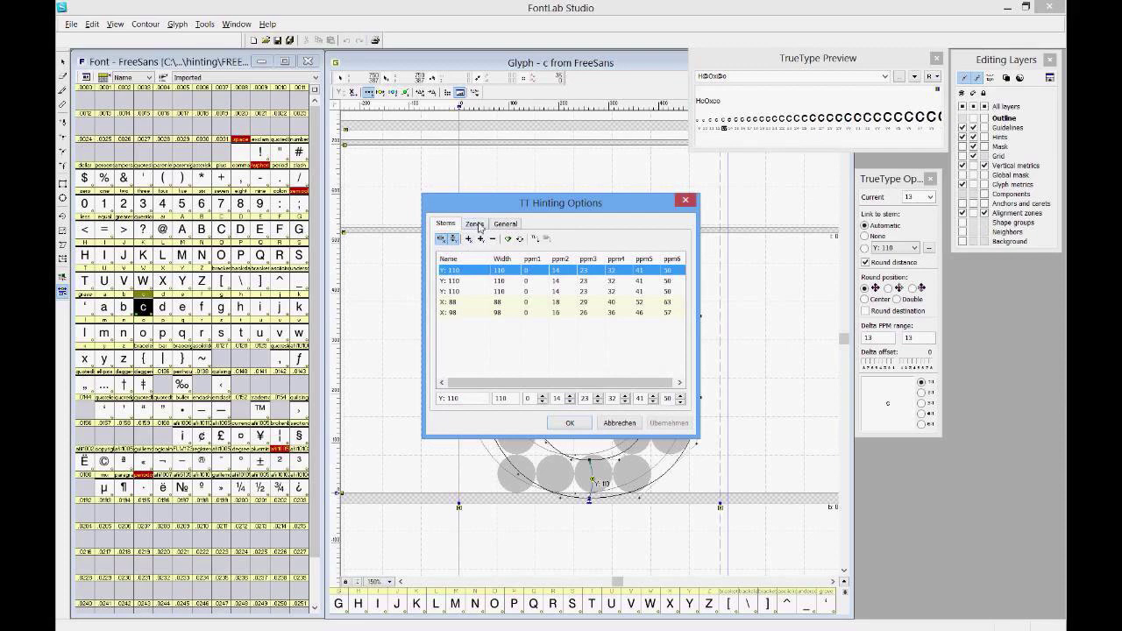
left_click(477, 226)
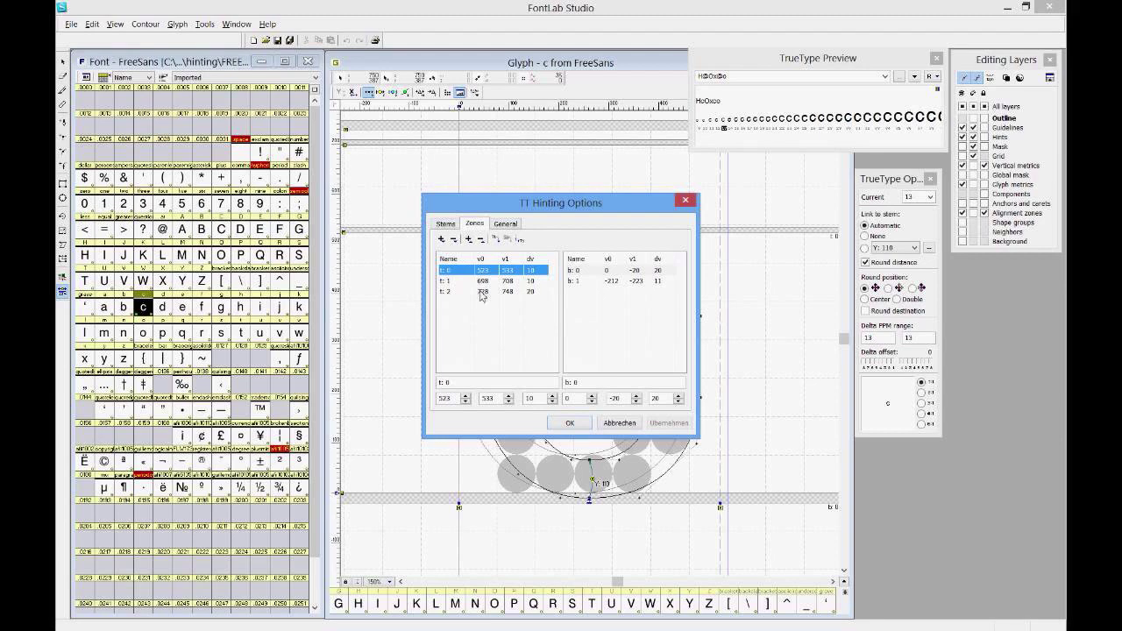
left_click(445, 224)
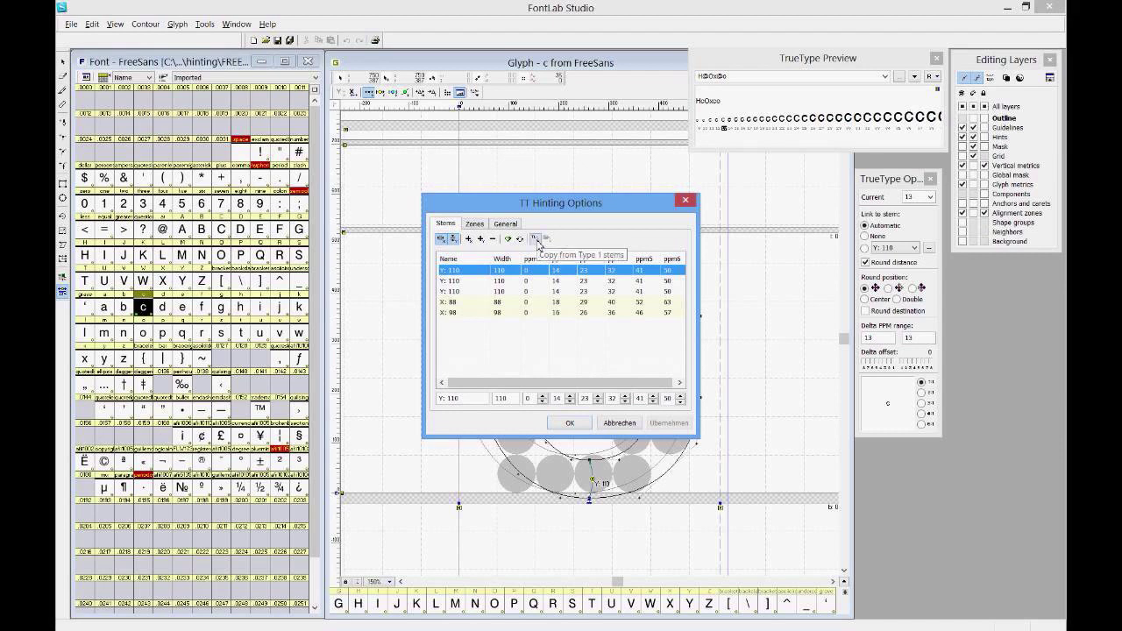
left_click(474, 225)
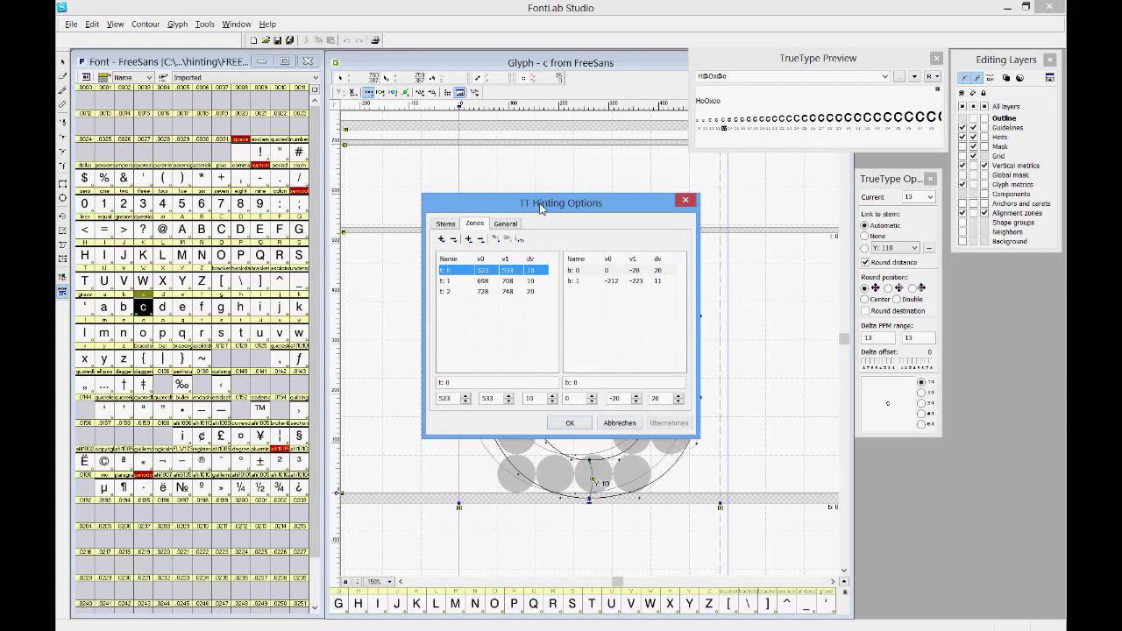
left_click_drag(541, 208, 901, 272)
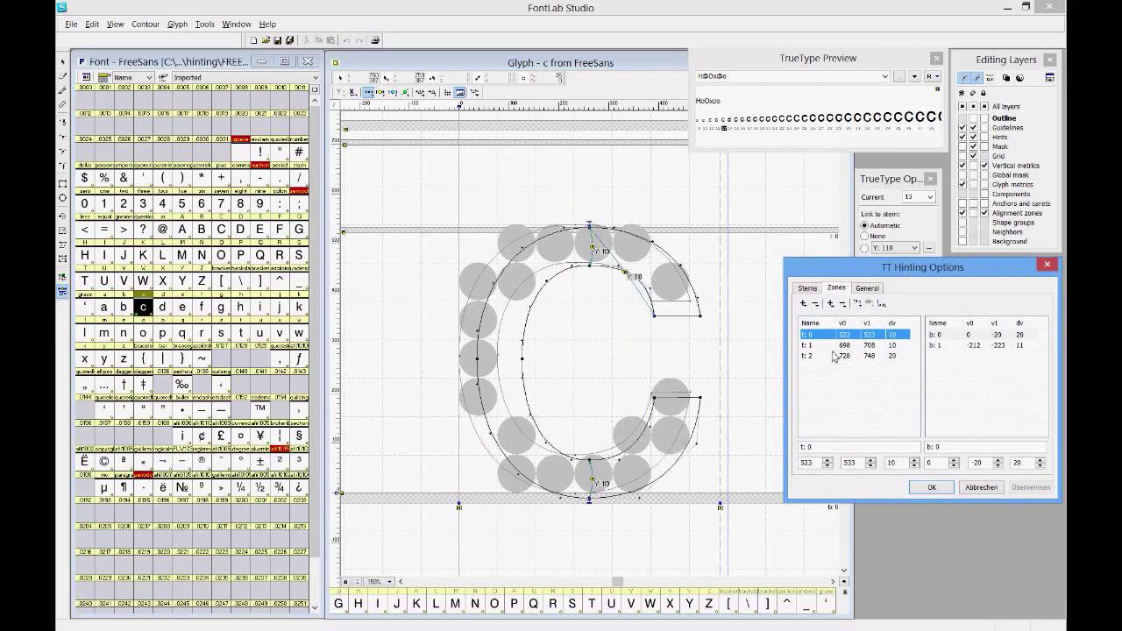
left_click(808, 288)
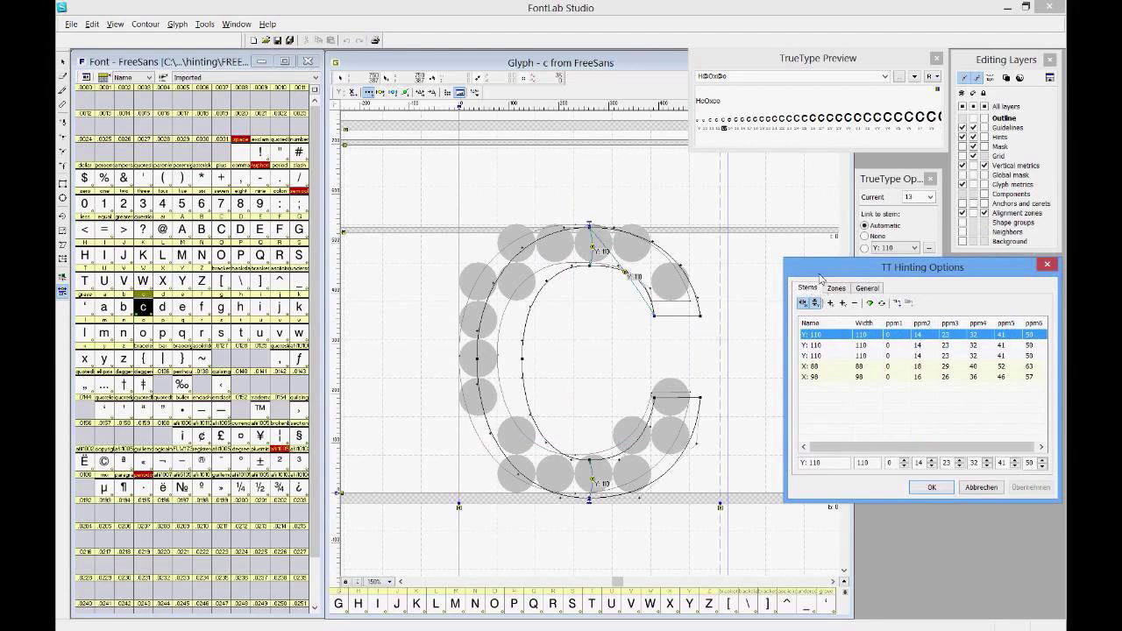
left_click_drag(831, 266, 796, 213)
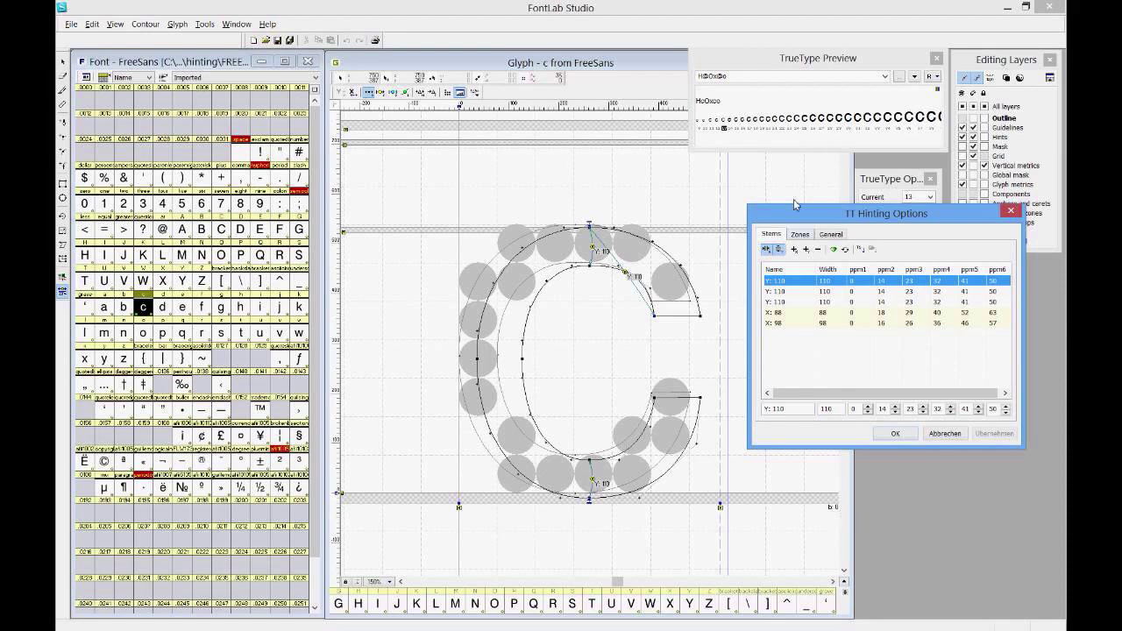
Step: Rename the bottom alignment zone that starts at 0 as baseline and accept the hinting options
left_click(799, 234)
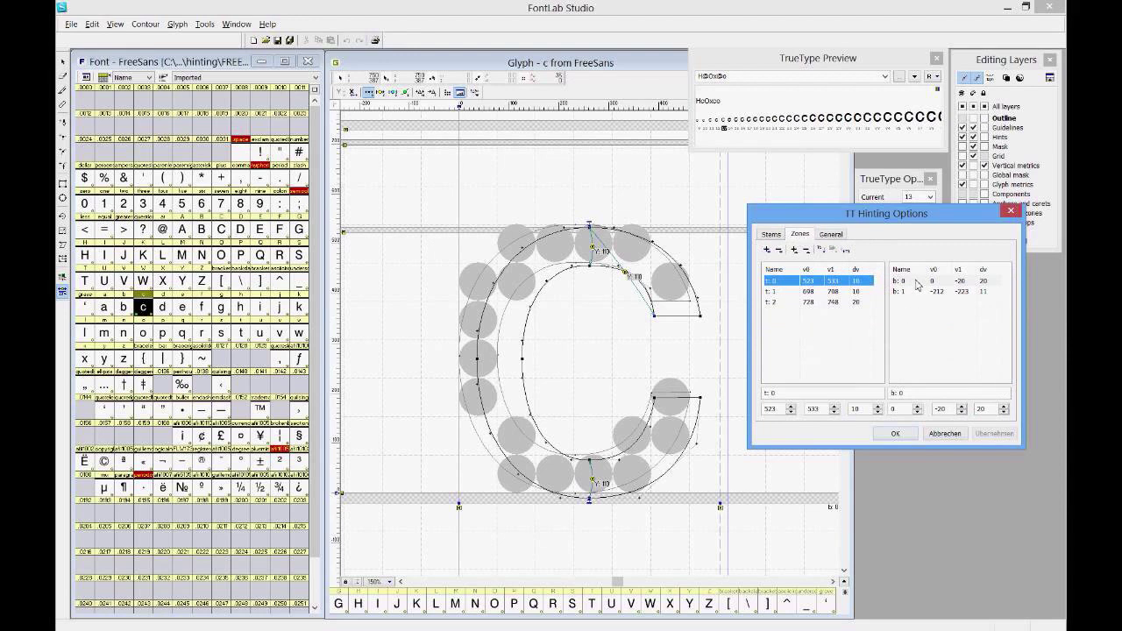
left_click_drag(916, 212, 664, 221)
left_click(653, 402)
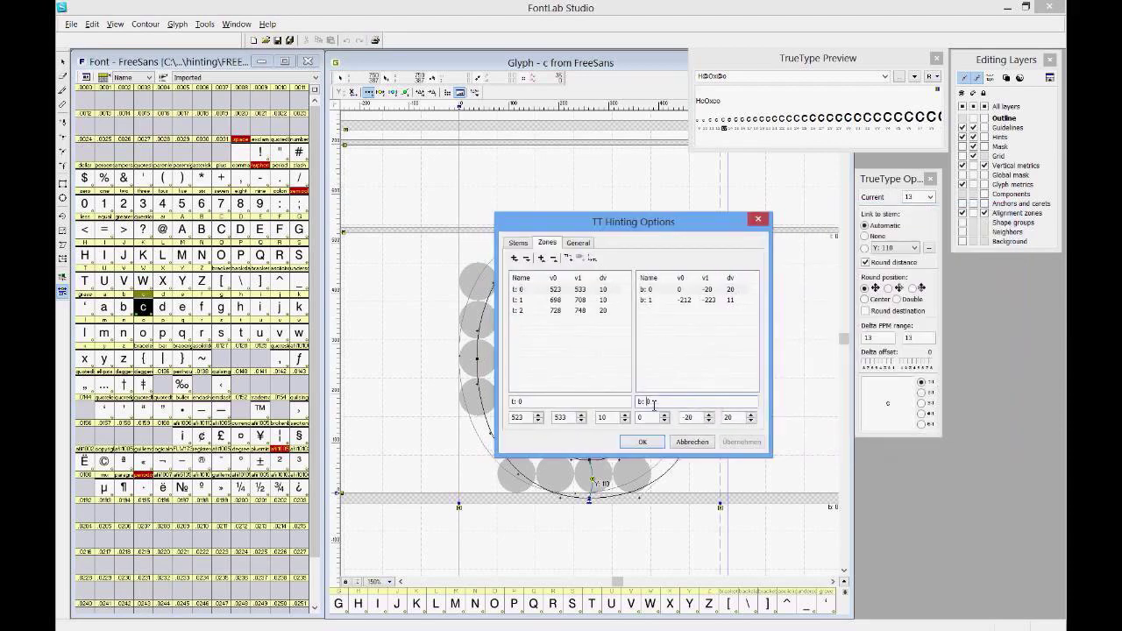
double_click(653, 402)
type("baseline")
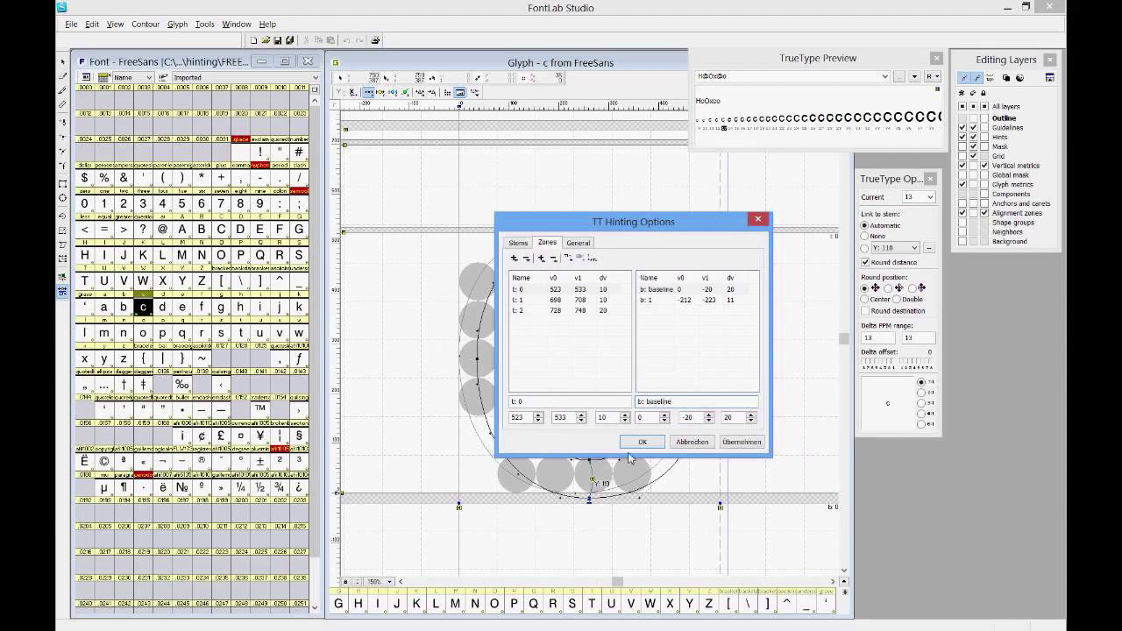
left_click(639, 445)
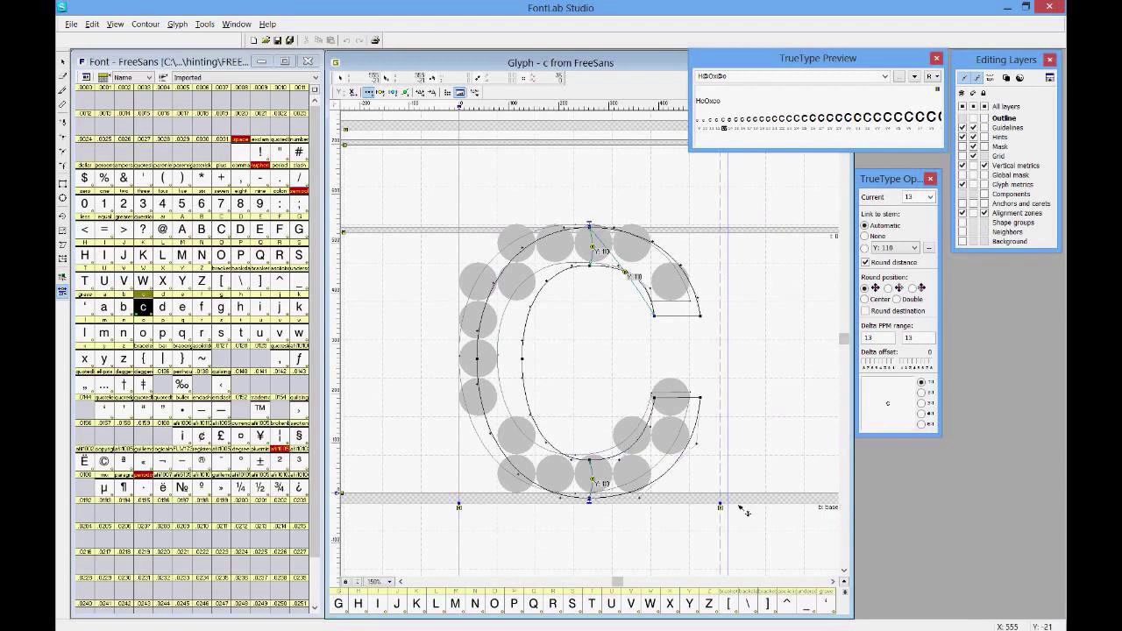
Step: Reopen the TT Hinting Options, inspect the baseline zone's name and top line value, and close the dialog
left_click(929, 249)
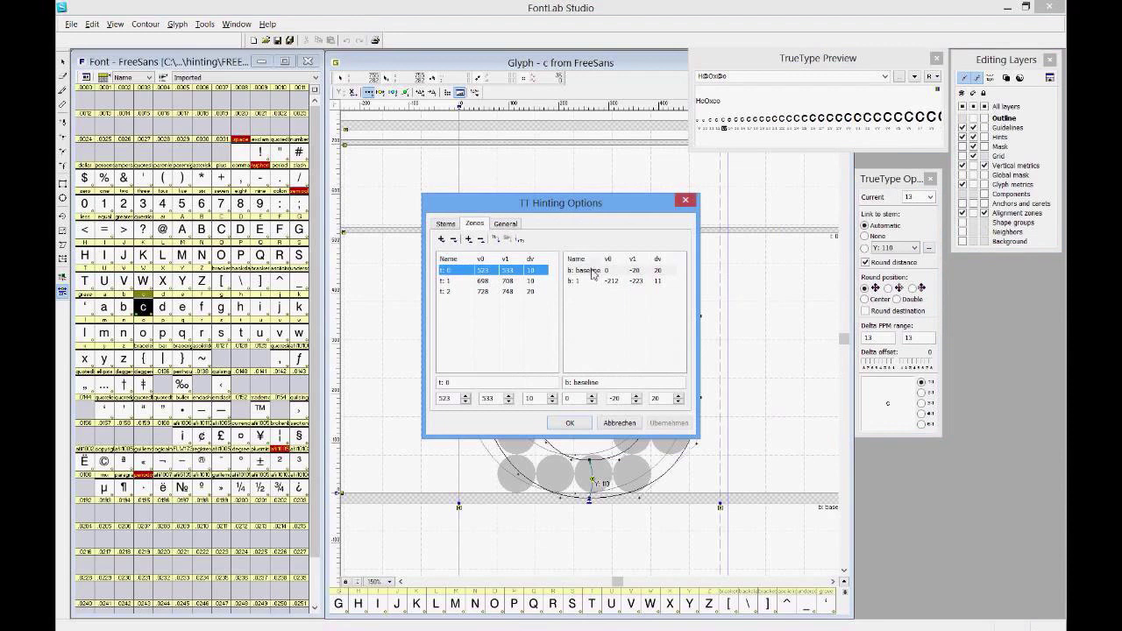
left_click(587, 273)
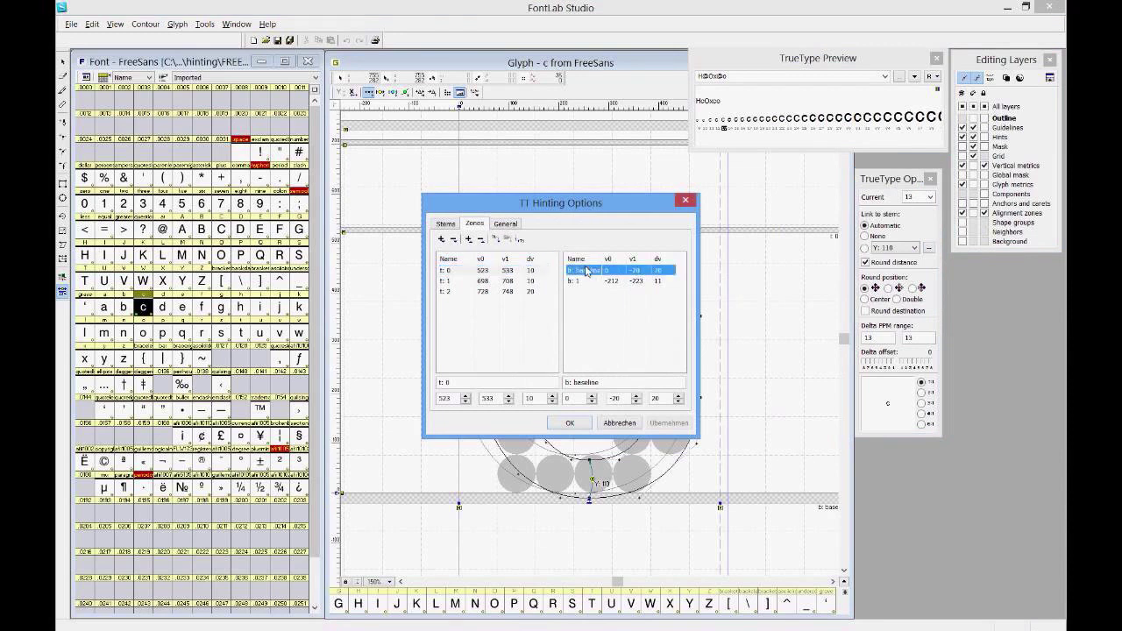
left_click(598, 384)
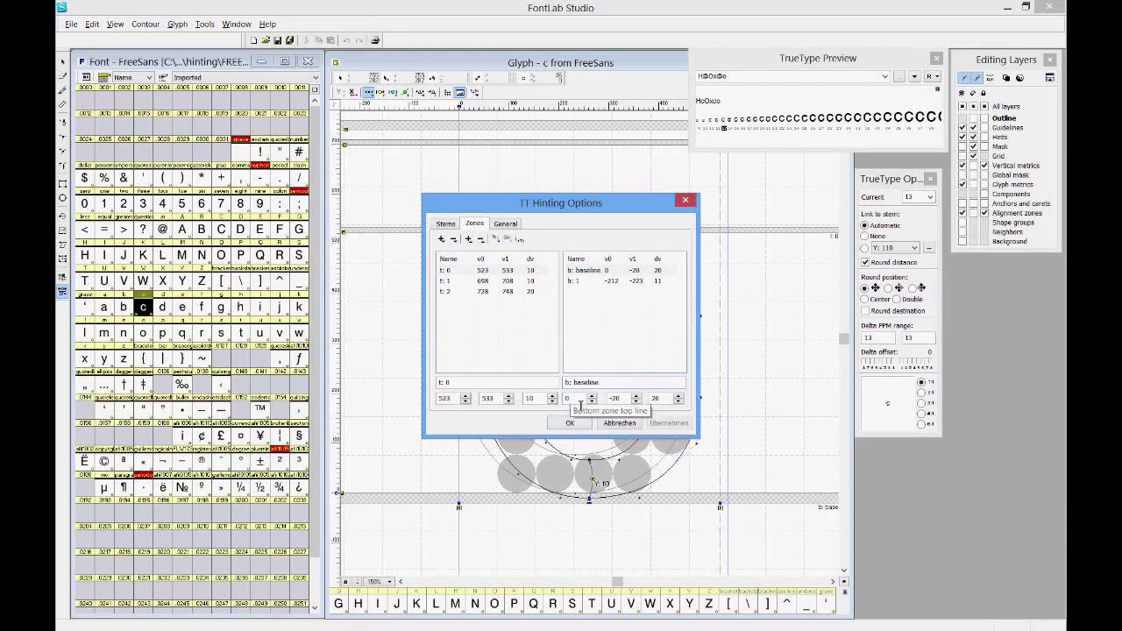
left_click(580, 401)
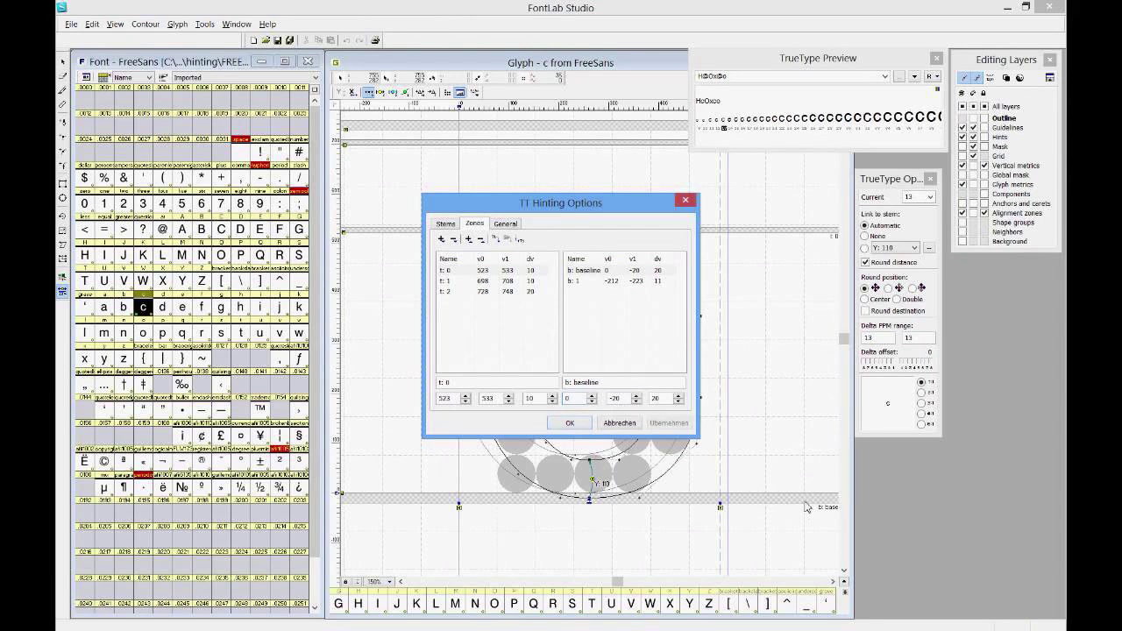
left_click(579, 430)
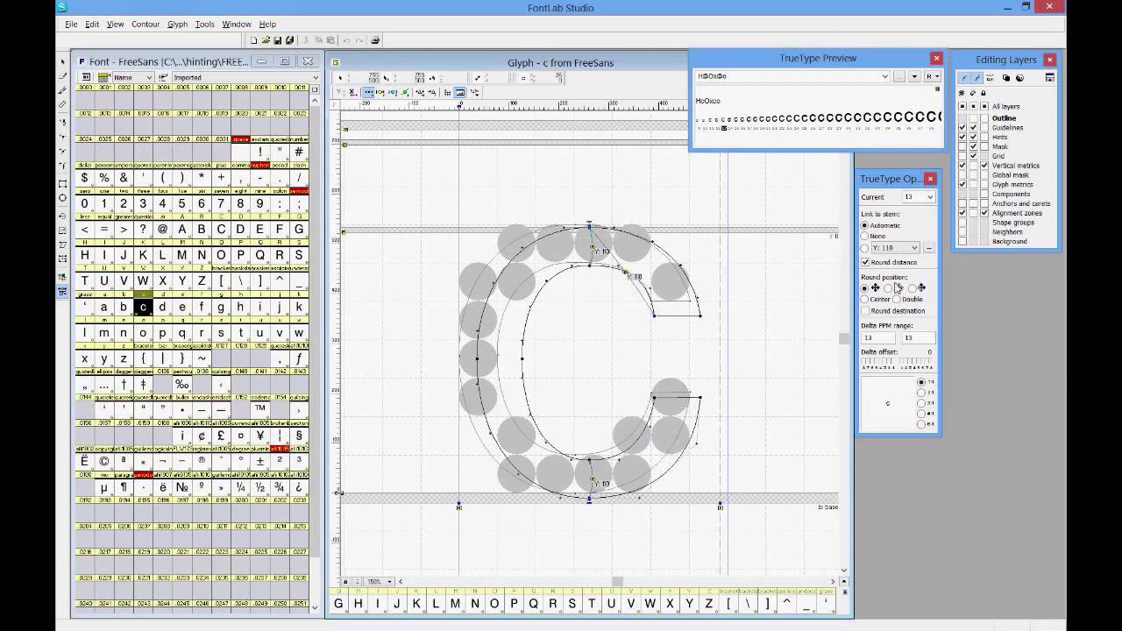
Step: Rename the first top alignment zone (523 to 533) as x-height and apply the hinting options
left_click(929, 249)
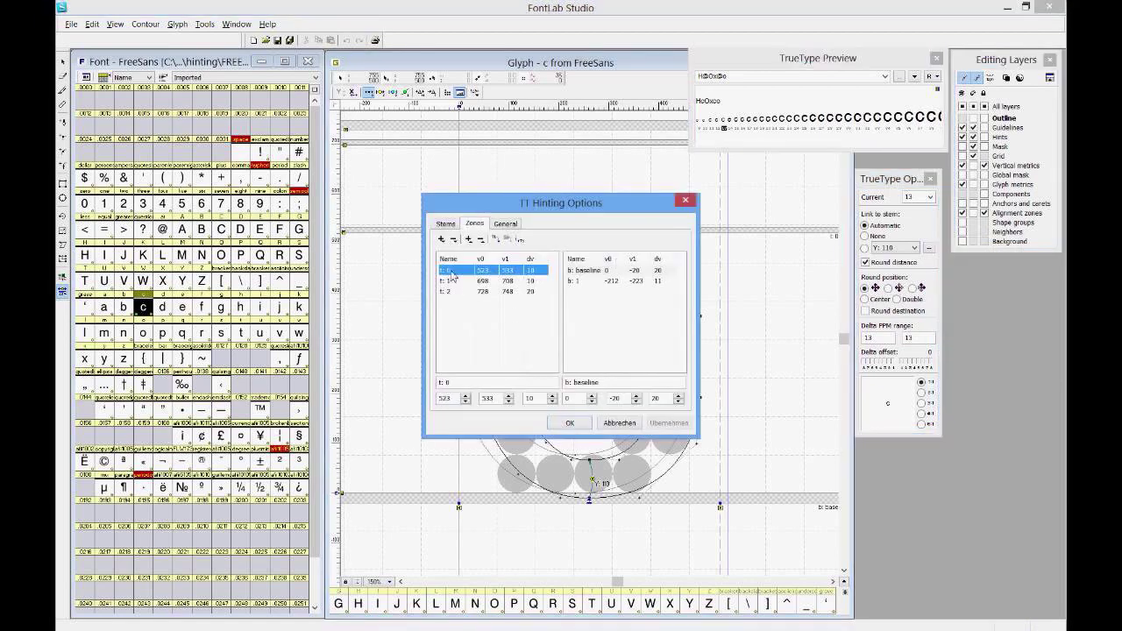
double_click(447, 383)
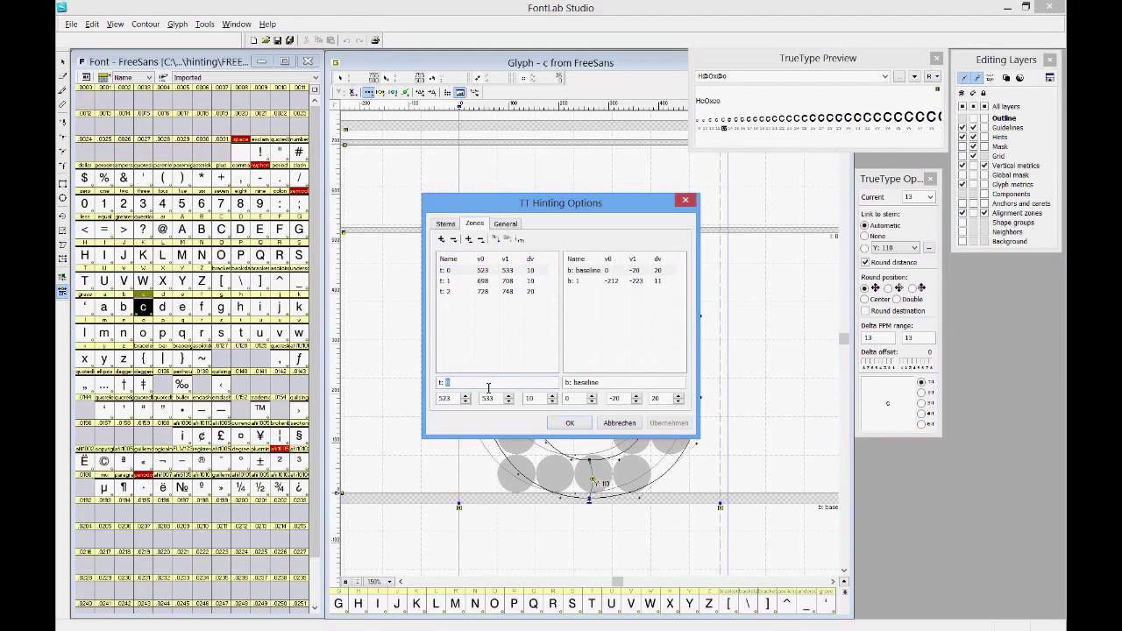
type("x-height")
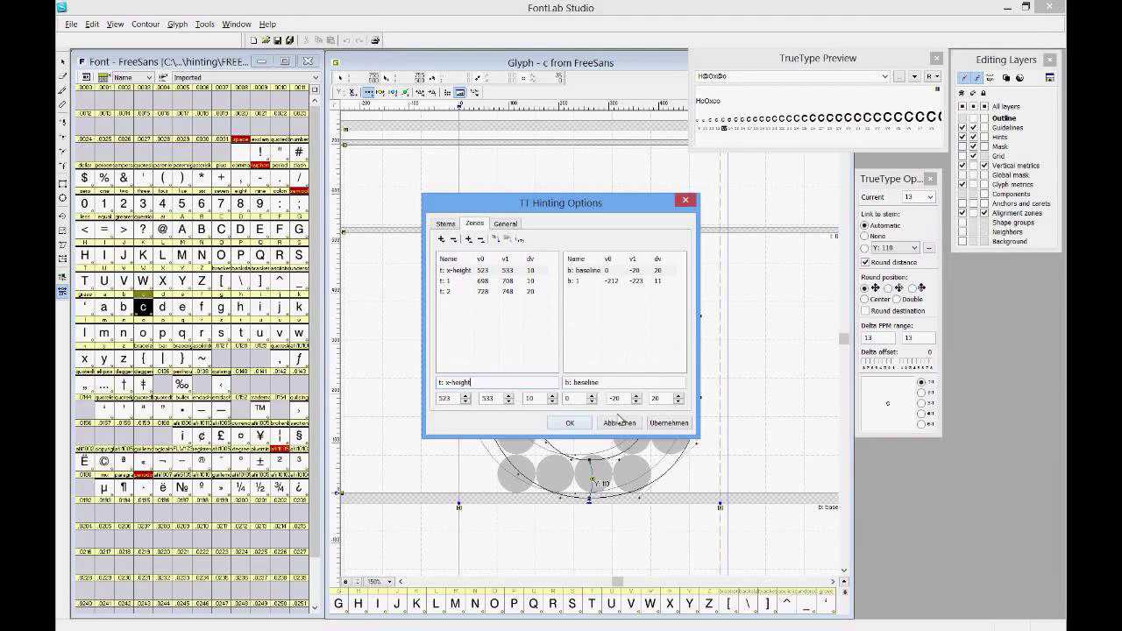
left_click(665, 426)
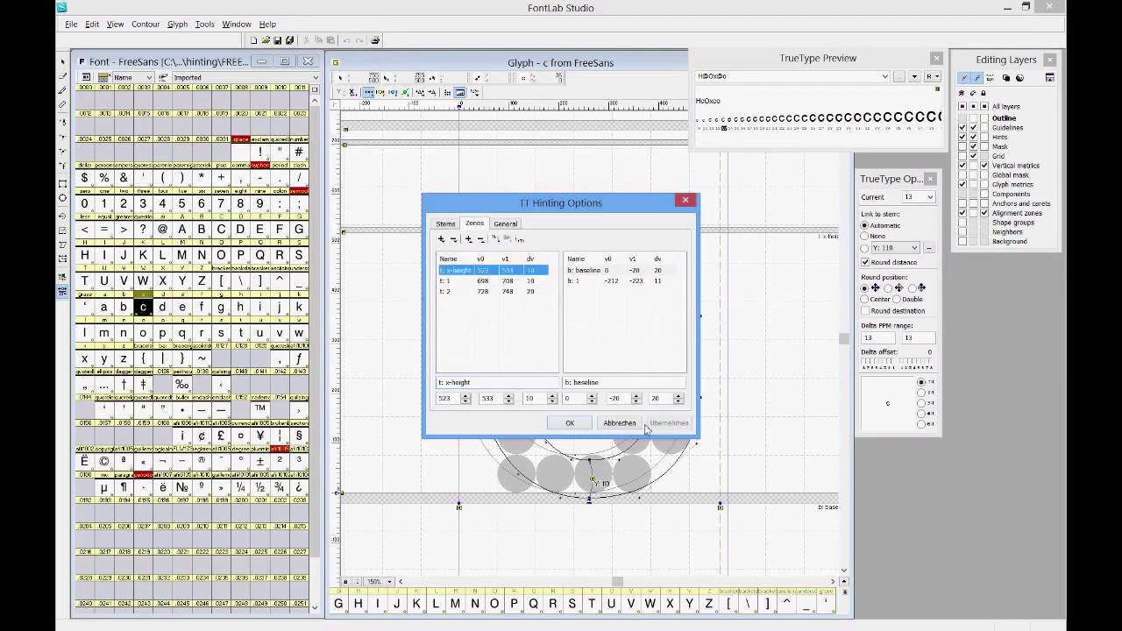
left_click(571, 426)
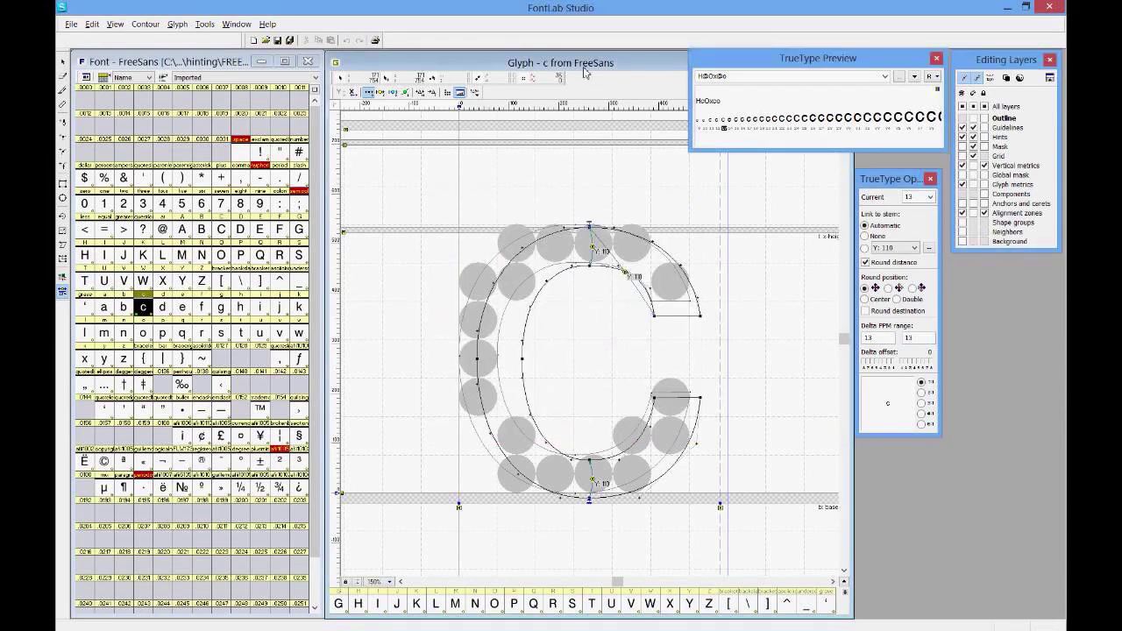
Step: Move the glyph window away from the TrueType panels and view the O and five glyphs against the alignment zones
left_click_drag(583, 68, 312, 71)
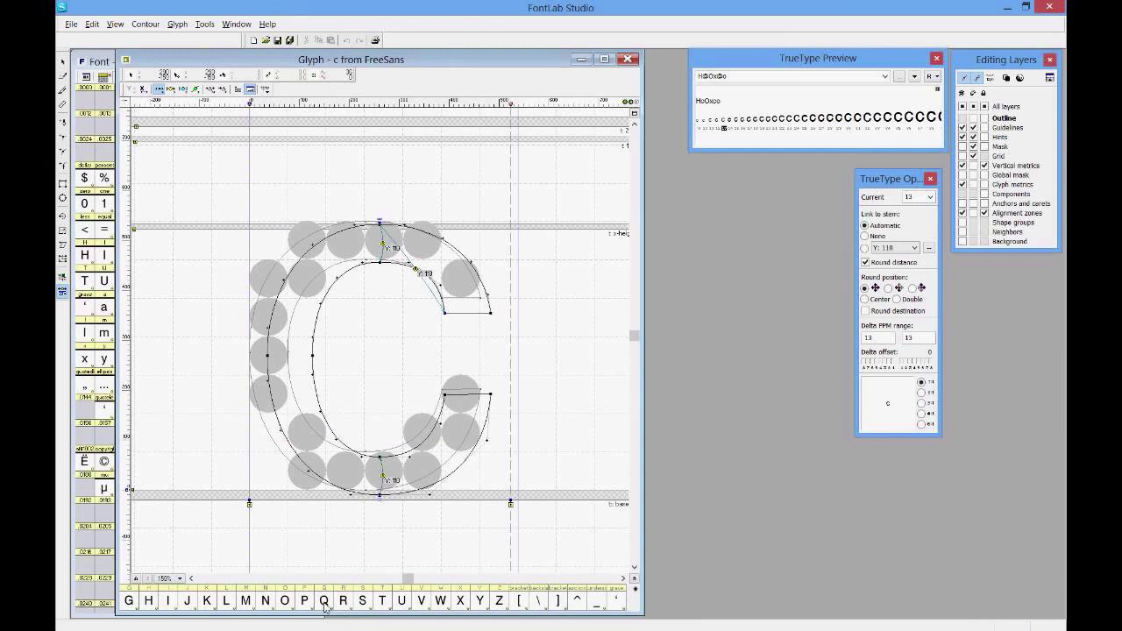
left_click(285, 604)
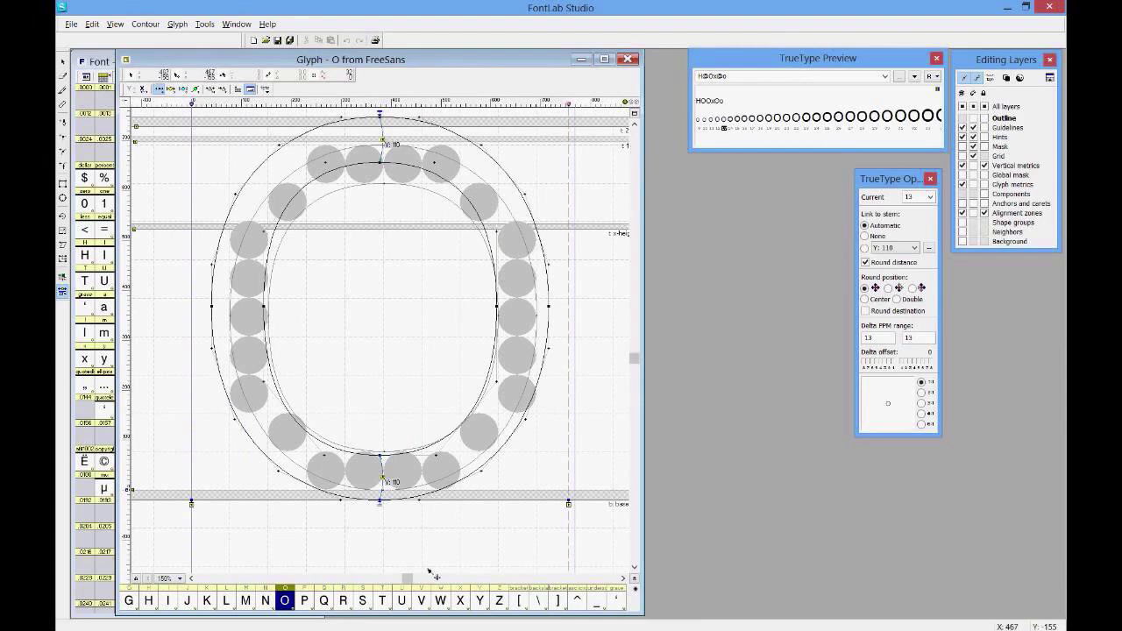
left_click(422, 602)
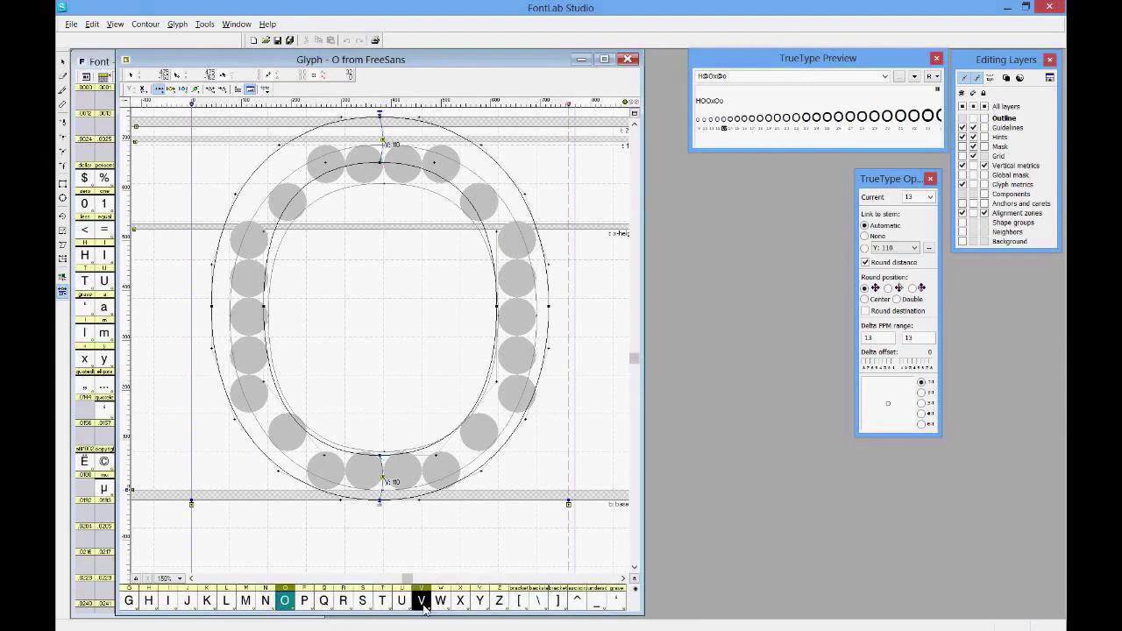
key("5")
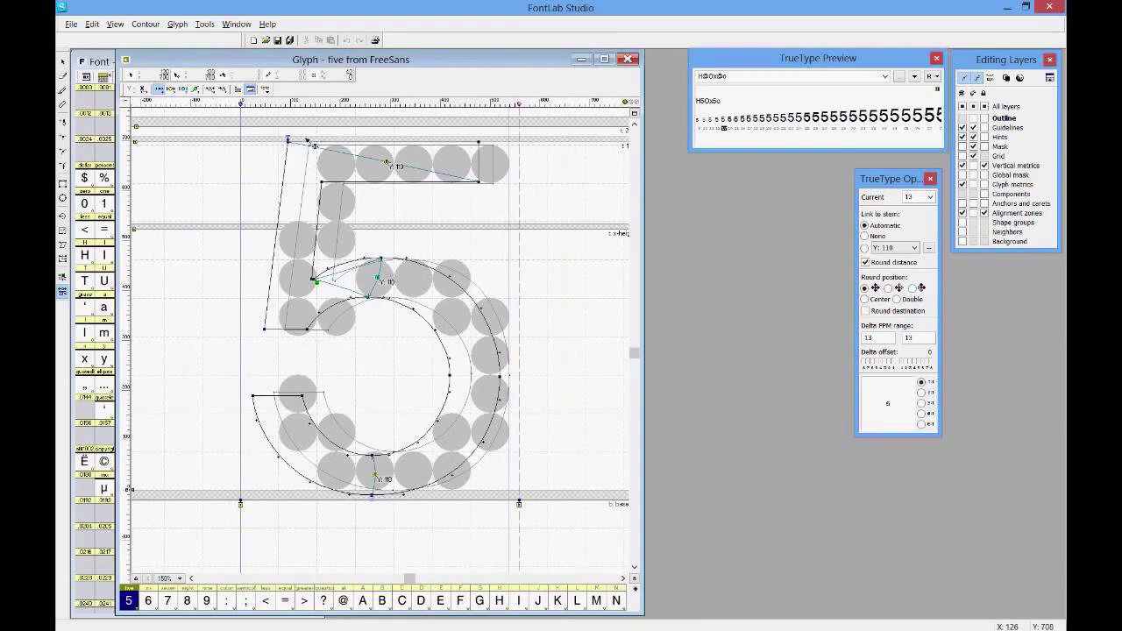
Step: Display the g glyph and examine its descender against the lower alignment zone
left_click(441, 602)
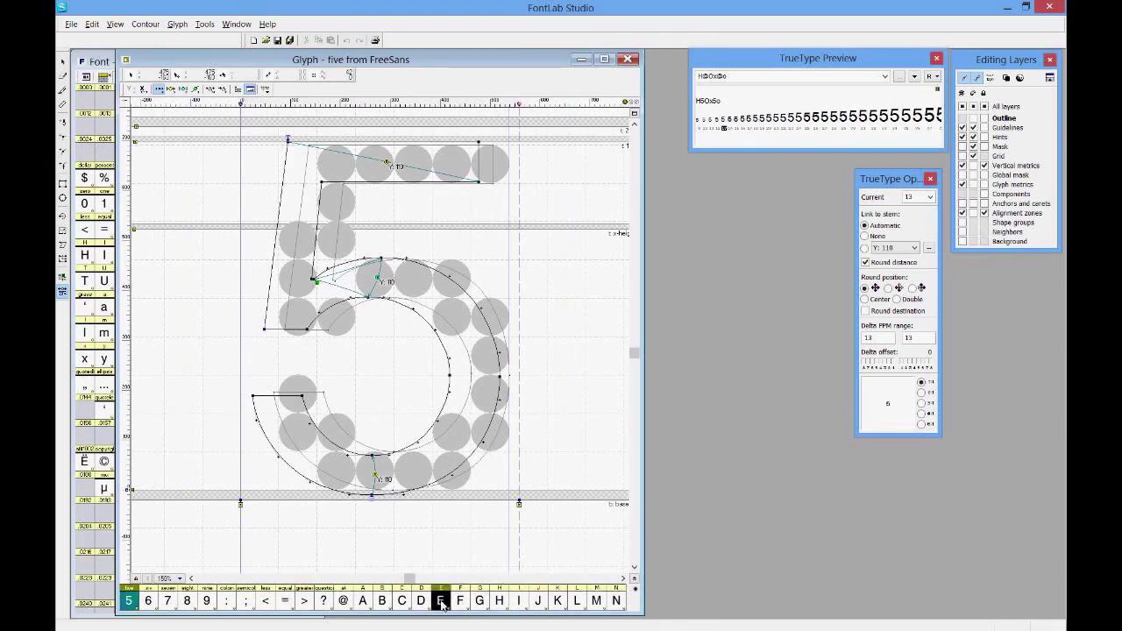
key("g")
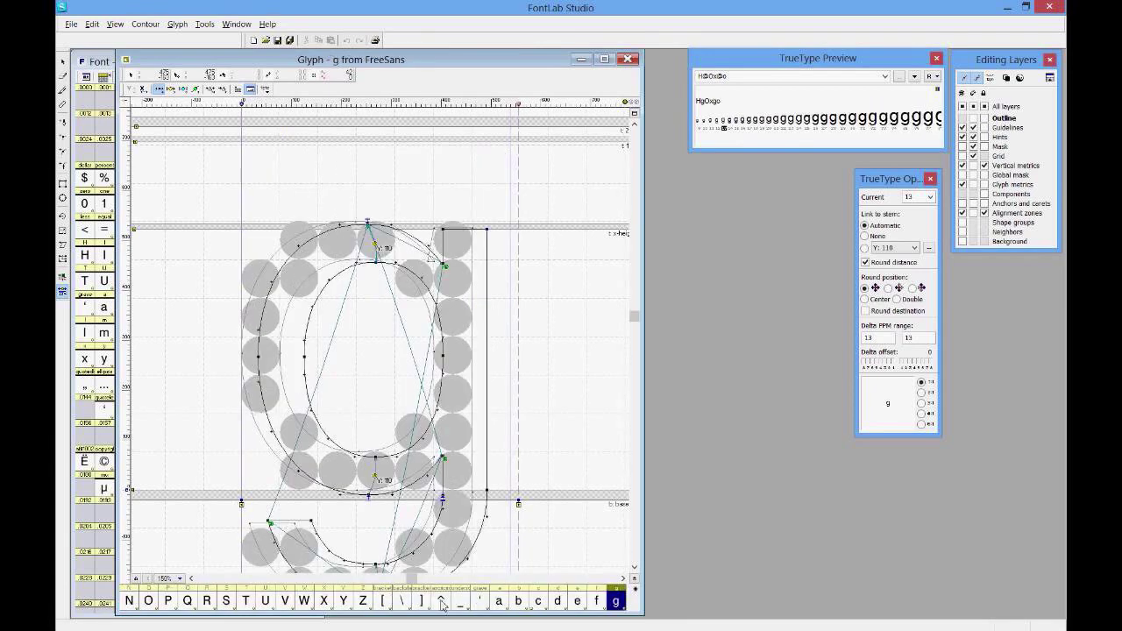
left_click(636, 566)
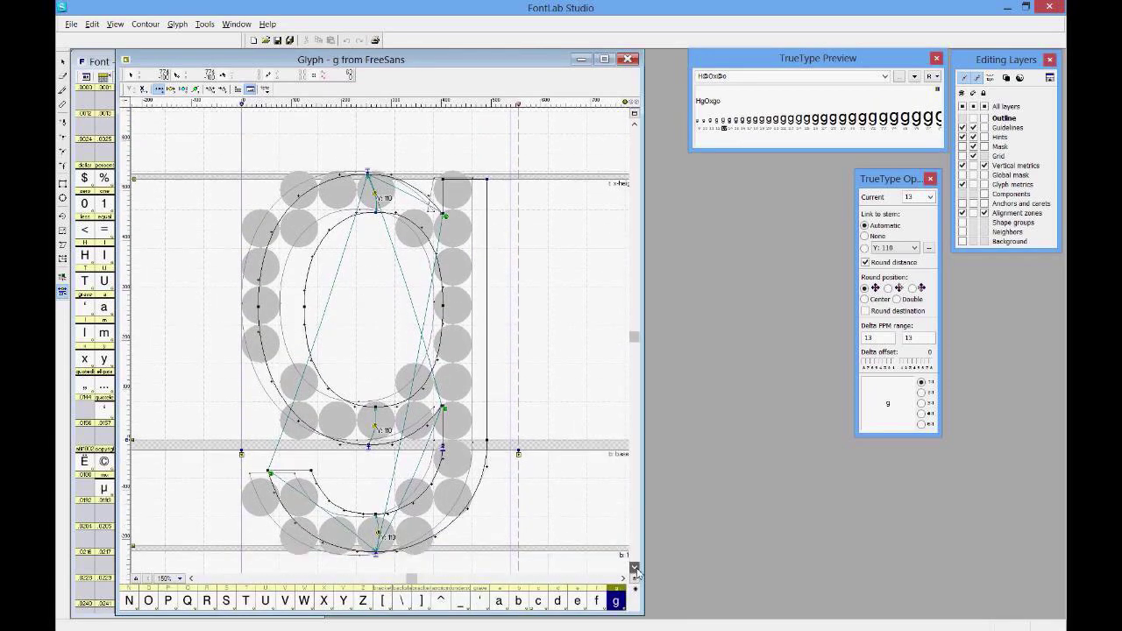
left_click(635, 568)
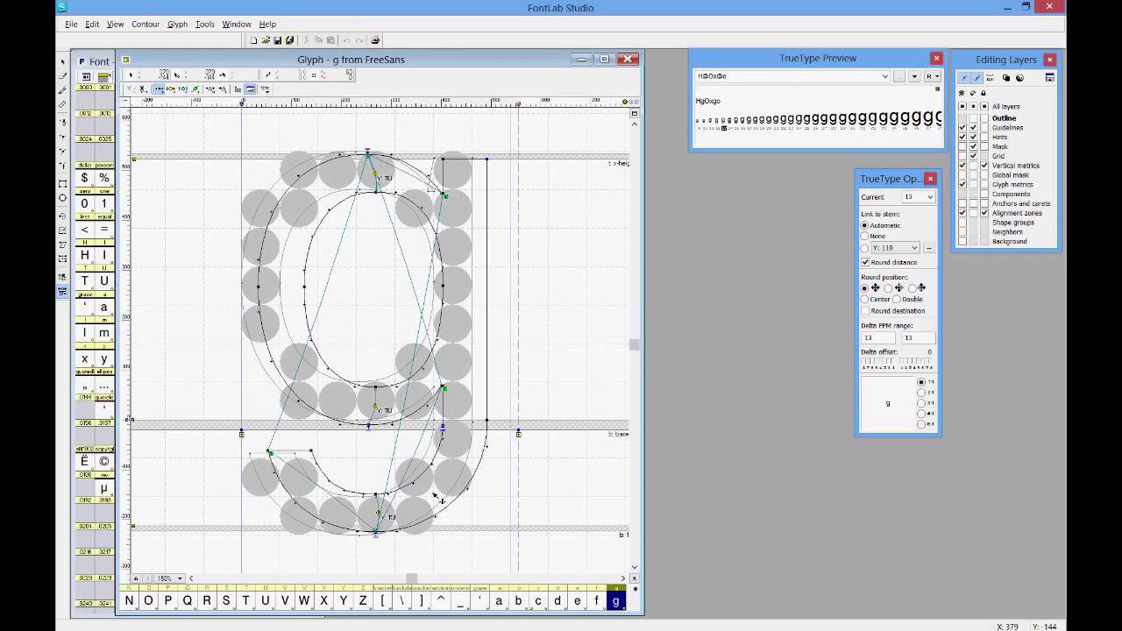
Step: Open the stem list in TT Hinting Options, move the dialog off the g glyph, and look through the Y: 110 stems
left_click(931, 251)
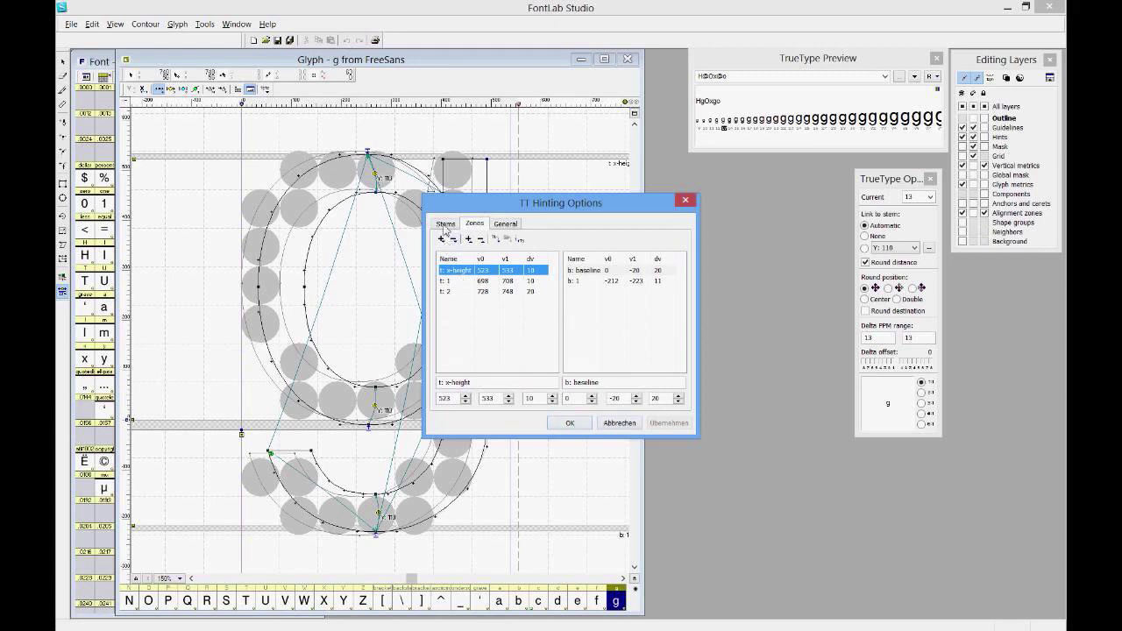
left_click(445, 224)
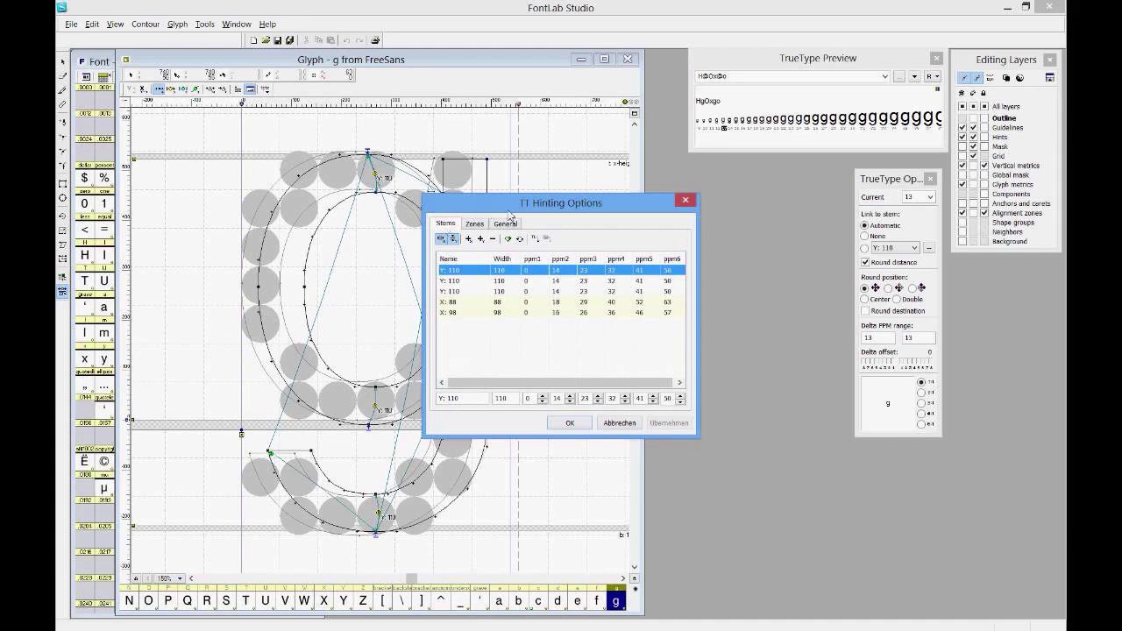
left_click_drag(489, 206, 634, 172)
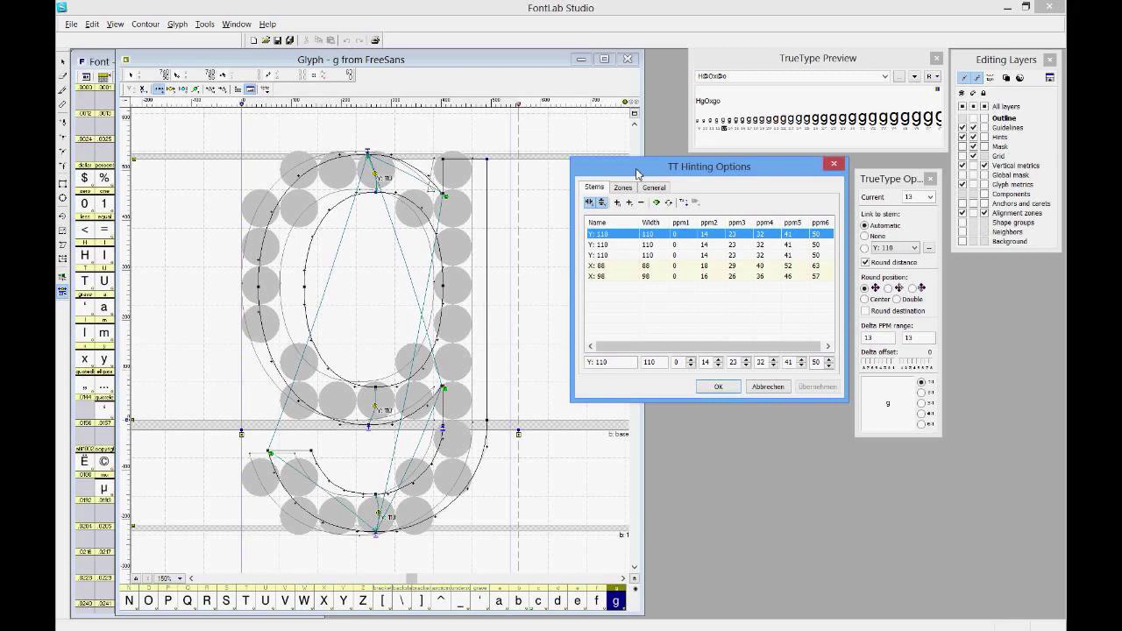
left_click_drag(637, 173, 672, 82)
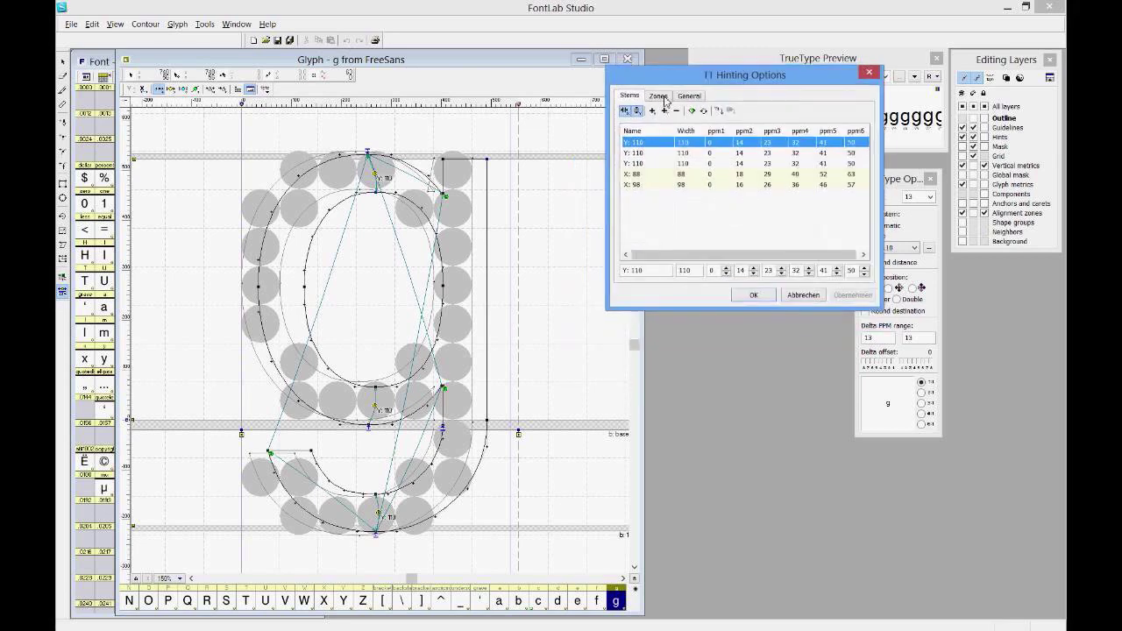
left_click(652, 164)
left_click(651, 155)
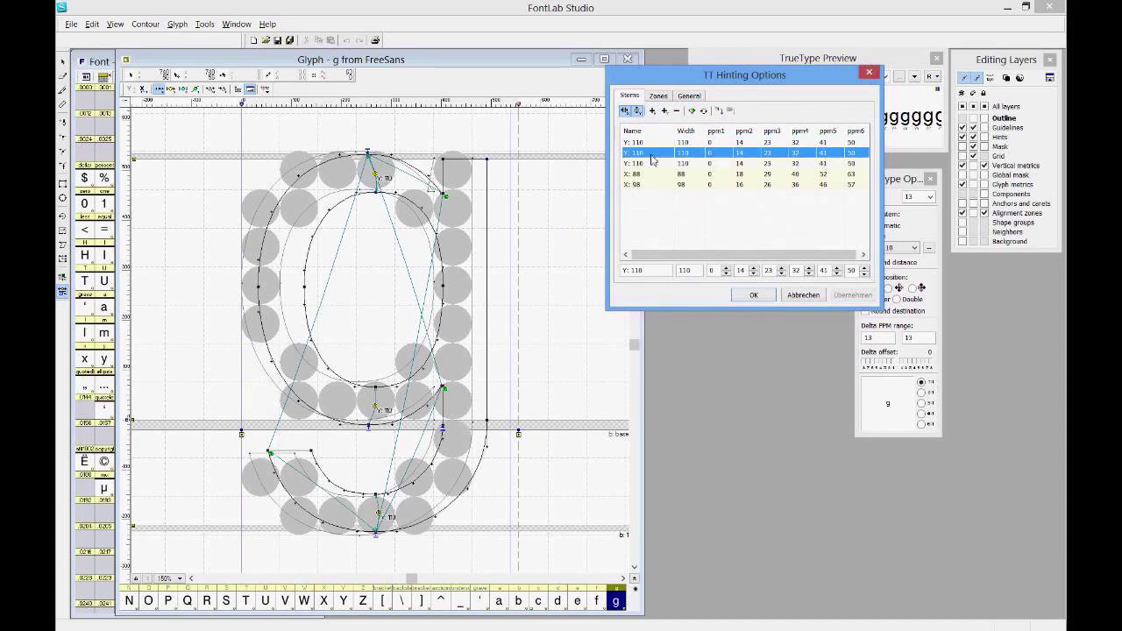
left_click(652, 145)
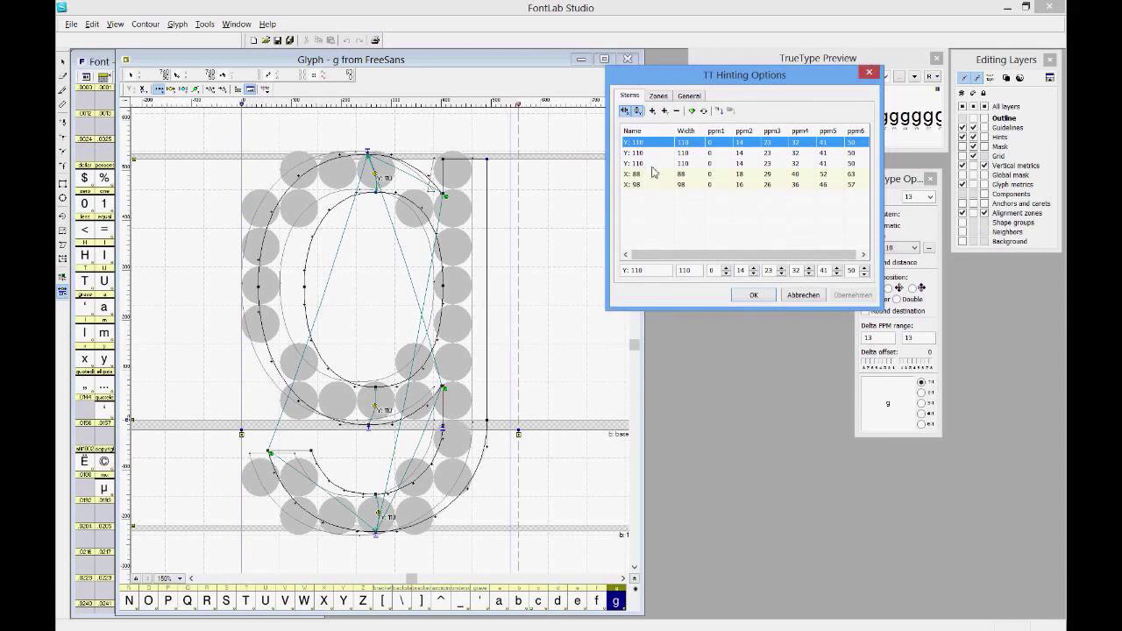
Step: Remove every stem from the TT Hinting Options and accept the automatic correction of the hinting programs
left_click(677, 111)
left_click(677, 111)
left_click(676, 111)
left_click(676, 111)
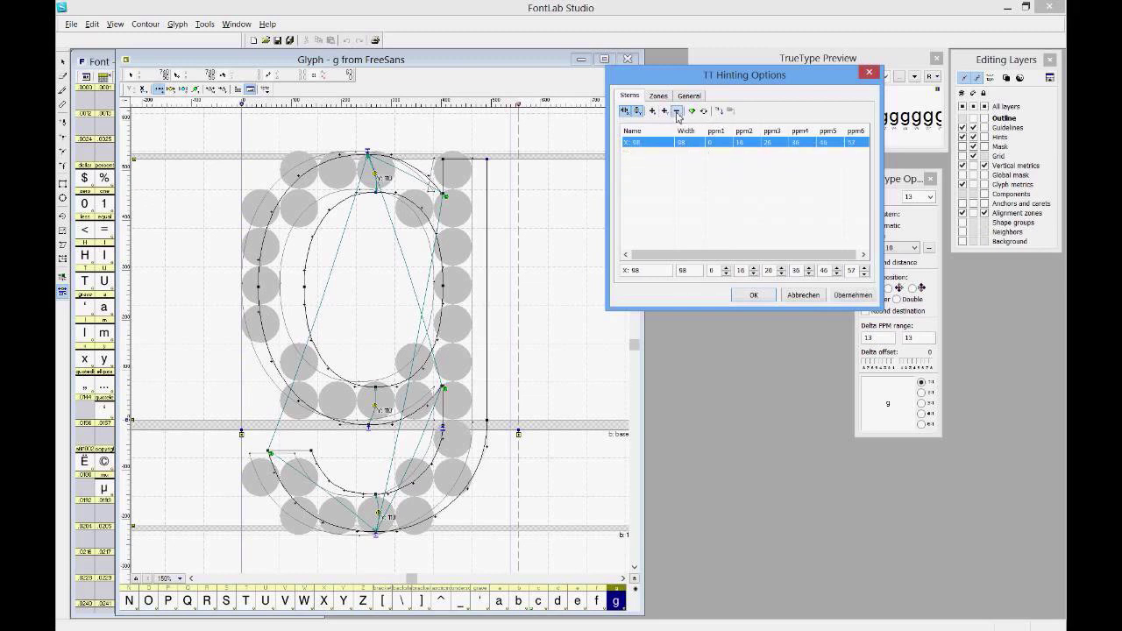
left_click(677, 112)
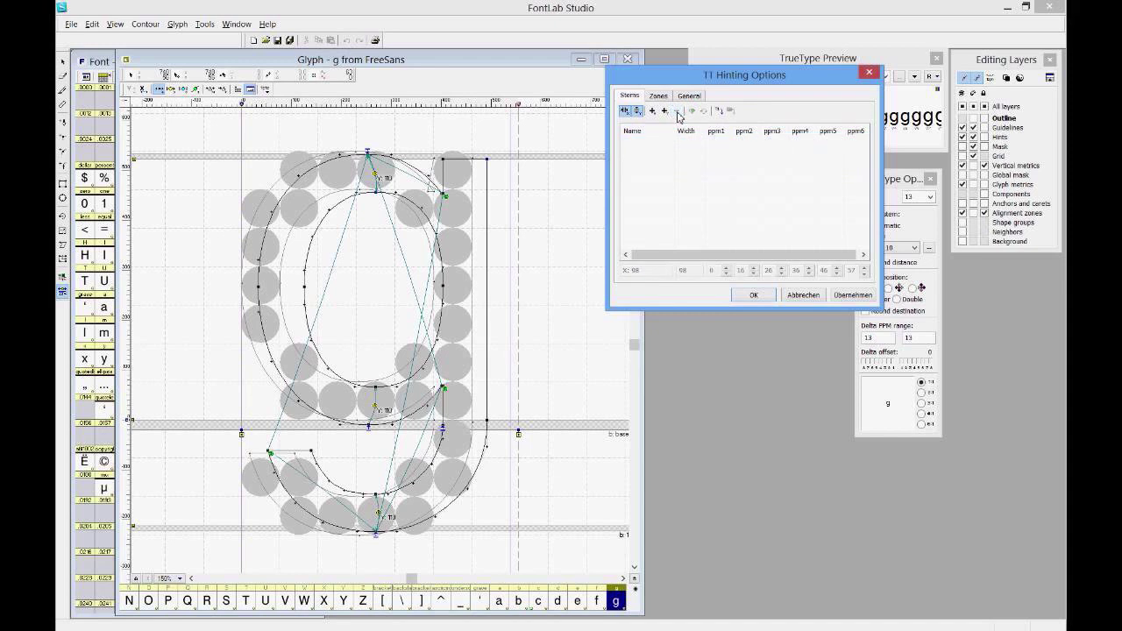
left_click(850, 296)
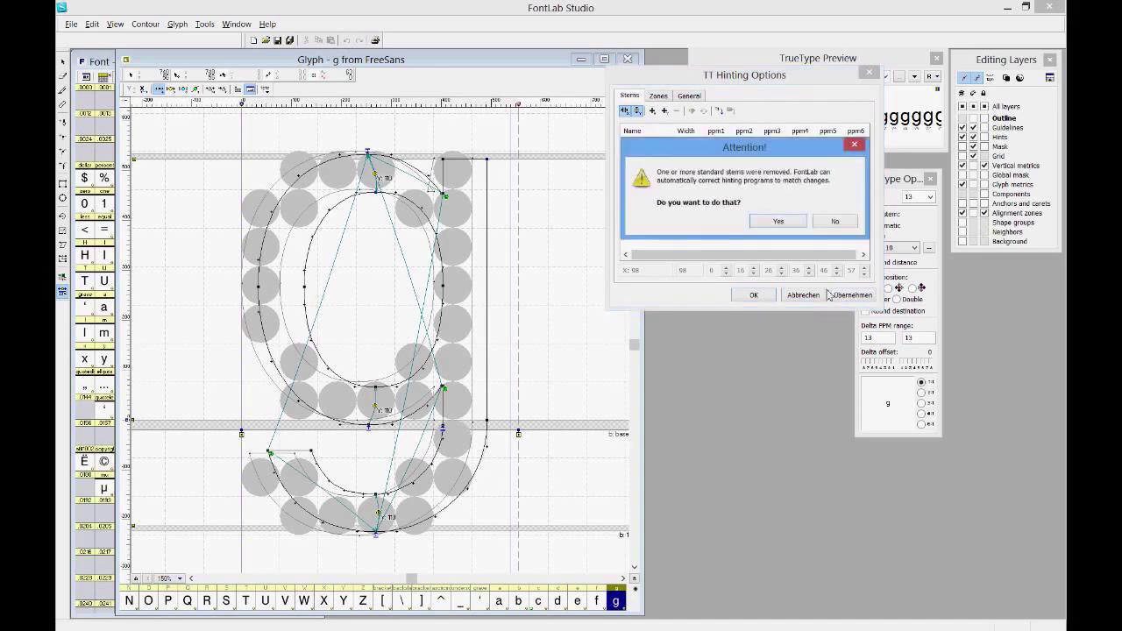
left_click(773, 222)
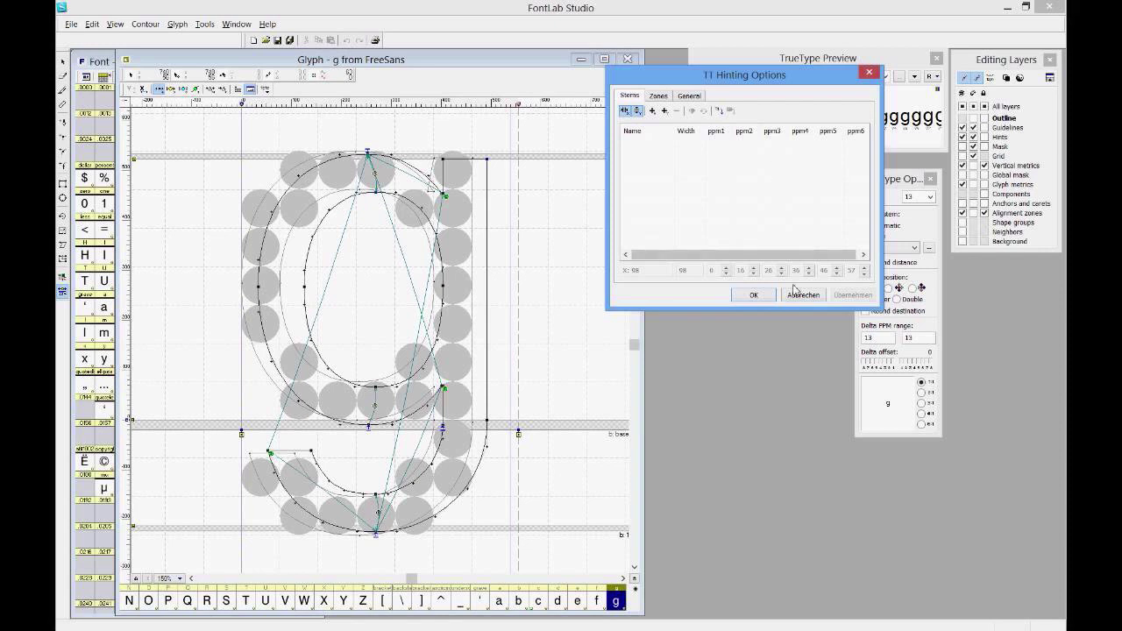
left_click(765, 295)
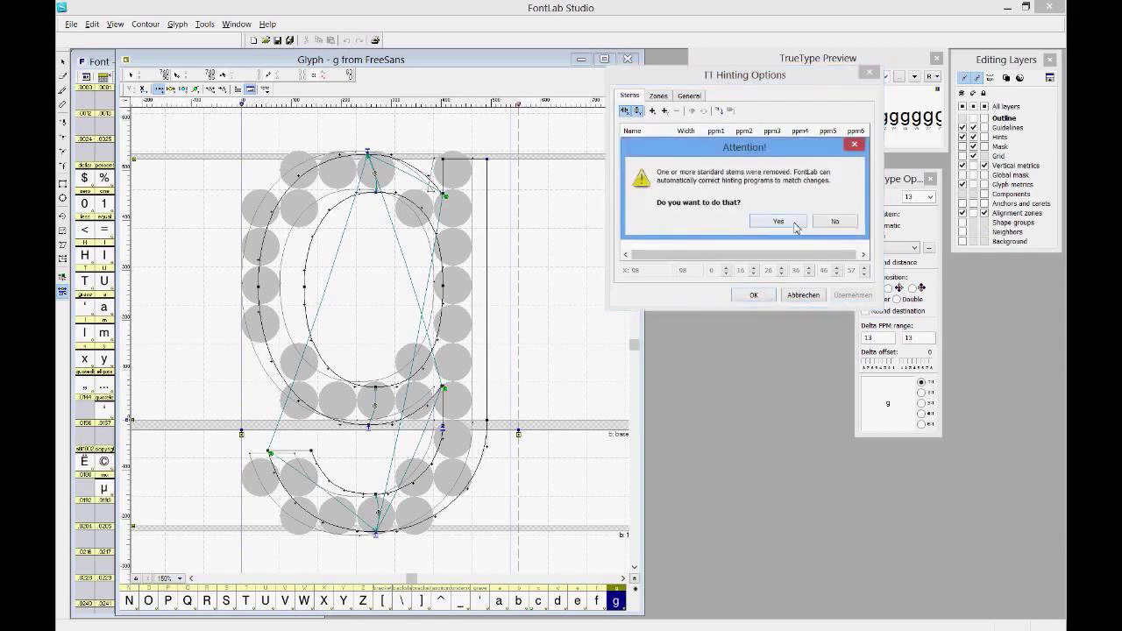
left_click(794, 223)
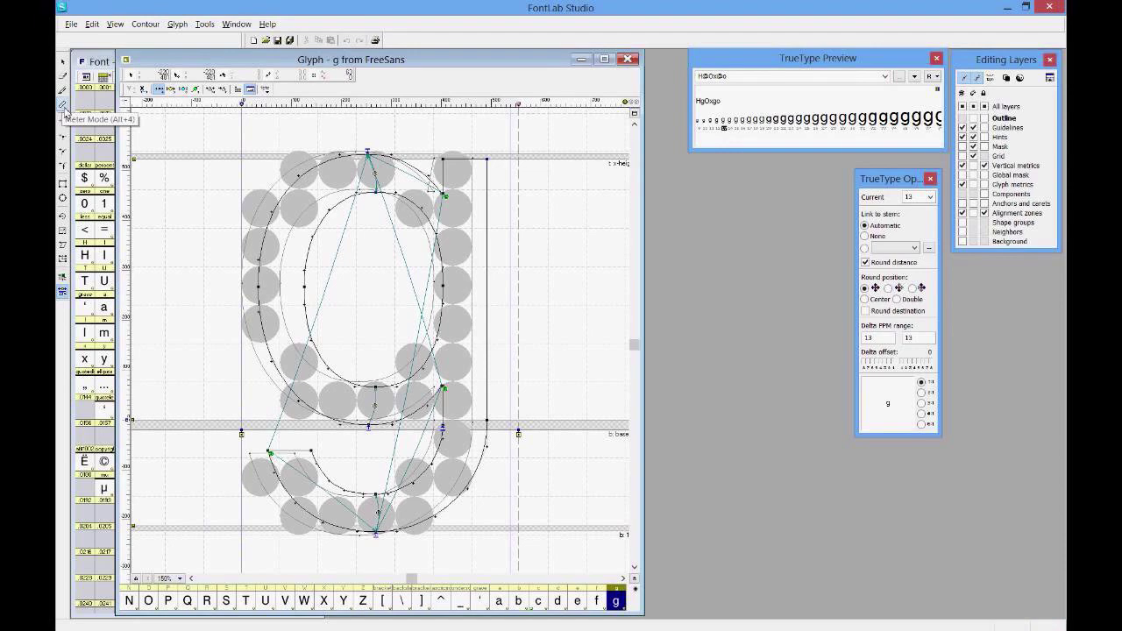
Step: Display the o glyph in Meter mode and measure the thickness of its upper horizontal curve
left_click(63, 106)
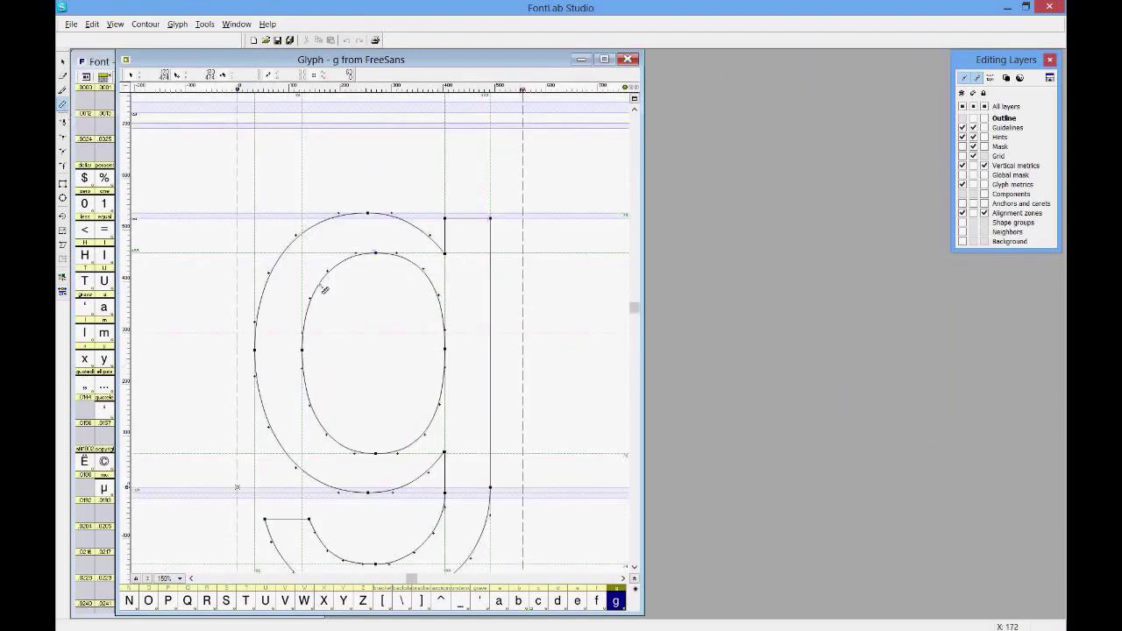
left_click(541, 601)
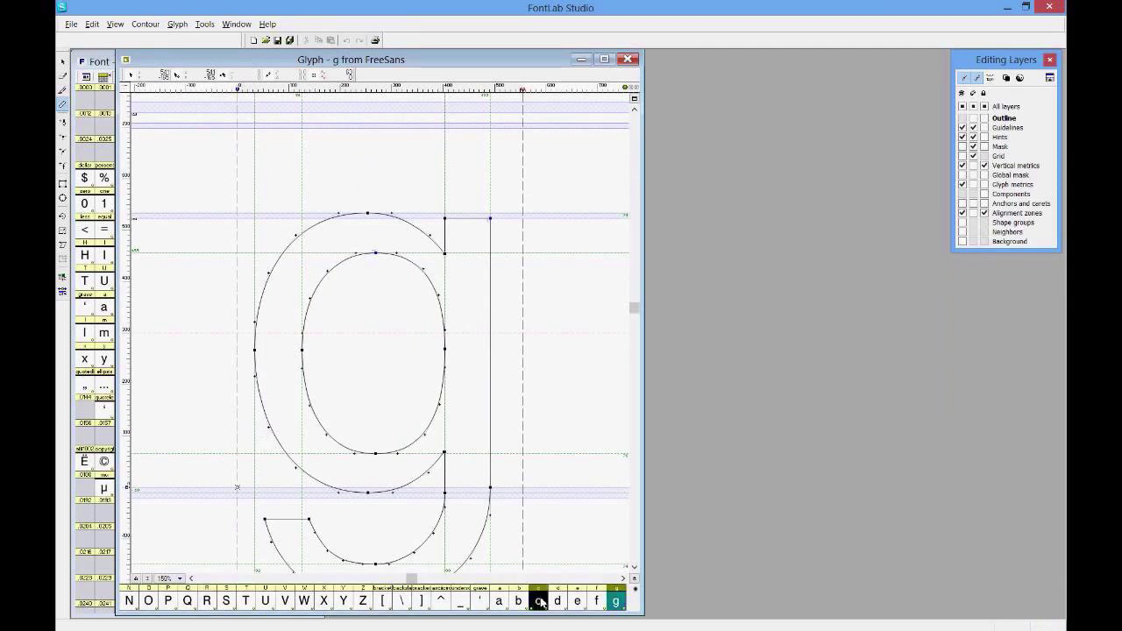
key("o")
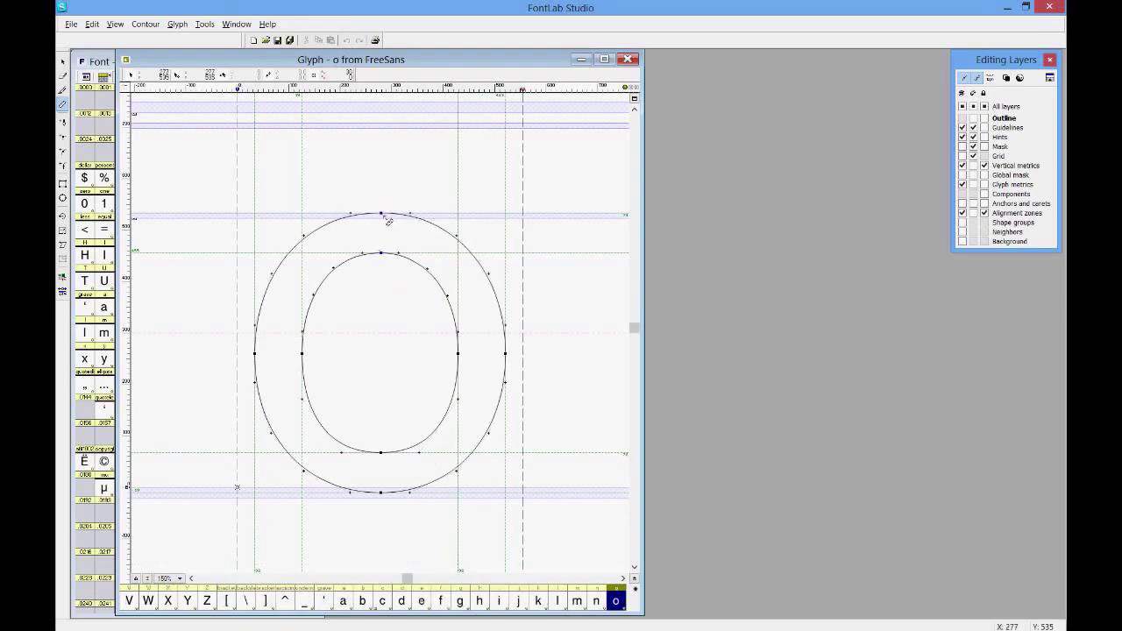
left_click_drag(389, 220, 386, 256)
left_click_drag(391, 263, 390, 262)
Step: Display the z glyph and measure the thickness of its top bar
left_click(561, 603)
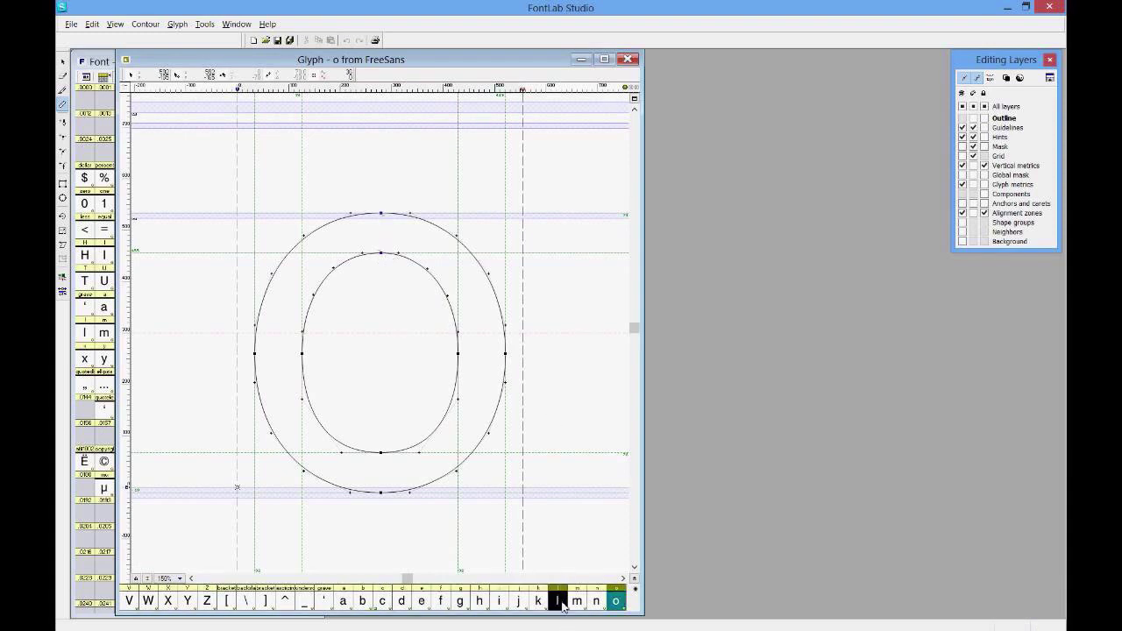
key("z")
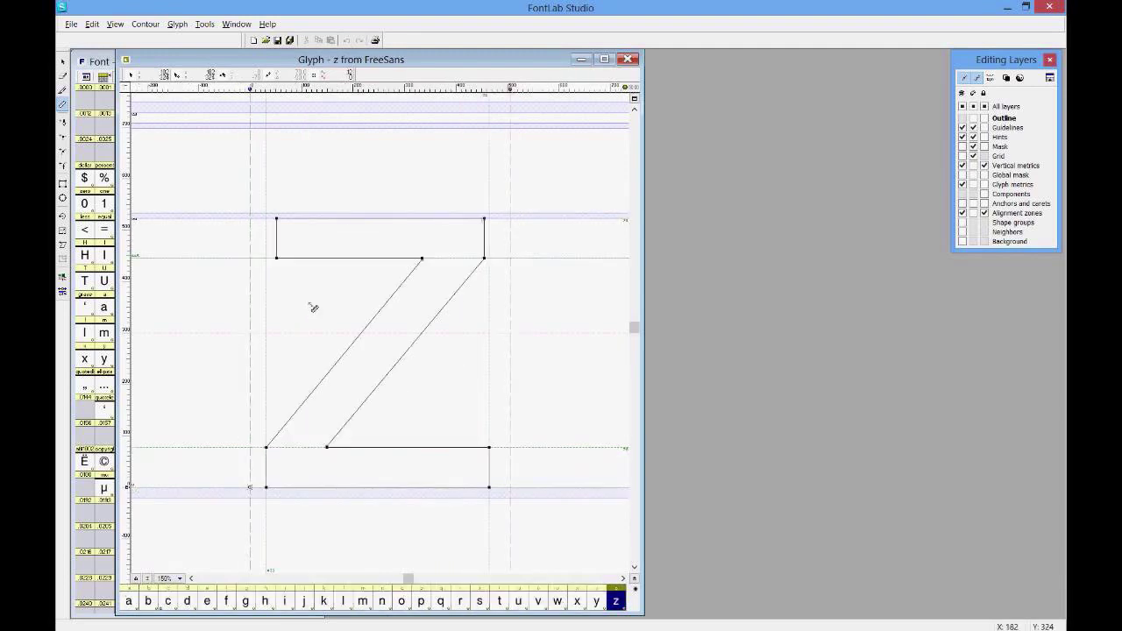
left_click_drag(276, 258, 278, 221)
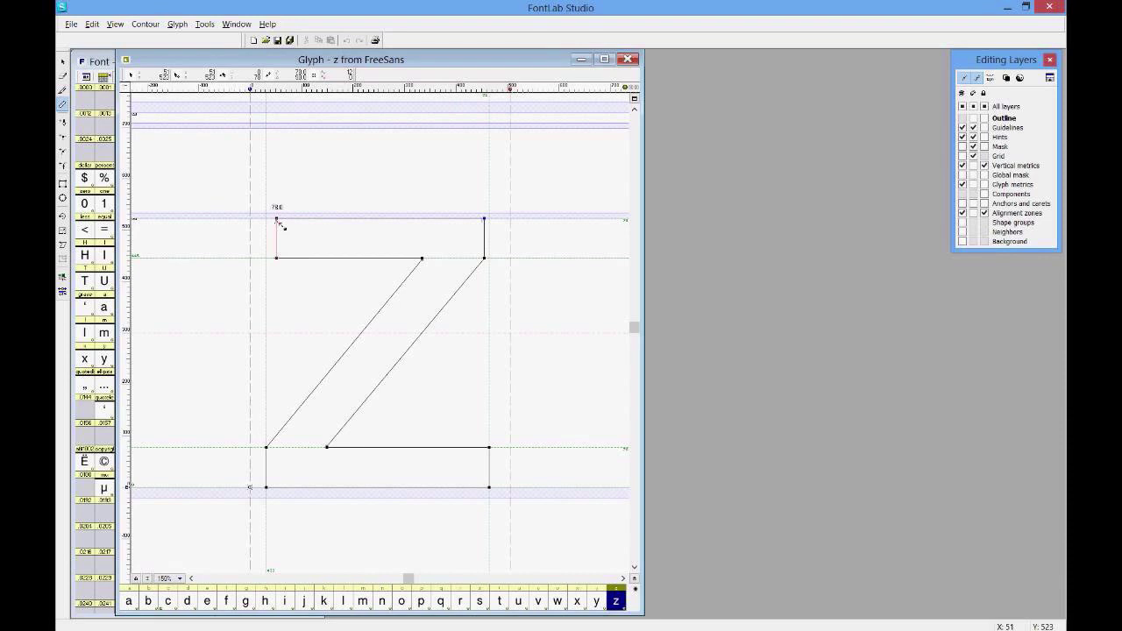
left_click_drag(282, 225, 283, 227)
Step: Display the e glyph and measure the thickness of its crossbar
left_click(208, 601)
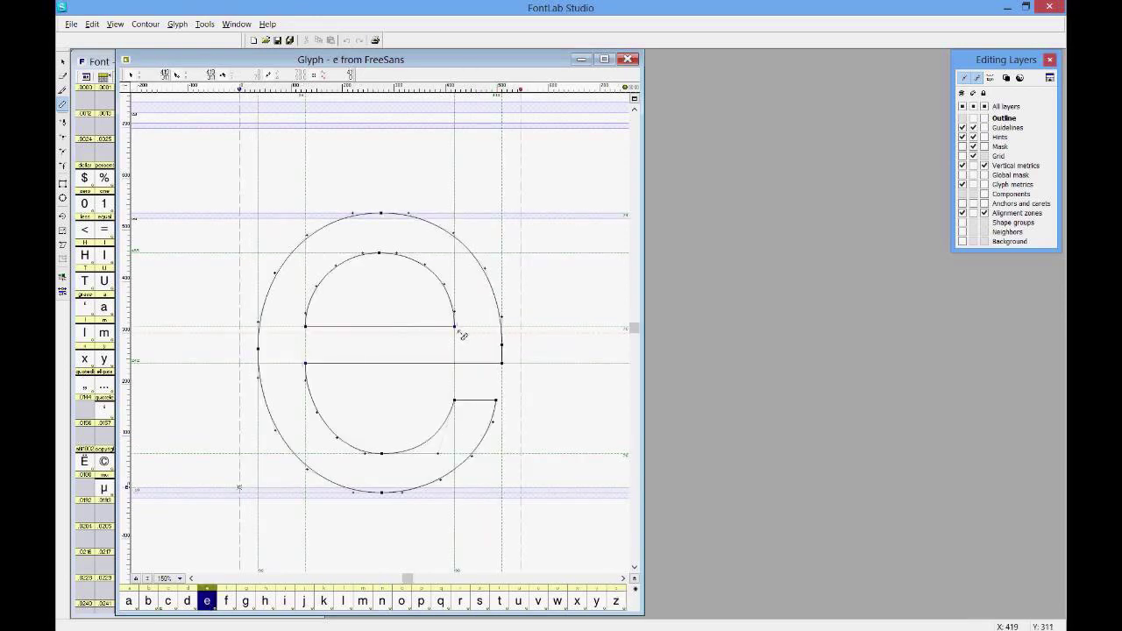
left_click_drag(457, 327, 455, 363)
left_click_drag(457, 370, 462, 372)
Step: Return to TrueType hinting and add a stem named "Y: lc std" with a width of 78
left_click(62, 295)
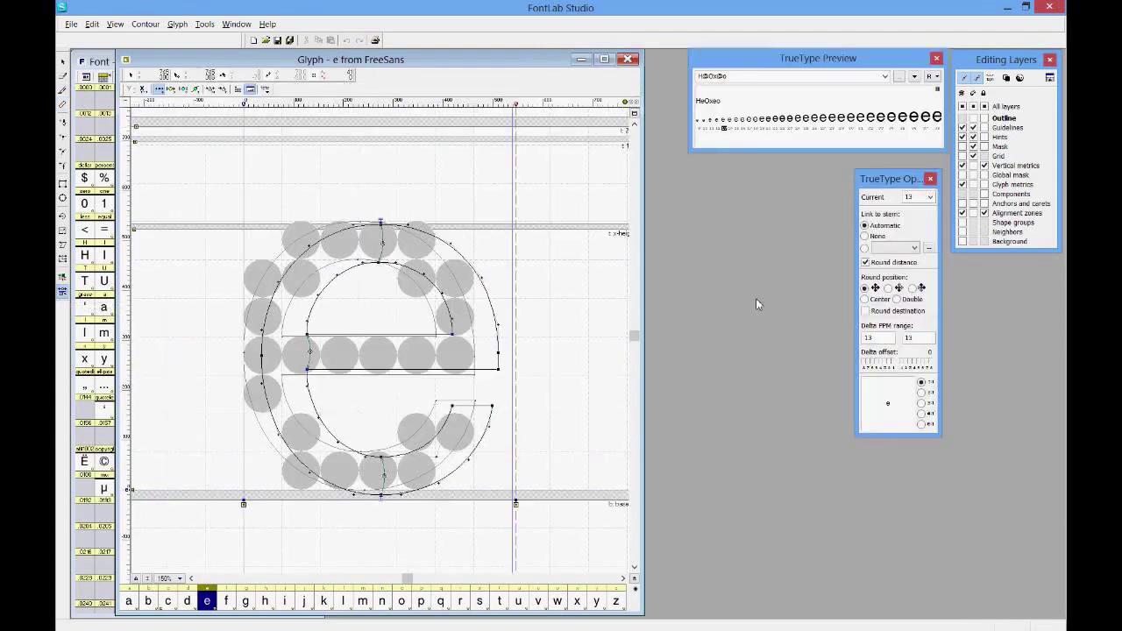
left_click(929, 250)
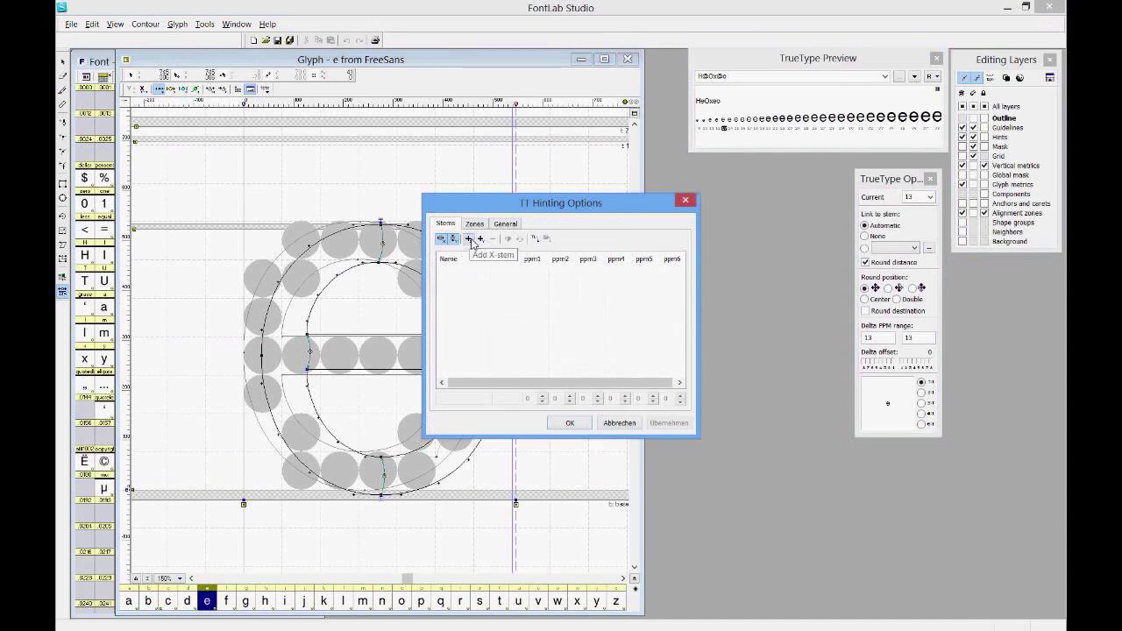
left_click(469, 238)
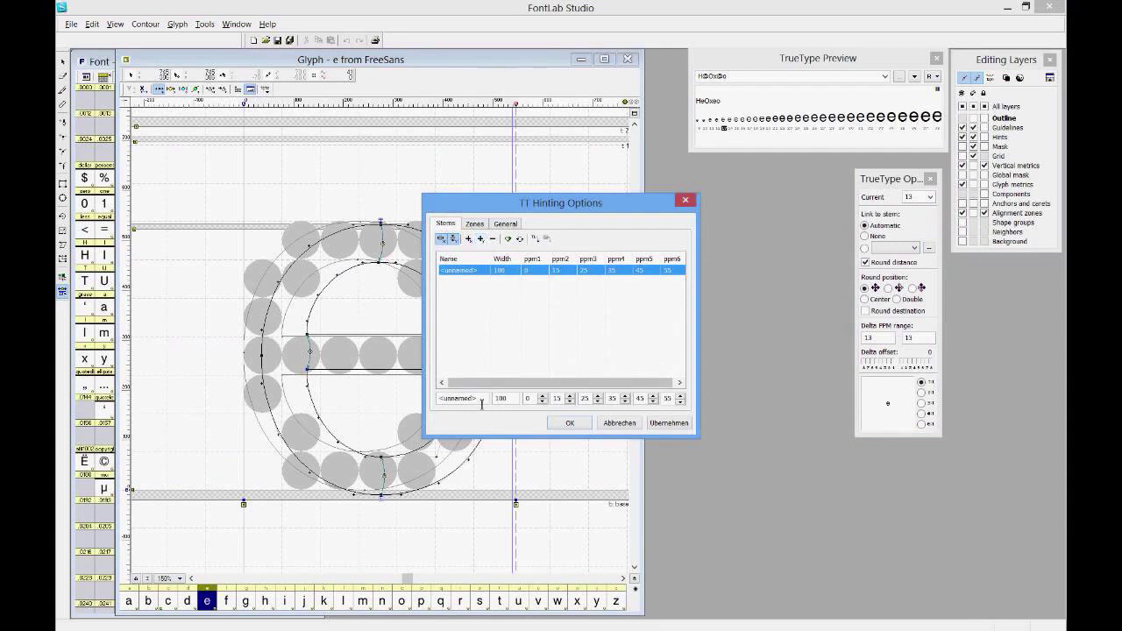
left_click_drag(481, 399, 397, 401)
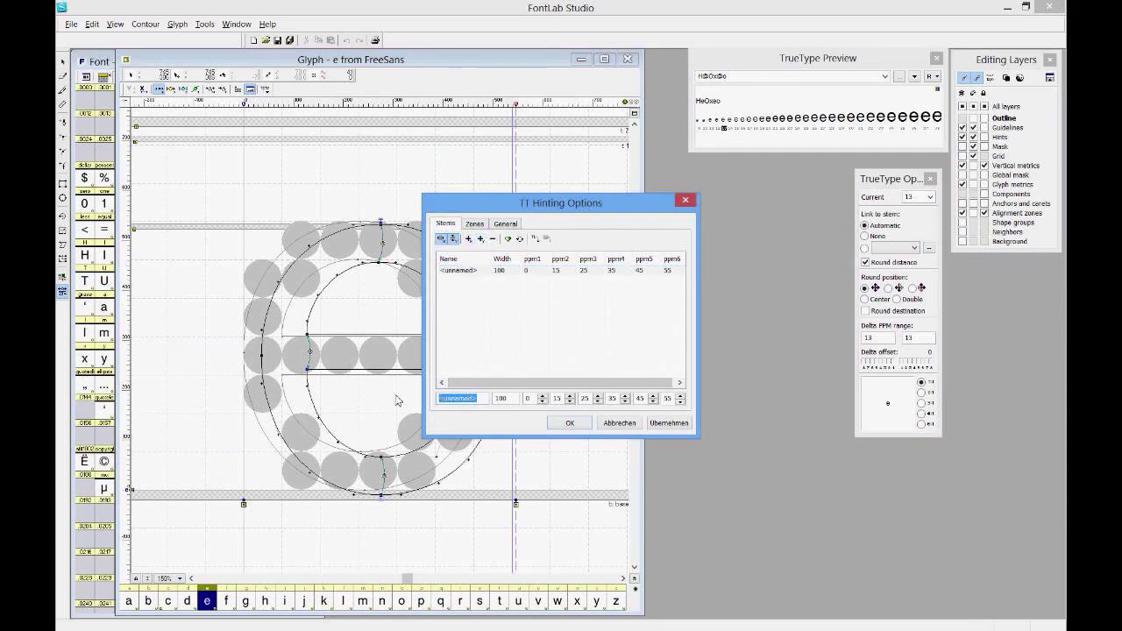
type("Y: lc std")
double_click(517, 405)
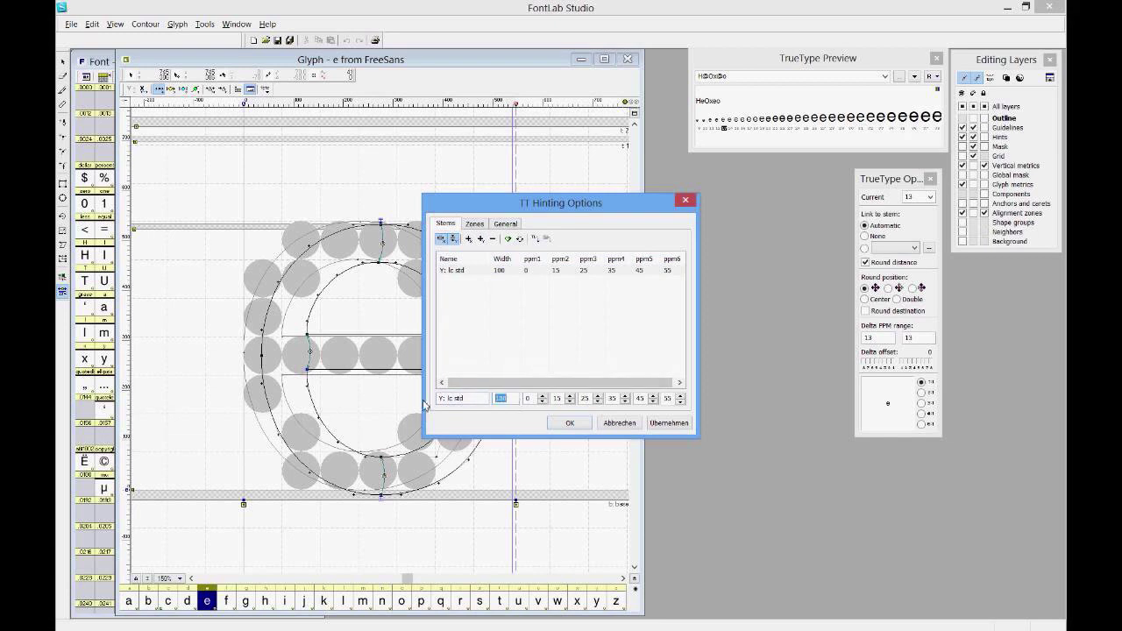
type("78")
left_click(570, 423)
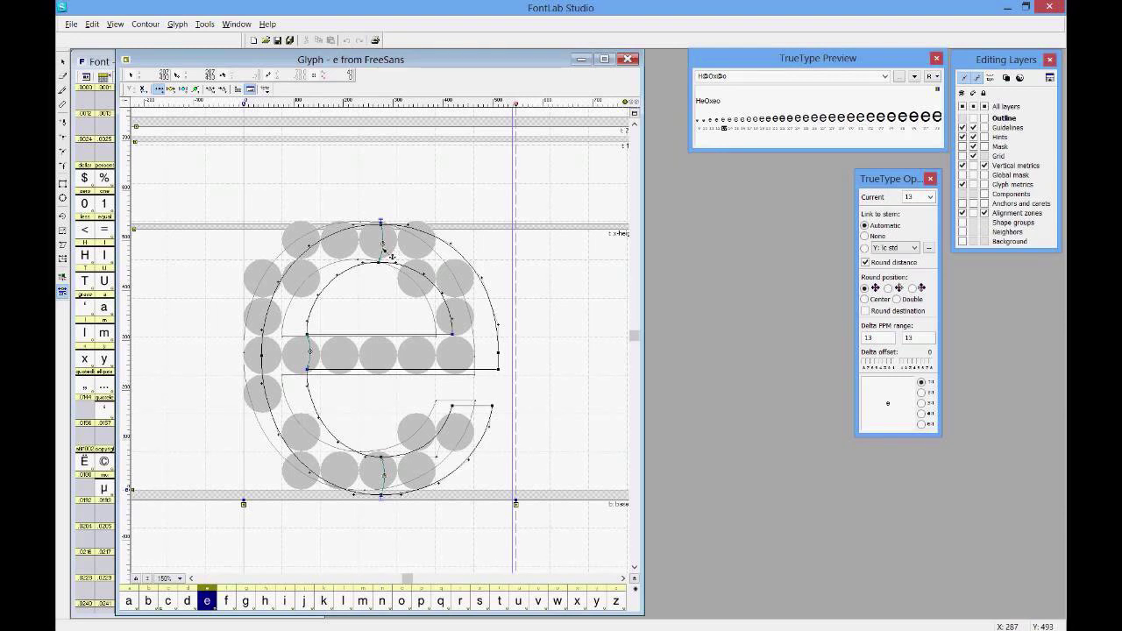
Step: Display the percent glyph in Meter mode and measure the top stroke of its upper ring
left_click(169, 601)
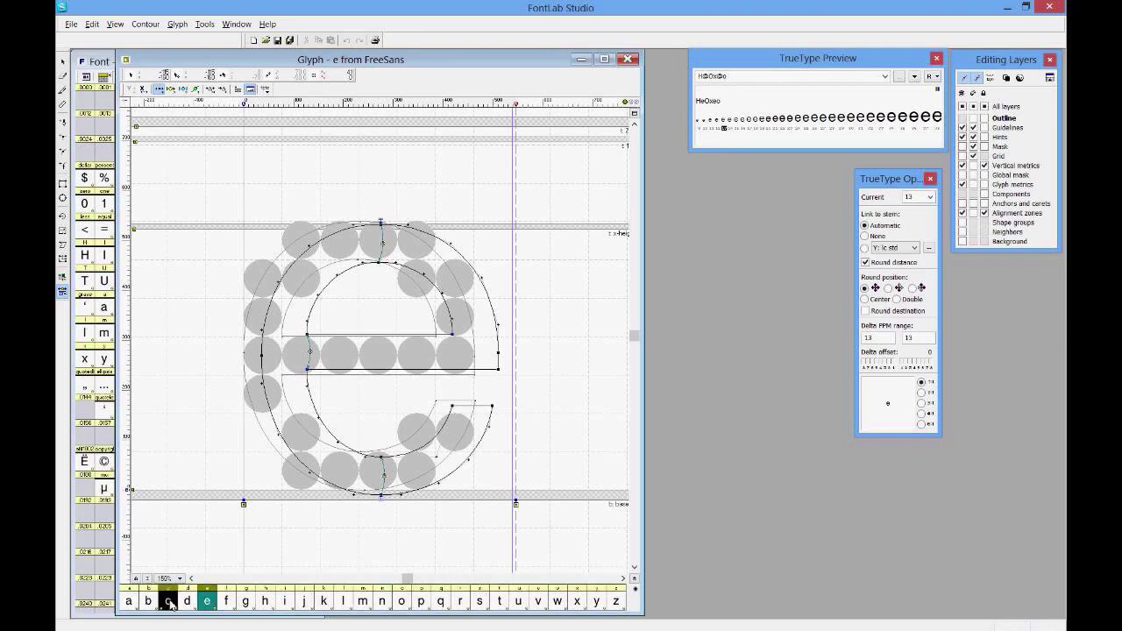
key("shift+5")
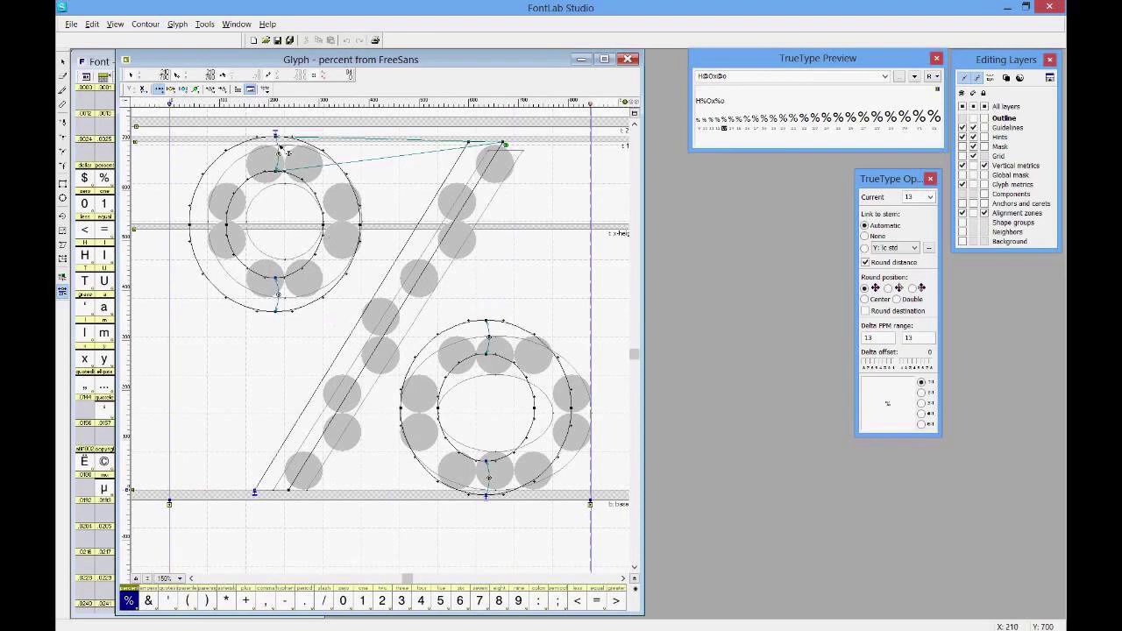
left_click(62, 107)
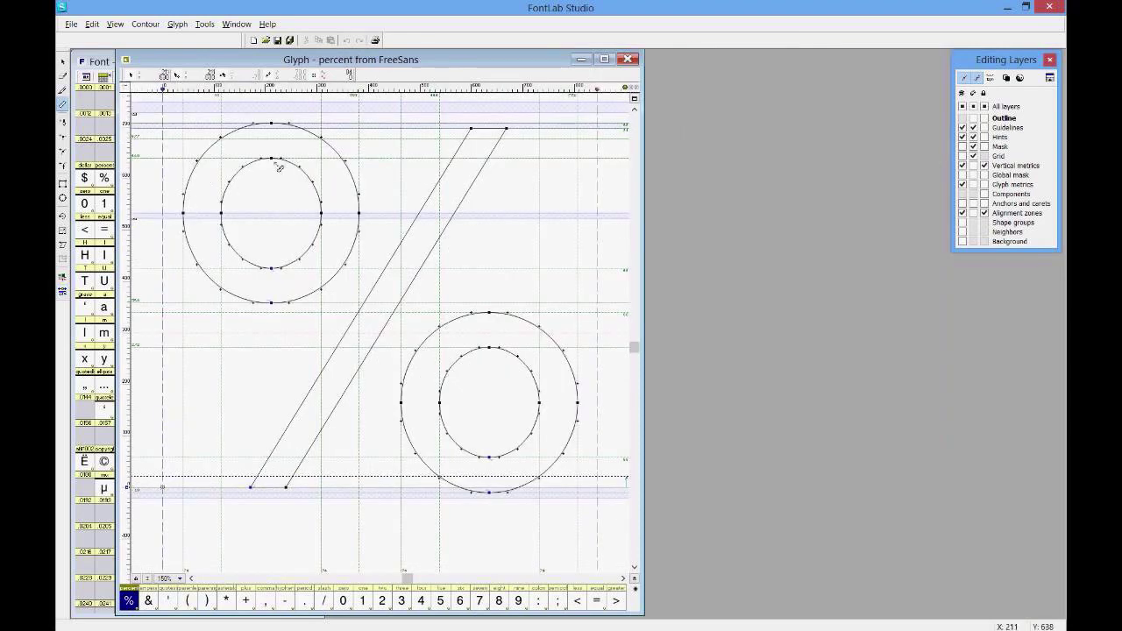
left_click_drag(275, 162, 273, 125)
left_click_drag(277, 129, 277, 130)
Step: Add a stem named "Y: percent" with a width of 68 in TrueType hinting, apply it, and review the stem list
left_click(63, 293)
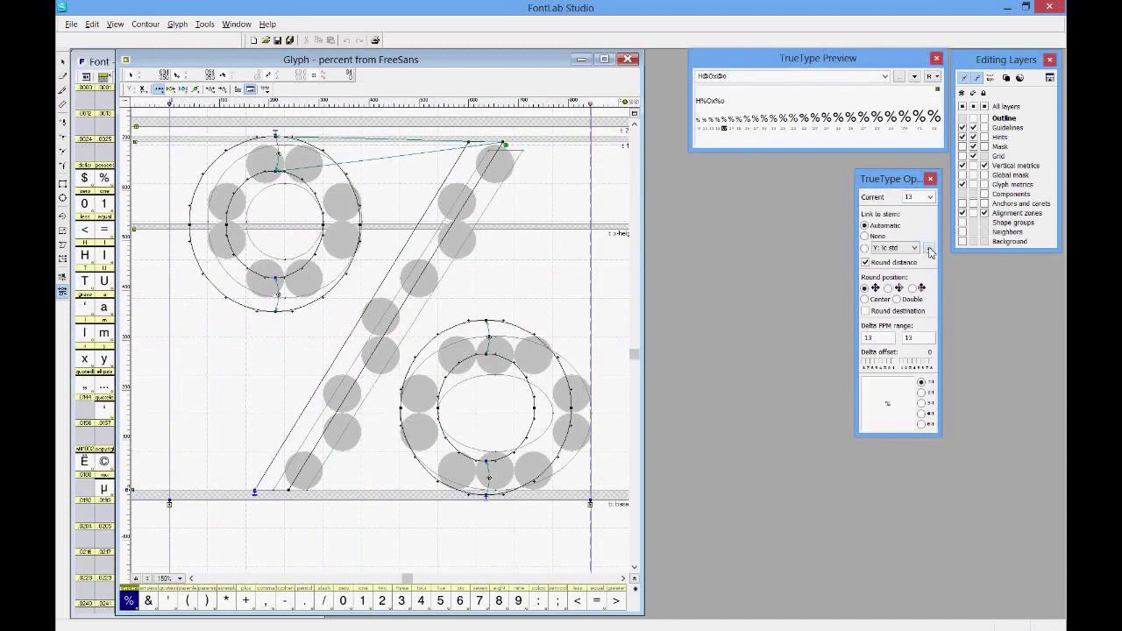
left_click(929, 249)
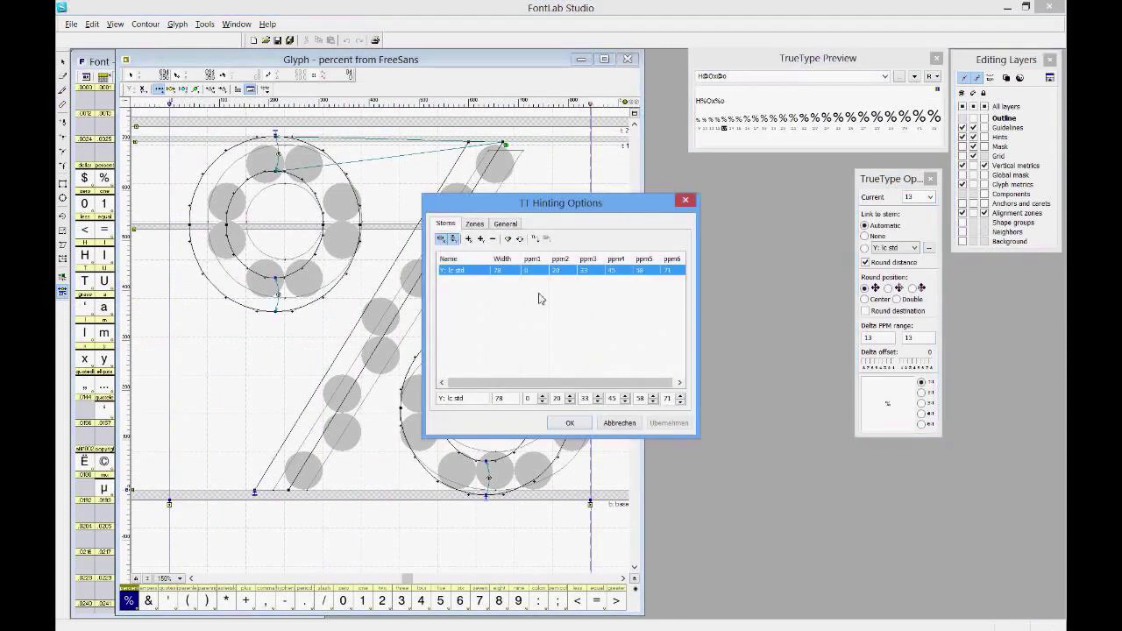
left_click(481, 240)
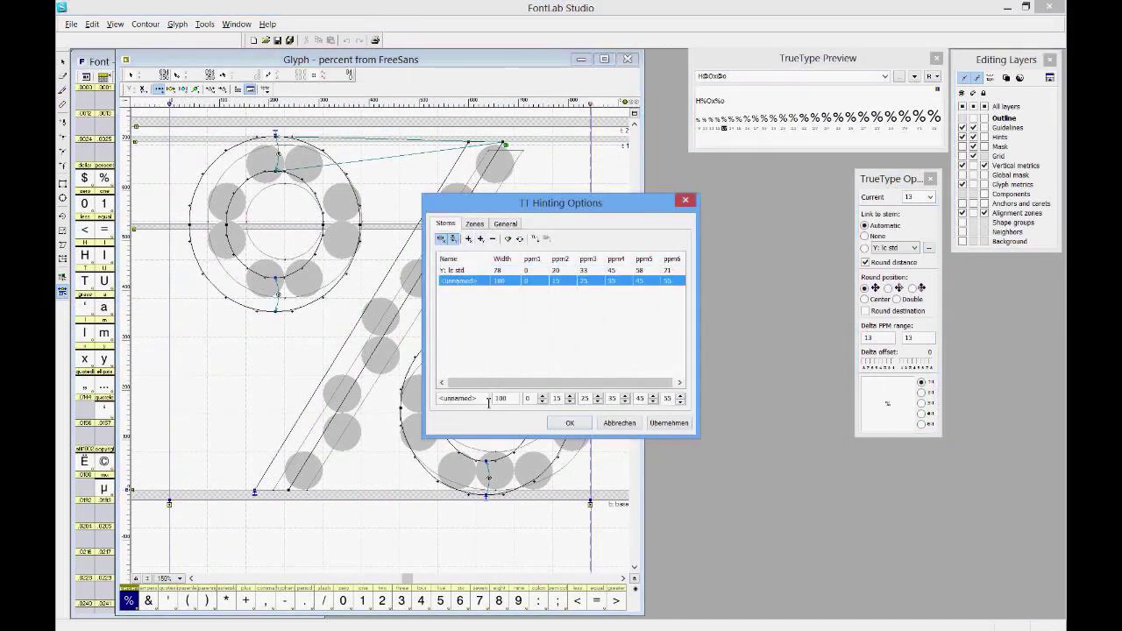
key("Tab")
type("Y")
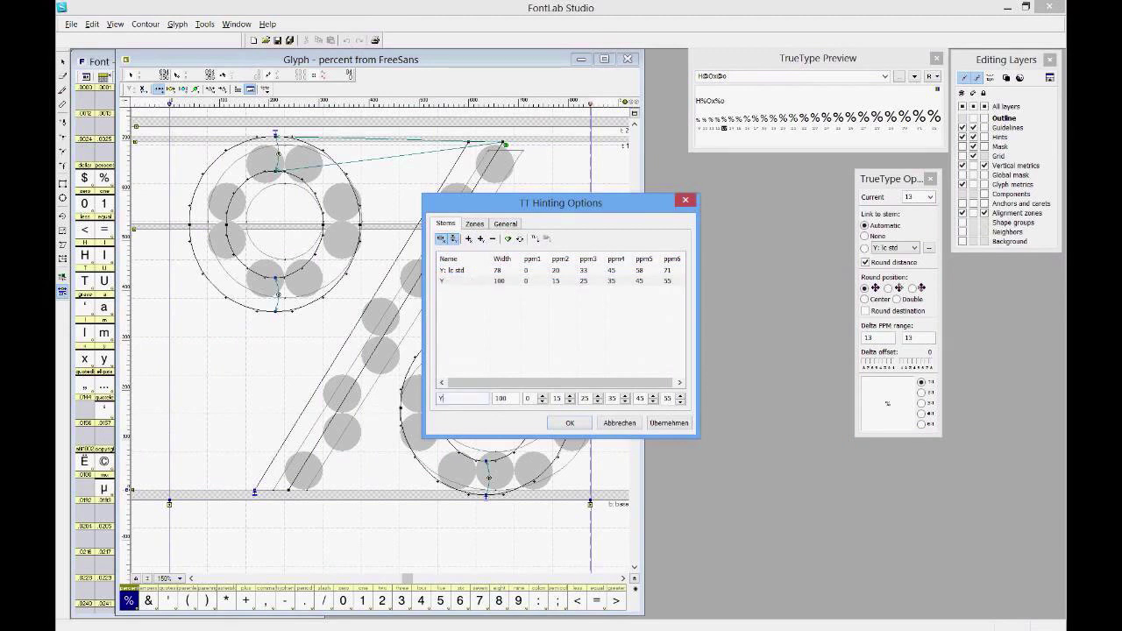
type(": percent")
left_click_drag(517, 402, 459, 400)
type("68")
left_click(673, 425)
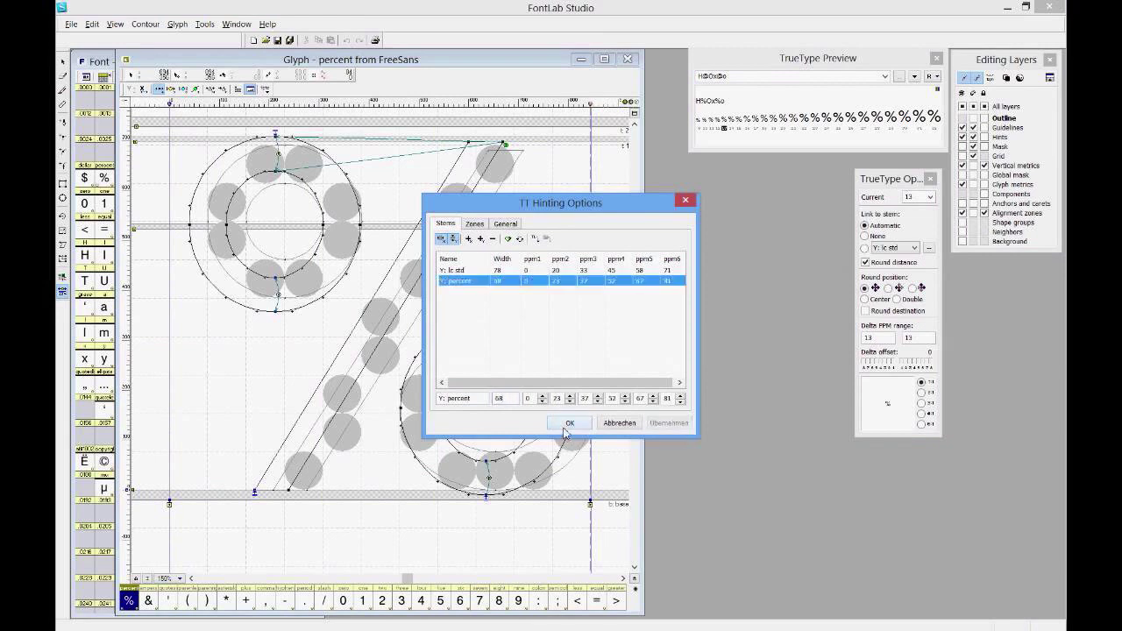
left_click(569, 423)
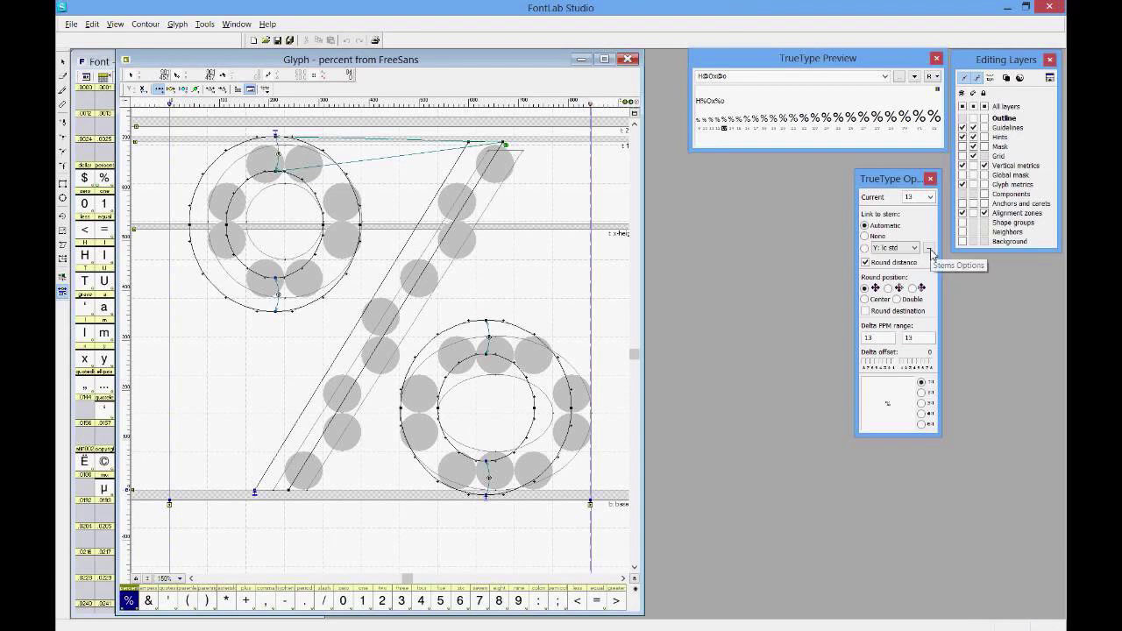
left_click(929, 248)
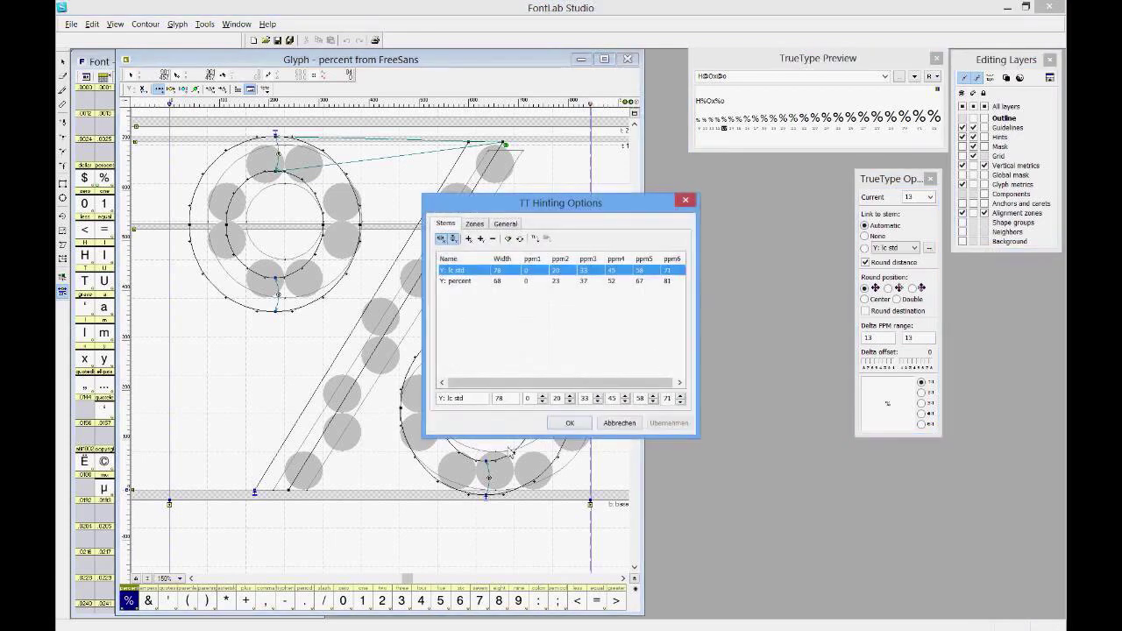
left_click(570, 423)
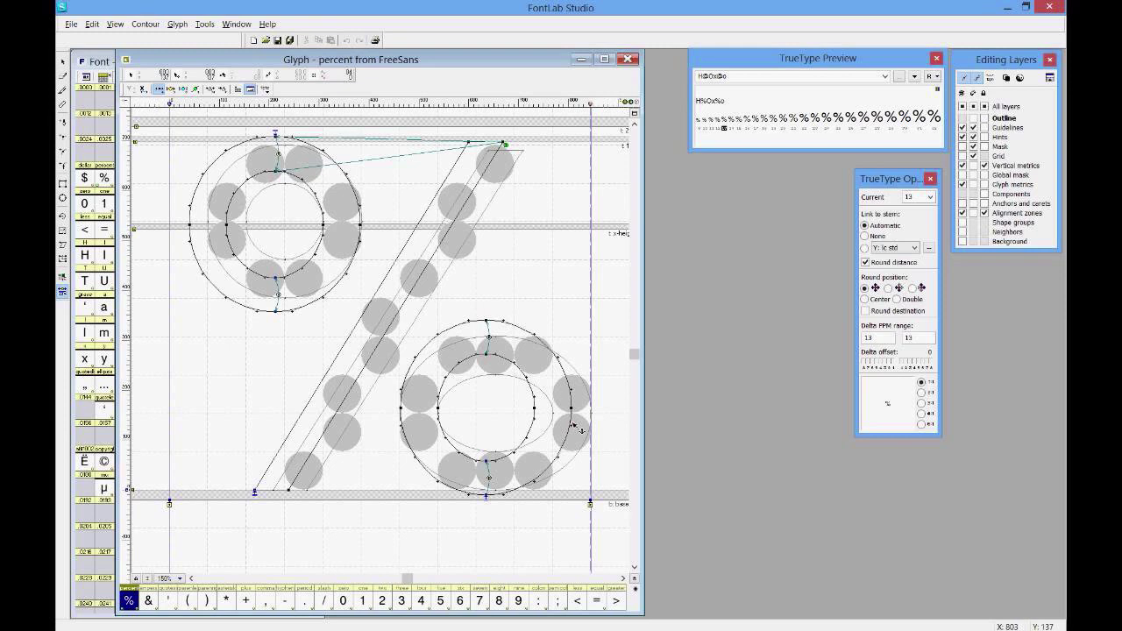
Step: Switch to the AnyMeeting webinar window in Firefox and dismiss the bad network connection tips
mouse_move(998, 628)
mouse_move(112, 624)
mouse_move(77, 21)
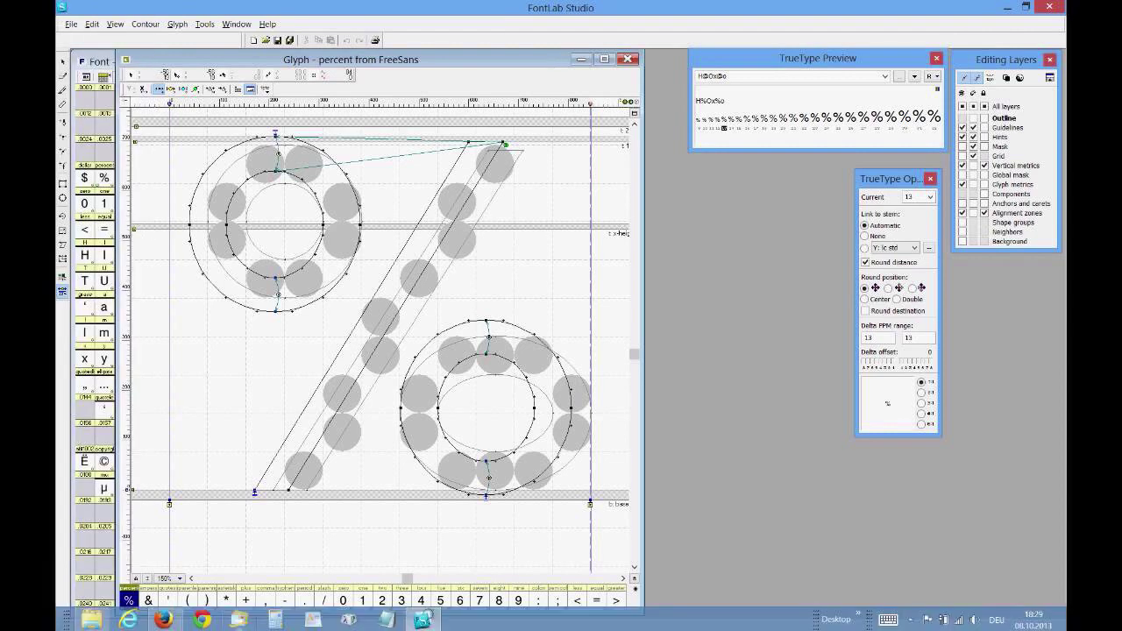
left_click(171, 622)
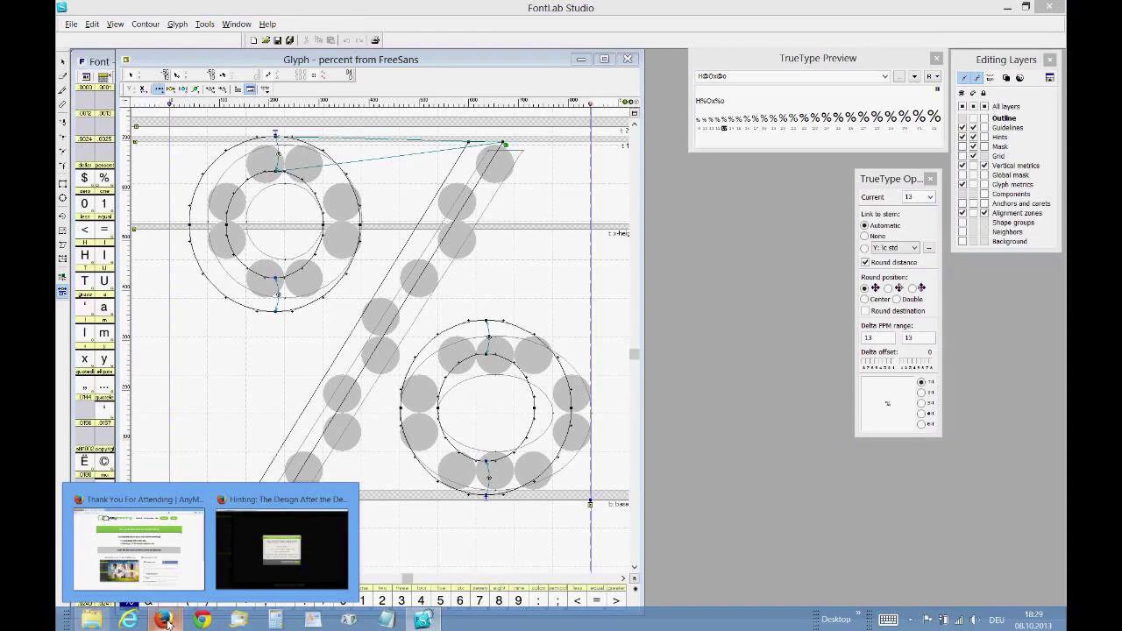
left_click(327, 537)
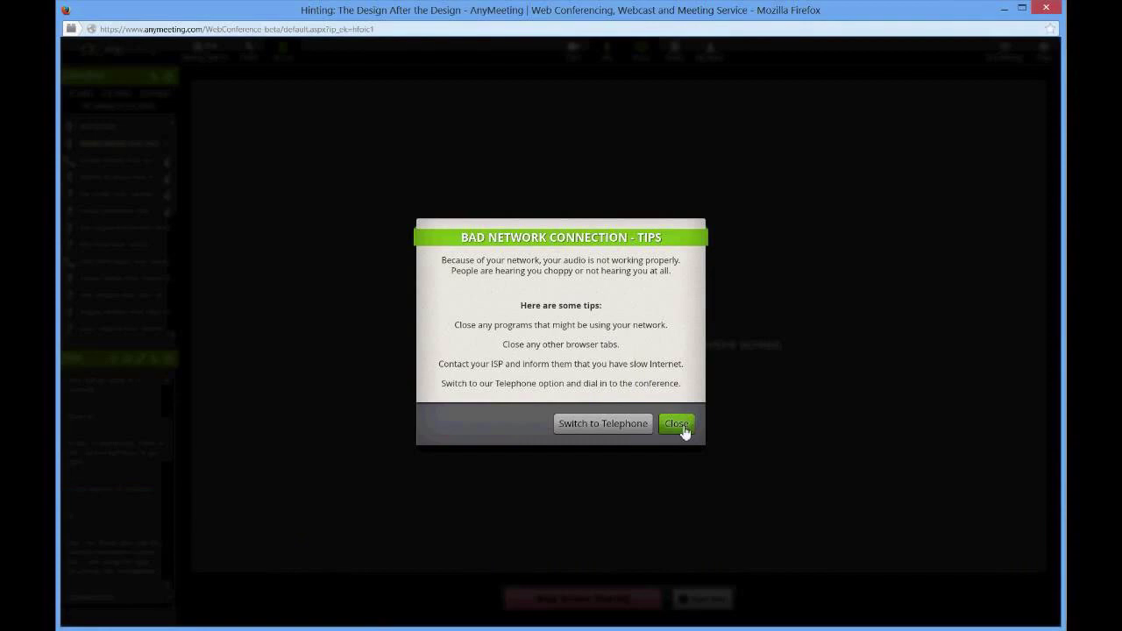
left_click(677, 425)
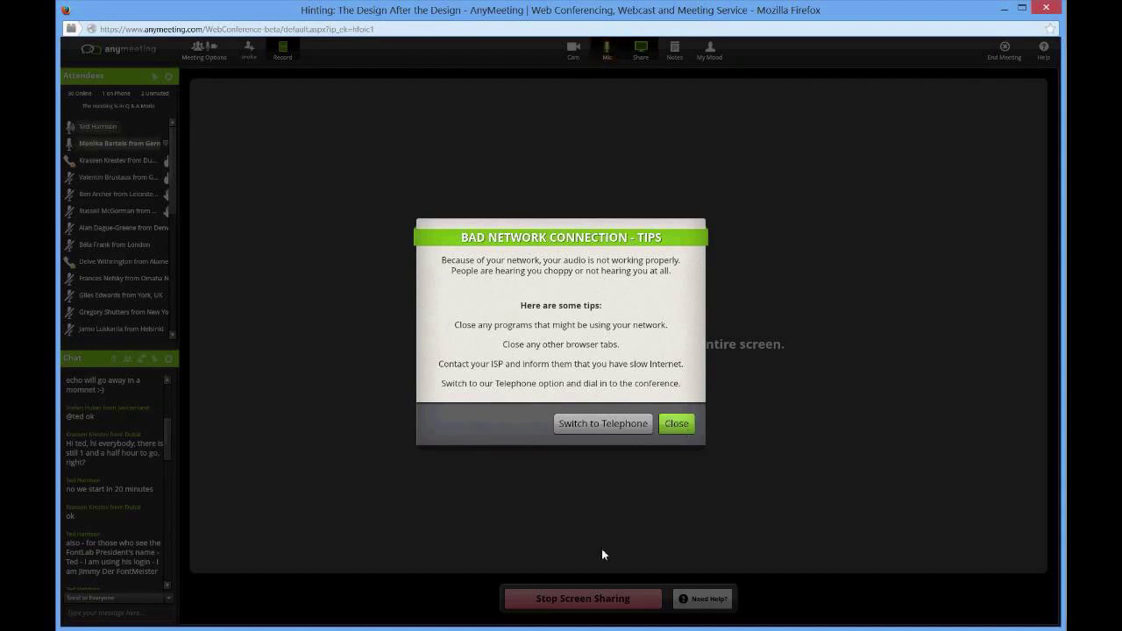
left_click(683, 429)
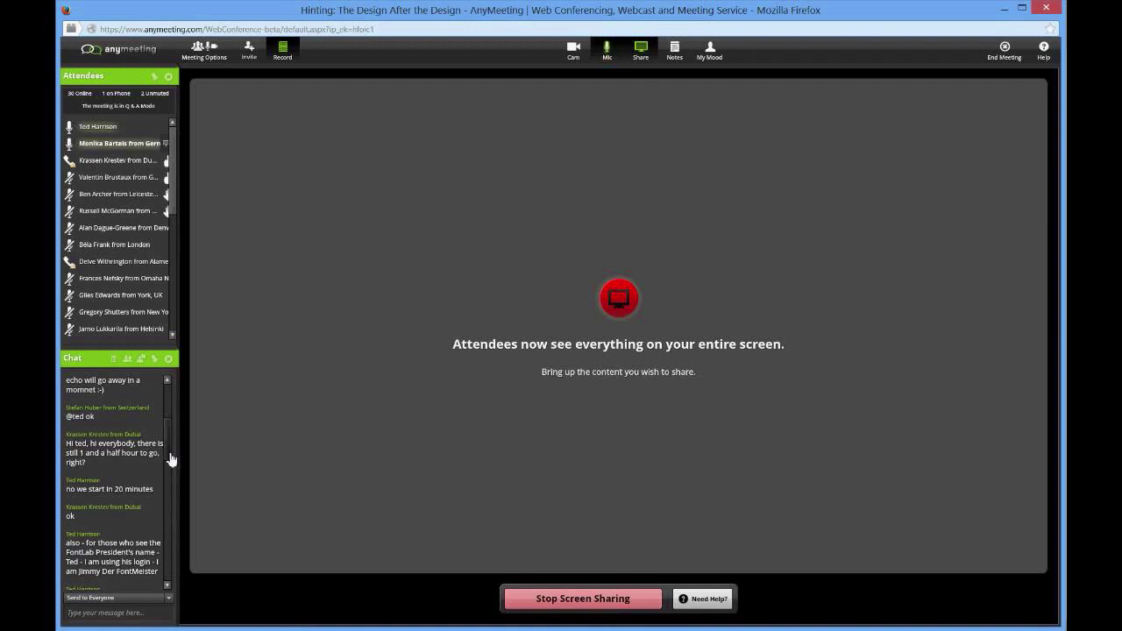
Step: Read the latest attendee messages in the webinar chat and switch back to FontLab Studio
left_click_drag(171, 459, 169, 596)
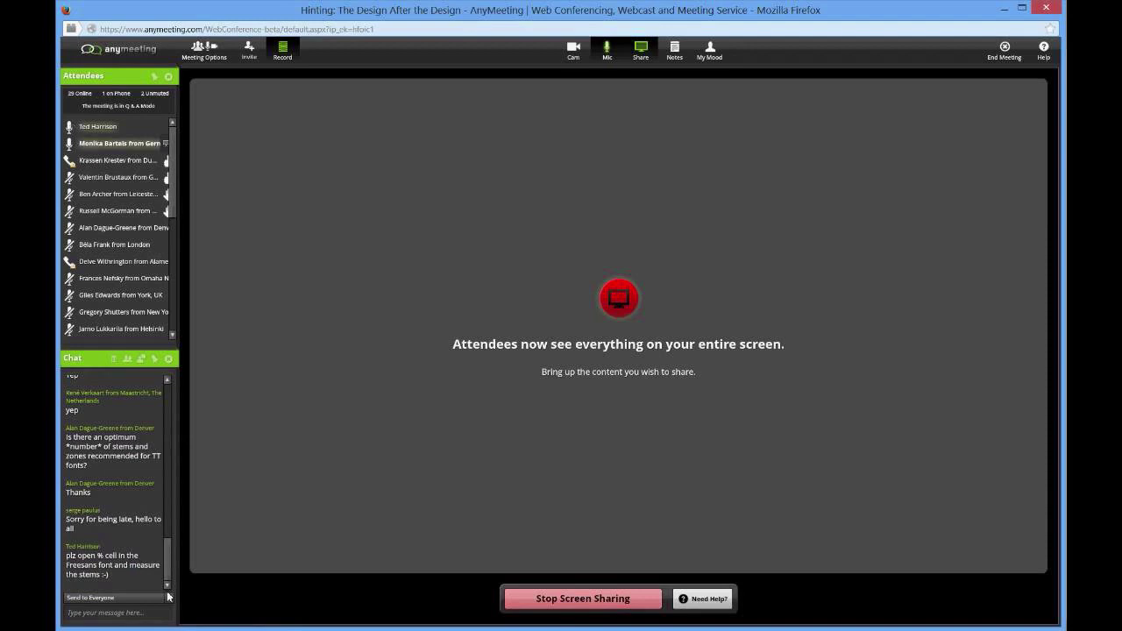
mouse_move(190, 625)
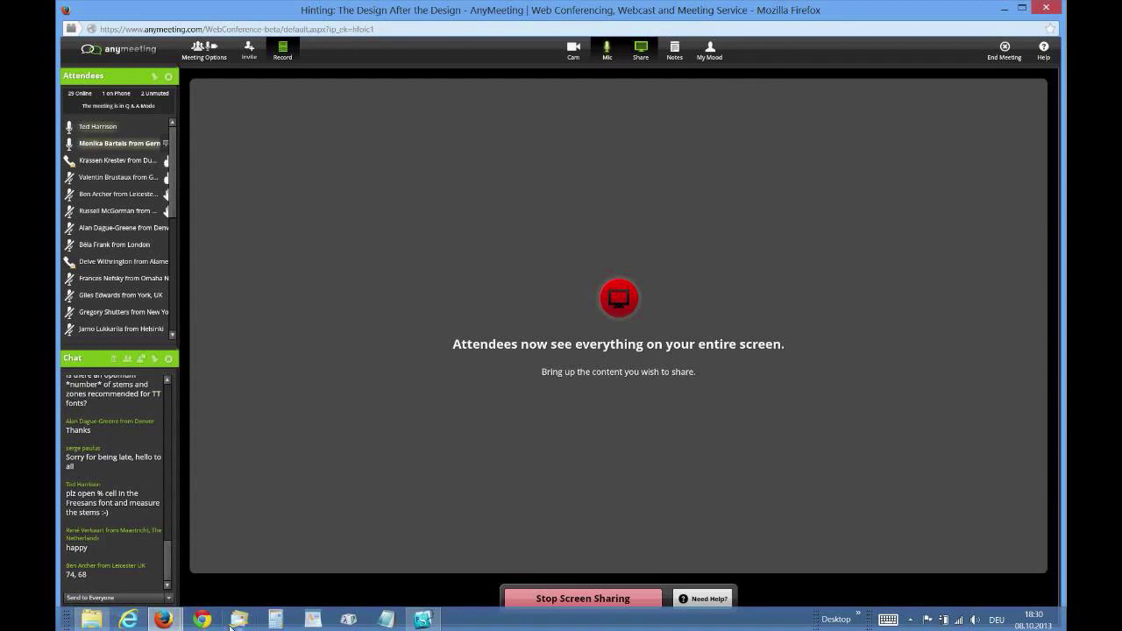
mouse_move(424, 621)
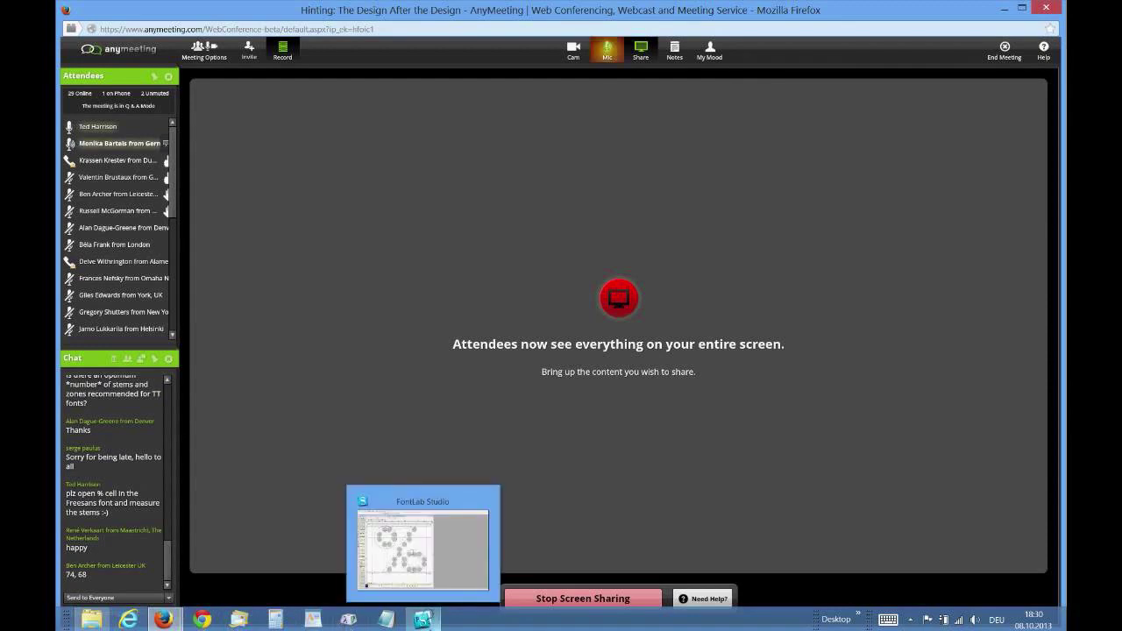
left_click(426, 621)
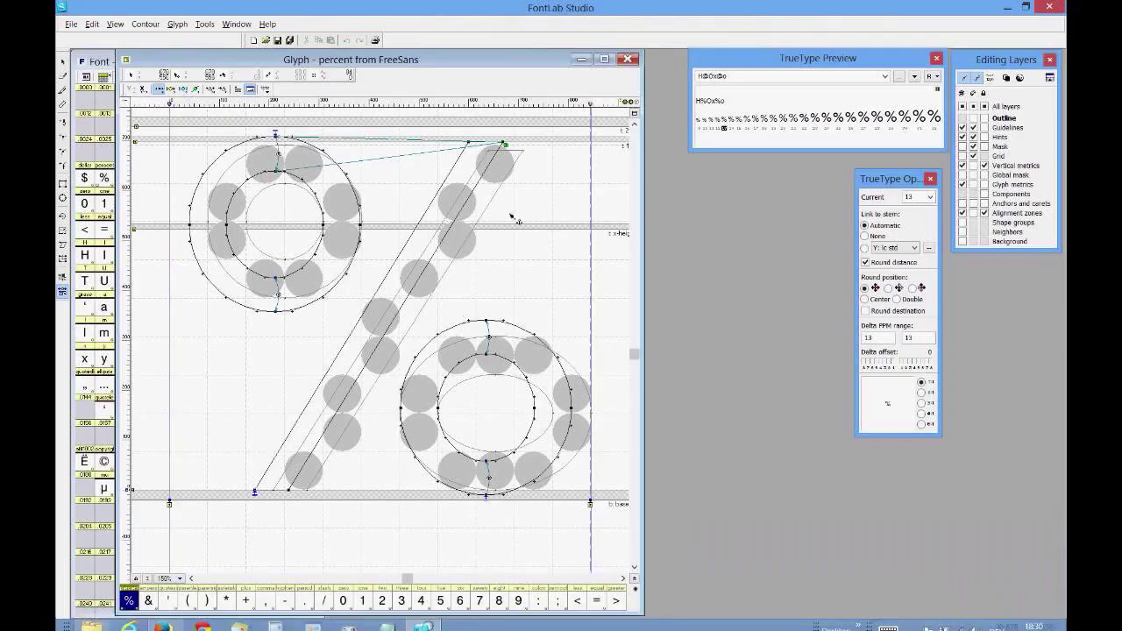
Step: Add a stem named "Y: UC small" with a width of 84 in the TrueType hinting options and apply it
left_click(929, 248)
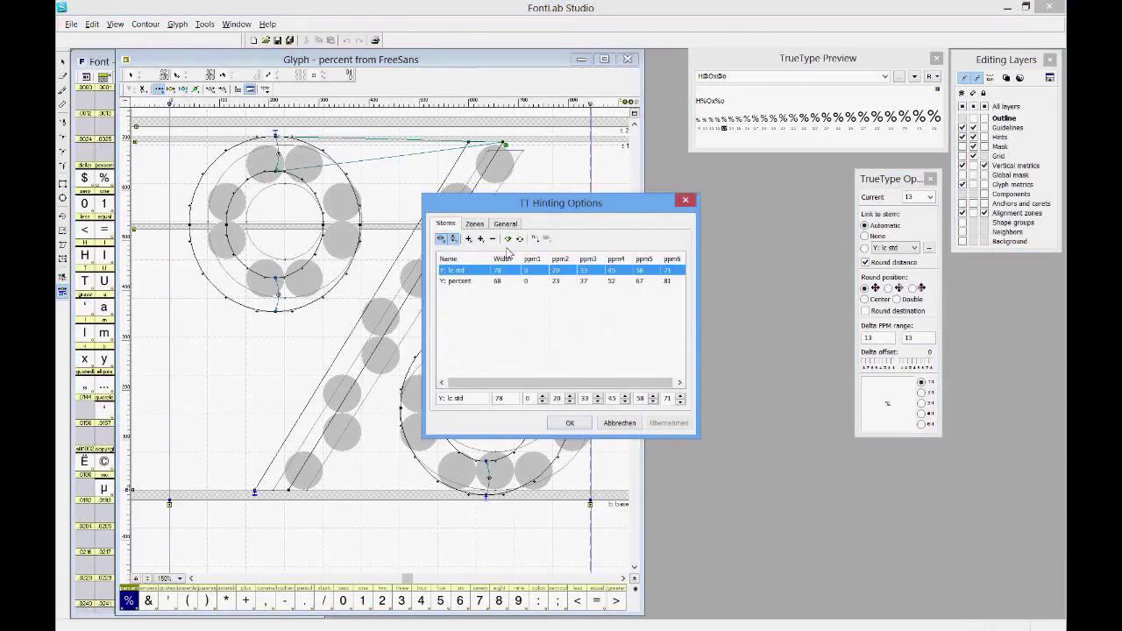
left_click(479, 238)
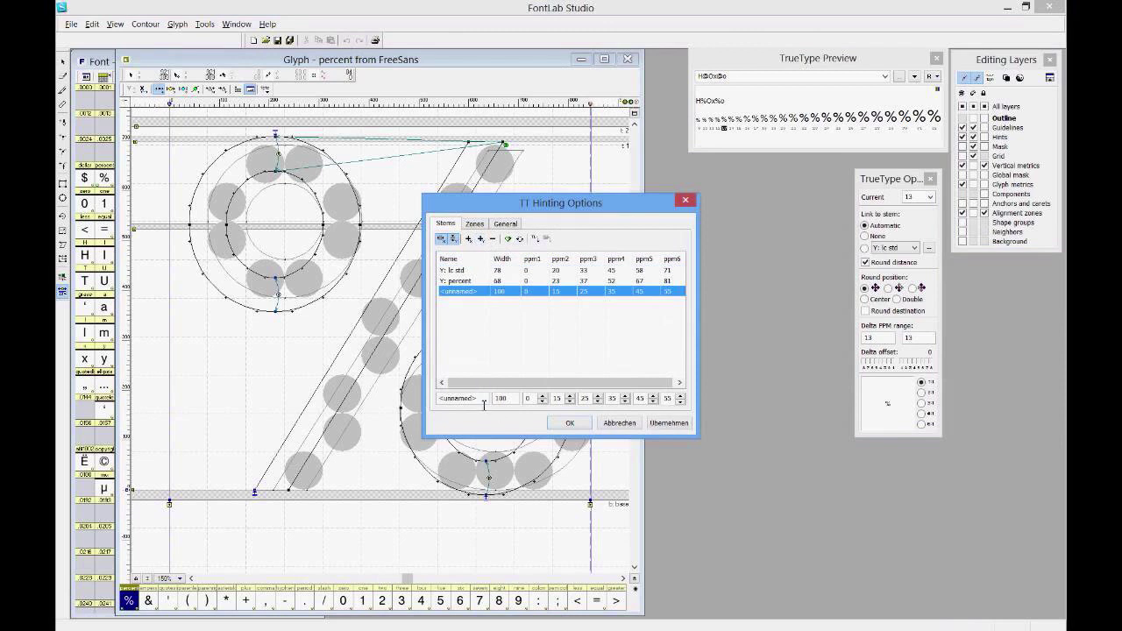
key("Tab")
type("Y:")
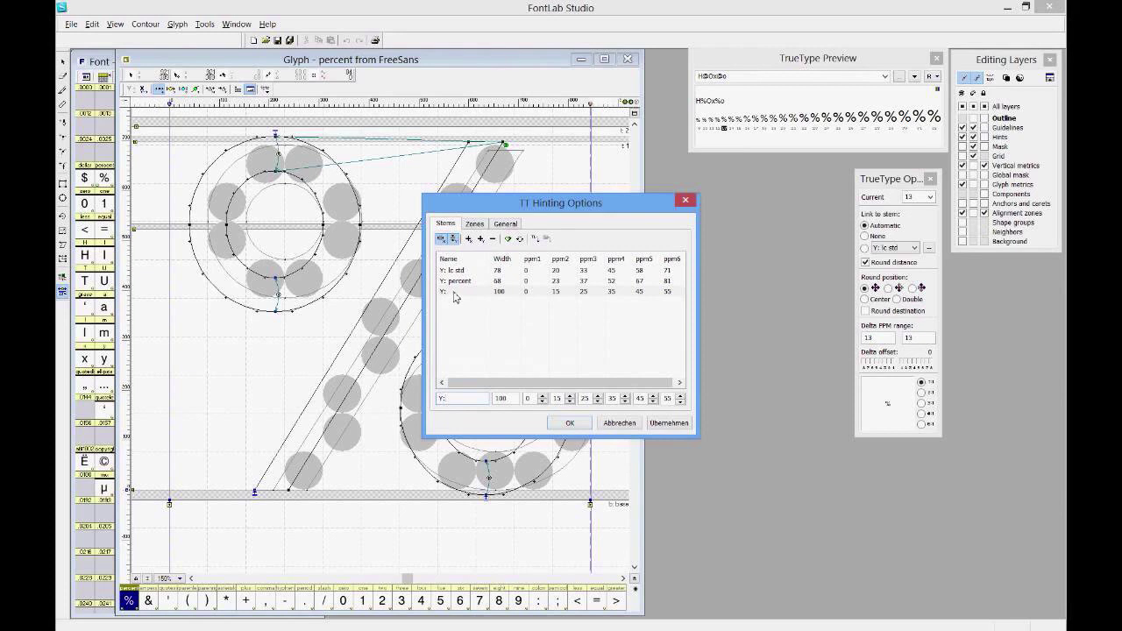
left_click(464, 404)
left_click_drag(518, 400, 411, 401)
type("84")
left_click(454, 398)
type("UC small")
left_click(681, 426)
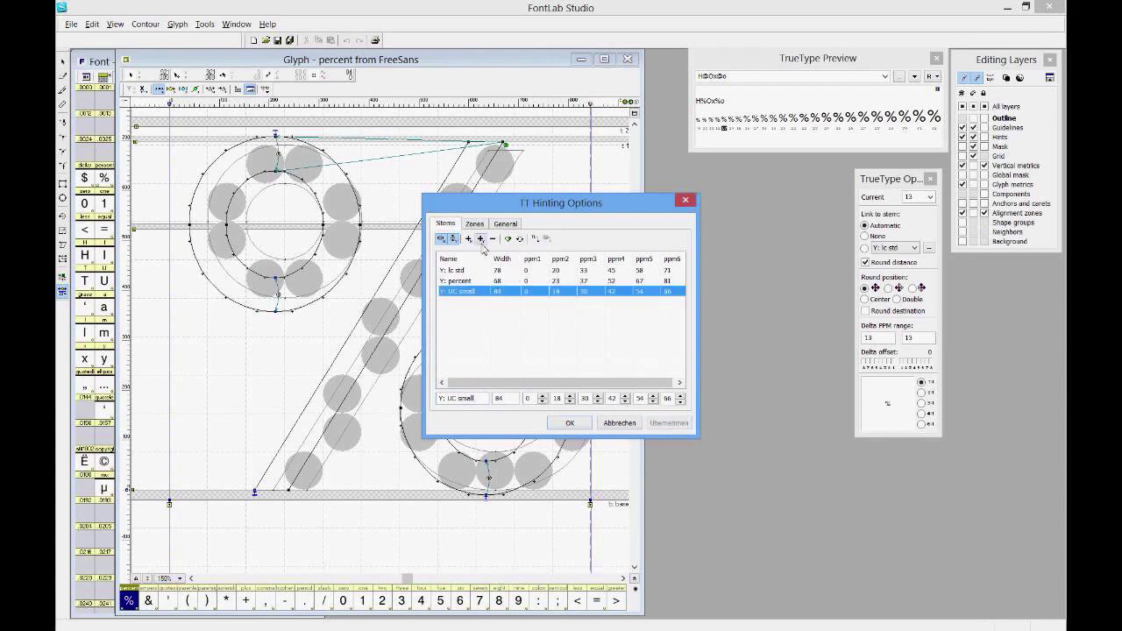
Step: Add a stem named "Y: UC large" with a width of 88, check the alignment zones, and accept the hinting options
left_click(481, 238)
left_click(482, 399)
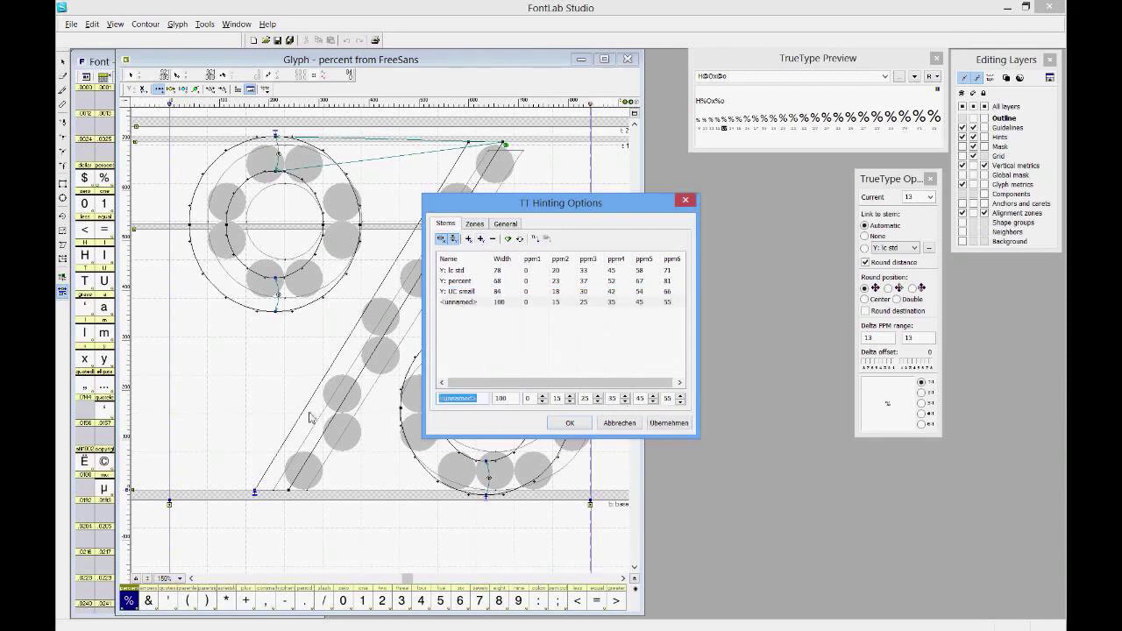
type("Y: UC 88")
double_click(464, 399)
key("BackSpace")
type("large")
double_click(501, 399)
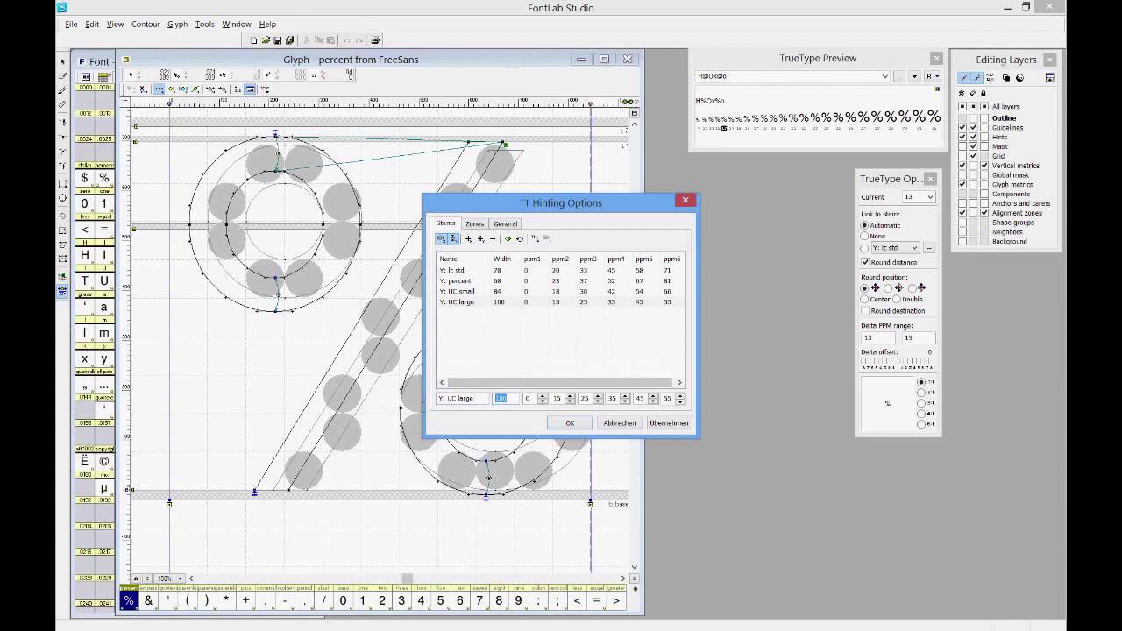
type("88")
left_click(670, 423)
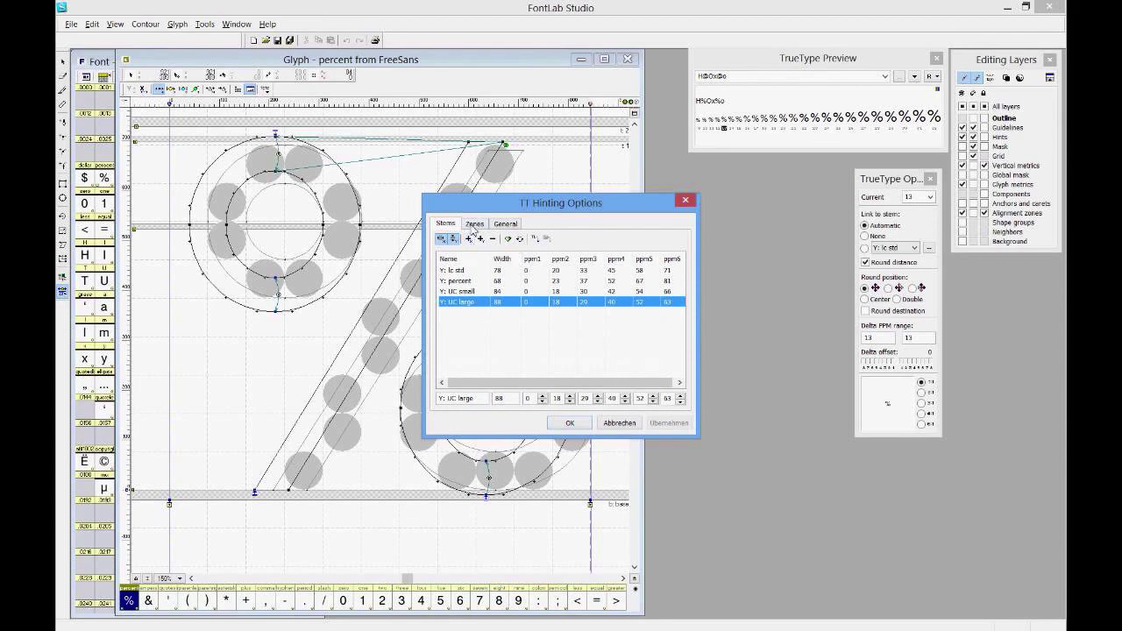
left_click(474, 225)
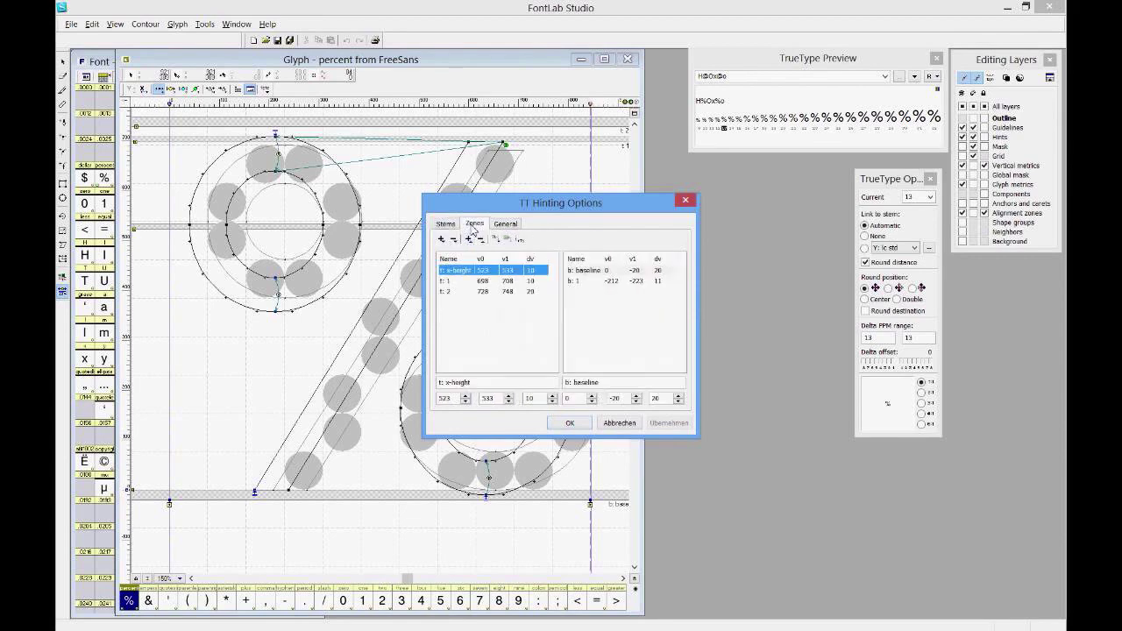
left_click(569, 423)
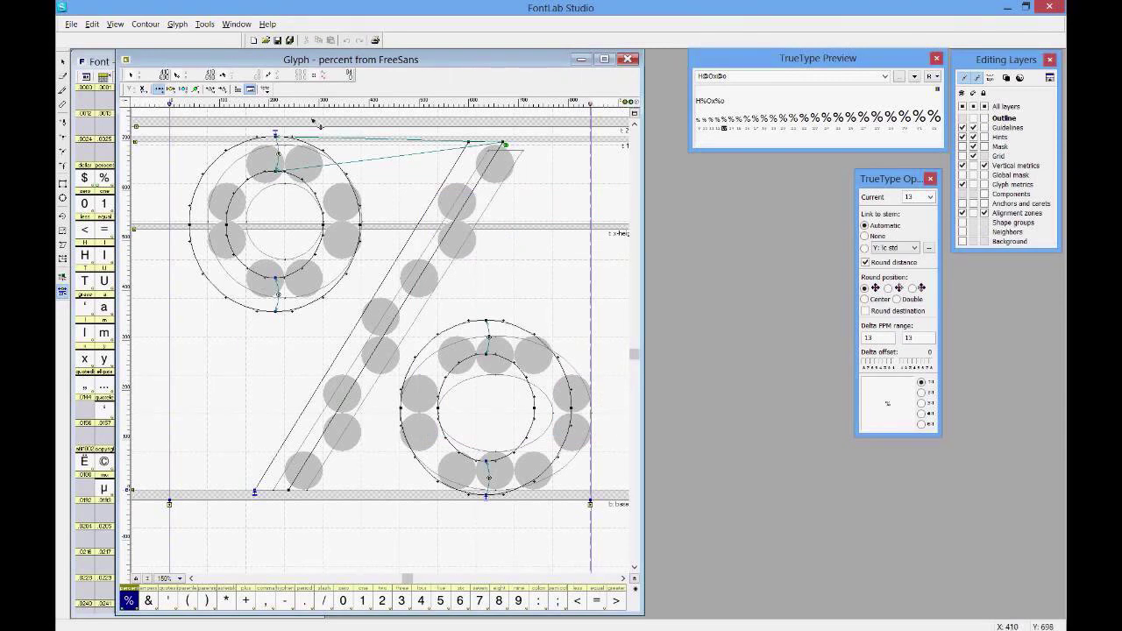
Step: Clear the current action set, load the saved TrueType Autohinting set, and target all glyphs in the font
left_click(203, 25)
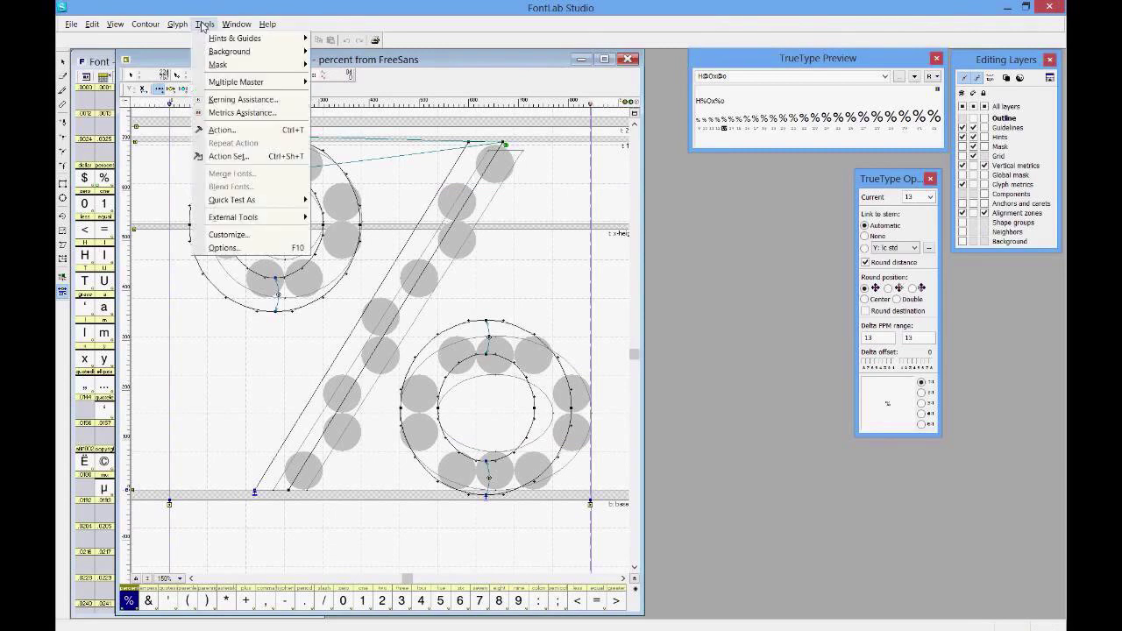
left_click(230, 156)
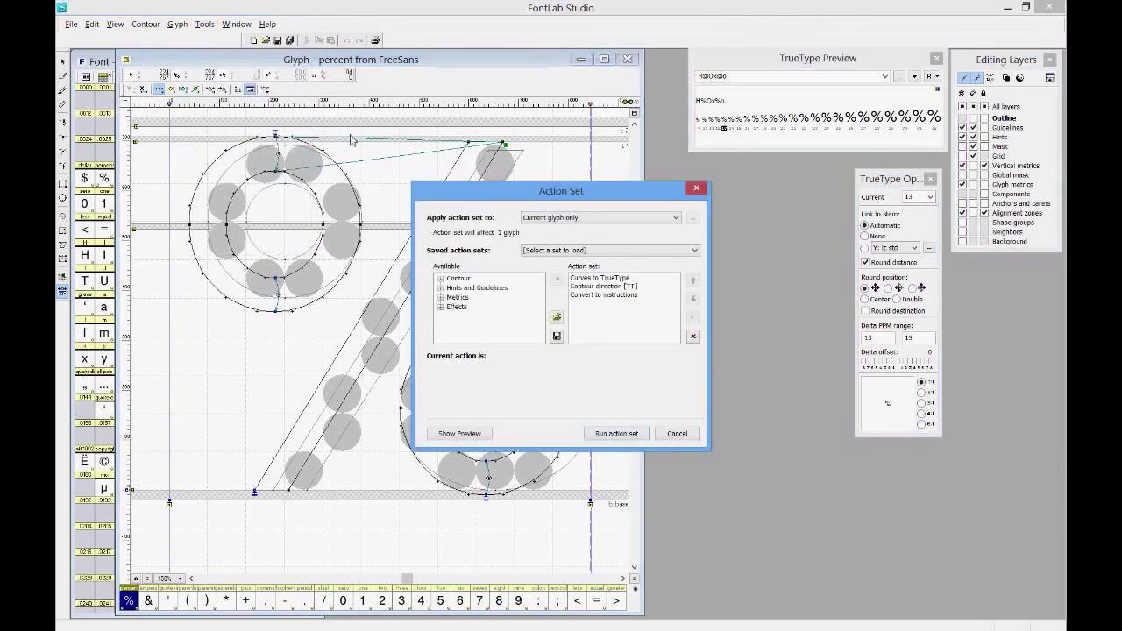
left_click(692, 336)
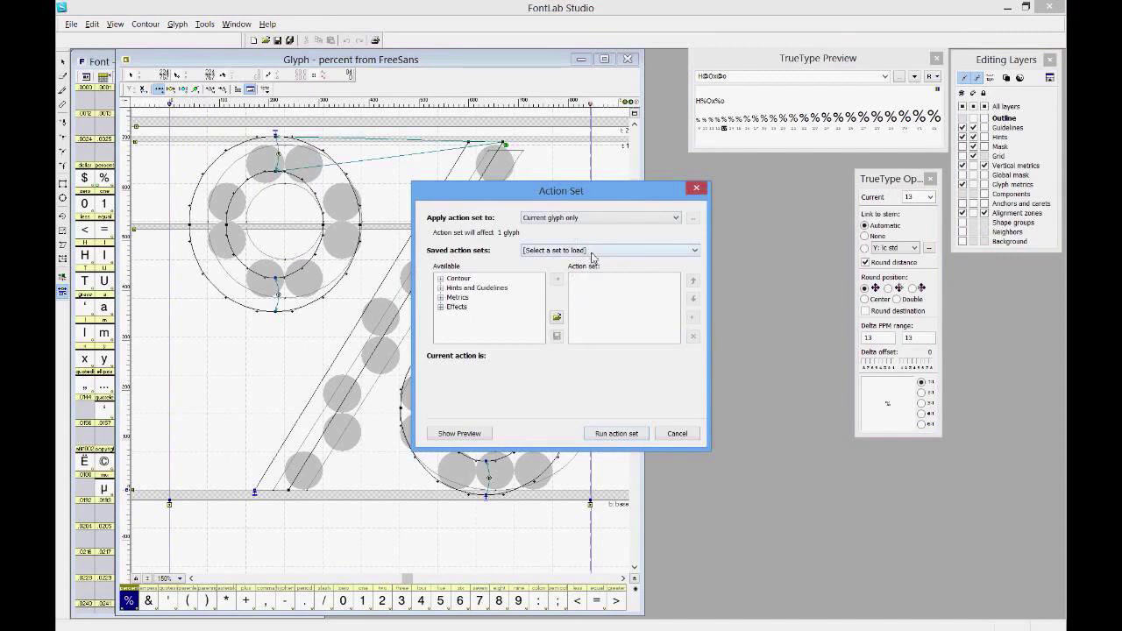
left_click(592, 252)
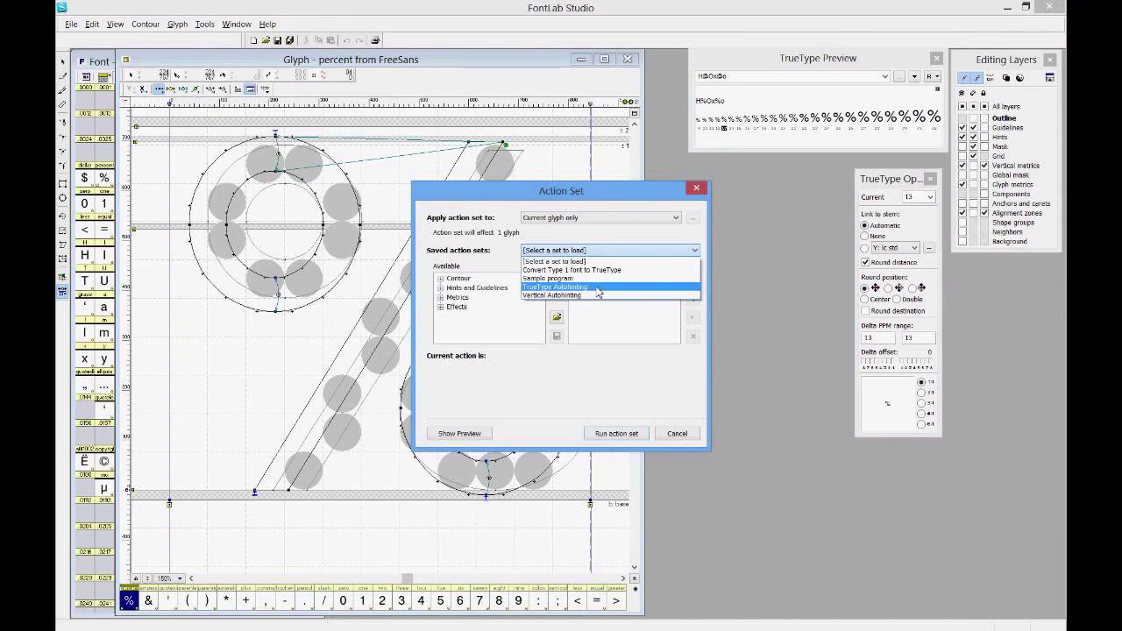
left_click(598, 288)
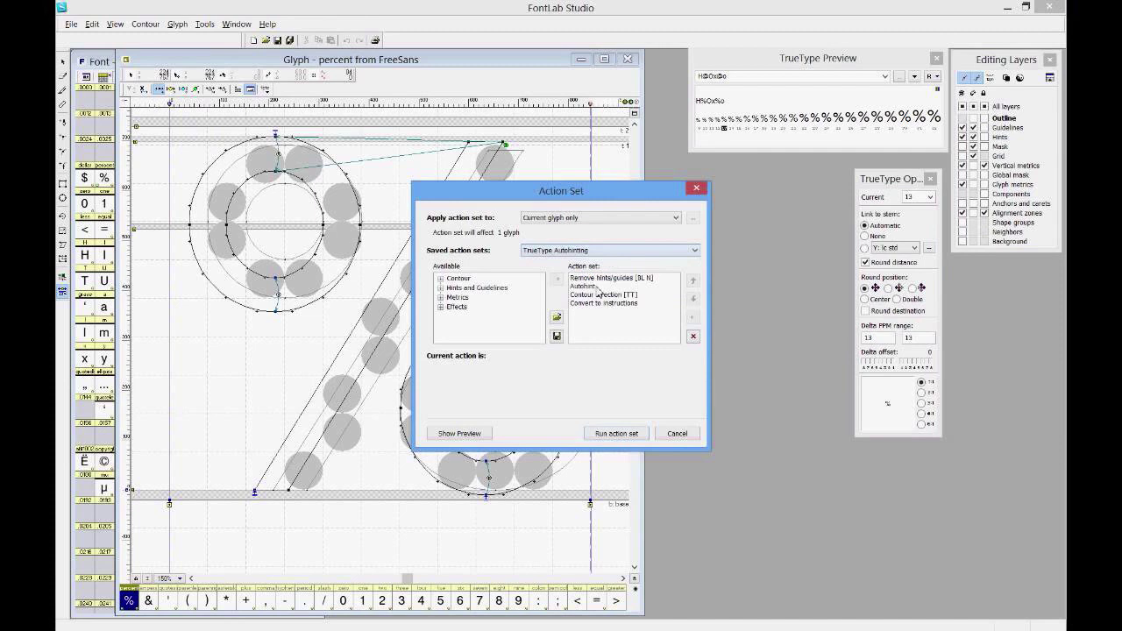
left_click(587, 219)
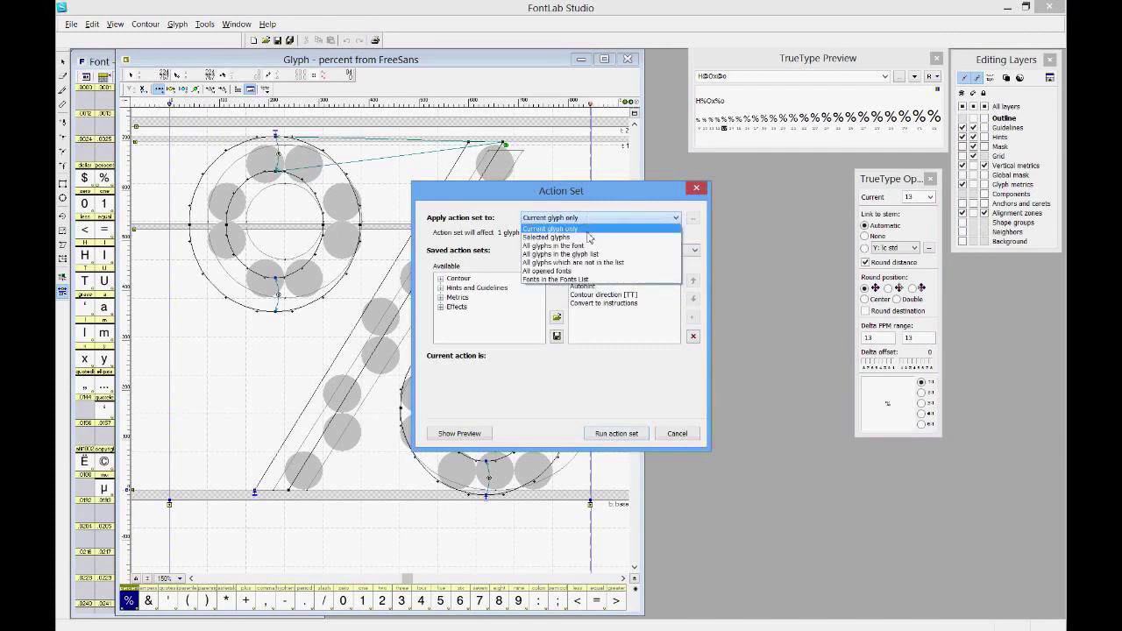
left_click(595, 247)
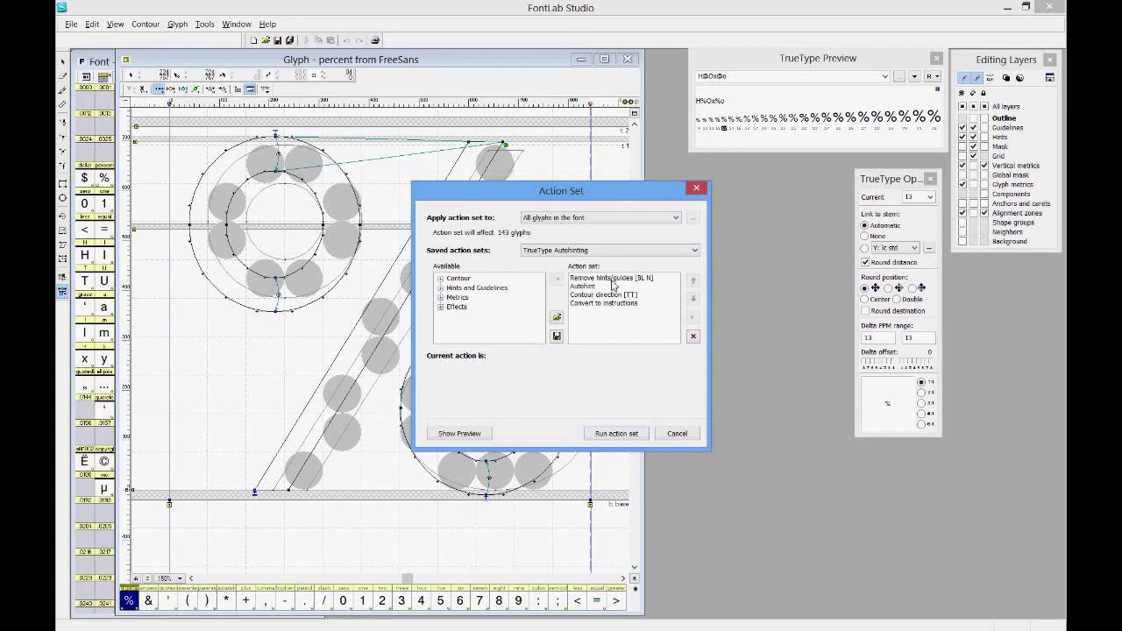
Step: Review the settings of each action in the TrueType Autohinting set and run the set on the whole font
left_click(612, 279)
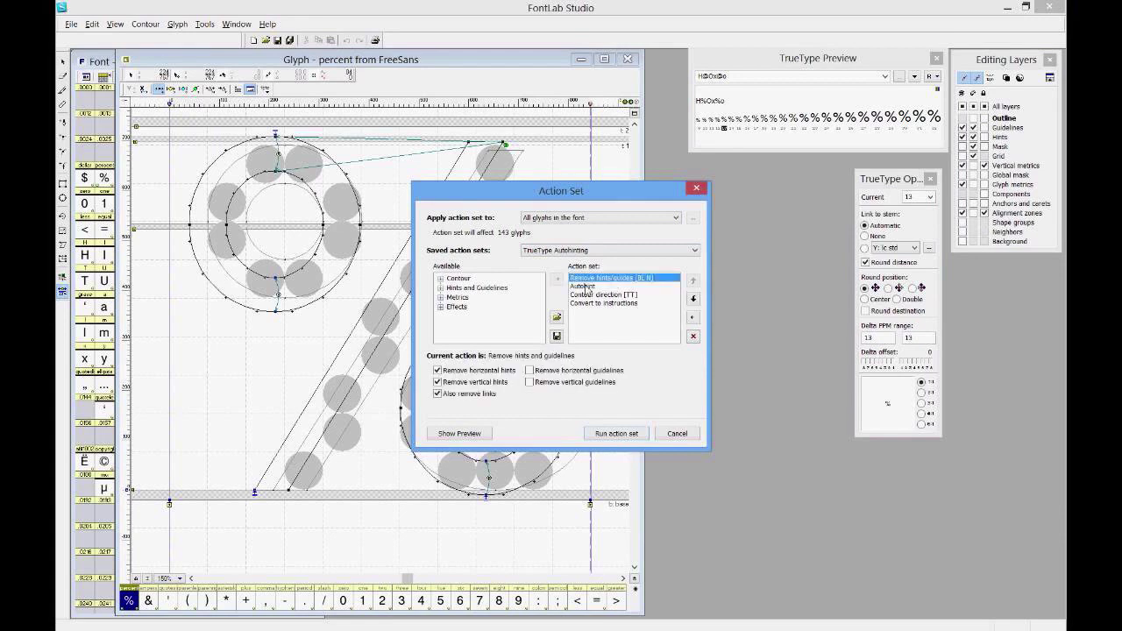
left_click(584, 288)
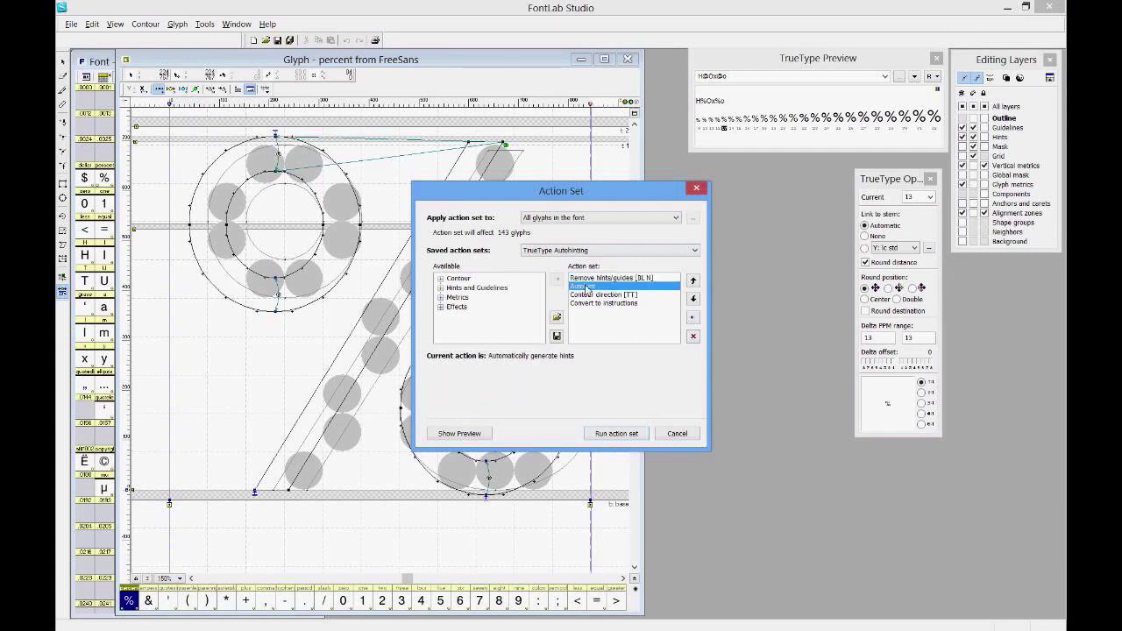
left_click(591, 298)
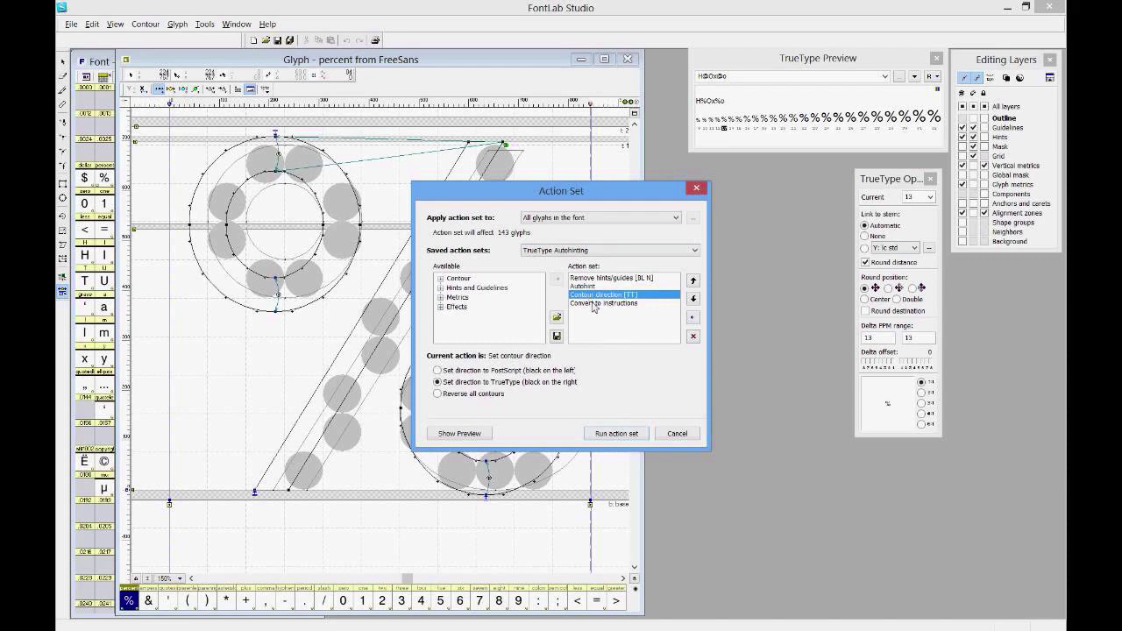
left_click(593, 304)
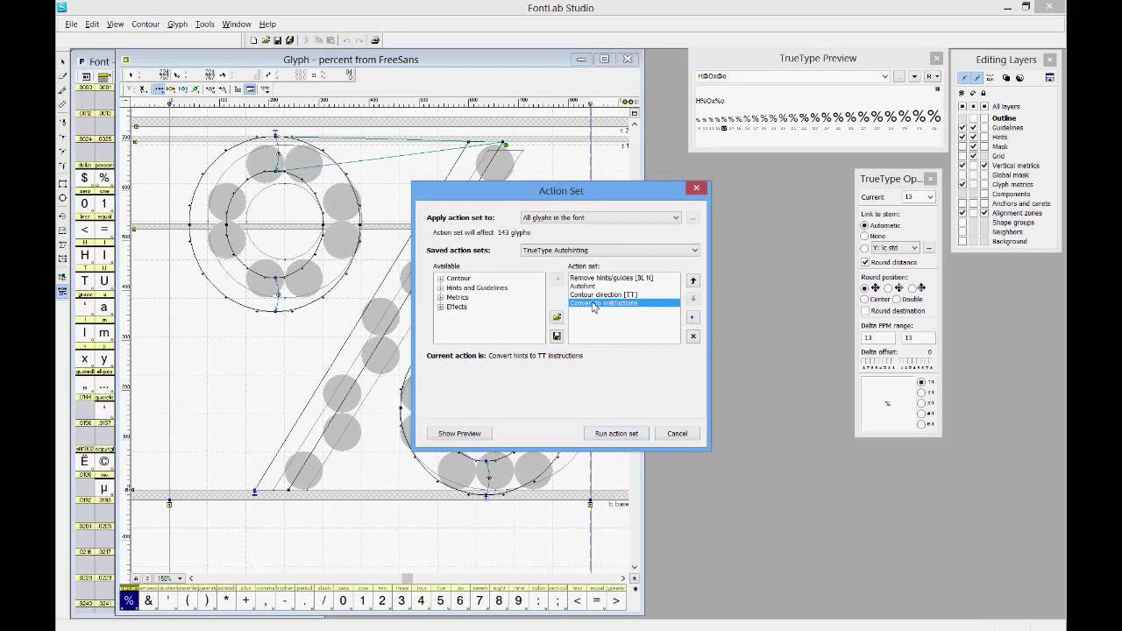
left_click(607, 435)
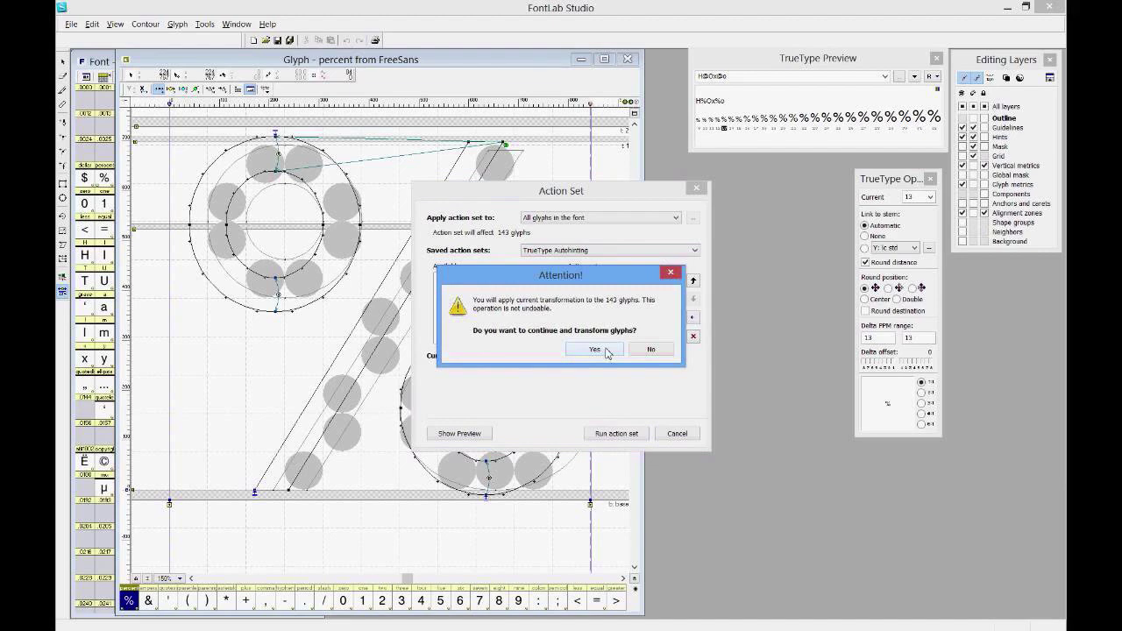
left_click(606, 352)
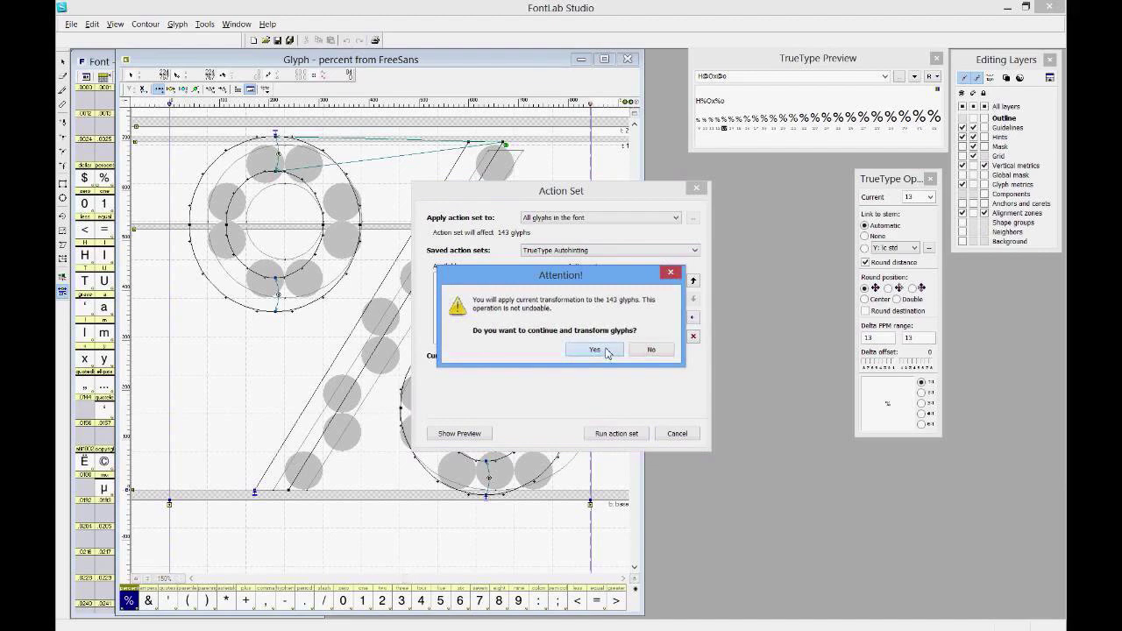
left_click(595, 349)
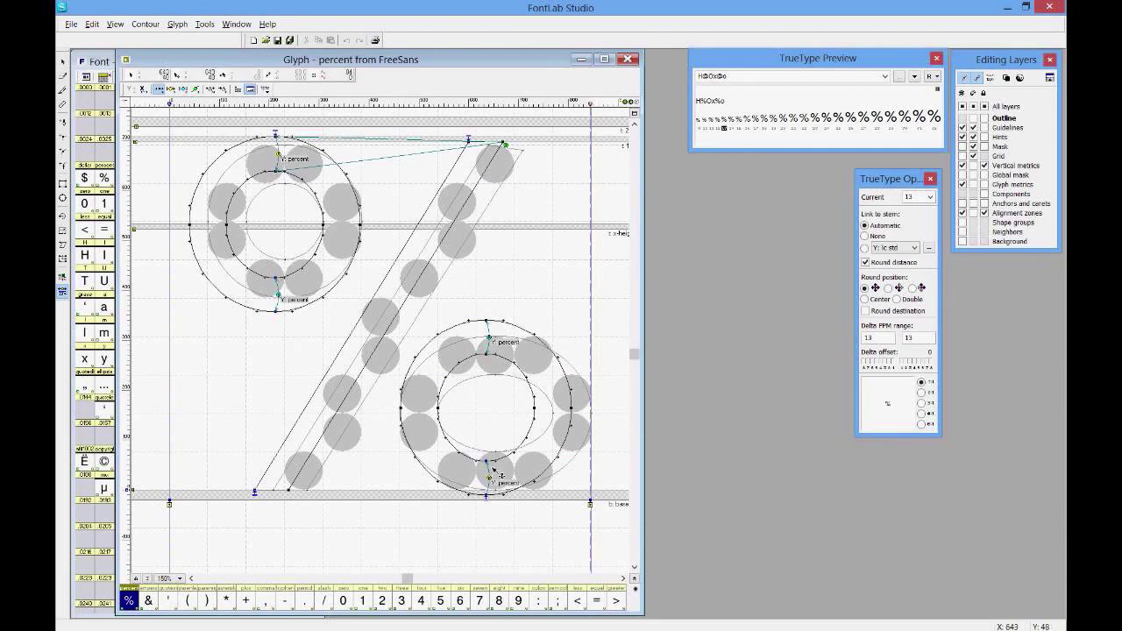
Step: Step through the lowercase glyphs from b to i and examine which named stems their hinting links use
left_click(386, 604)
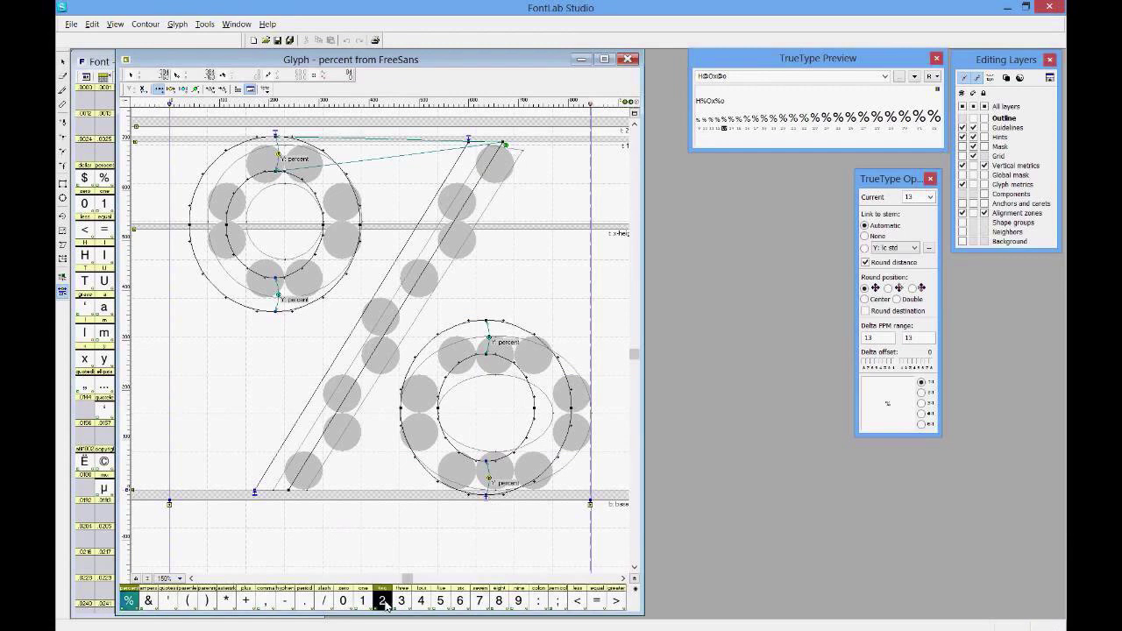
key("b")
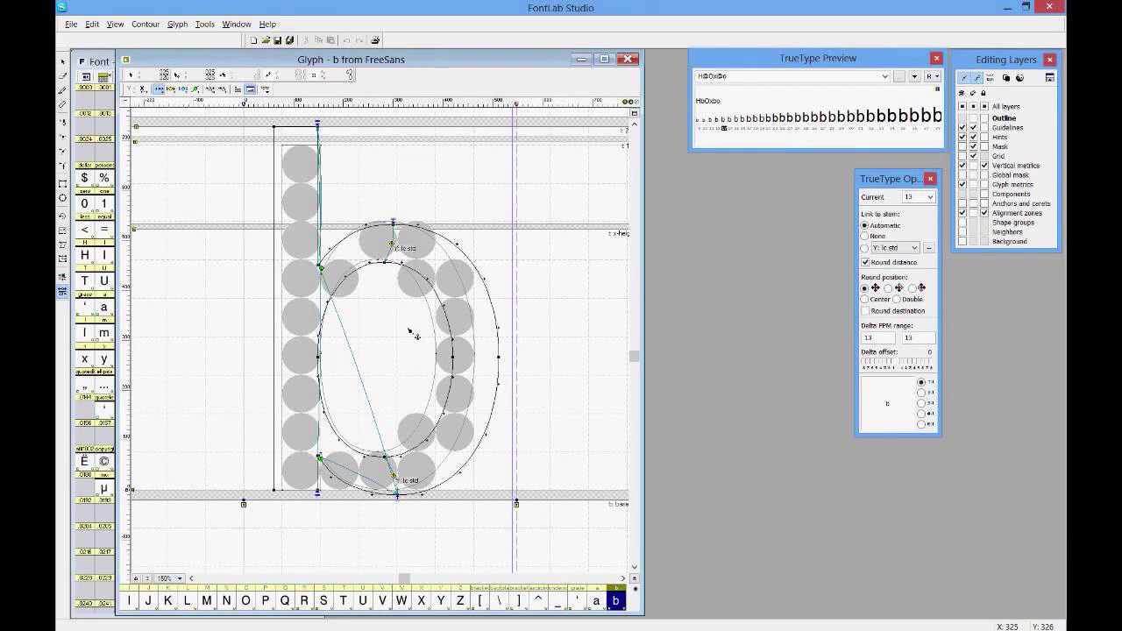
key("ctrl+bracketright")
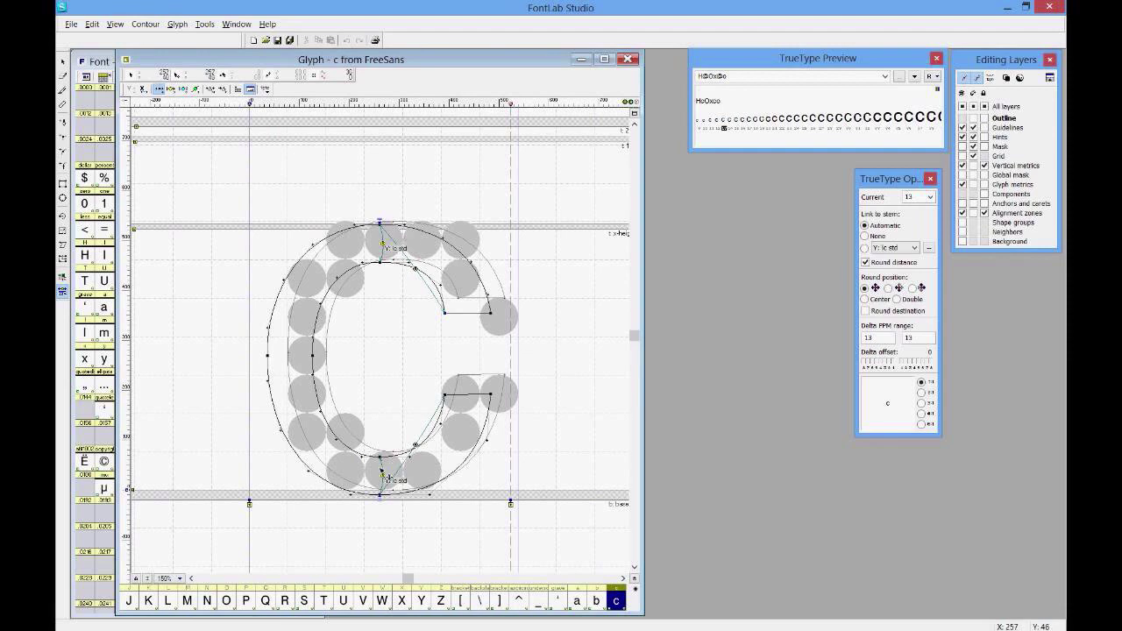
key("ctrl+bracketright")
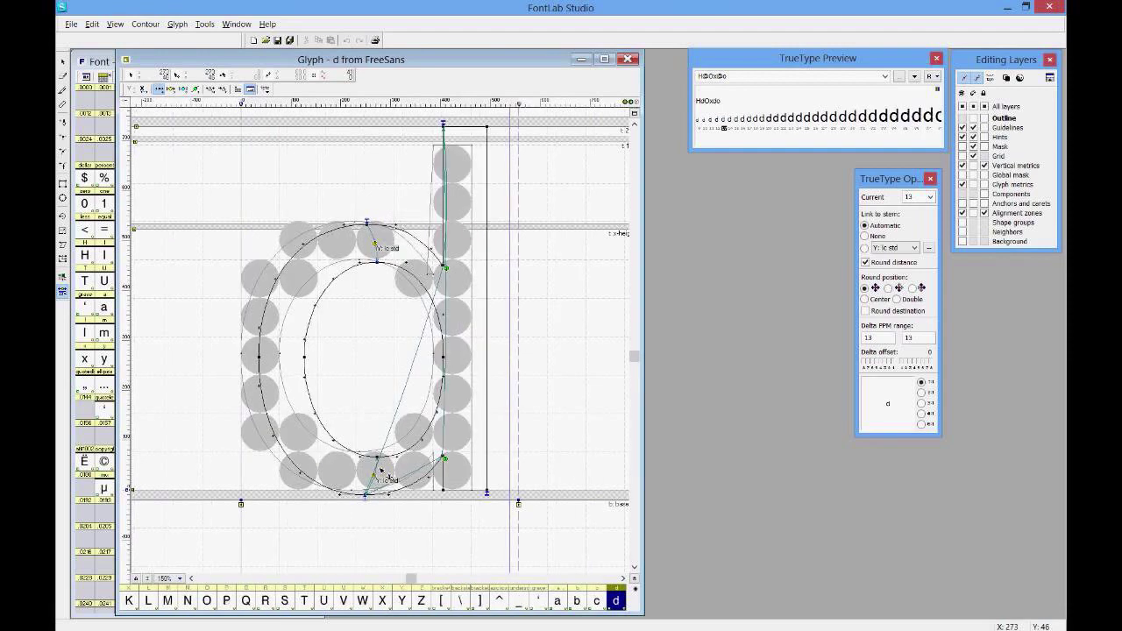
key("ctrl+bracketright")
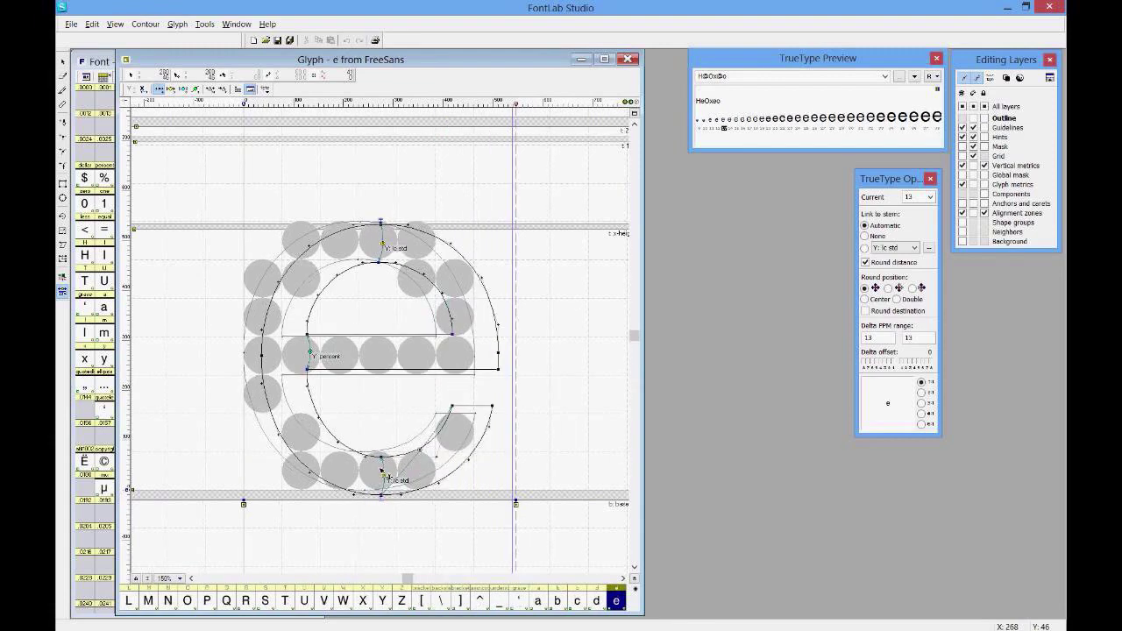
key("ctrl+bracketright")
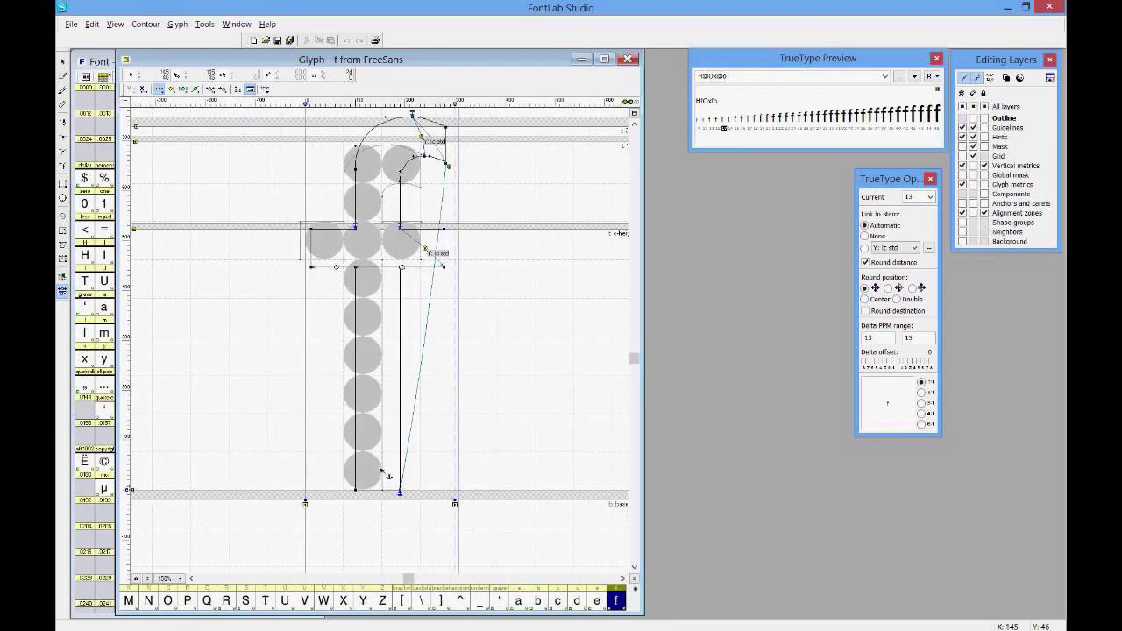
key("ctrl+bracketright")
key("ctrl+bracketright")
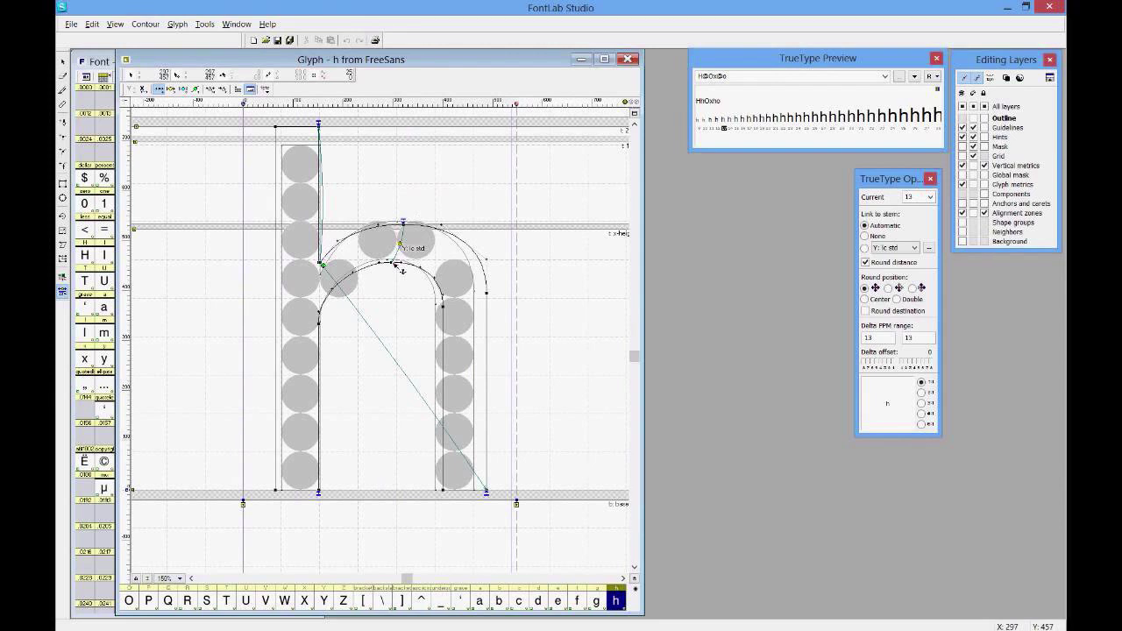
key("bracketright")
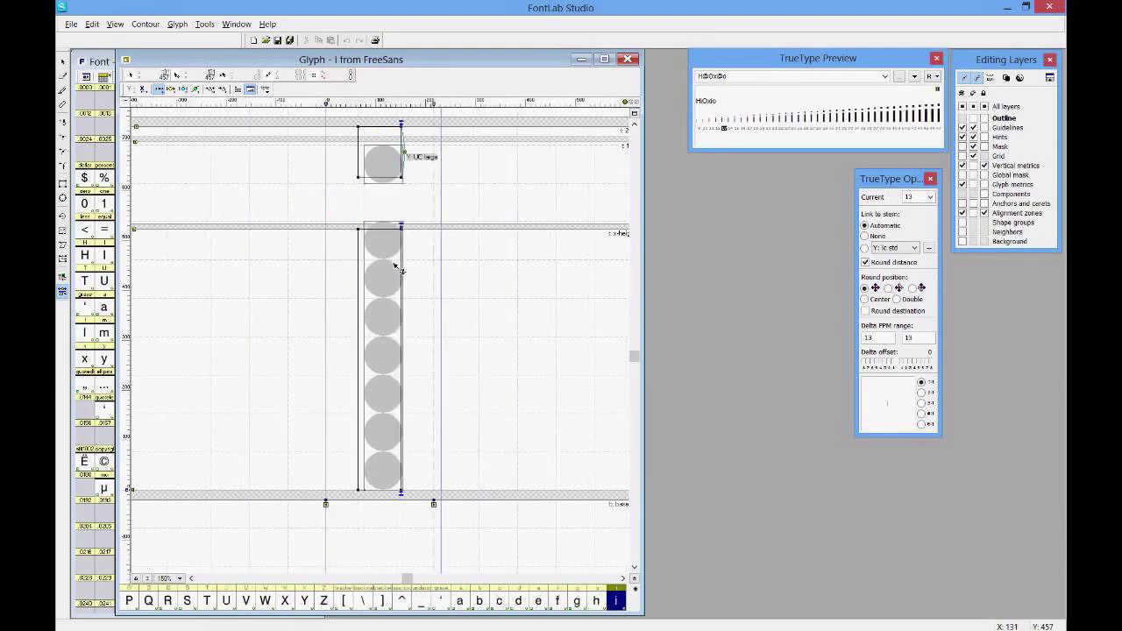
Step: Advance through glyphs j and k and examine the named stems on their hinting links
key("bracketright")
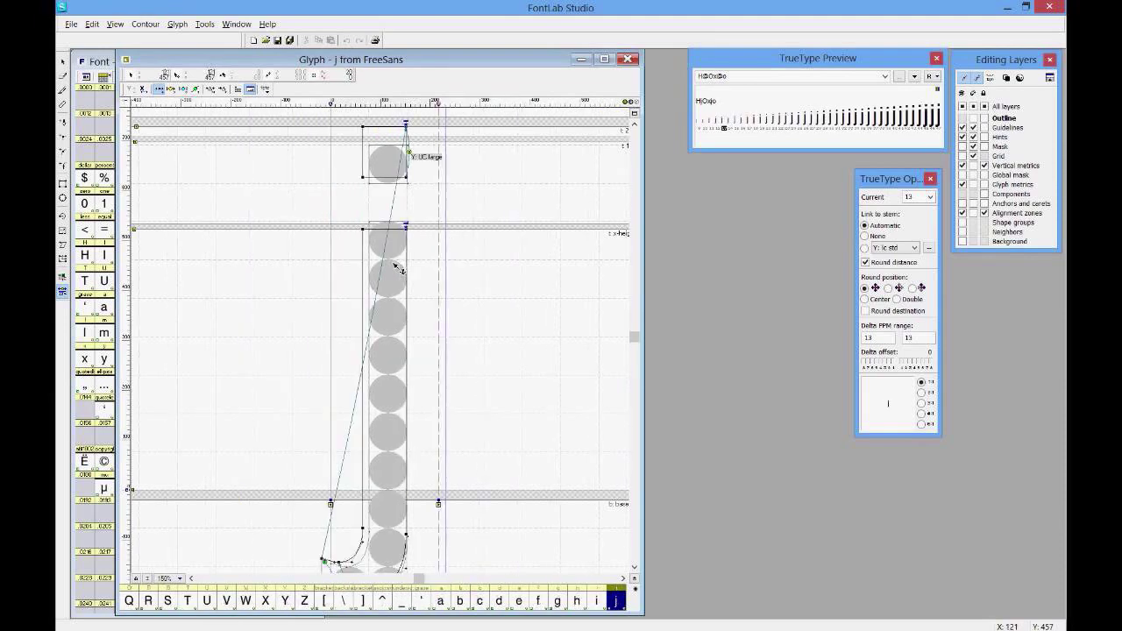
key("bracketright")
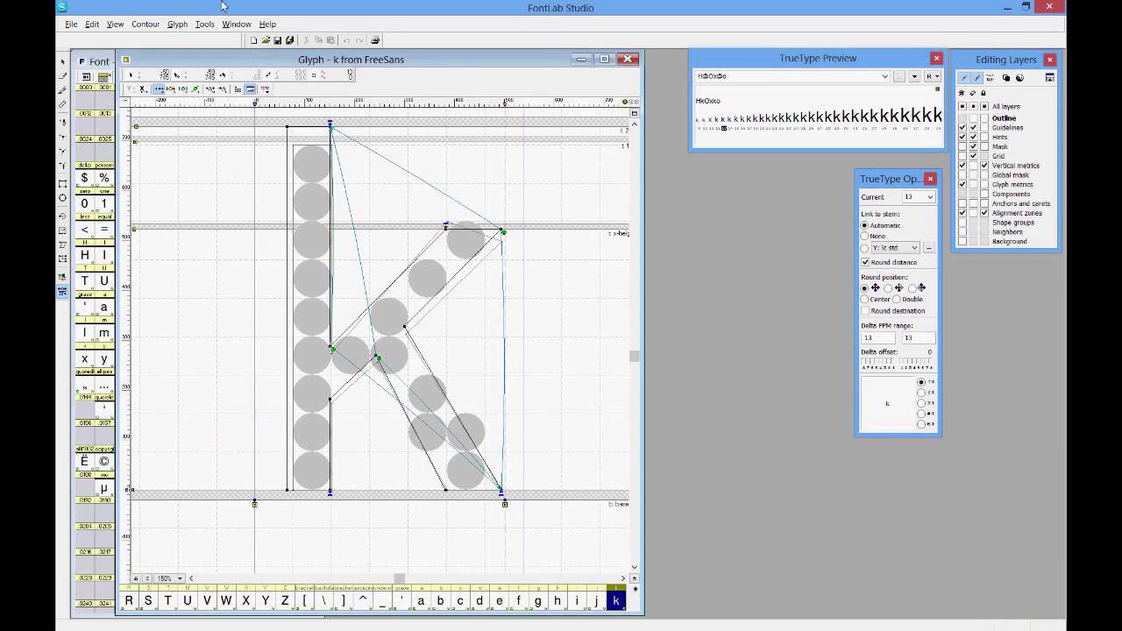
Step: Load the saved Vertical Autohinting set as the current action set
left_click(205, 25)
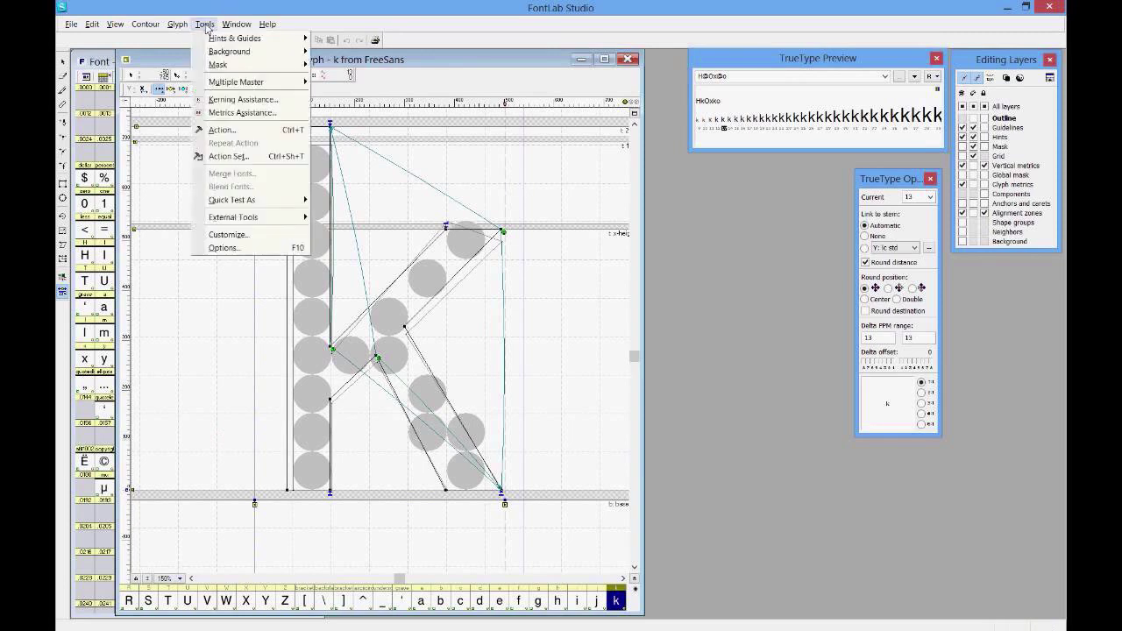
left_click(228, 156)
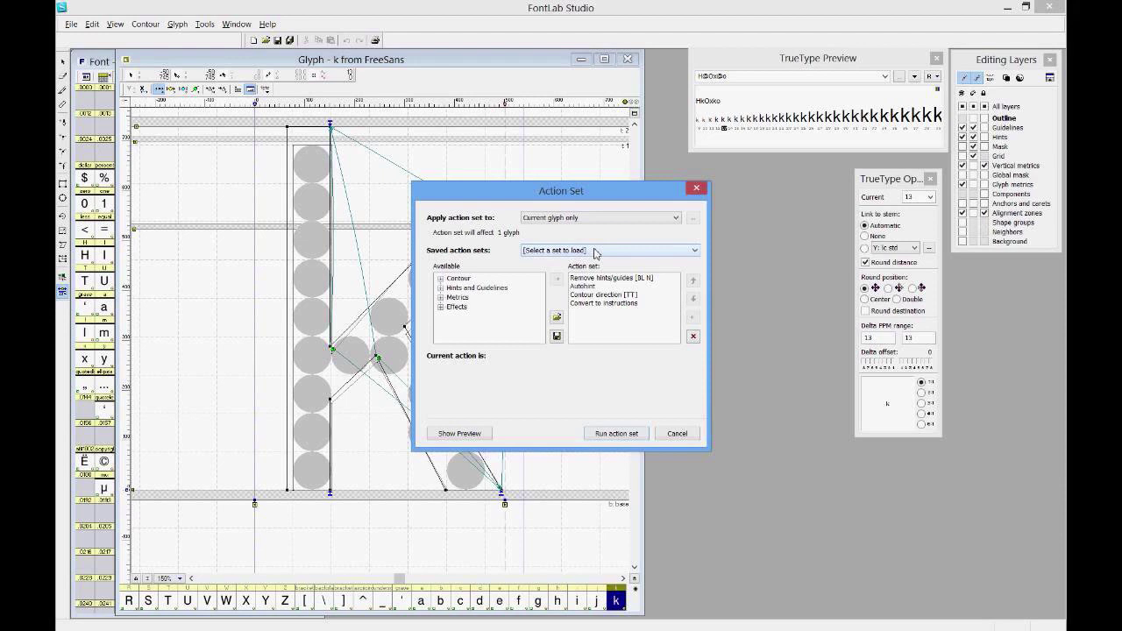
left_click(594, 252)
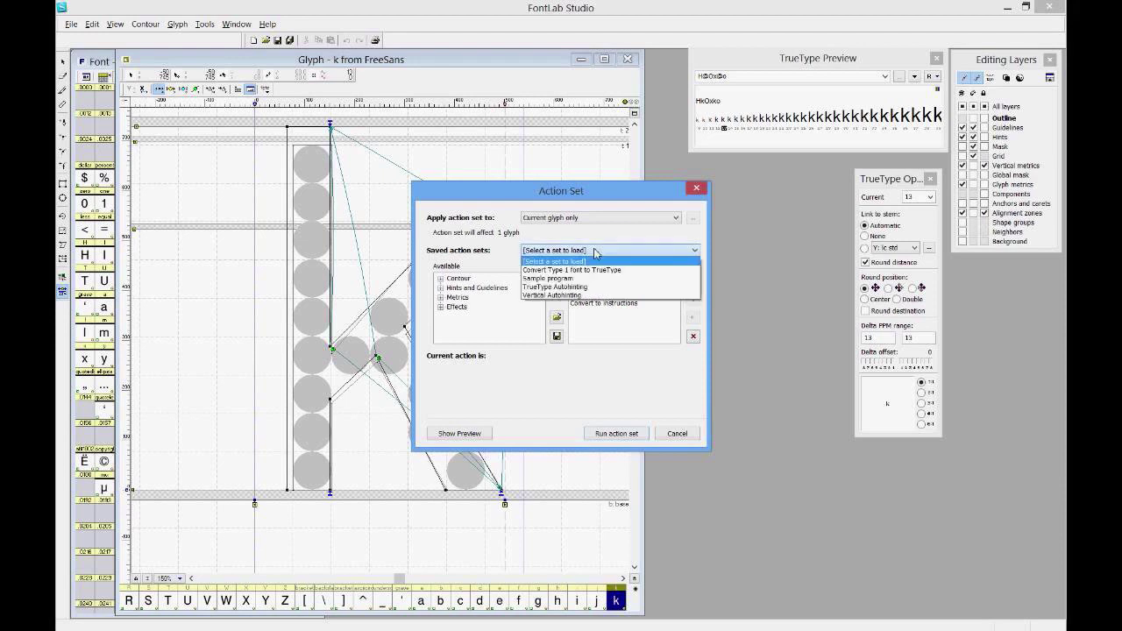
left_click(574, 296)
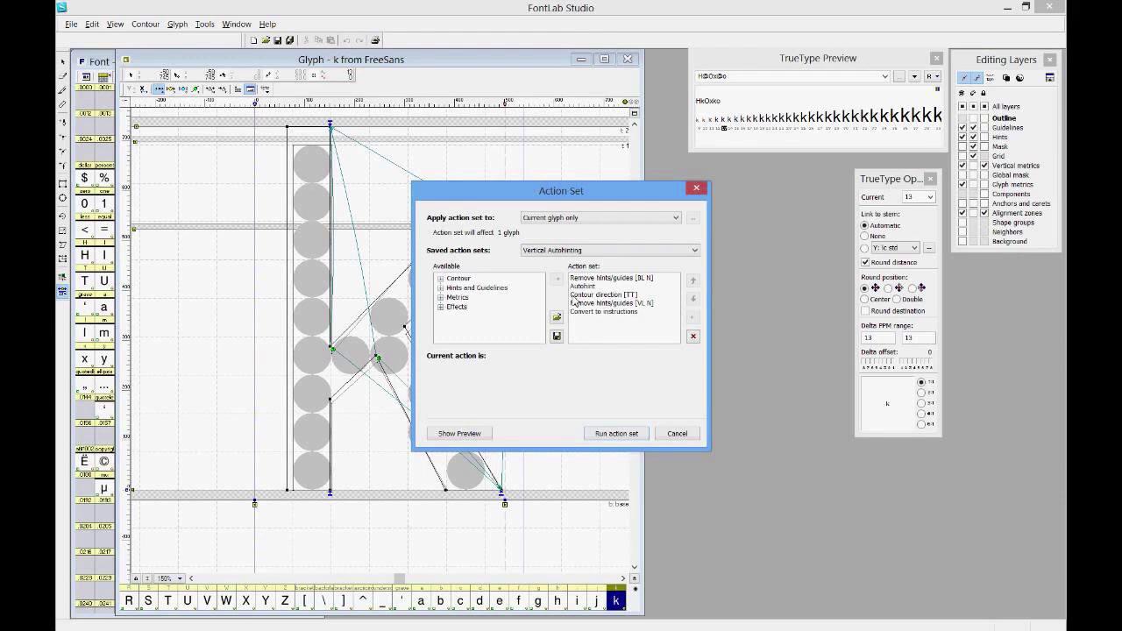
Step: Review the settings of each action in the Vertical Autohinting set, especially the removal of vertical hints before conversion to instructions
left_click(619, 279)
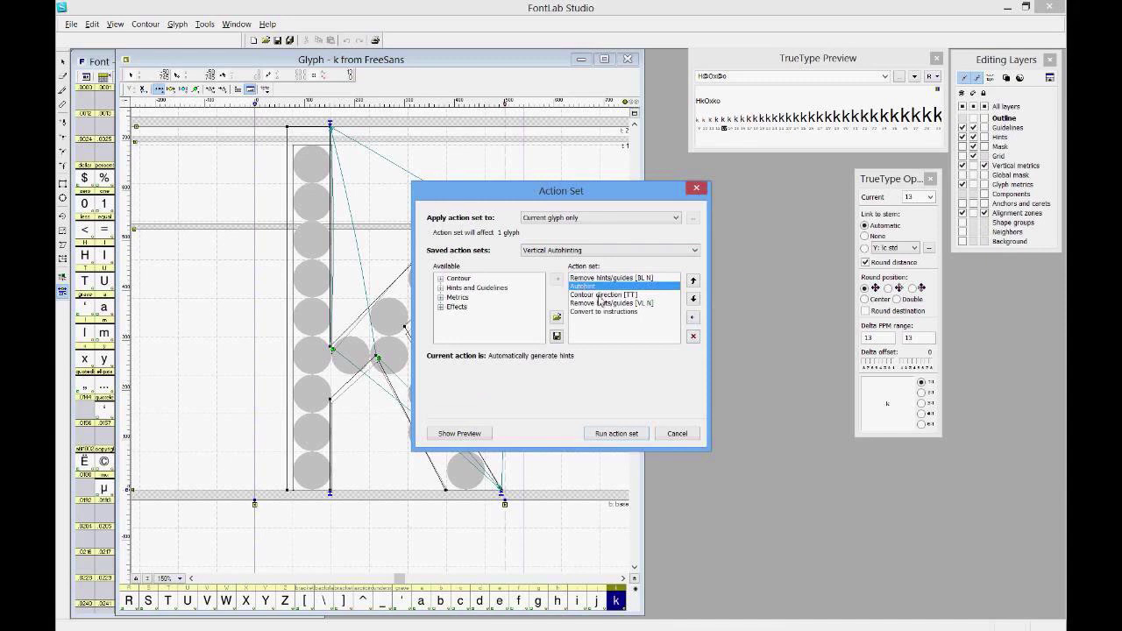
left_click(602, 295)
left_click(610, 304)
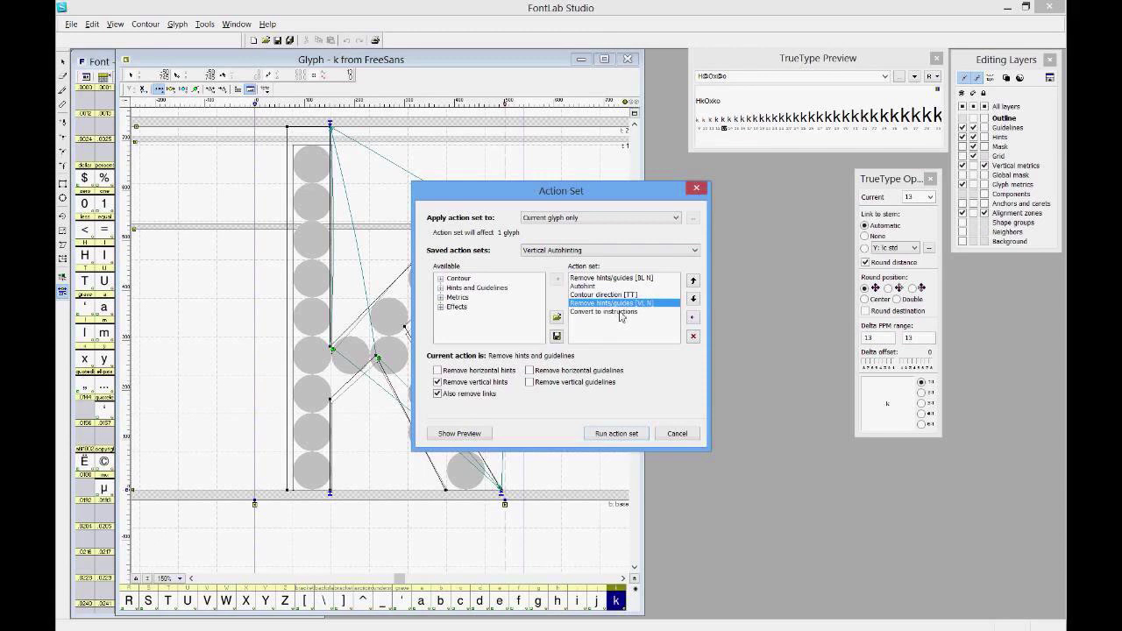
left_click(621, 312)
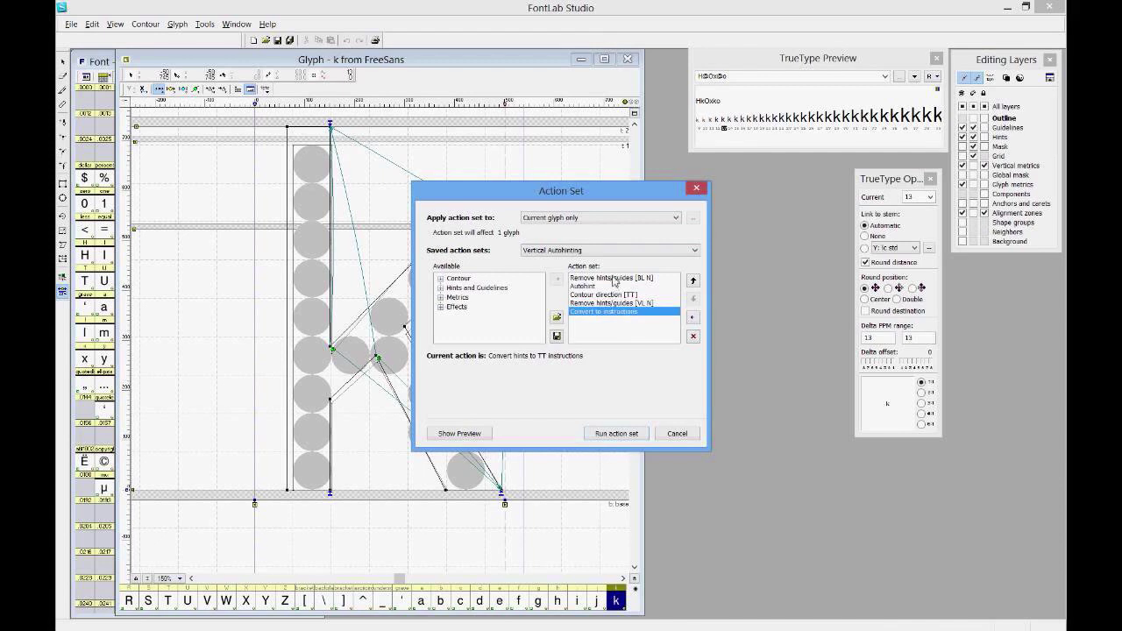
left_click(612, 278)
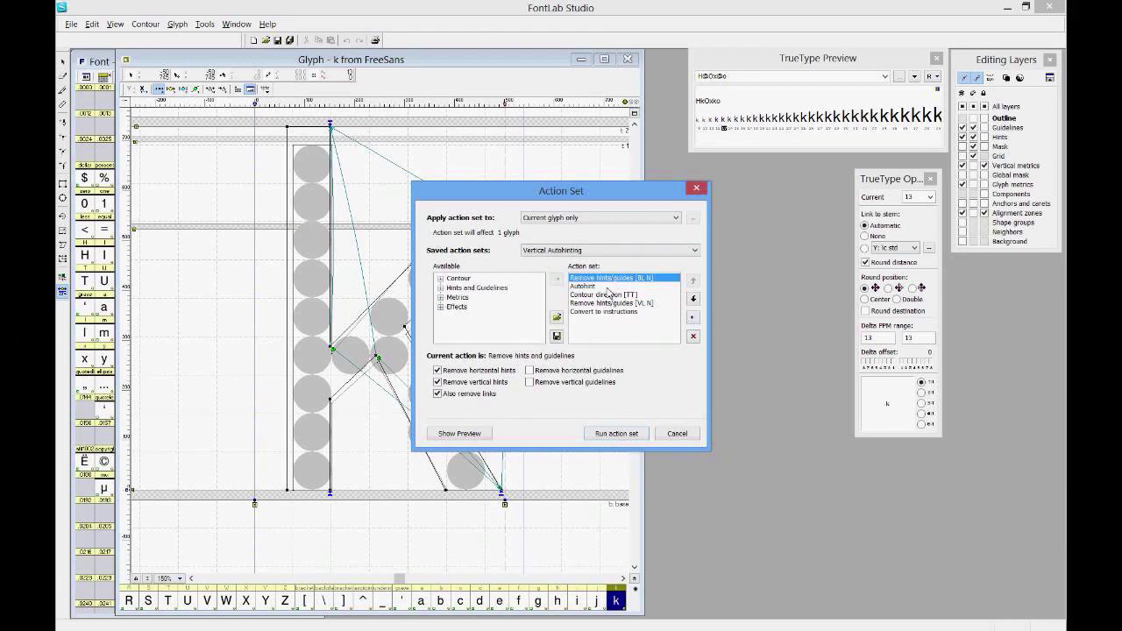
left_click(592, 287)
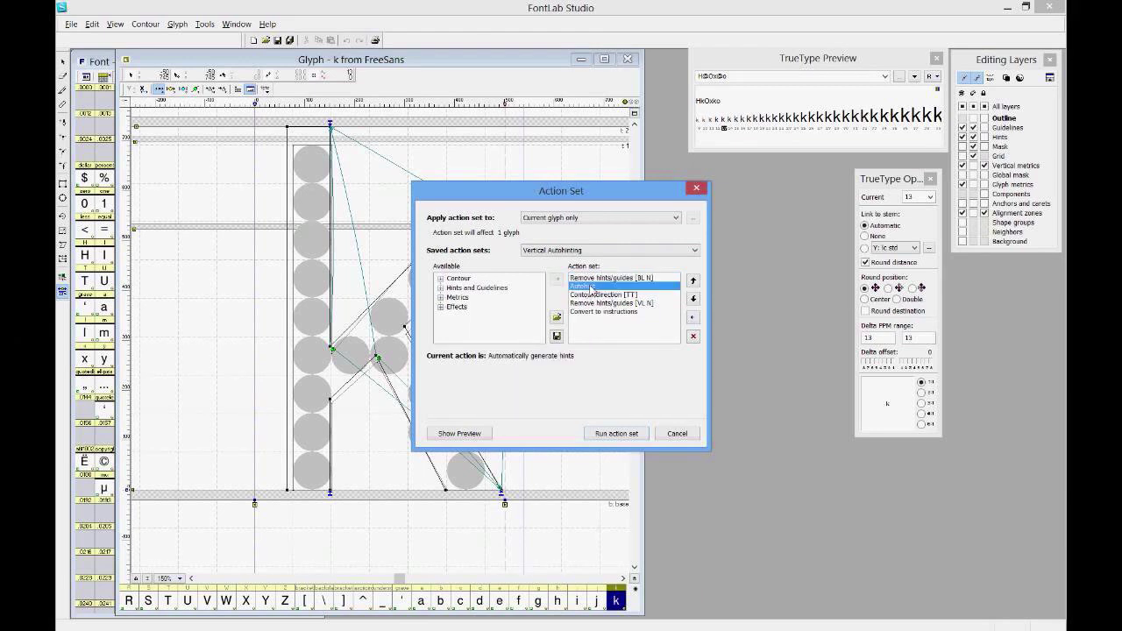
left_click(597, 296)
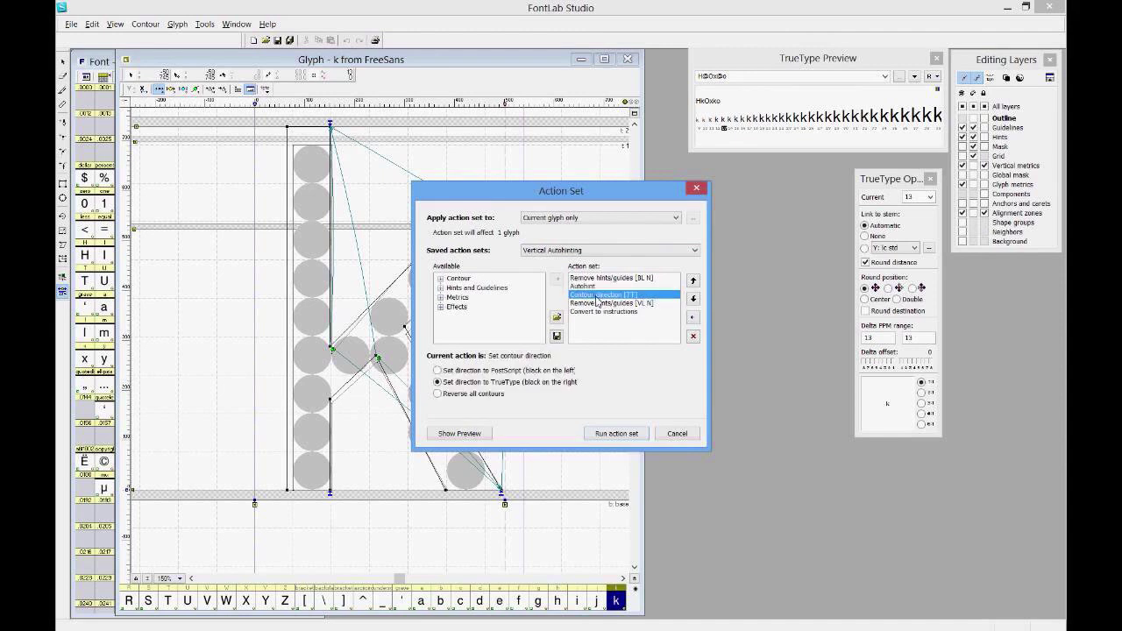
left_click(603, 305)
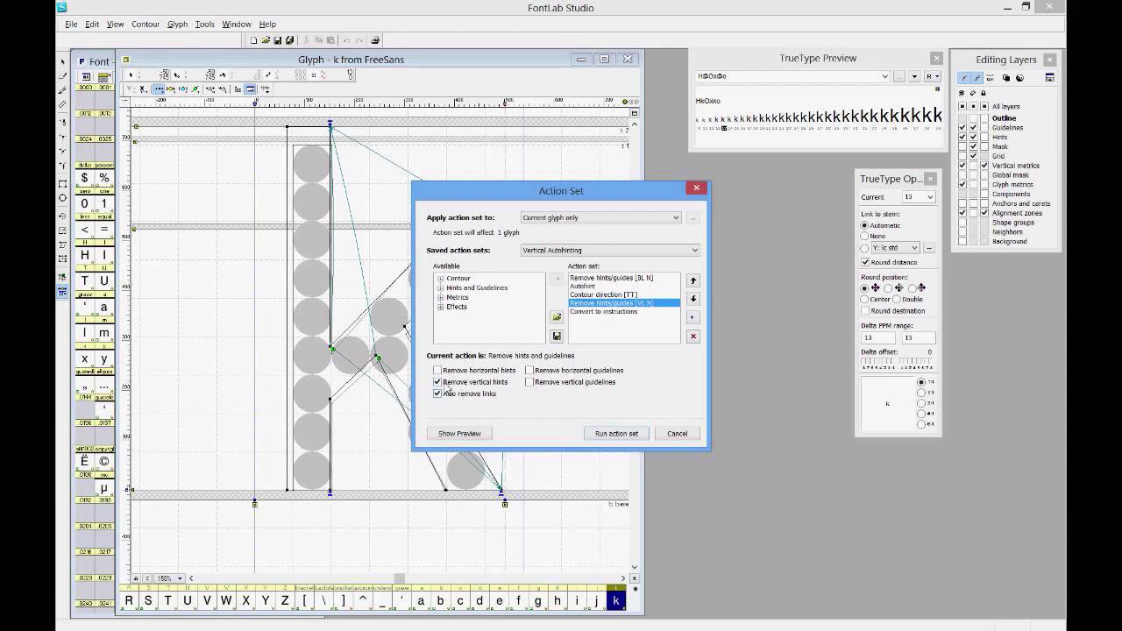
left_click(594, 312)
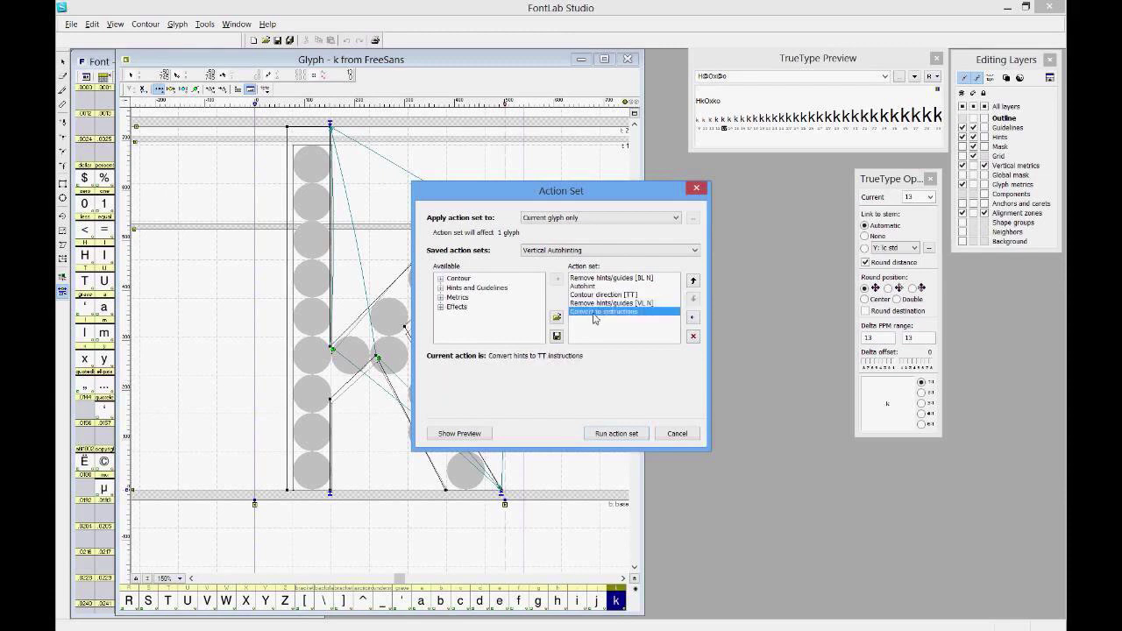
left_click(599, 303)
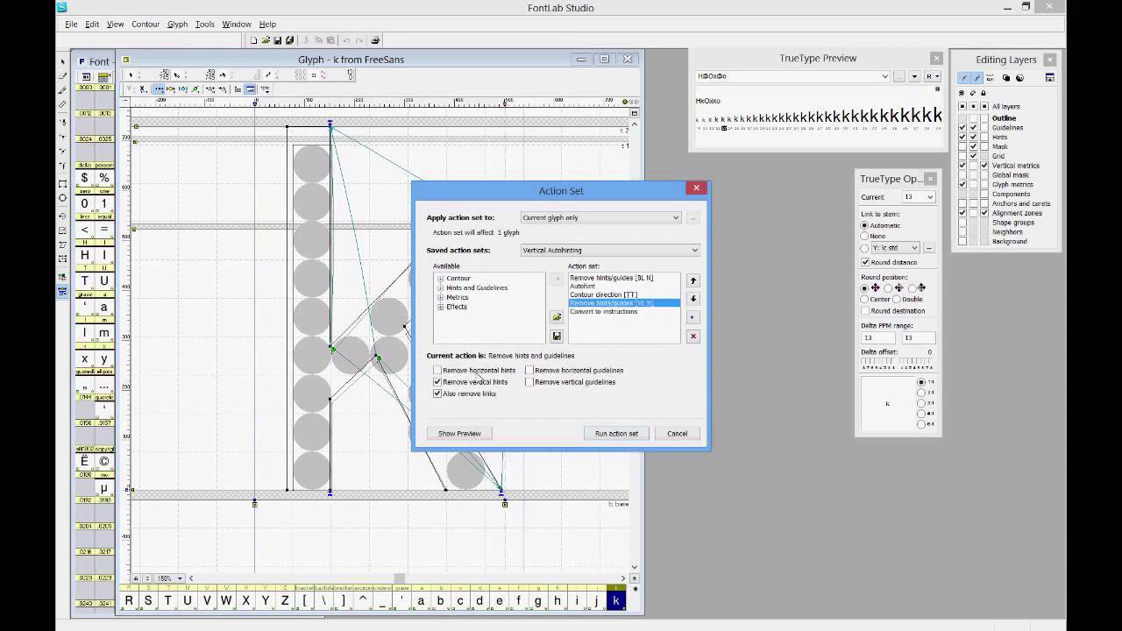
left_click(625, 313)
Step: Run the Vertical Autohinting set on all glyphs in the font
left_click(569, 218)
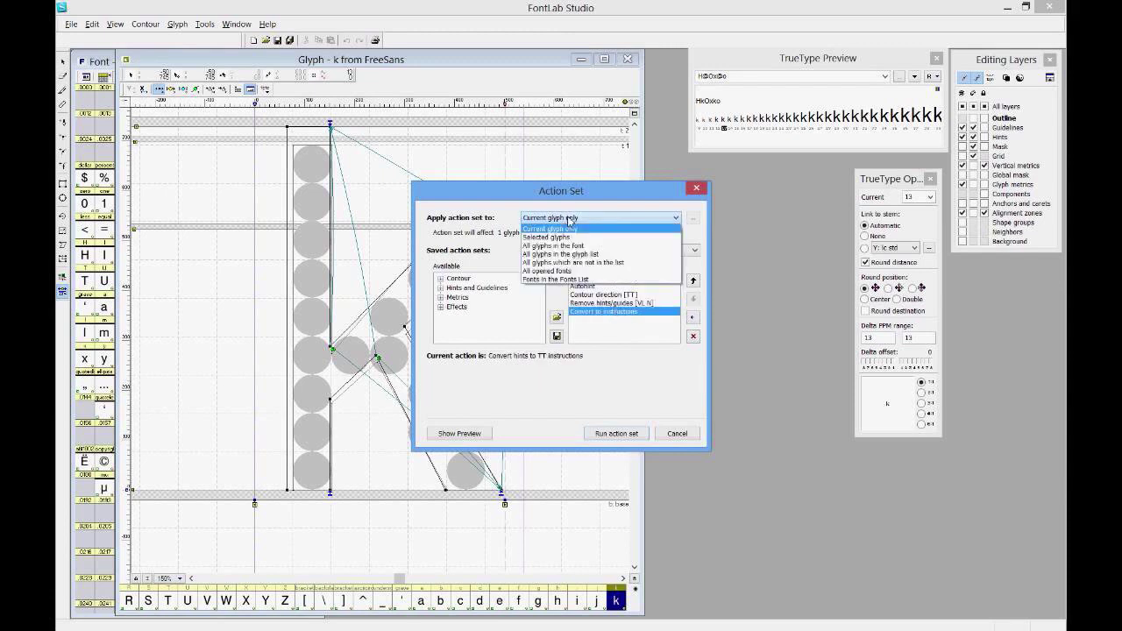
left_click(578, 247)
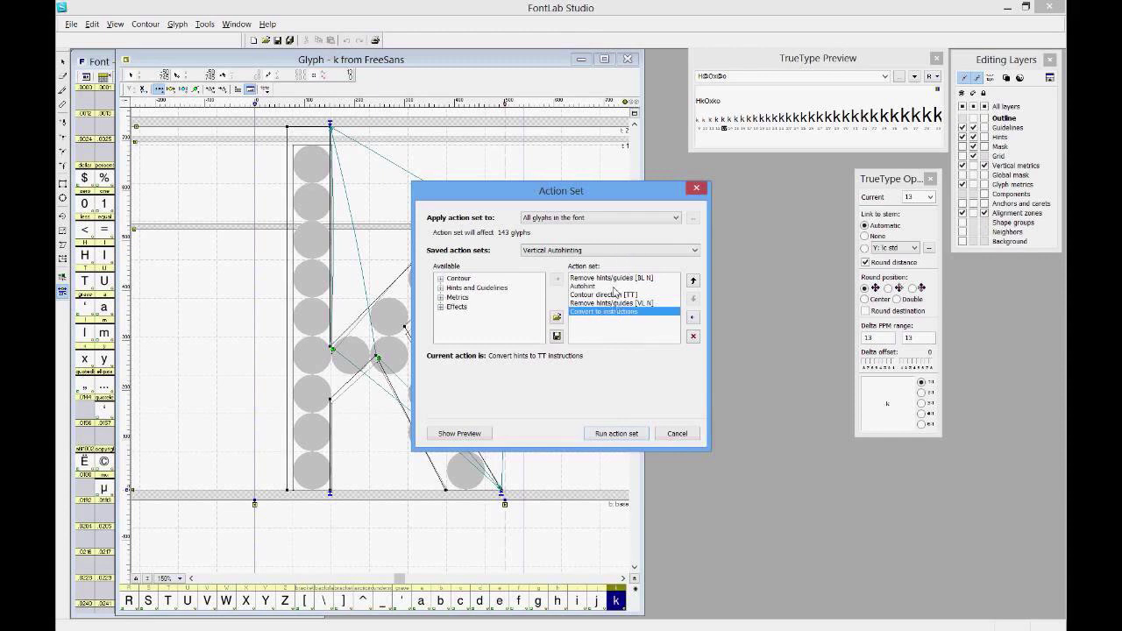
left_click(616, 435)
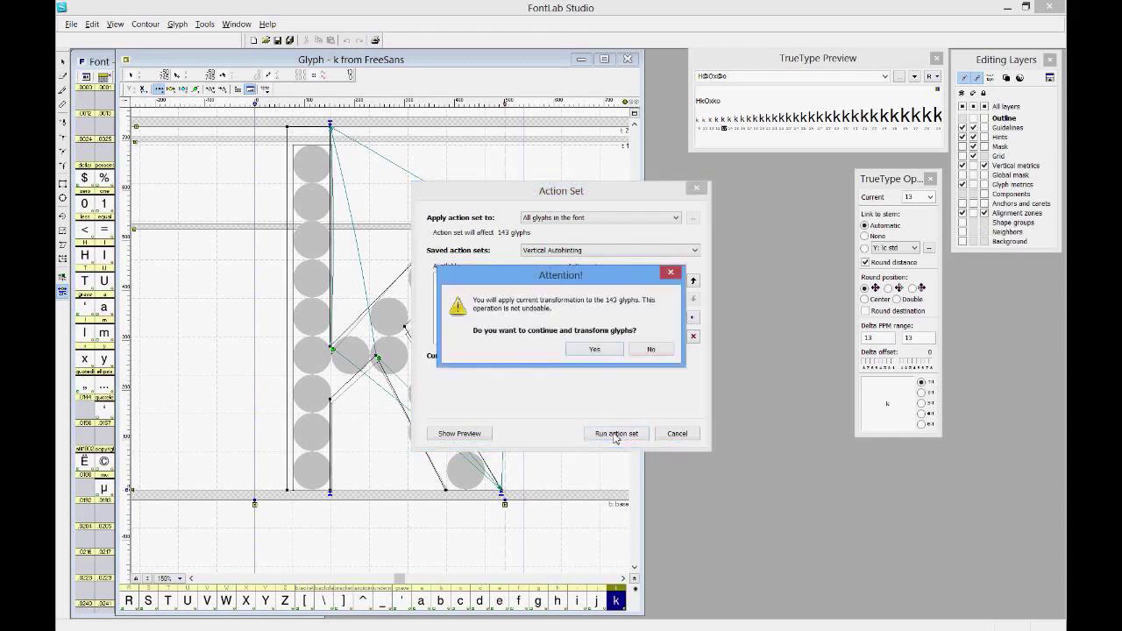
left_click(596, 349)
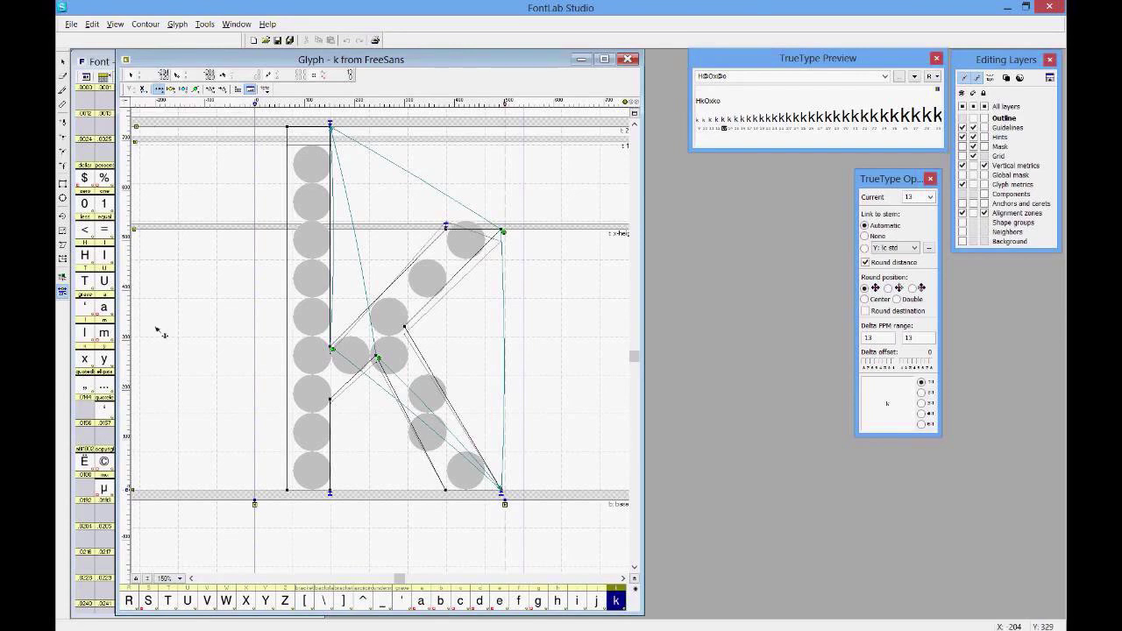
Step: Step through glyphs l to q and examine their vertical hinting, including the horizontal commands of q
key("ctrl+]")
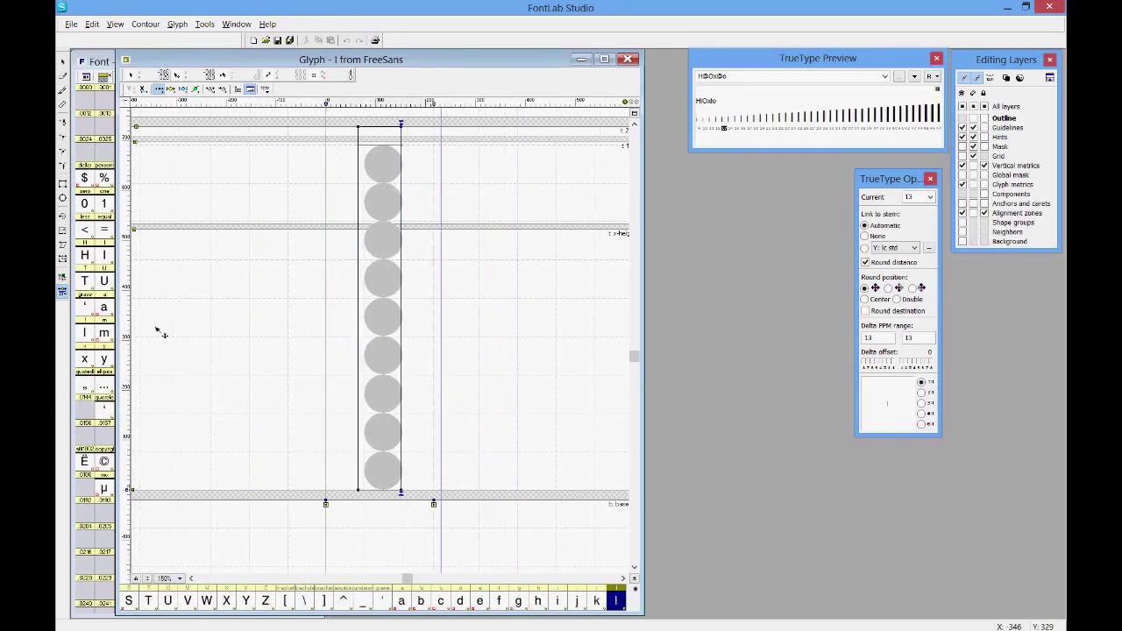
key("ctrl+]")
key("ctrl+]")
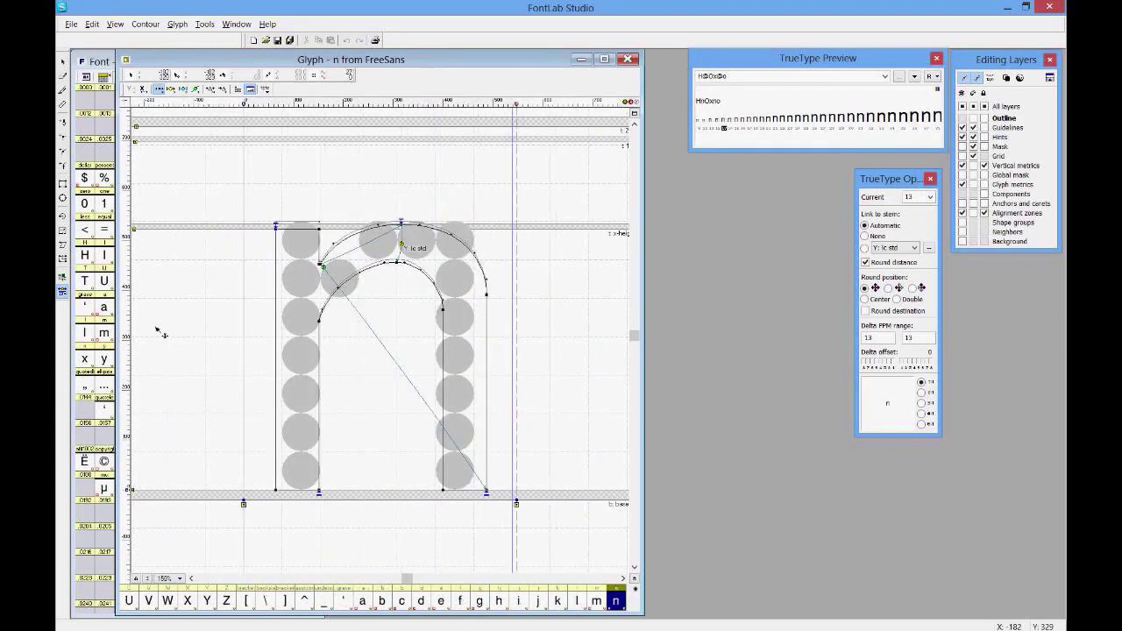
key("ctrl+]")
key("ctrl+]")
key("ctrl+]")
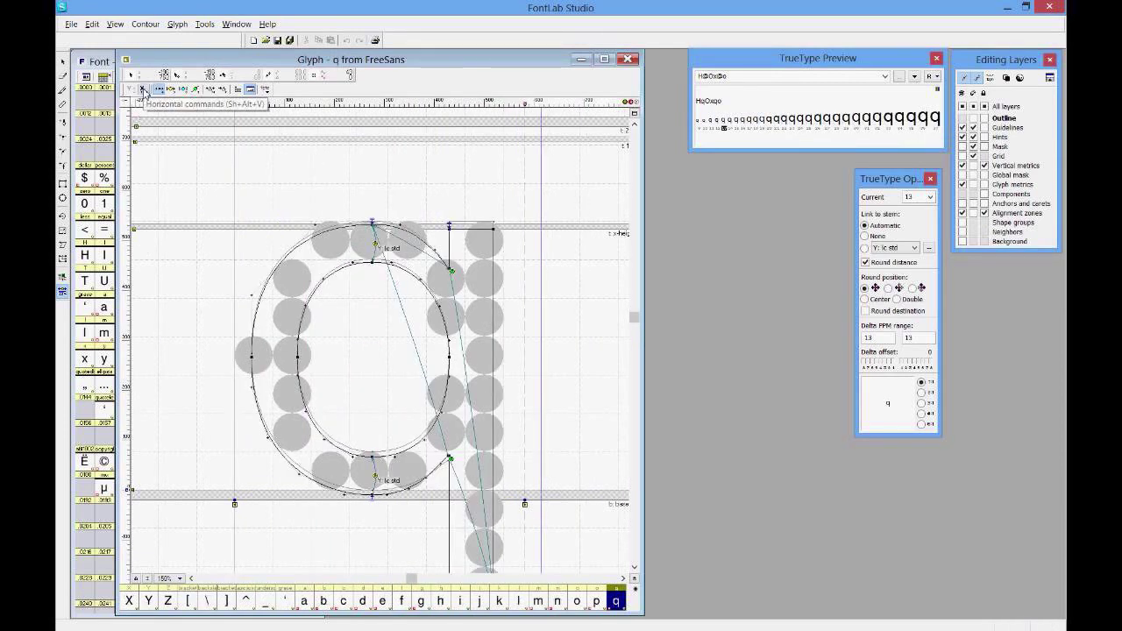
left_click(144, 90)
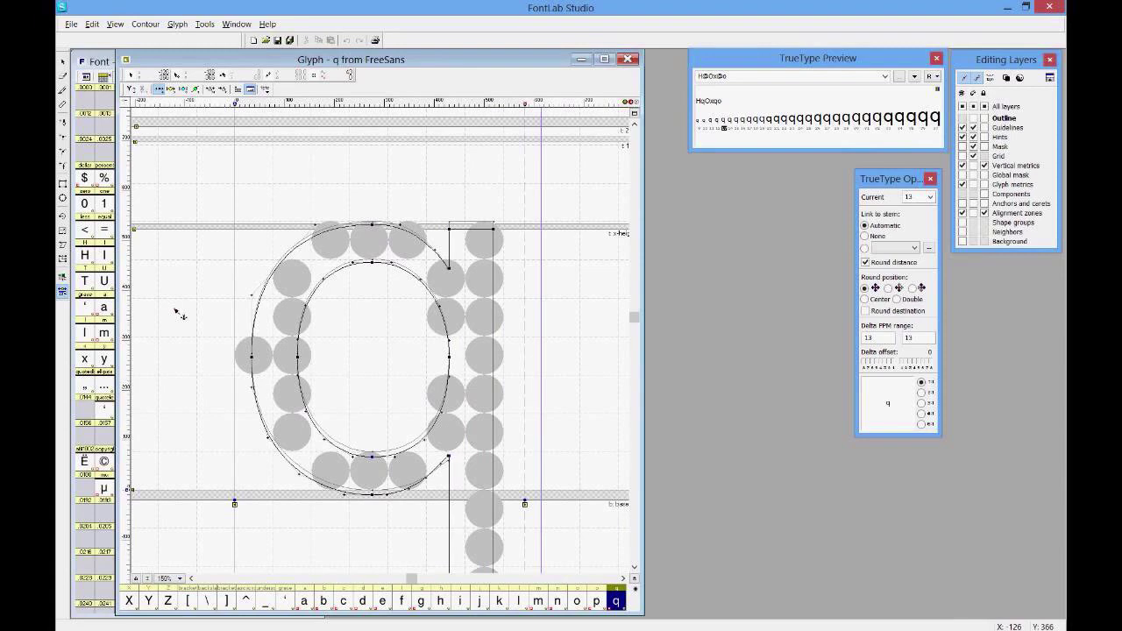
Step: Replace the current action set with the saved TrueType Autohinting set and run it on all glyphs in the font
key("ctrl+shift+a")
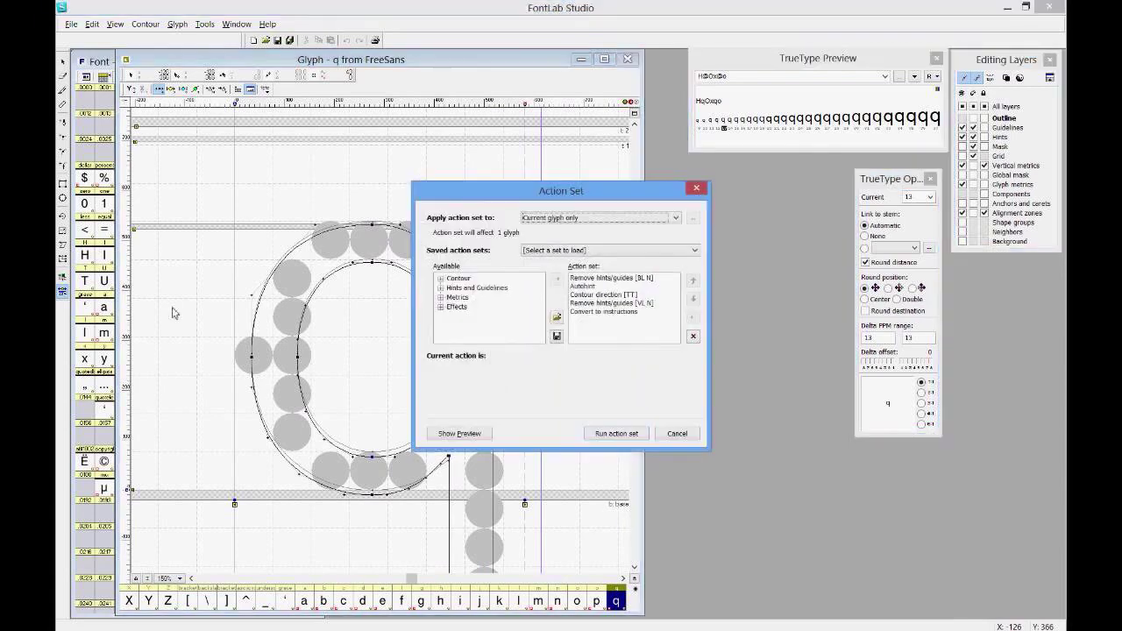
left_click(694, 338)
left_click(623, 222)
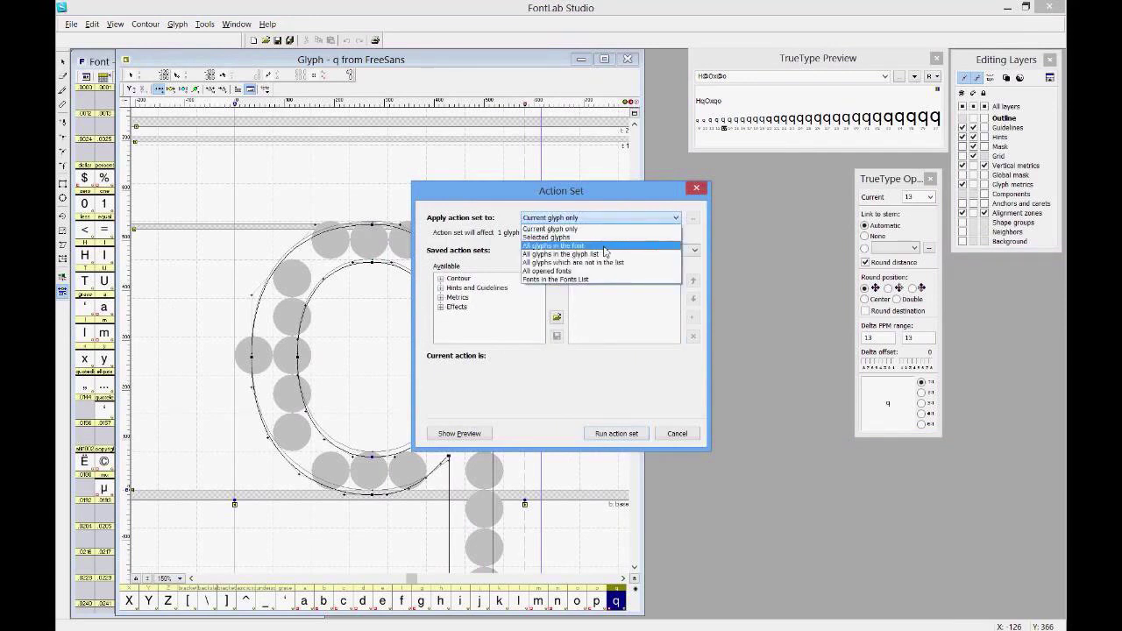
left_click(604, 246)
left_click(594, 252)
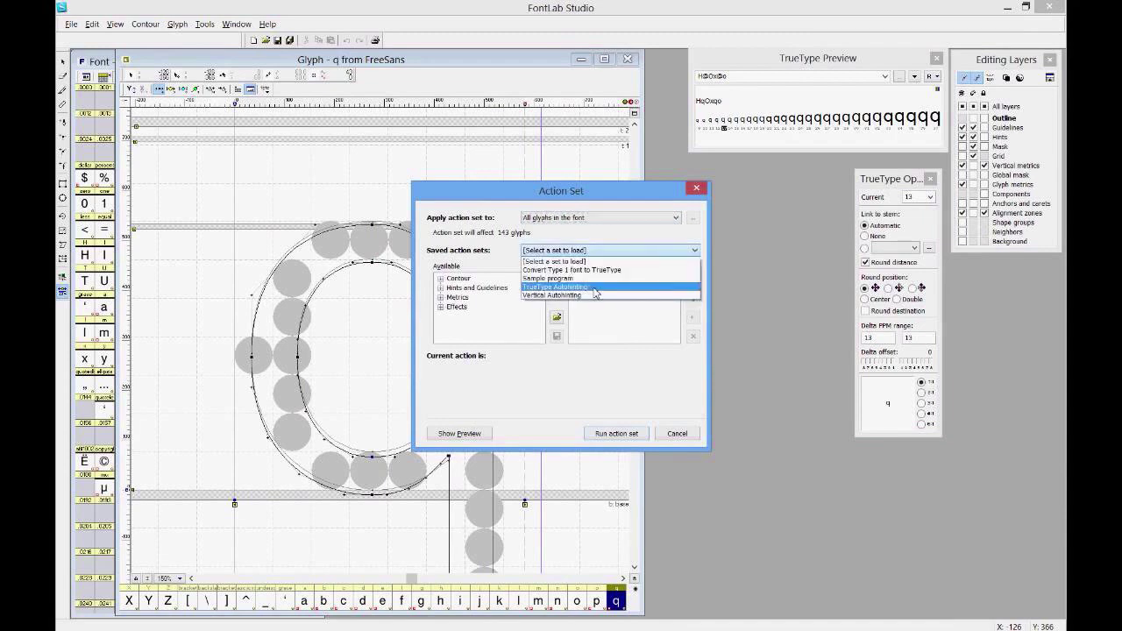
left_click(593, 287)
left_click(619, 434)
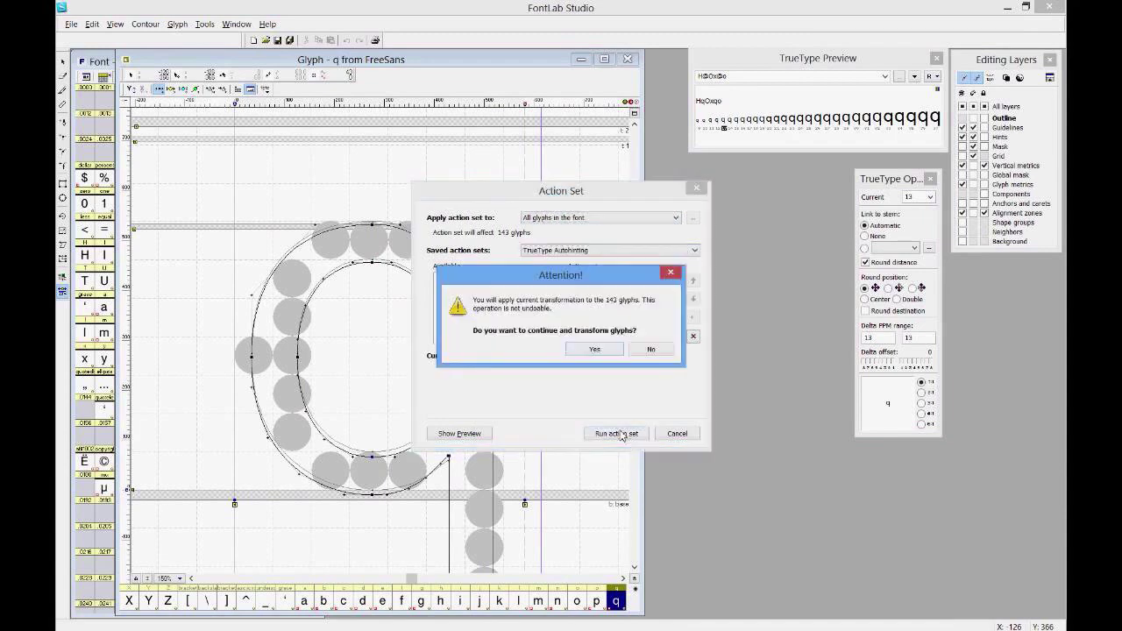
left_click(593, 348)
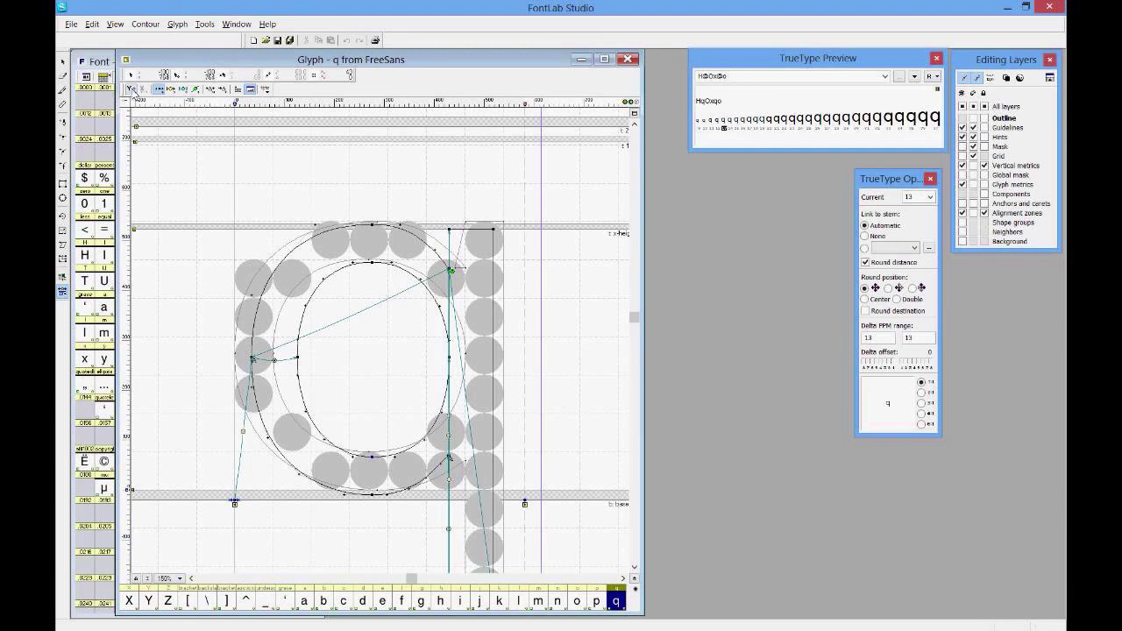
Step: Show the vertical hinting commands of glyph q and examine the stem links of q and r
left_click(132, 91)
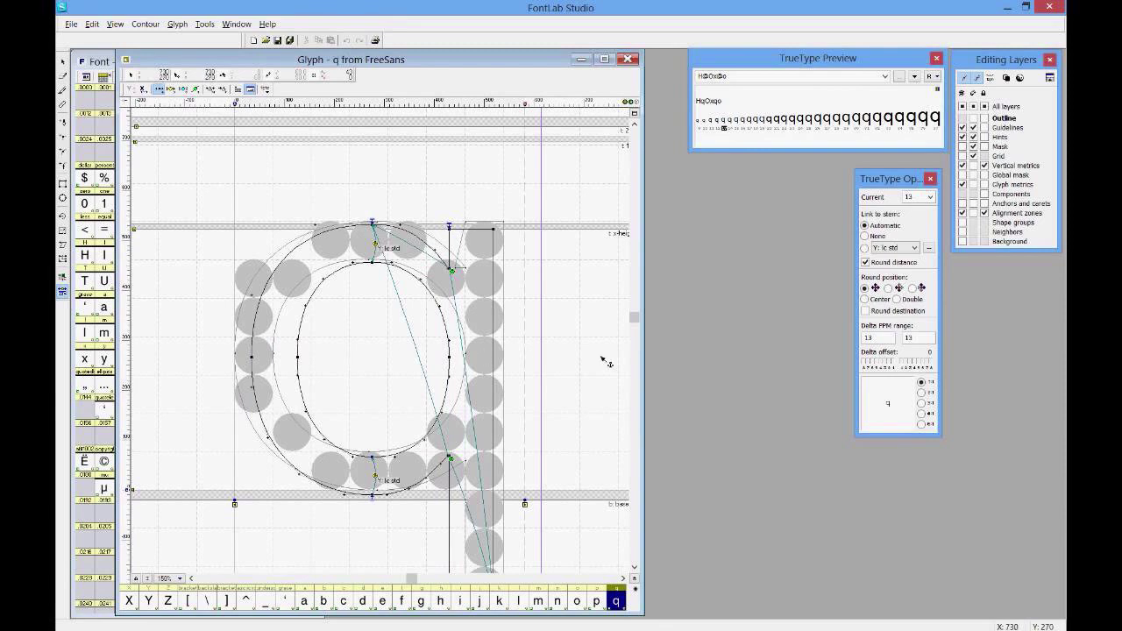
key("bracketright")
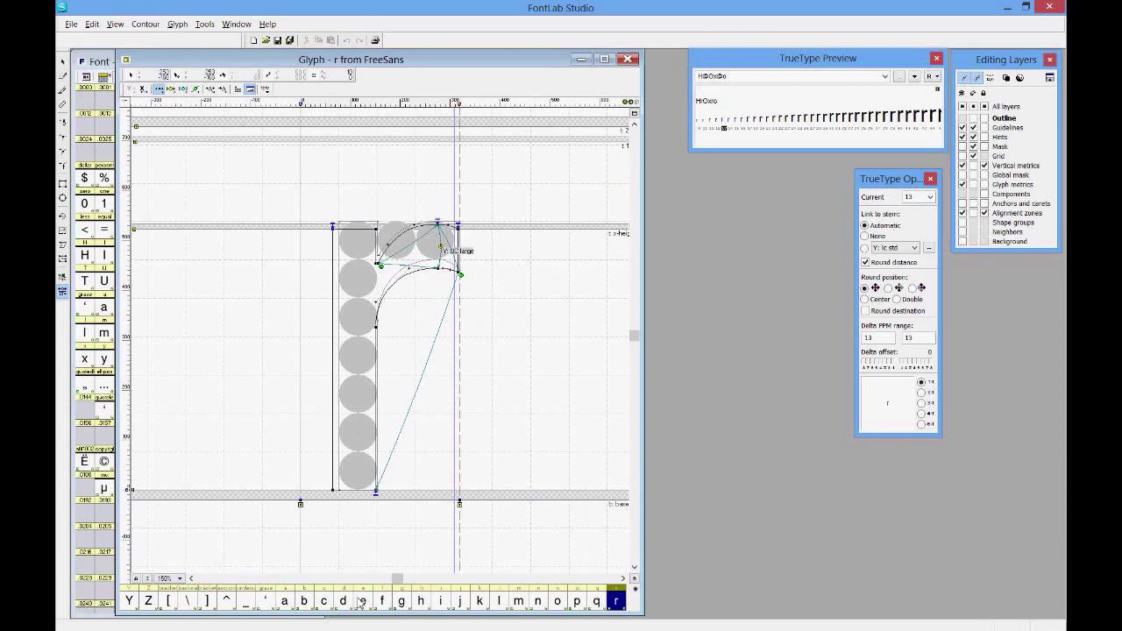
Step: Reset the hinting program of glyph c and align its topmost outer point to the x-height zone
left_click(324, 601)
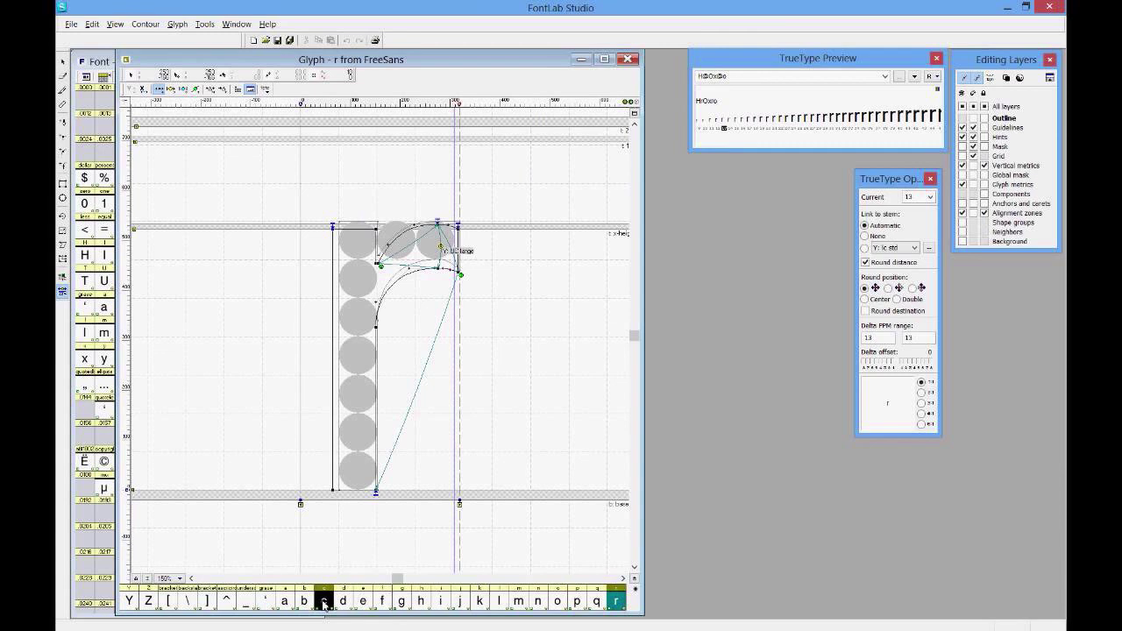
left_click(325, 602)
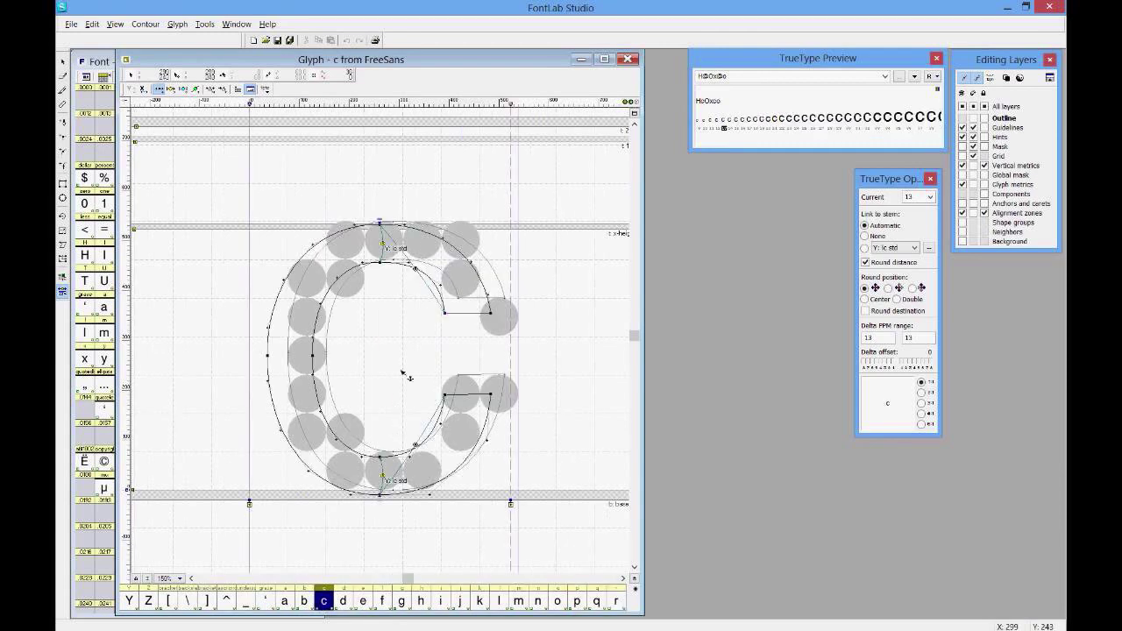
right_click(374, 320)
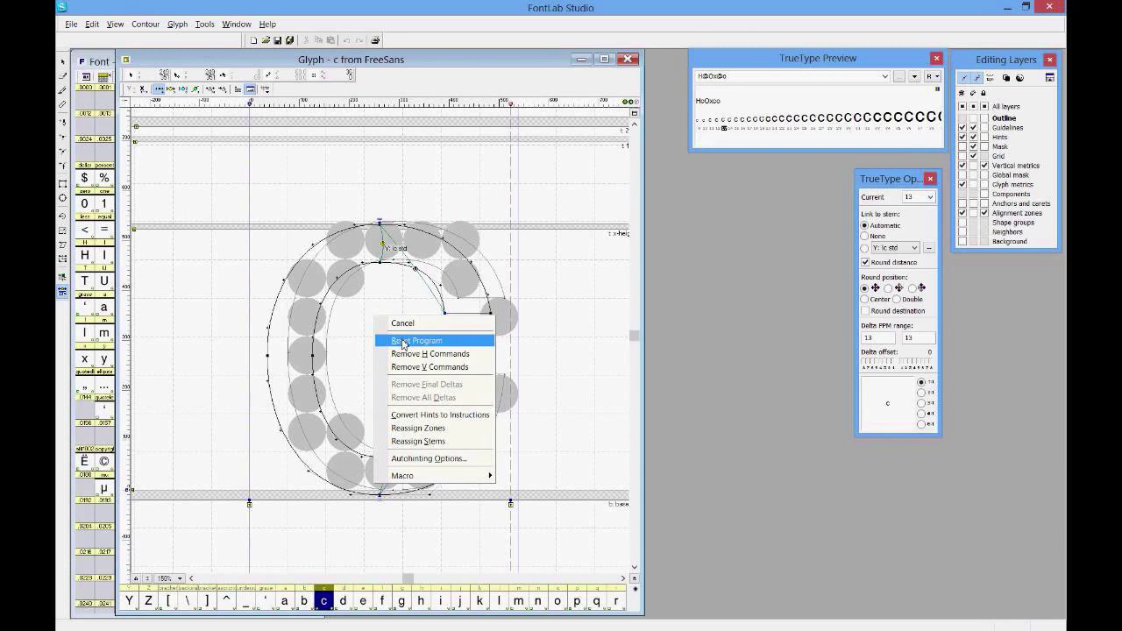
left_click(403, 341)
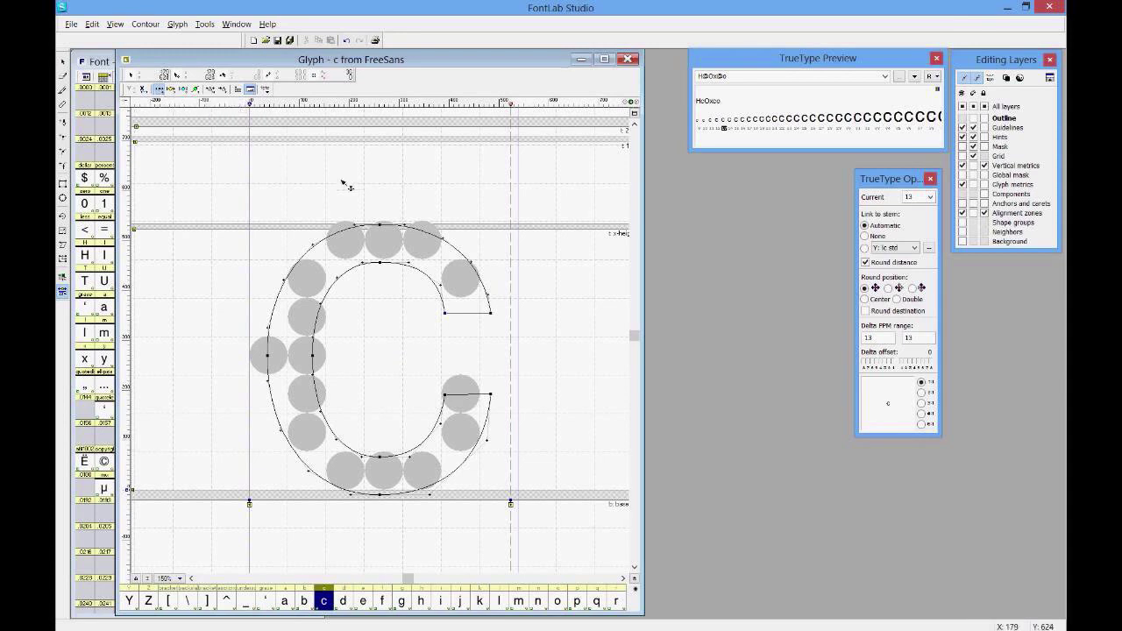
left_click(382, 226)
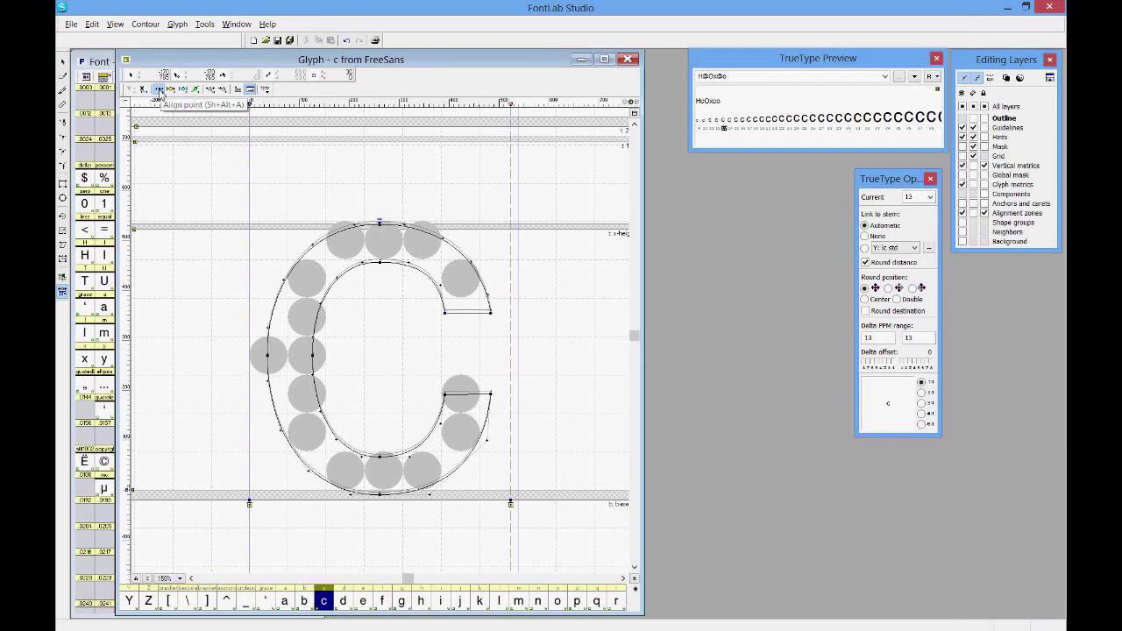
Step: Align the lowest outer point of c to the baseline zone and add single links across its top and bottom strokes
left_click(161, 90)
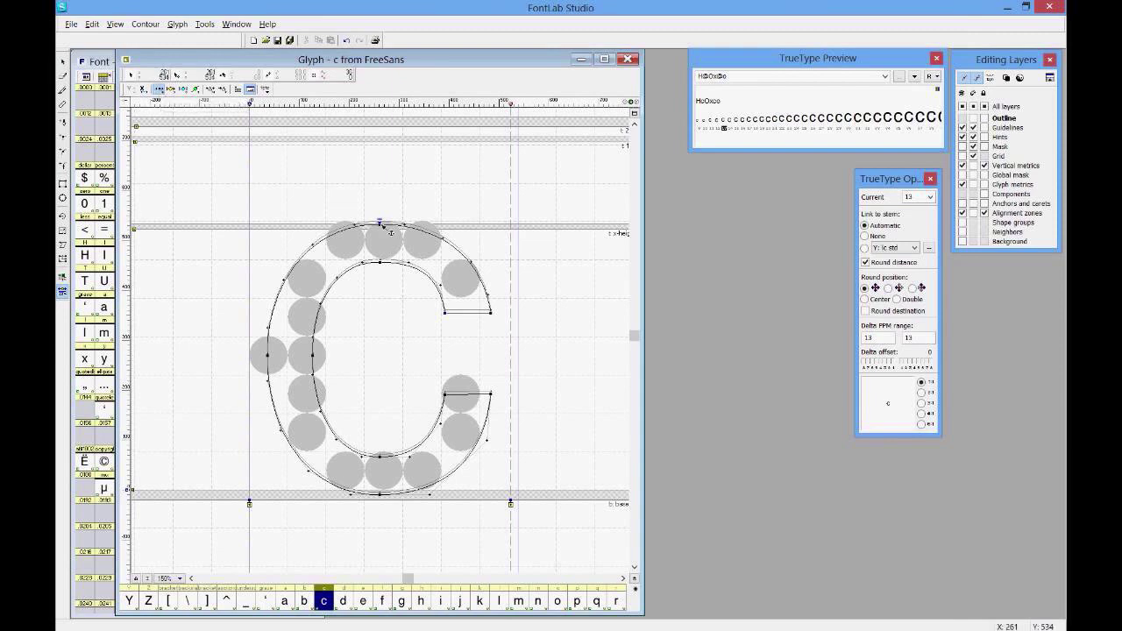
left_click(382, 495)
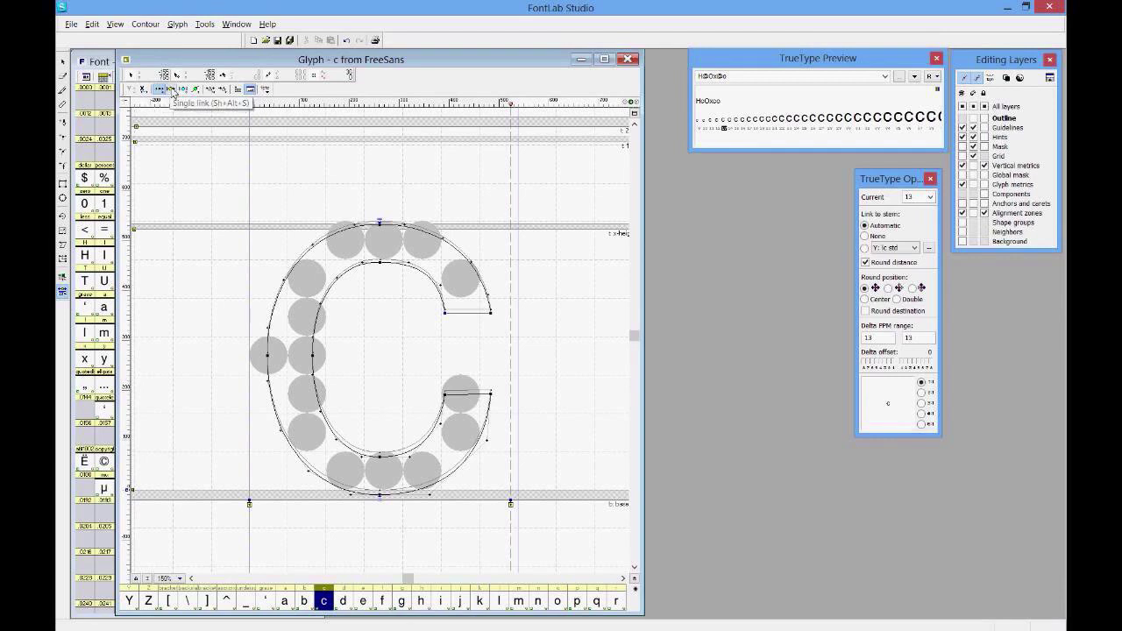
left_click(173, 91)
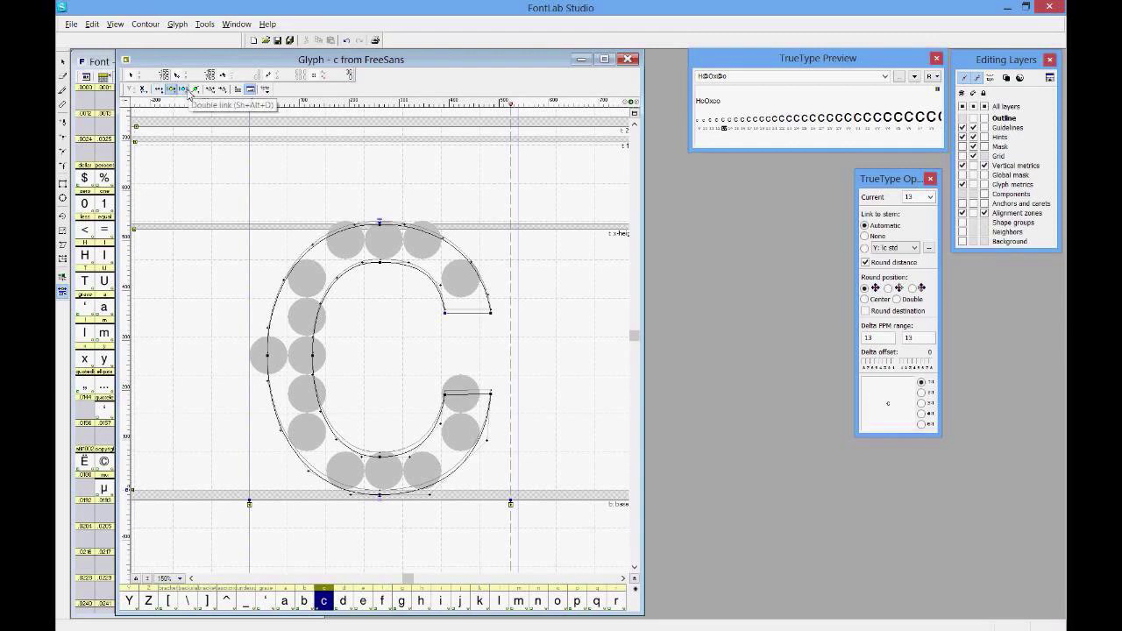
left_click(187, 91)
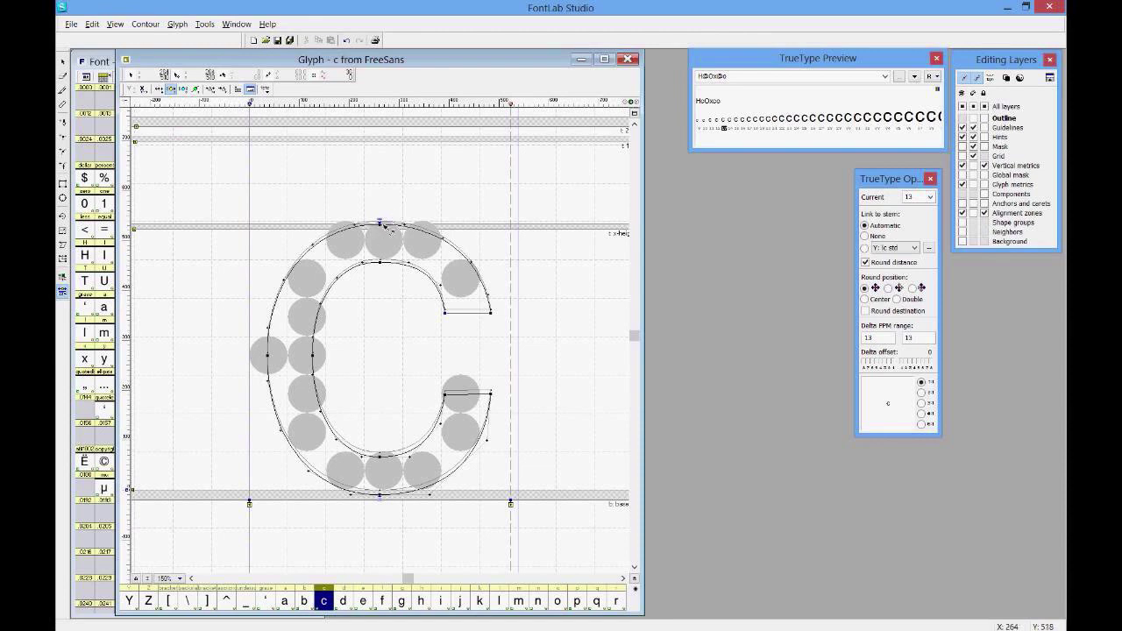
left_click(384, 263)
left_click_drag(387, 461, 386, 463)
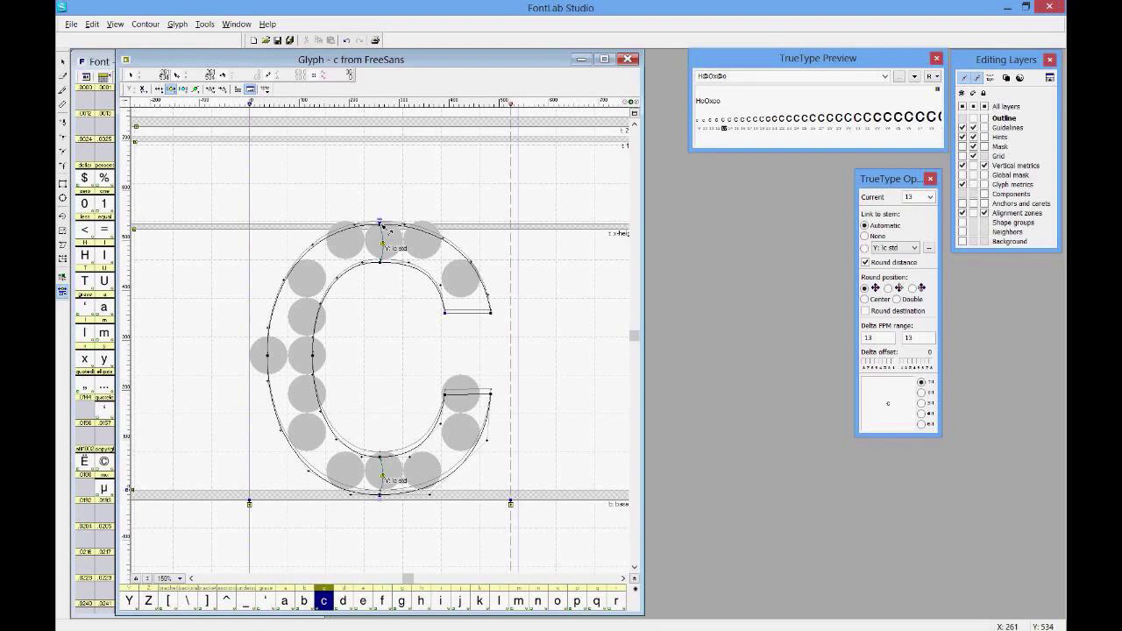
Step: Delete the single link across c's top stroke and draw it again from the outer to the inner point
right_click(385, 244)
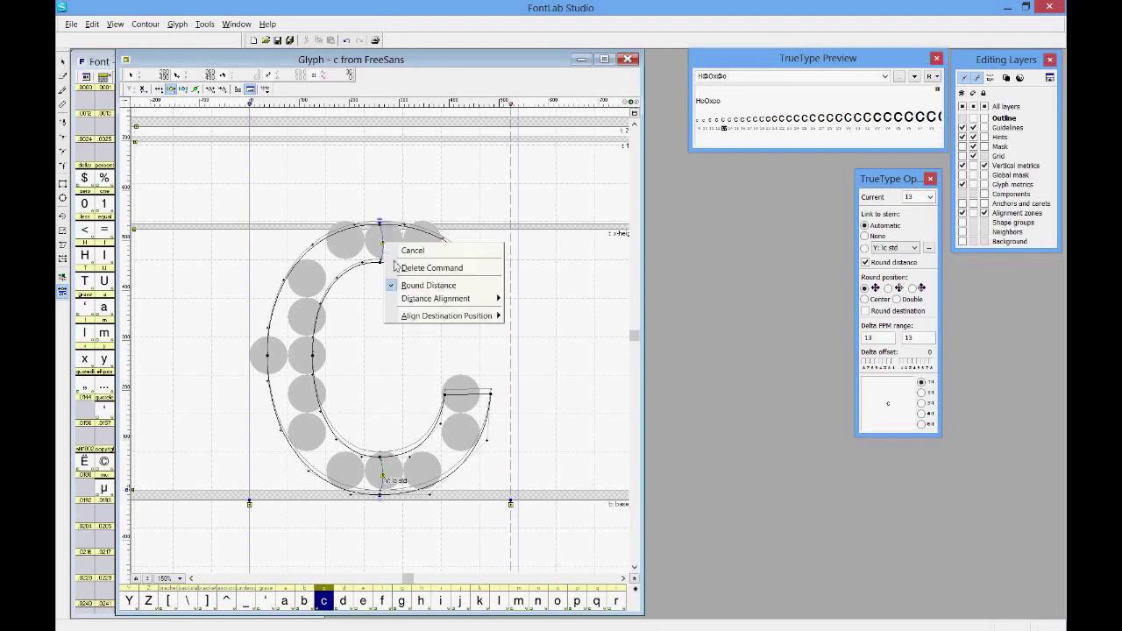
left_click(411, 268)
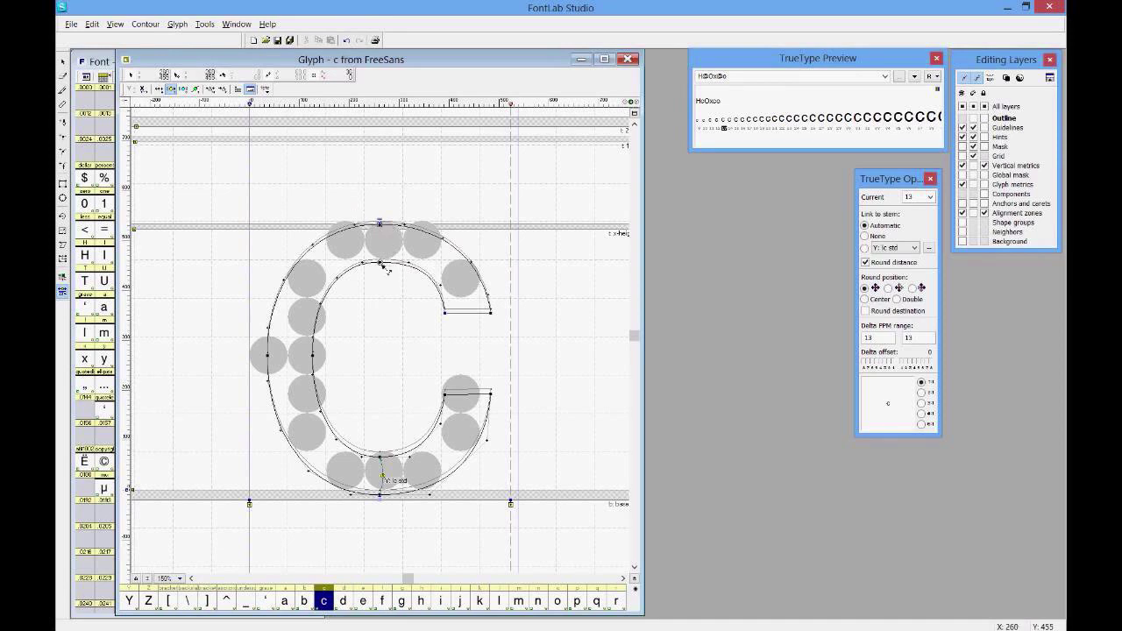
left_click_drag(386, 268, 386, 268)
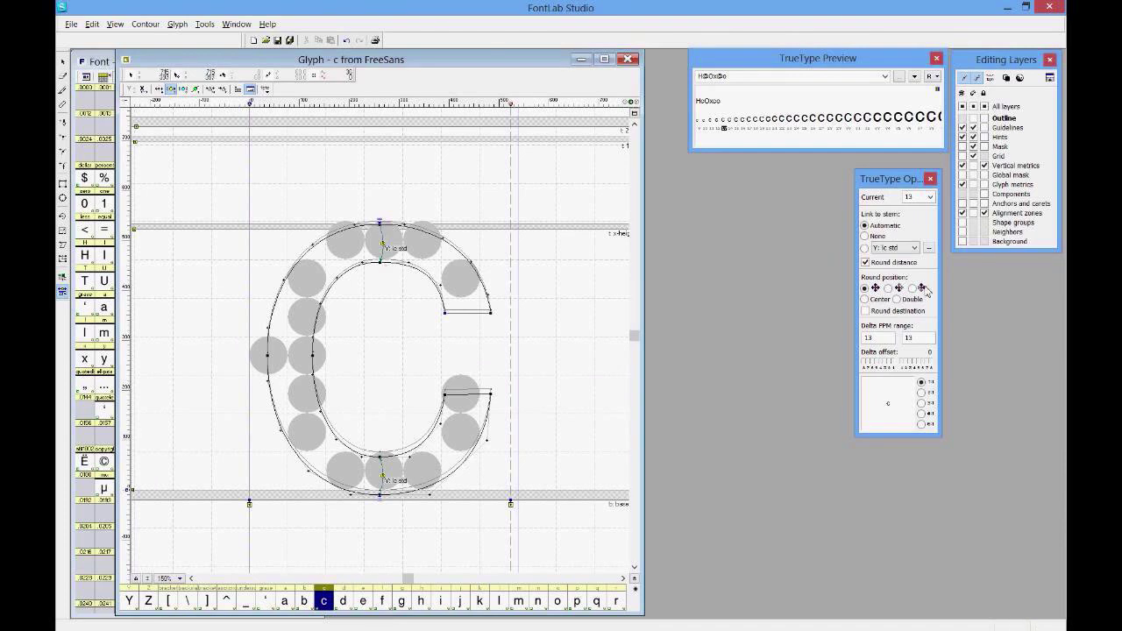
Step: Review the horizontal stem definitions in the TrueType hinting options and close them
left_click(929, 250)
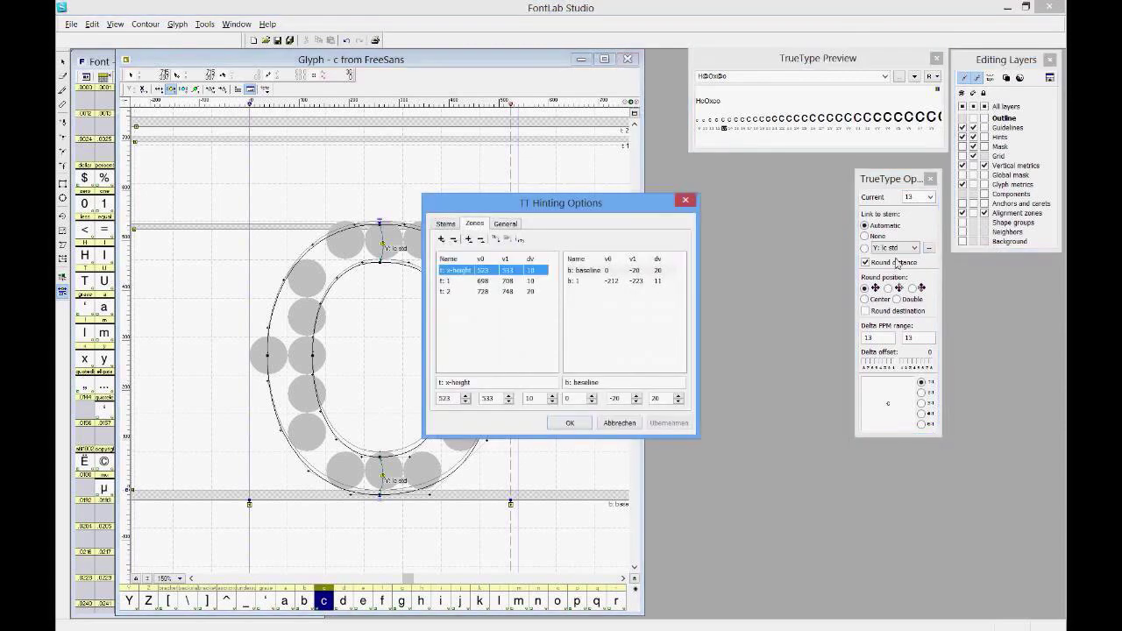
left_click(446, 224)
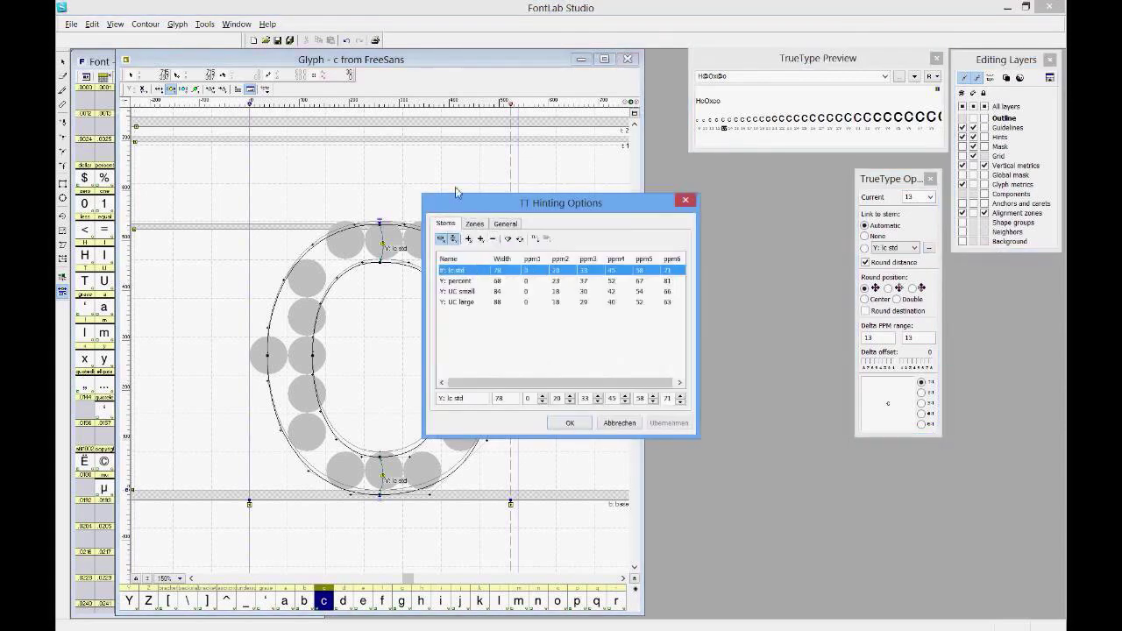
left_click_drag(456, 205, 533, 209)
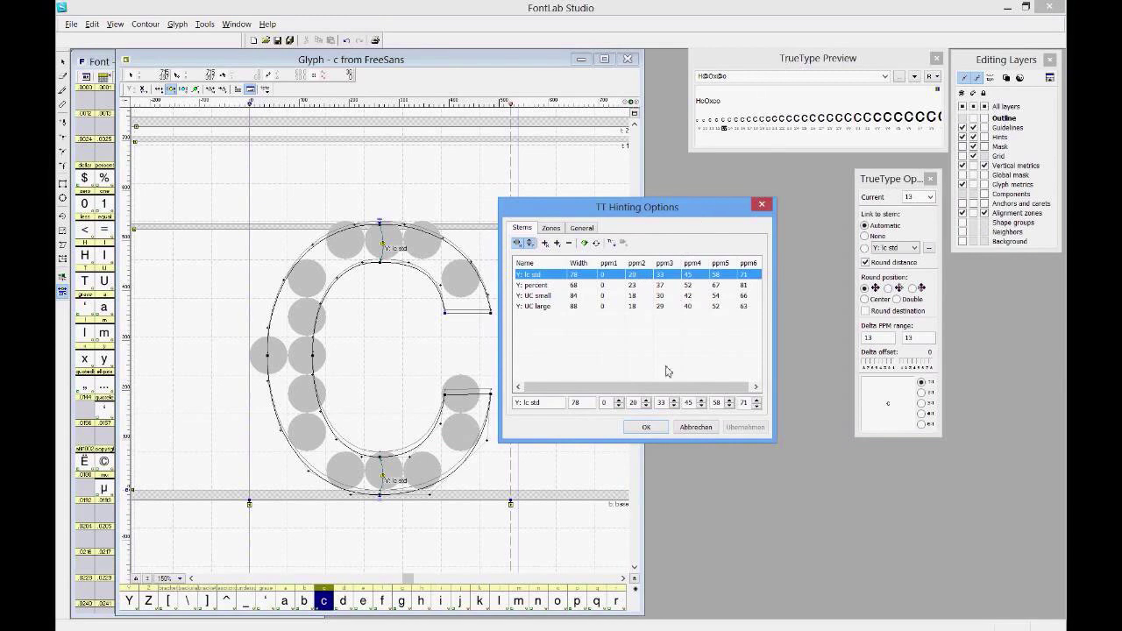
left_click(647, 427)
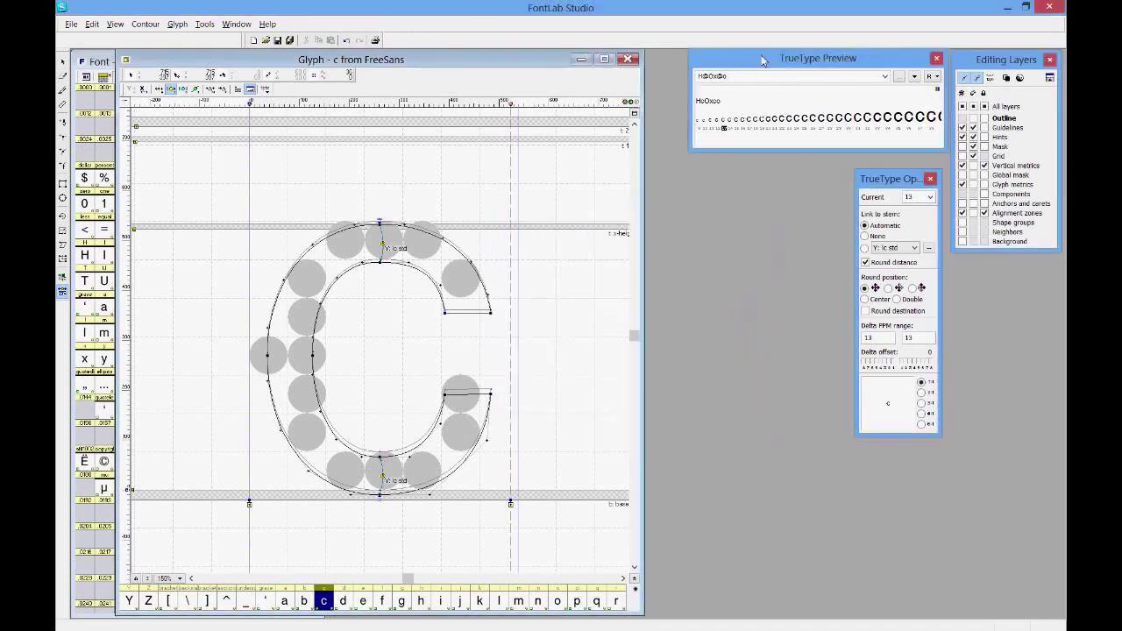
Step: Move the TrueType preview over the glyph window and compare c at 20, 19 and 14 ppm
left_click_drag(762, 60, 453, 73)
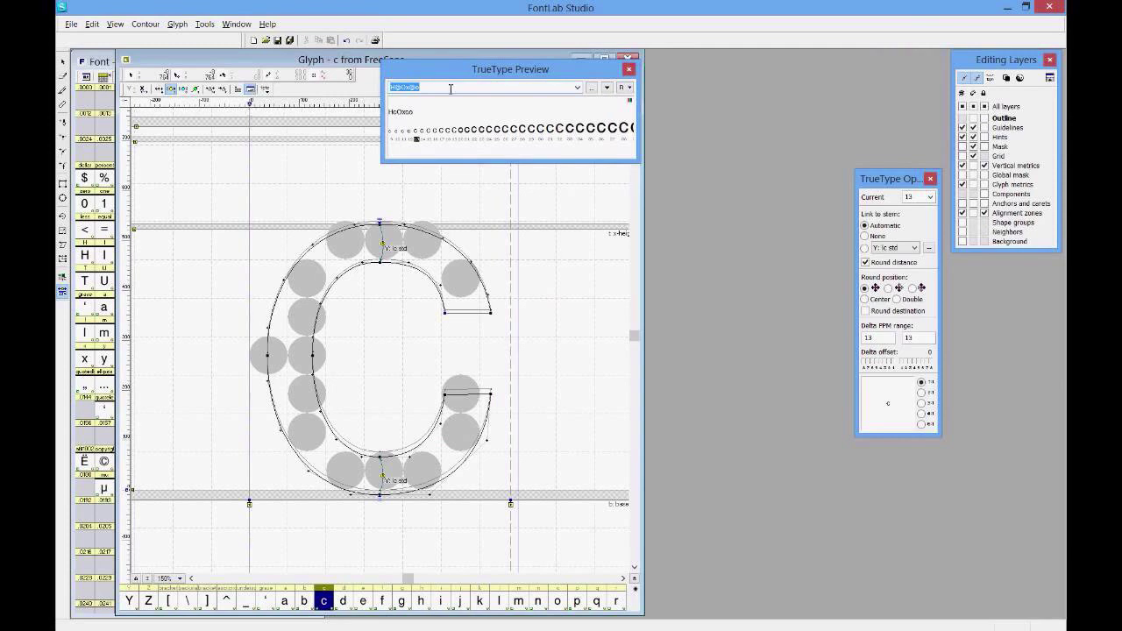
left_click(462, 139)
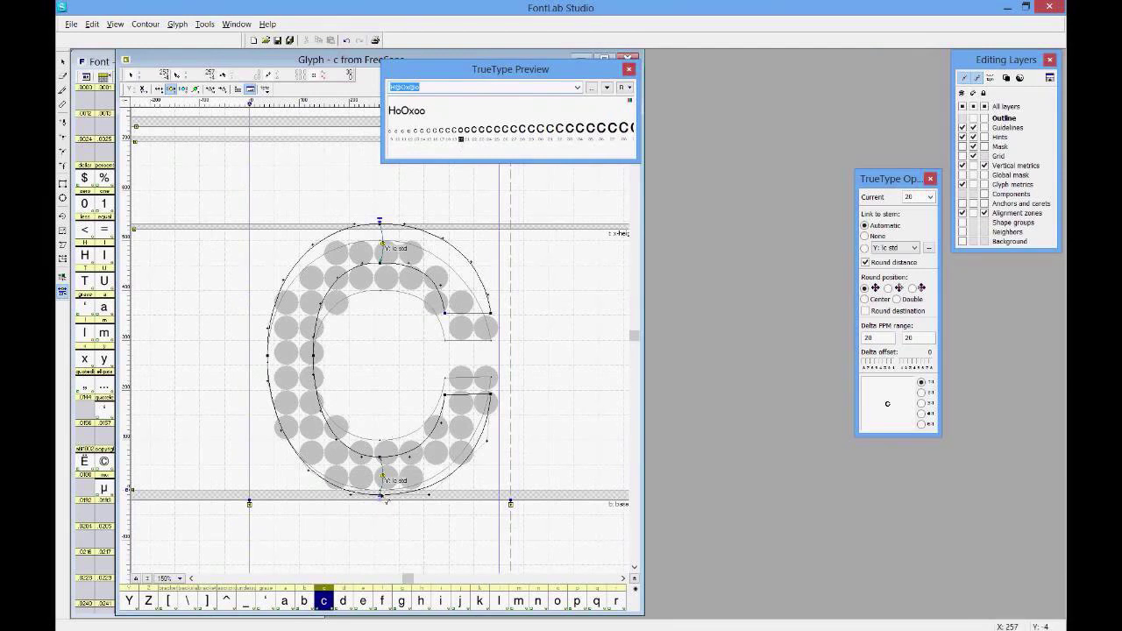
left_click(454, 139)
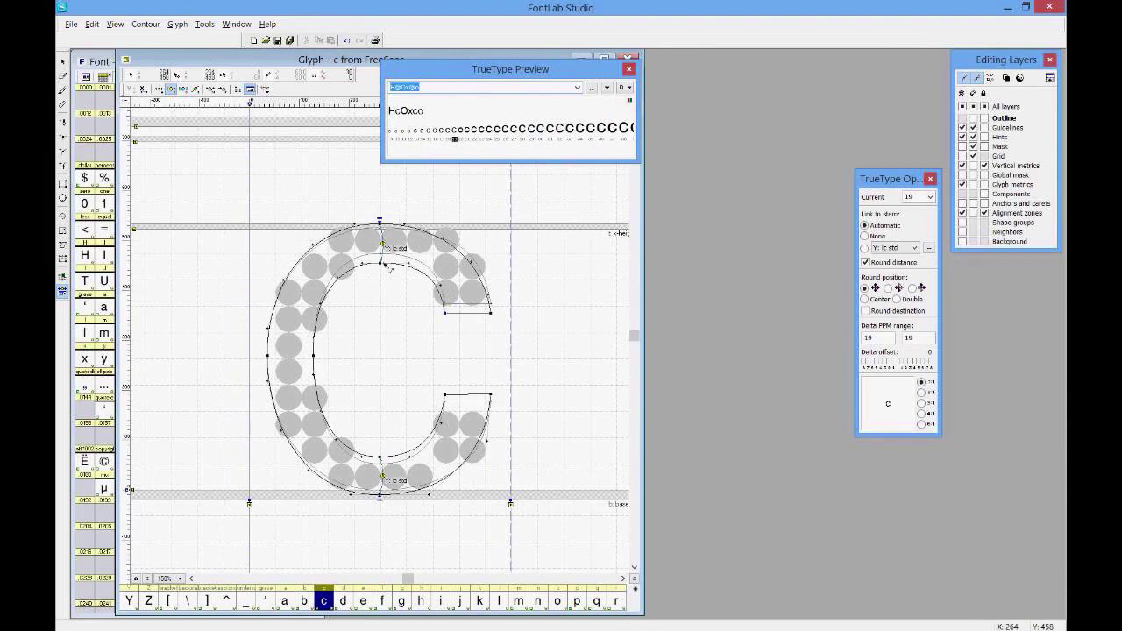
left_click(462, 139)
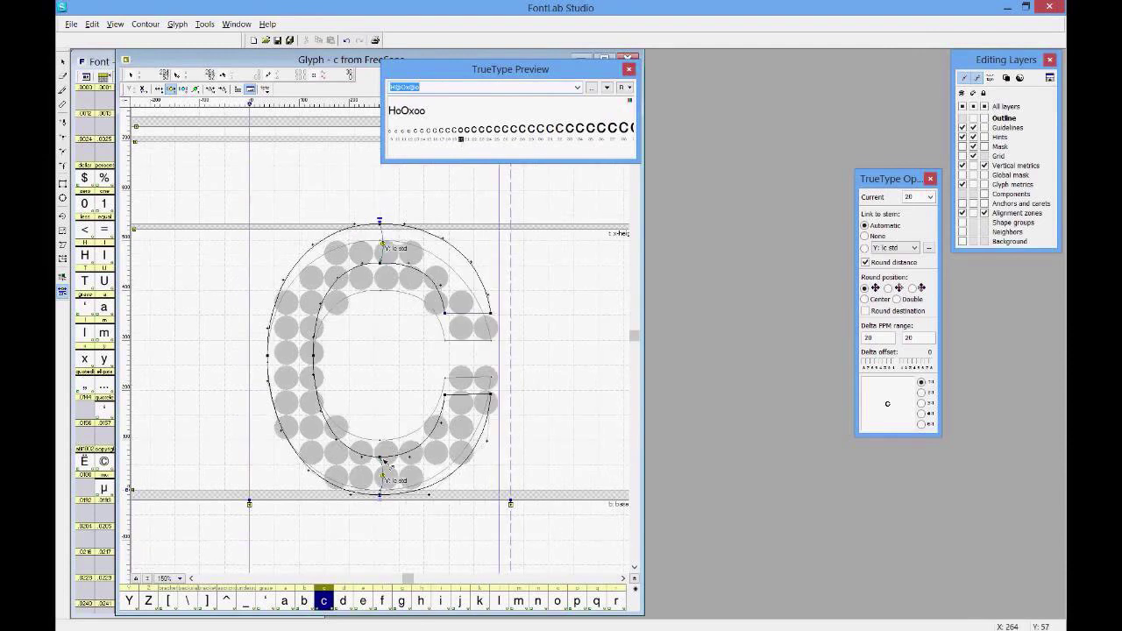
left_click(422, 139)
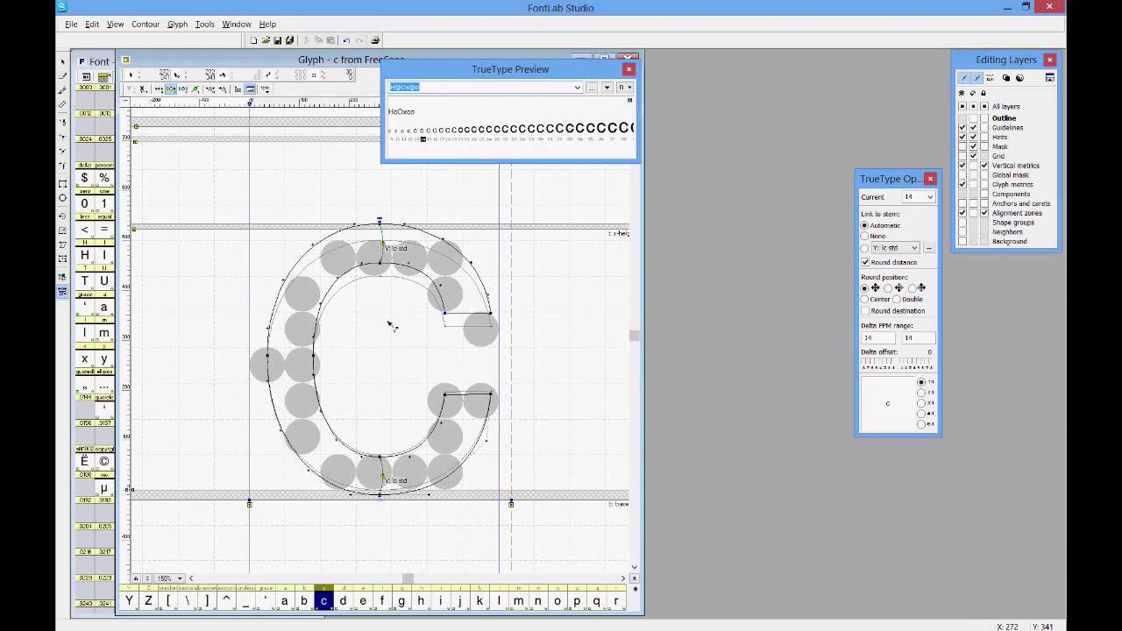
Step: Convert the hints of glyph c to instructions
right_click(389, 324)
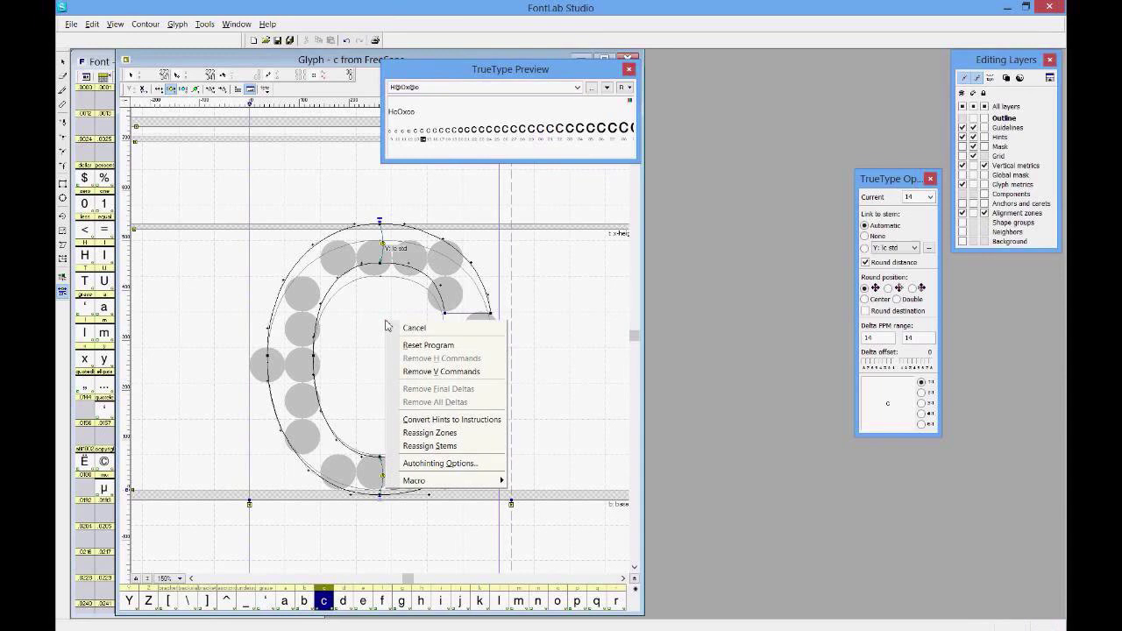
left_click(397, 421)
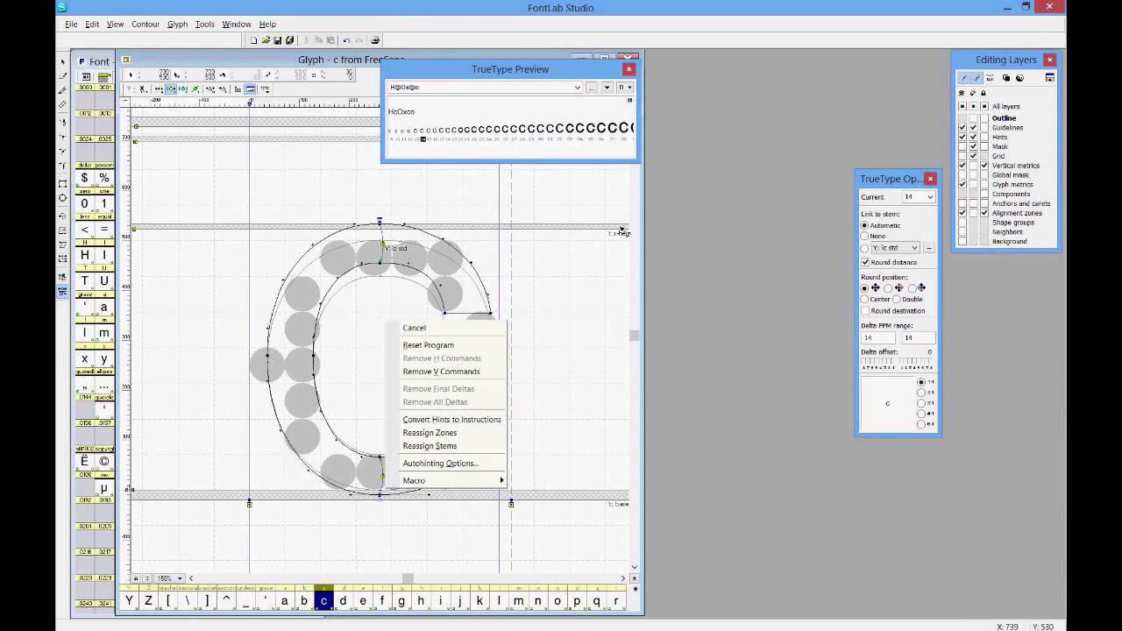
right_click(555, 308)
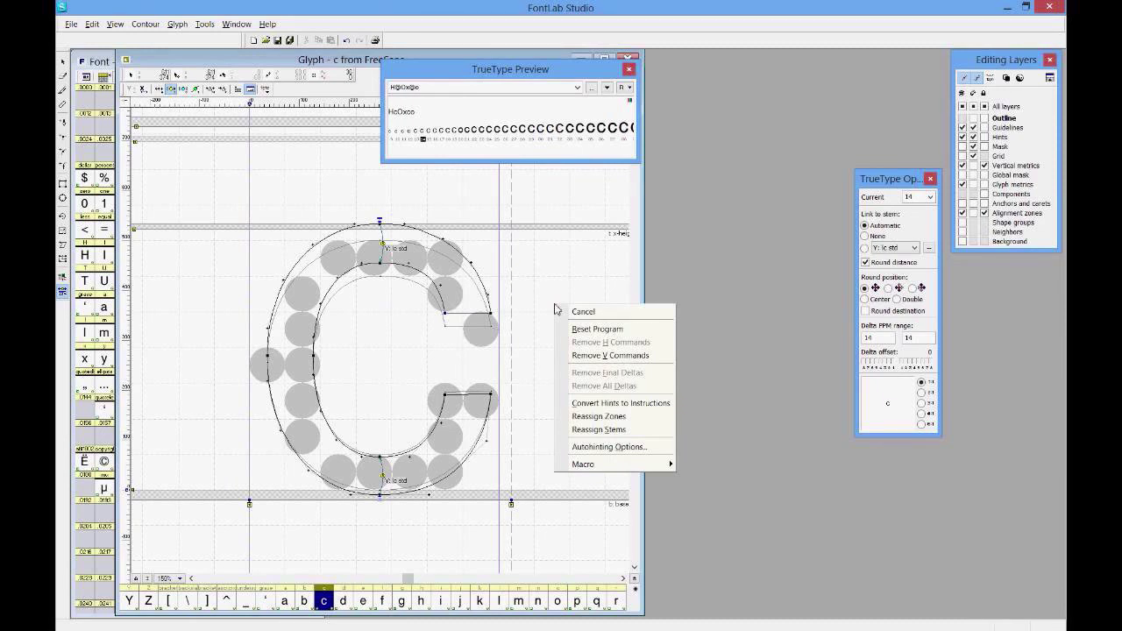
left_click(580, 408)
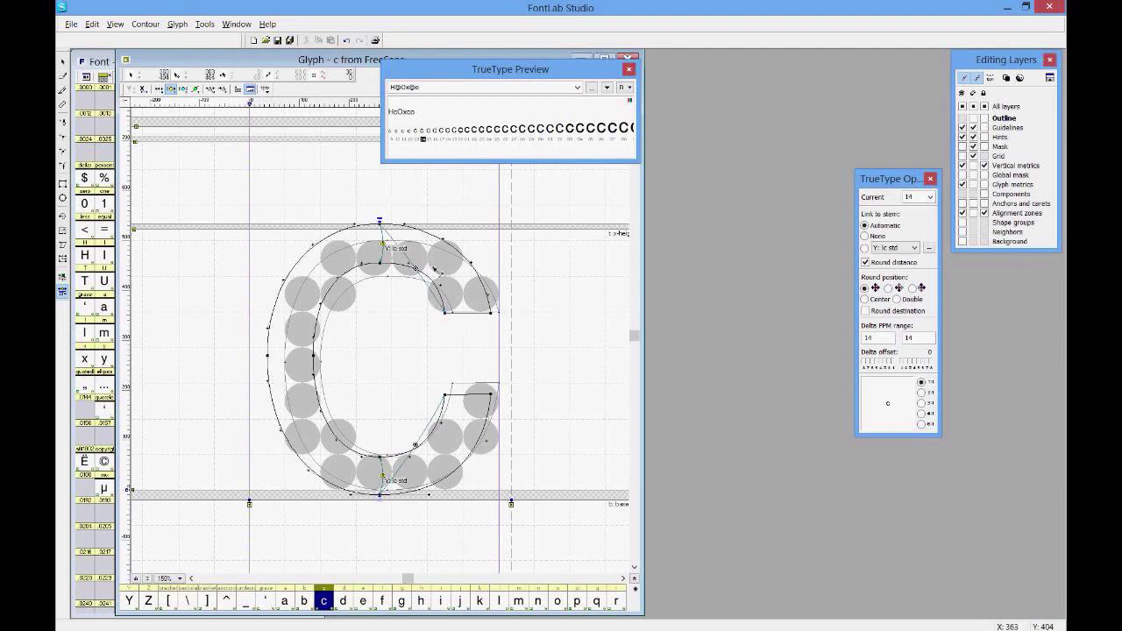
Step: Check the distance alignment options of the link to c's upper terminal and choose Do Not Link to Stem
right_click(417, 274)
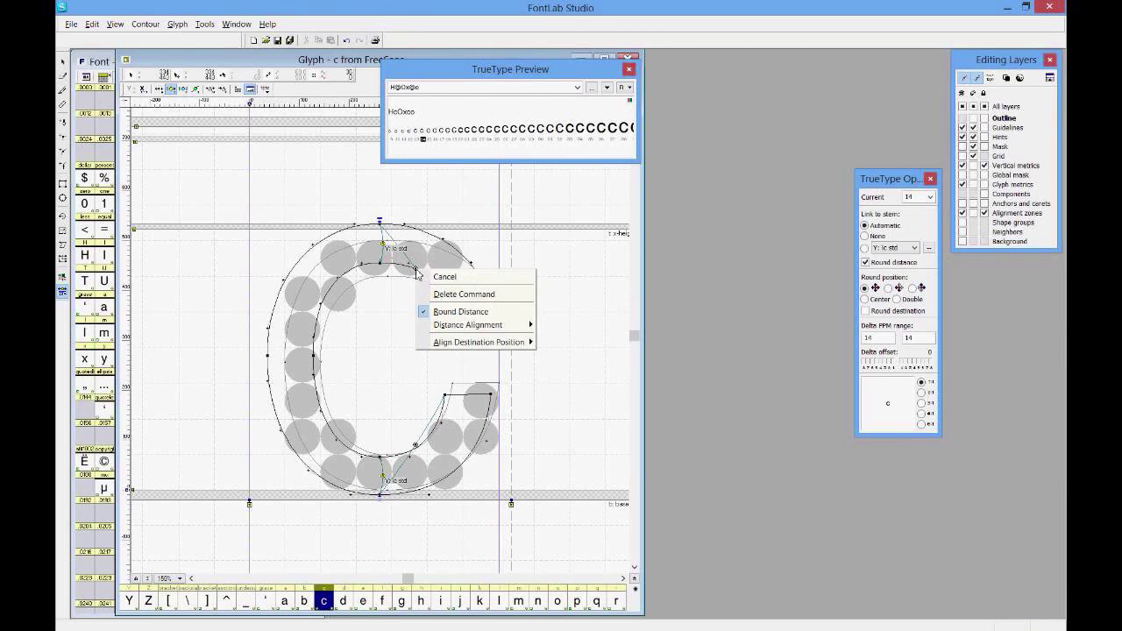
mouse_move(445, 330)
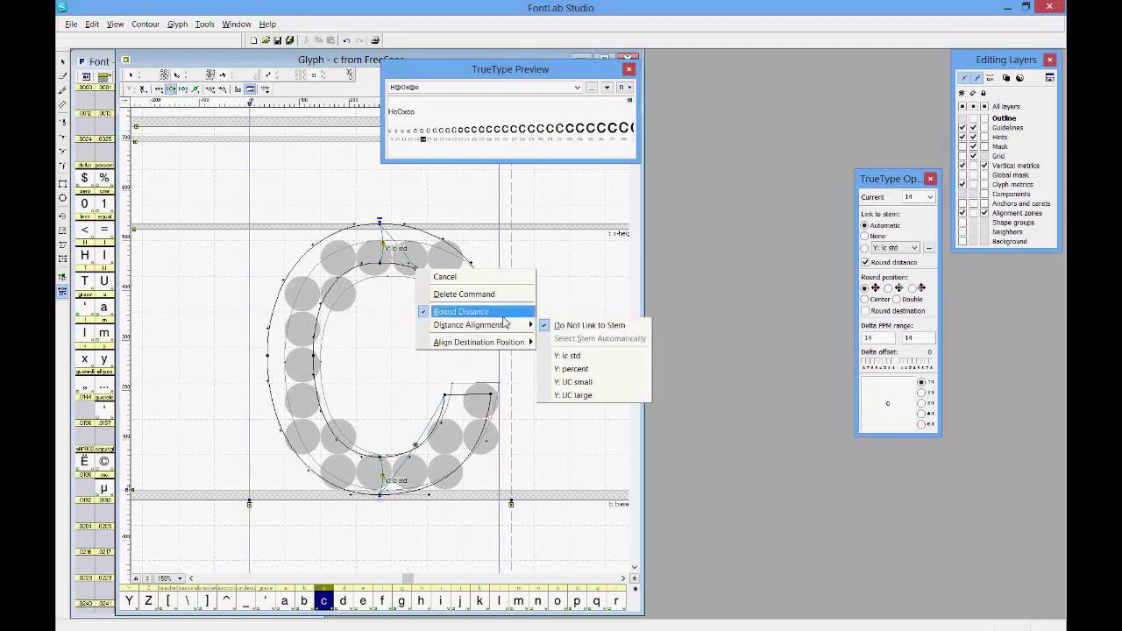
left_click(596, 325)
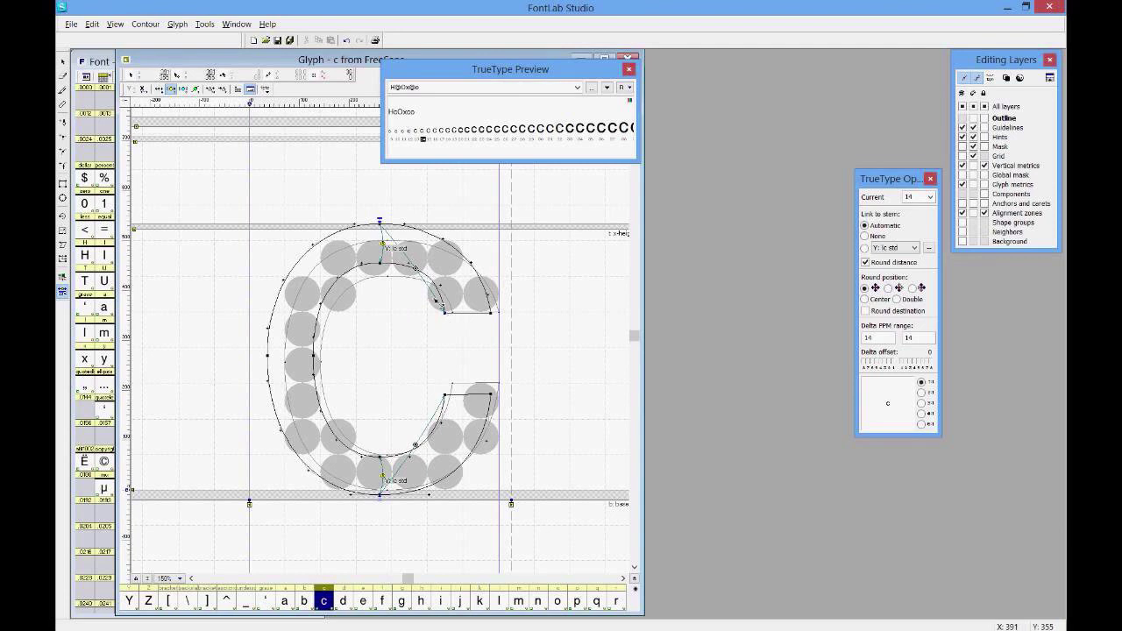
Step: Delete the link to c's upper terminal and undo the deletion
right_click(417, 271)
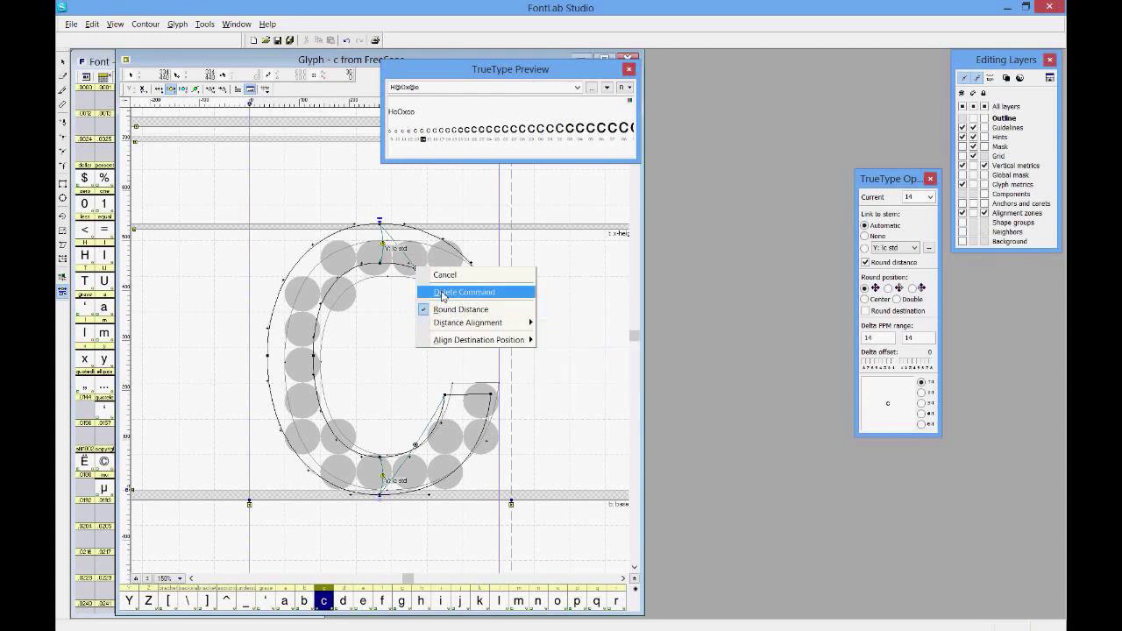
left_click(443, 293)
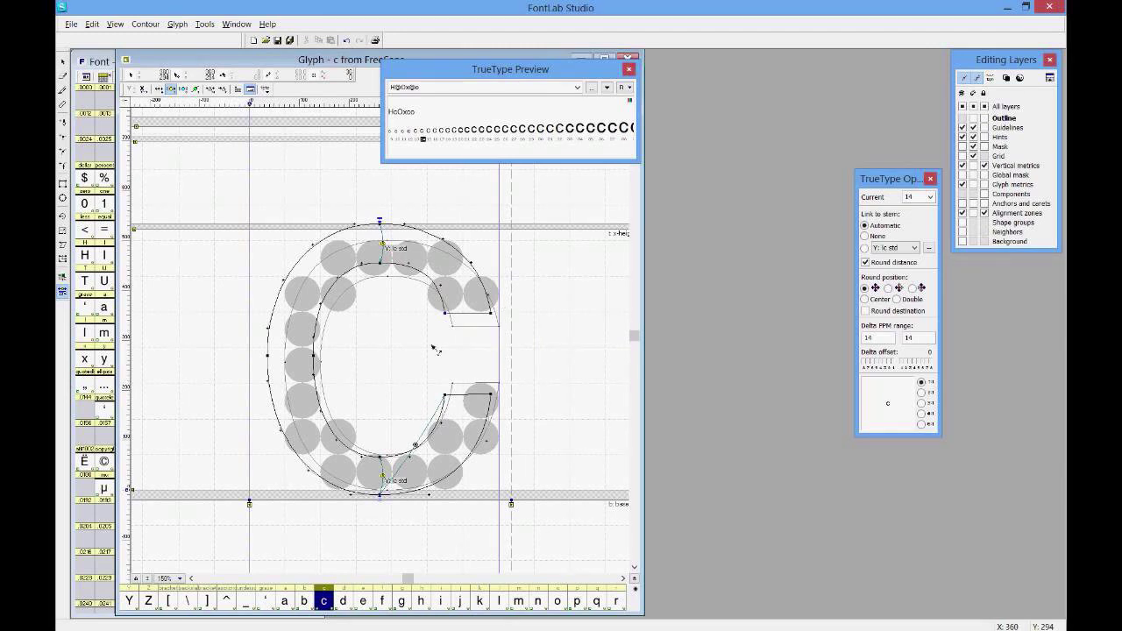
key("ctrl+z")
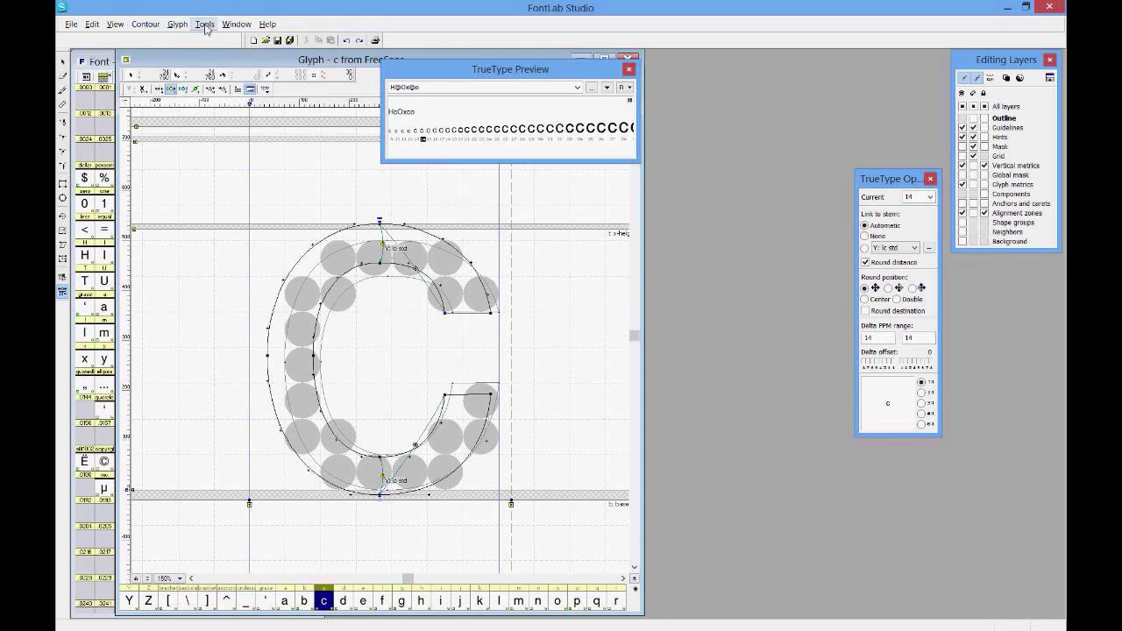
left_click(205, 24)
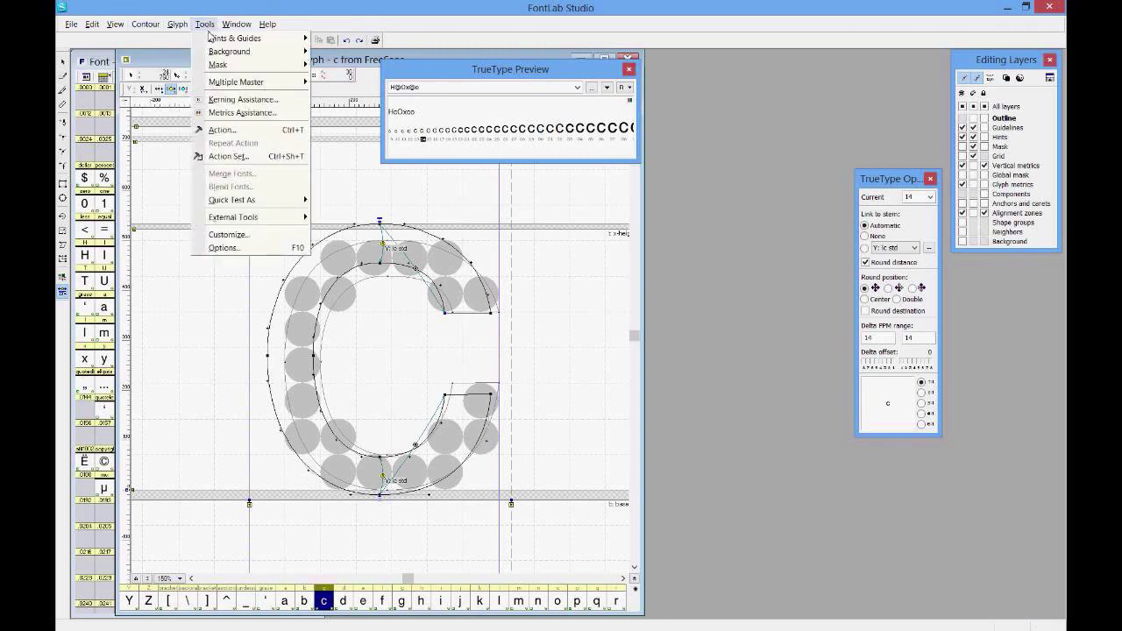
left_click(257, 164)
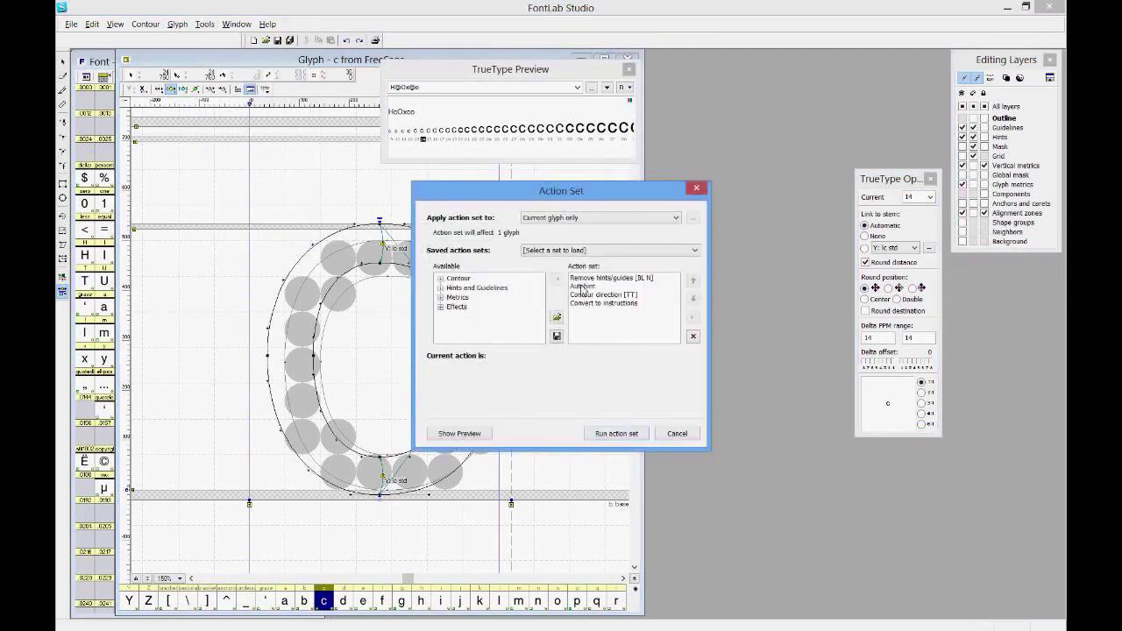
left_click(596, 217)
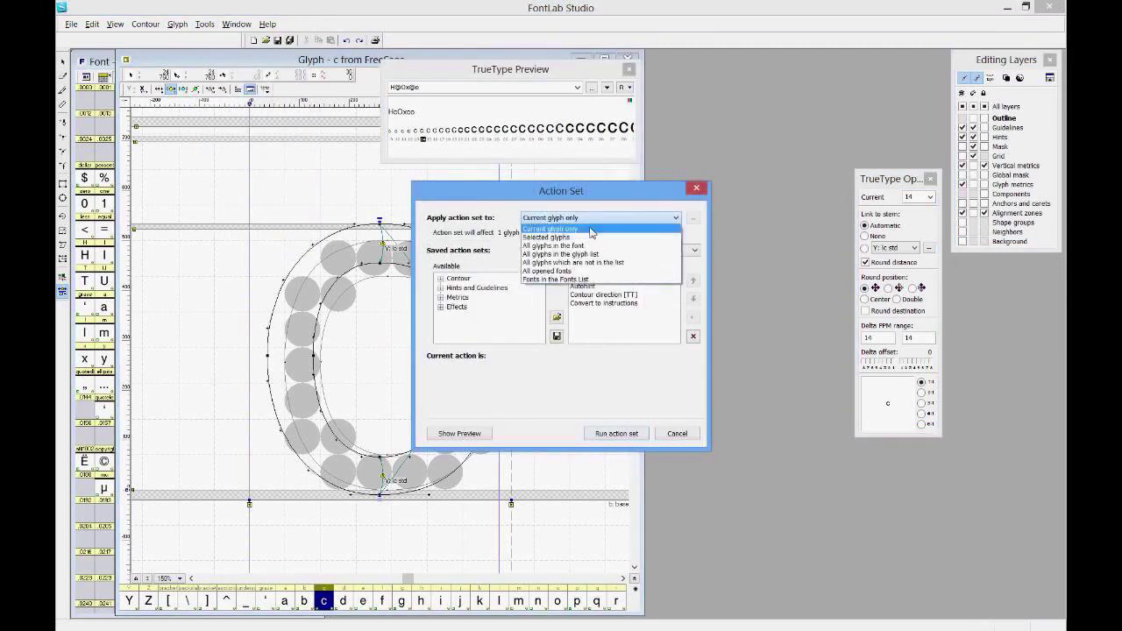
left_click(591, 247)
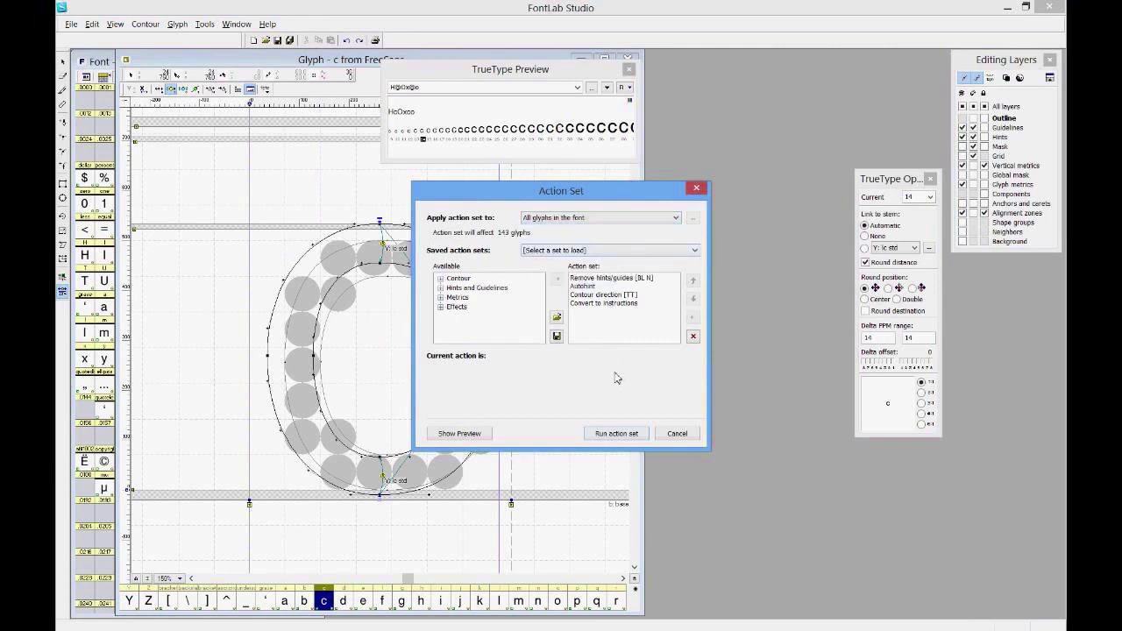
left_click(676, 433)
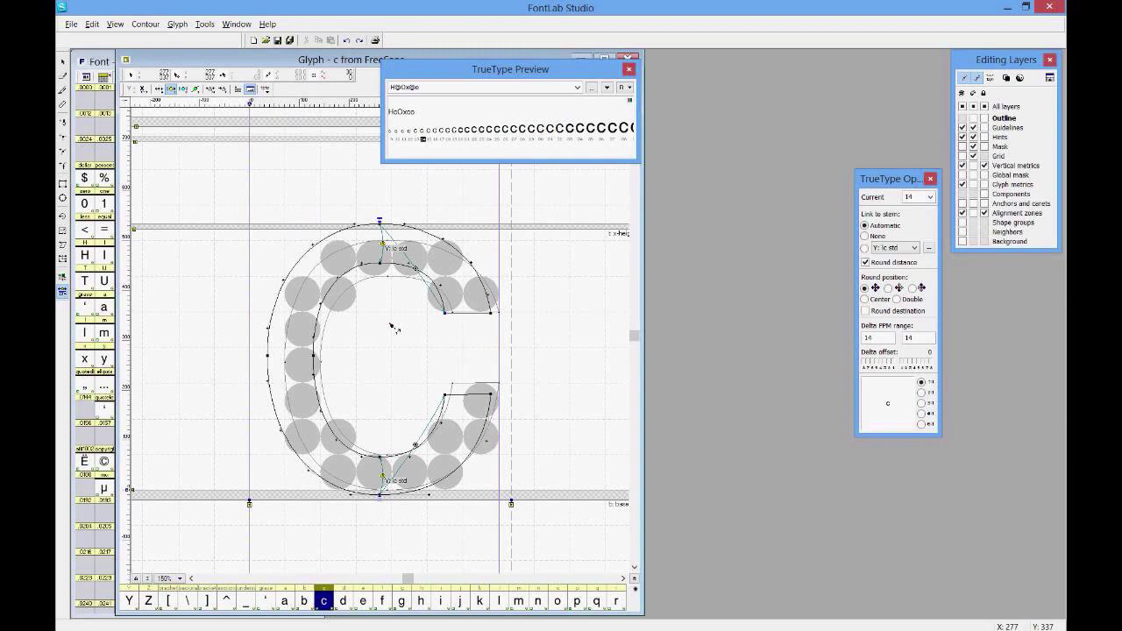
Step: Go to glyph d and on to glyph v, and examine their vertical hinting
key("ctrl+bracketright")
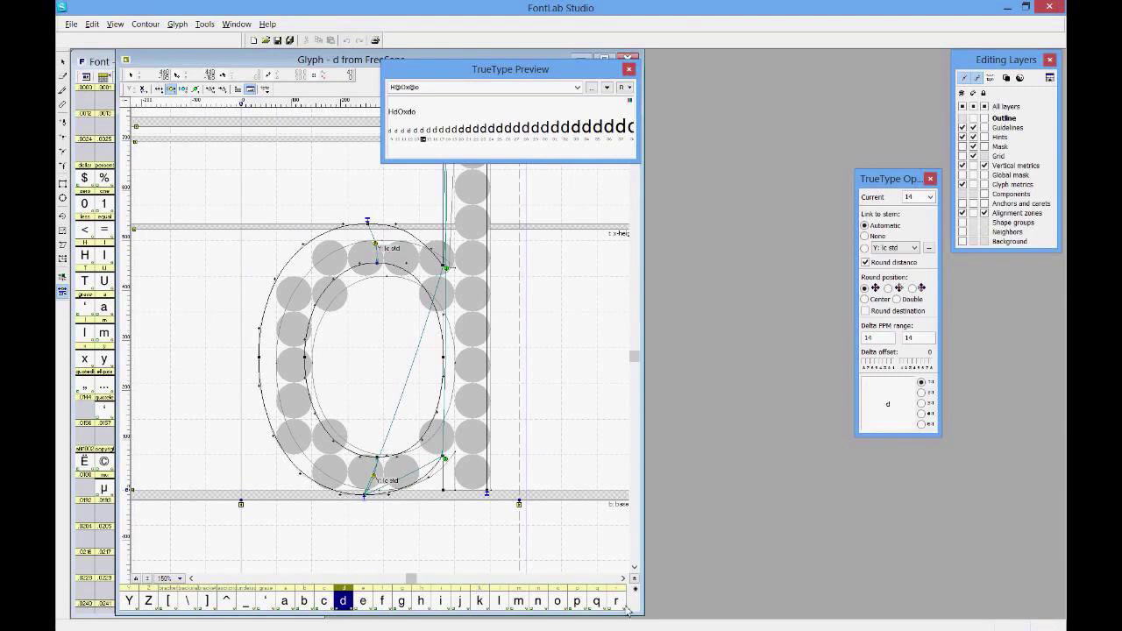
scroll(614, 600, "right", 5)
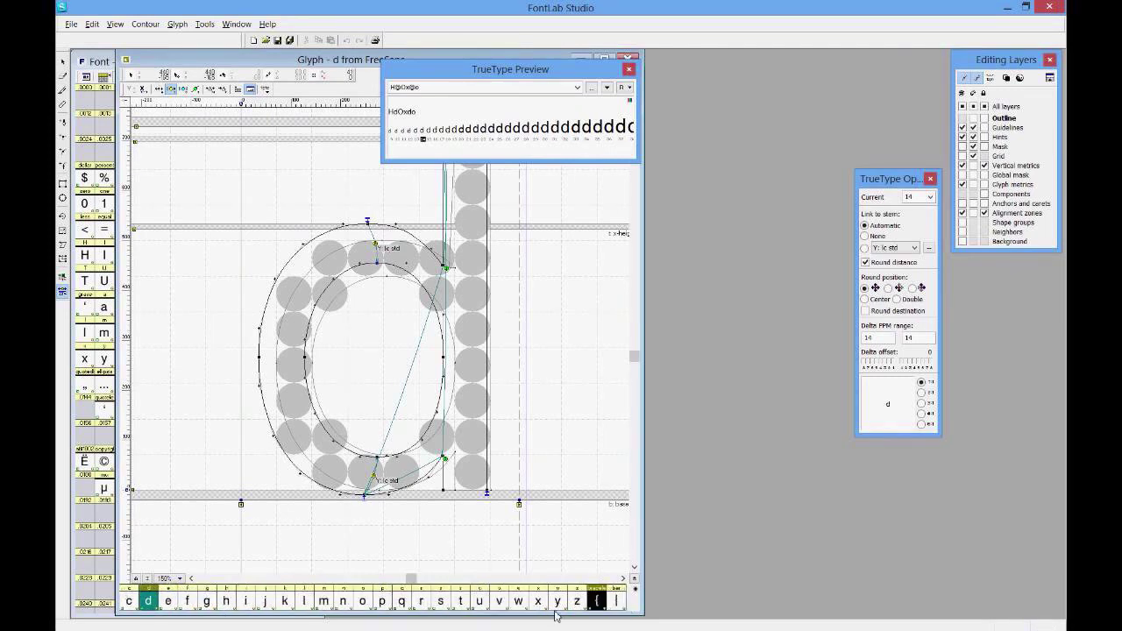
left_click(498, 602)
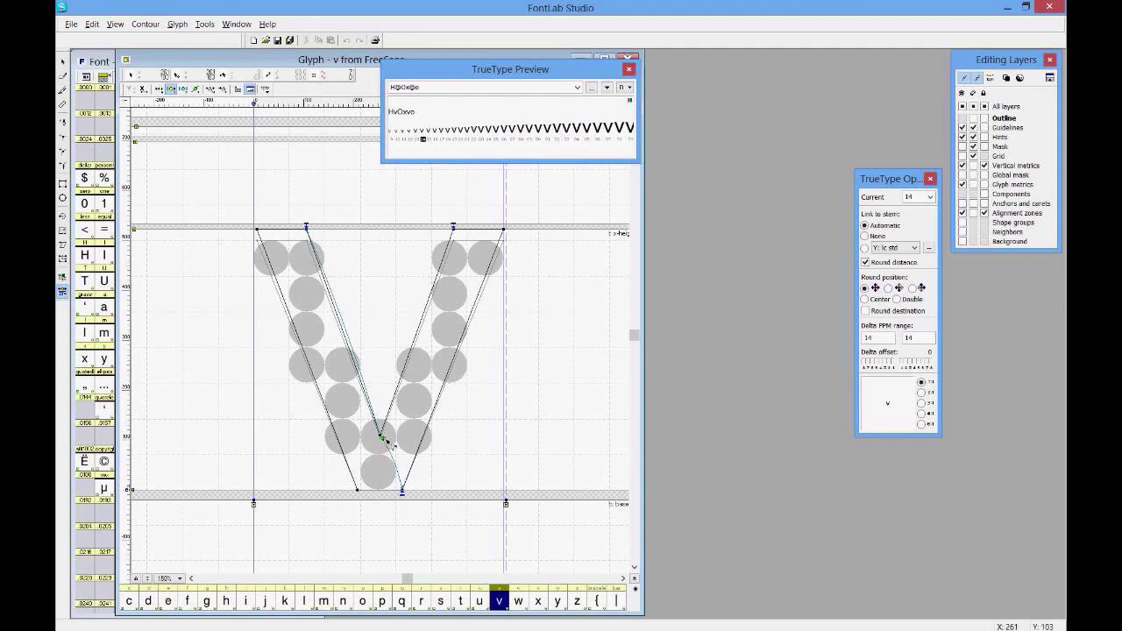
Step: Delete the interpolation of glyph v's inner vertex and interpolate that vertex again between the baseline and x-height points
right_click(385, 440)
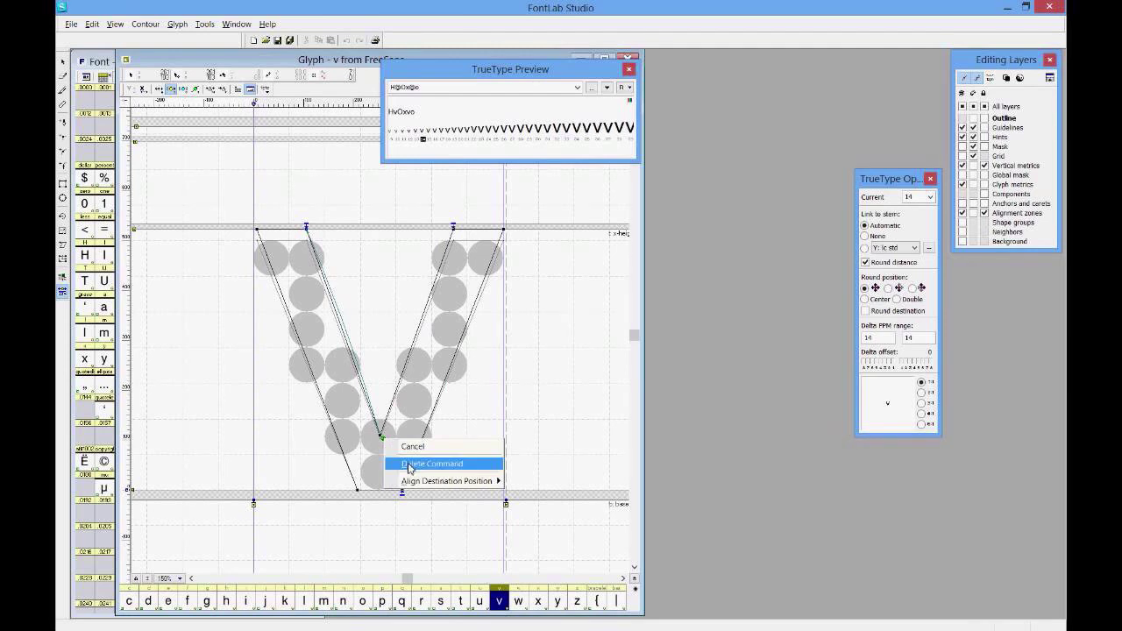
left_click(408, 464)
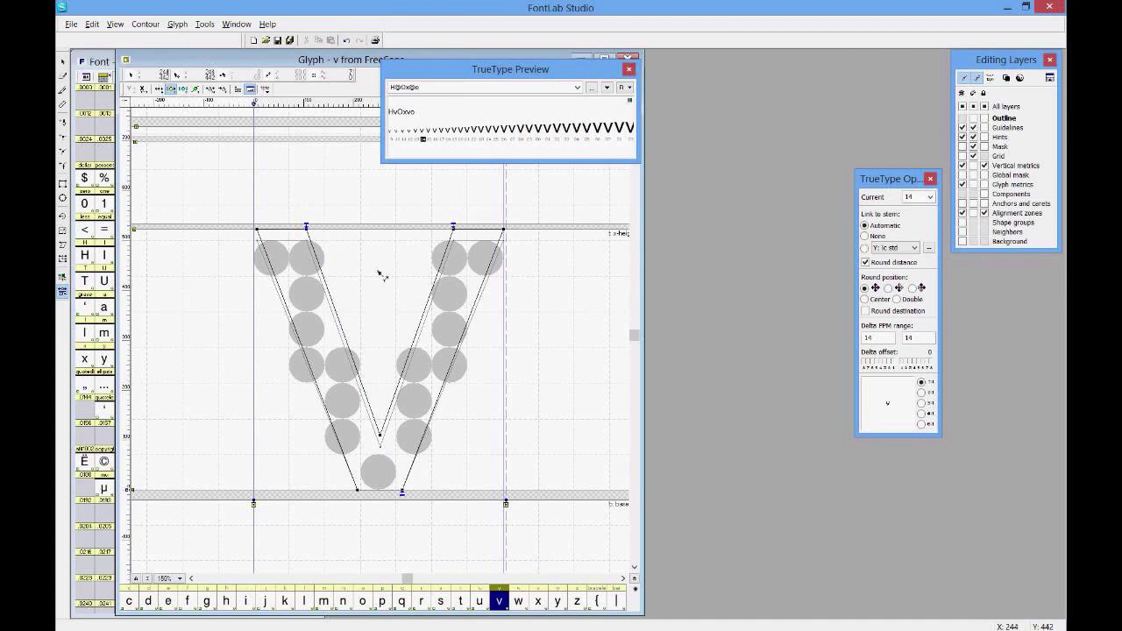
left_click(197, 91)
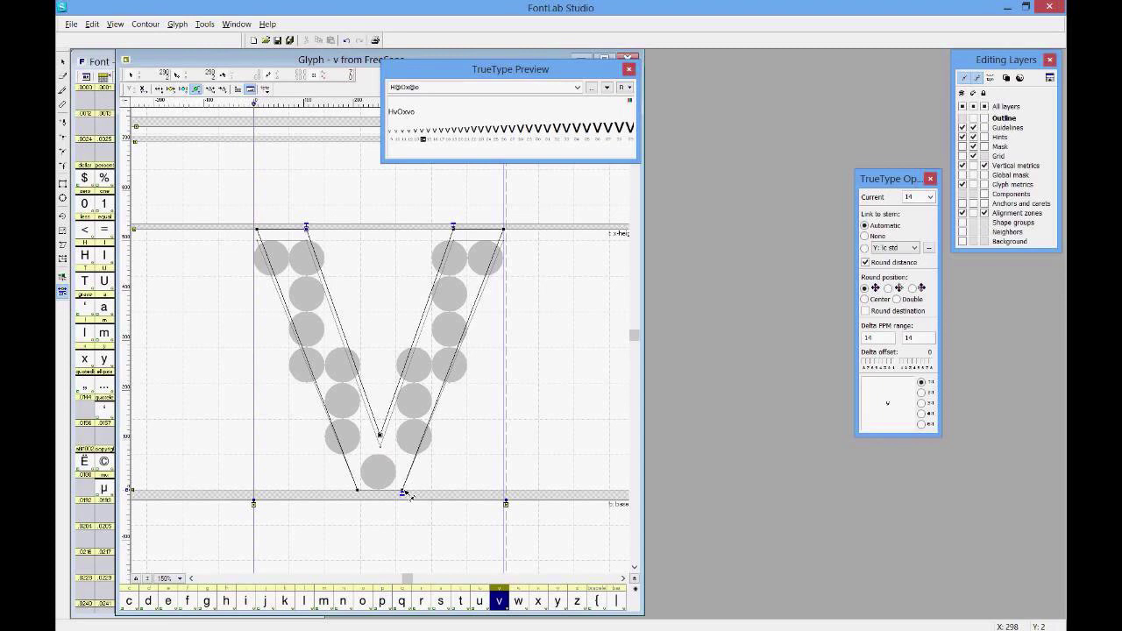
key("Right")
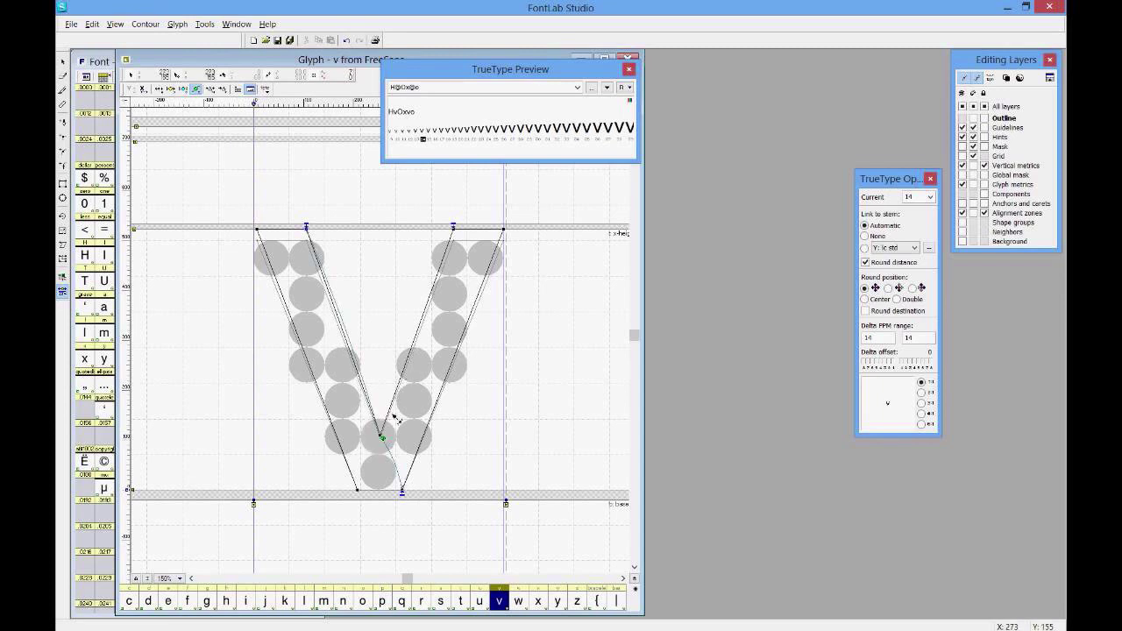
Step: Go to glyph e and delete the link to its lower terminal and the double link across the crossbar
left_click(169, 603)
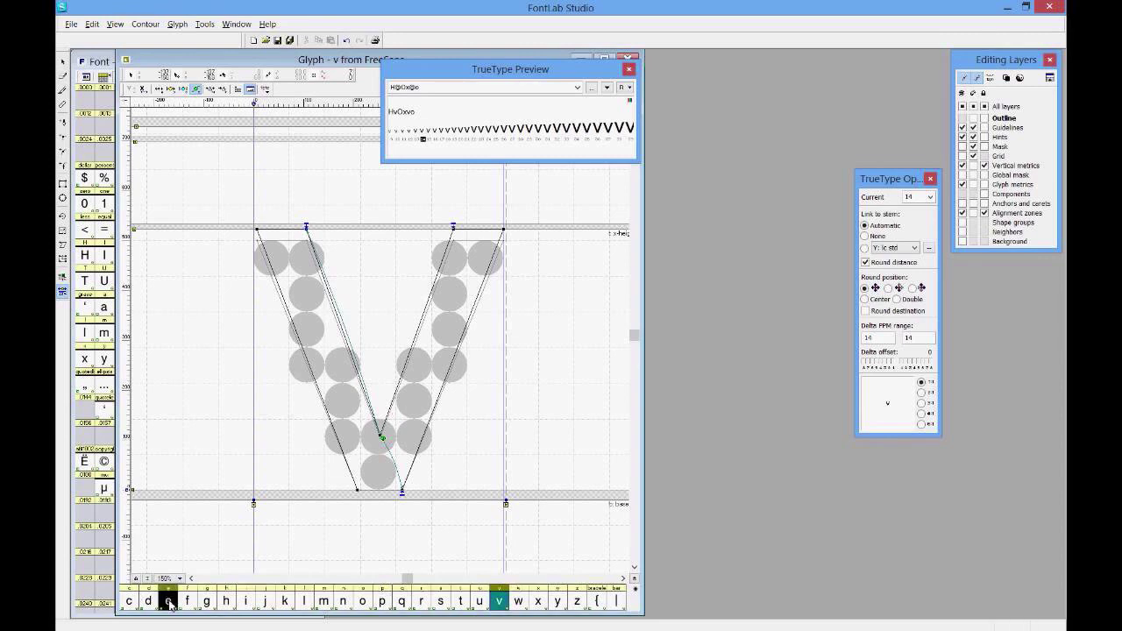
left_click(169, 603)
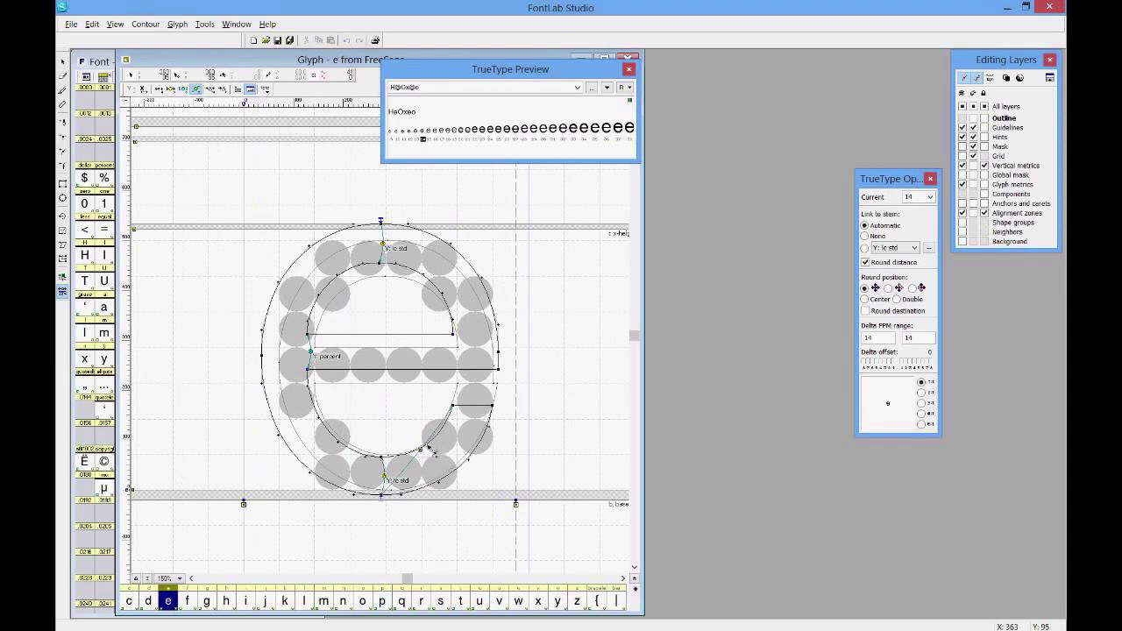
right_click(422, 452)
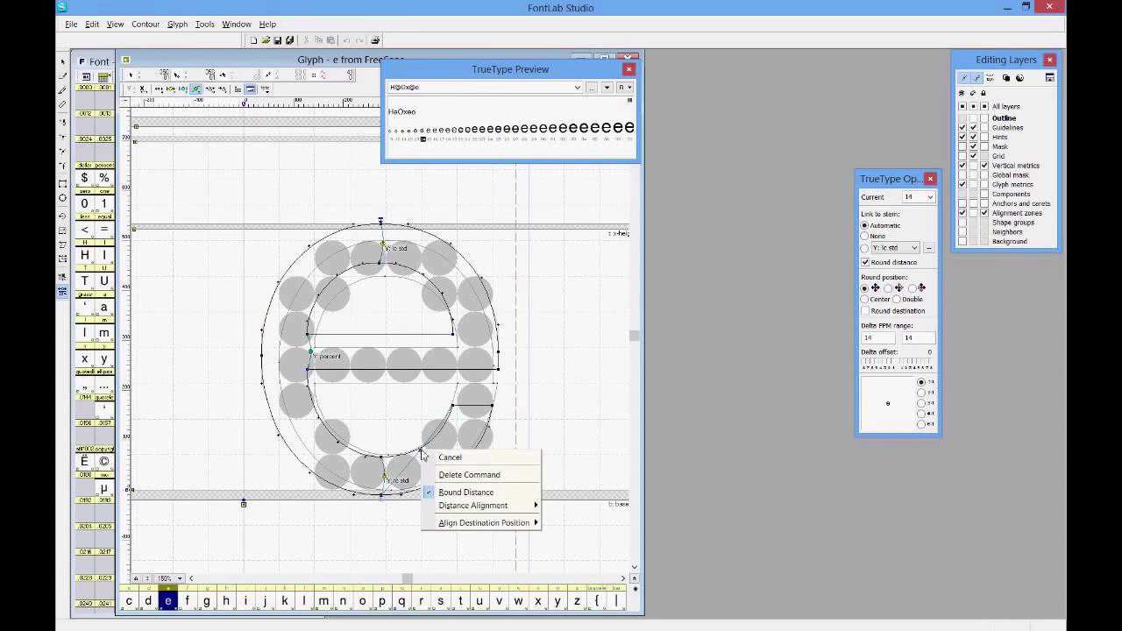
left_click(459, 478)
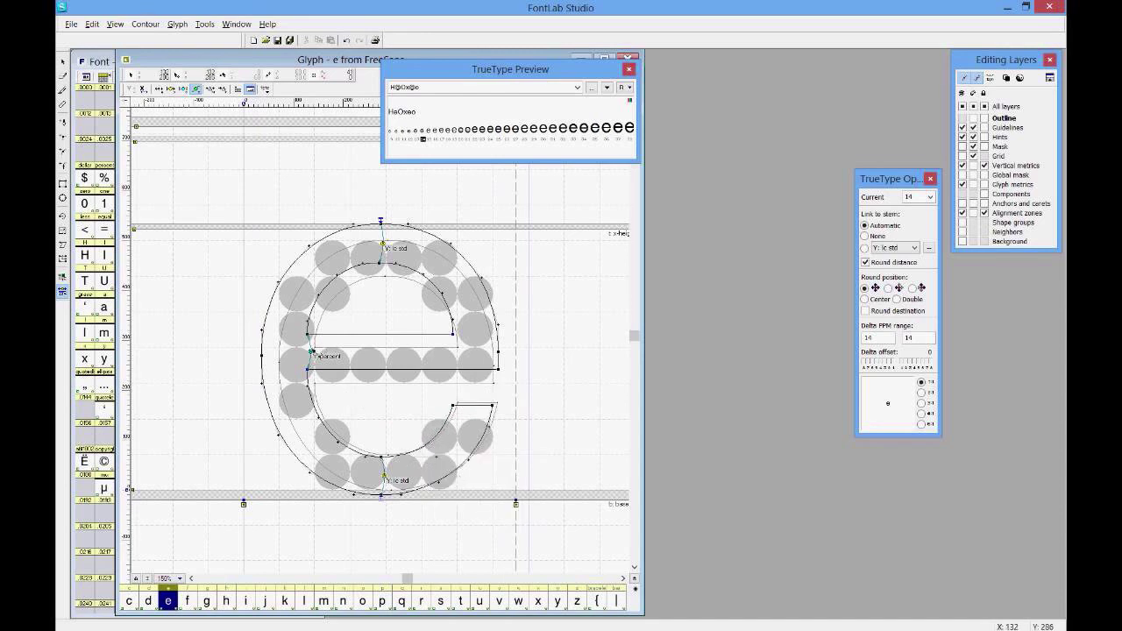
right_click(312, 354)
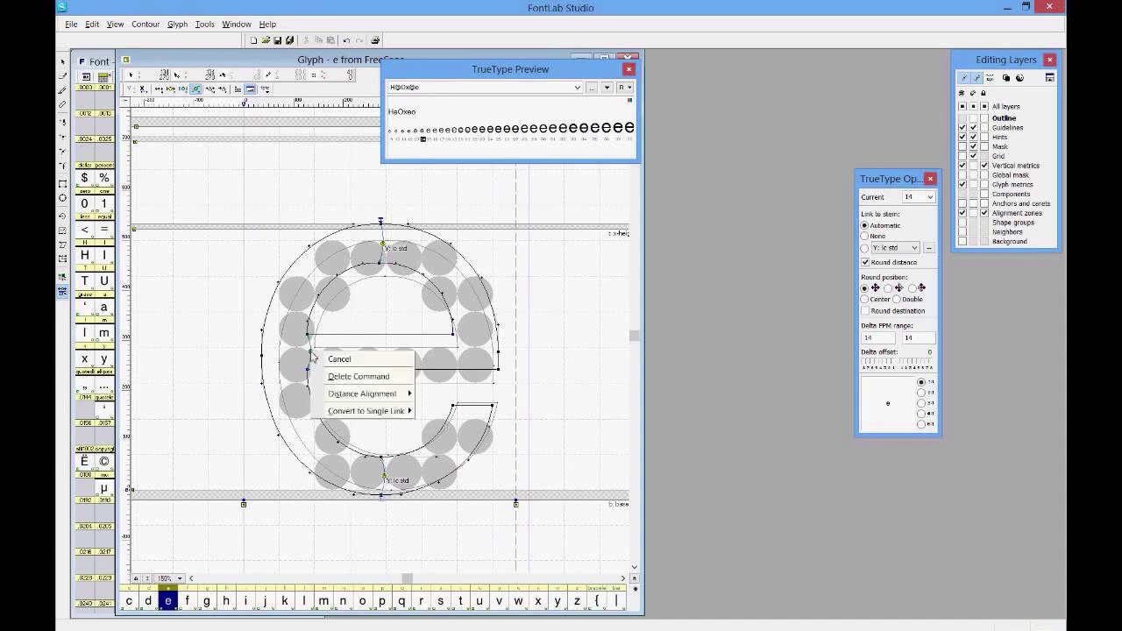
left_click(347, 378)
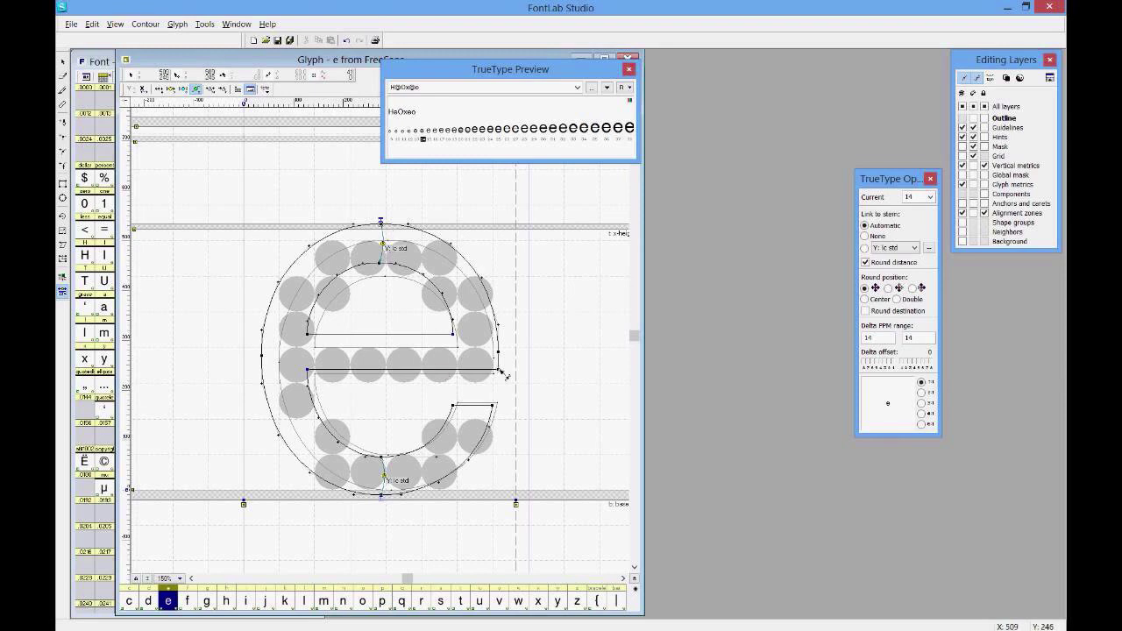
Step: Interpolate the right end of e's lower crossbar edge between the glyph's top and bottom, aligned to Closest Pixel Edge
left_click_drag(391, 506, 389, 504)
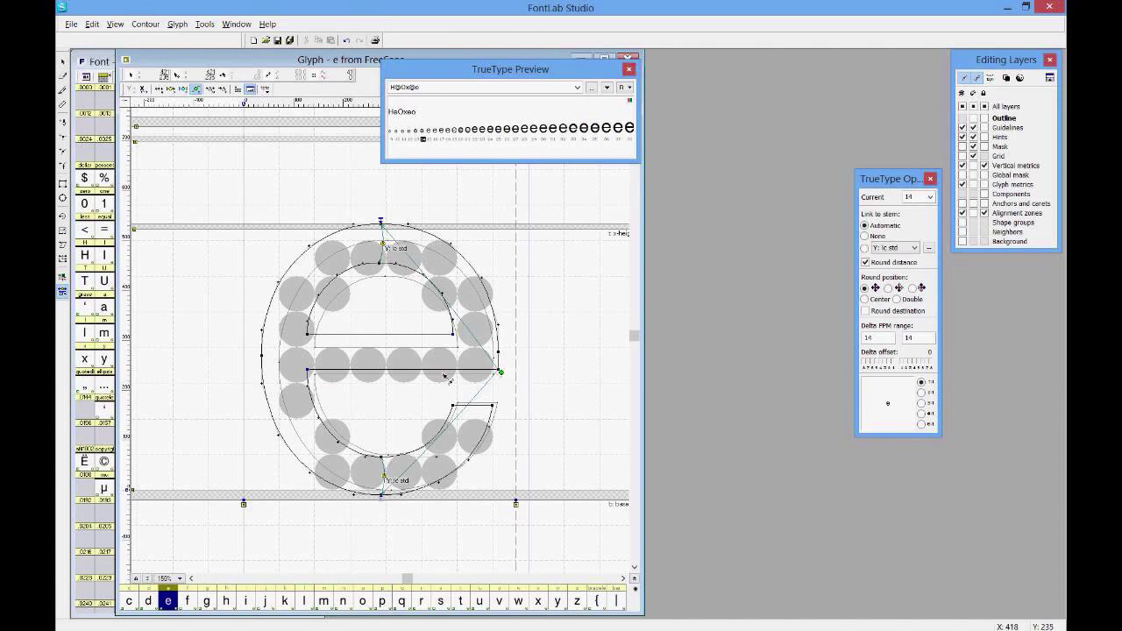
right_click(502, 377)
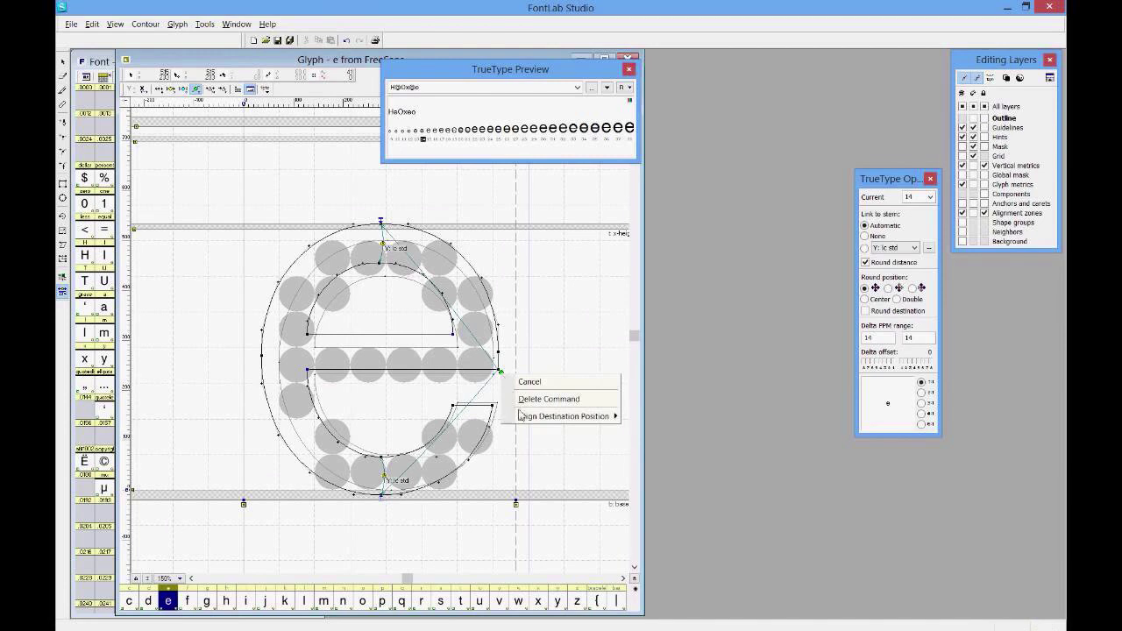
mouse_move(523, 420)
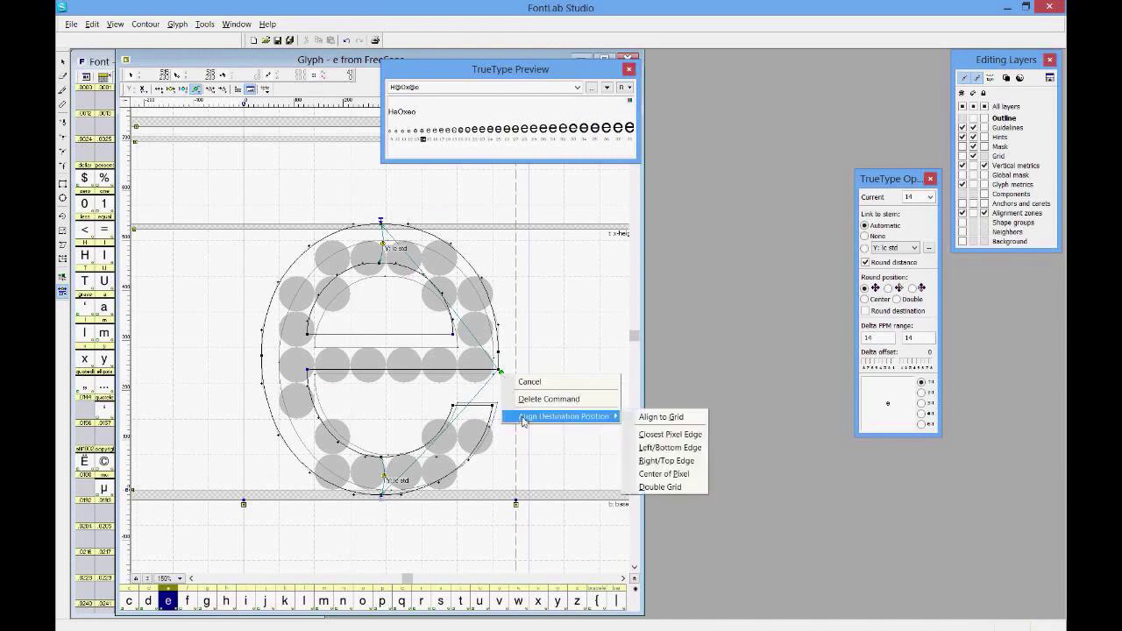
left_click(661, 434)
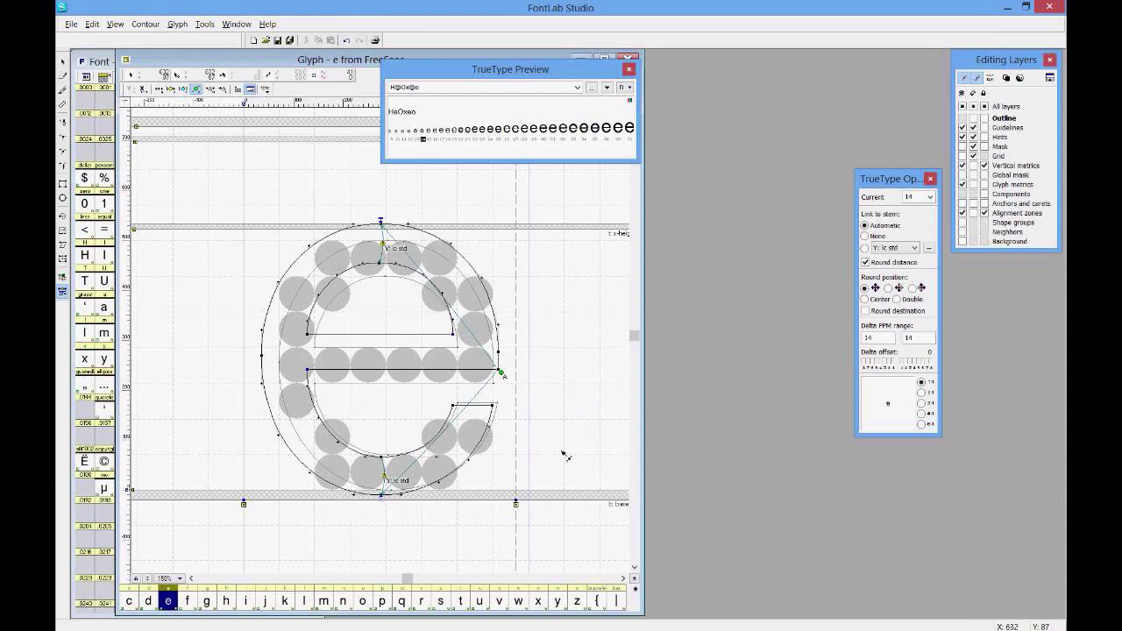
Step: Link e's lower crossbar edge to the upper one, and interpolate the lower terminal between the crossbar and the bowl's inner bottom
key("a")
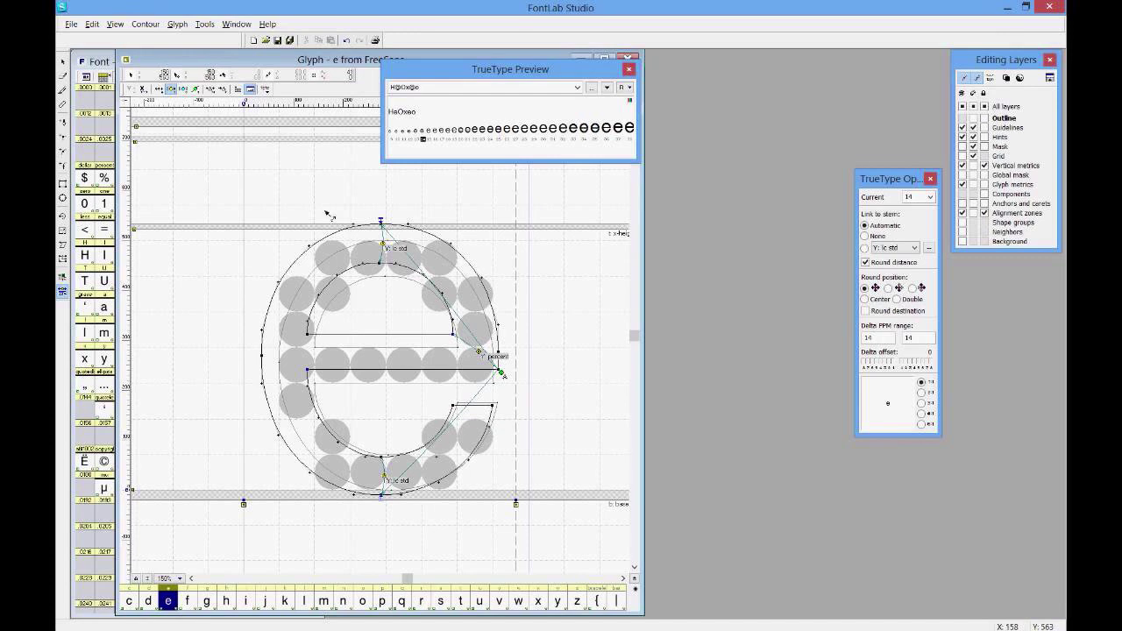
left_click(197, 92)
left_click_drag(504, 375, 387, 460)
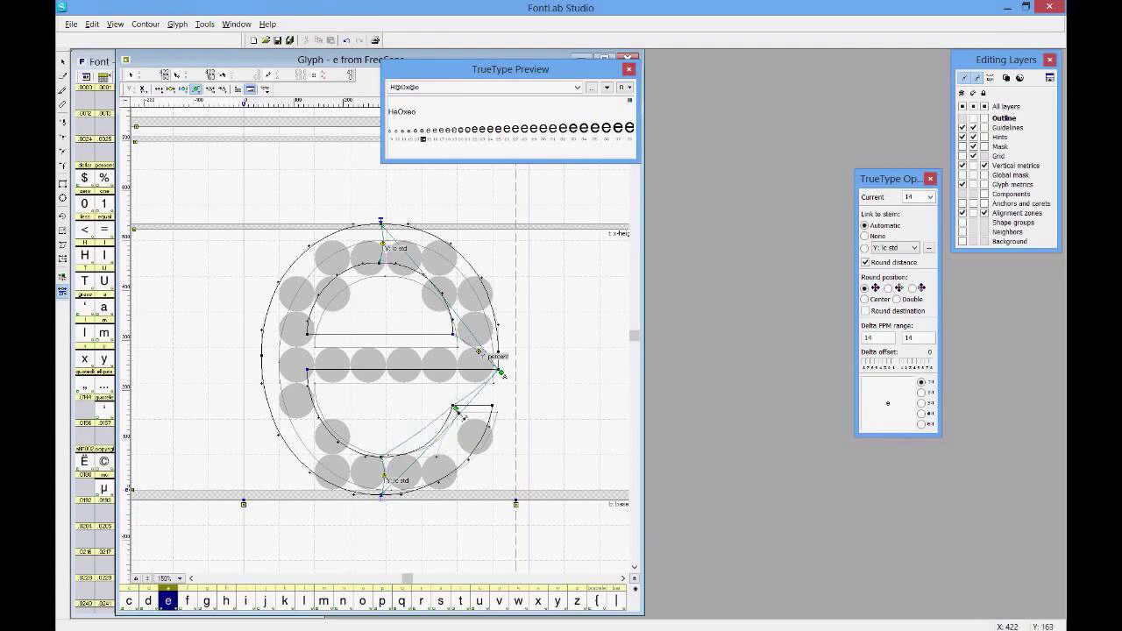
Step: Set the destination alignment of the lower terminal's interpolation in e to Closest Pixel Edge
right_click(456, 413)
mouse_move(517, 453)
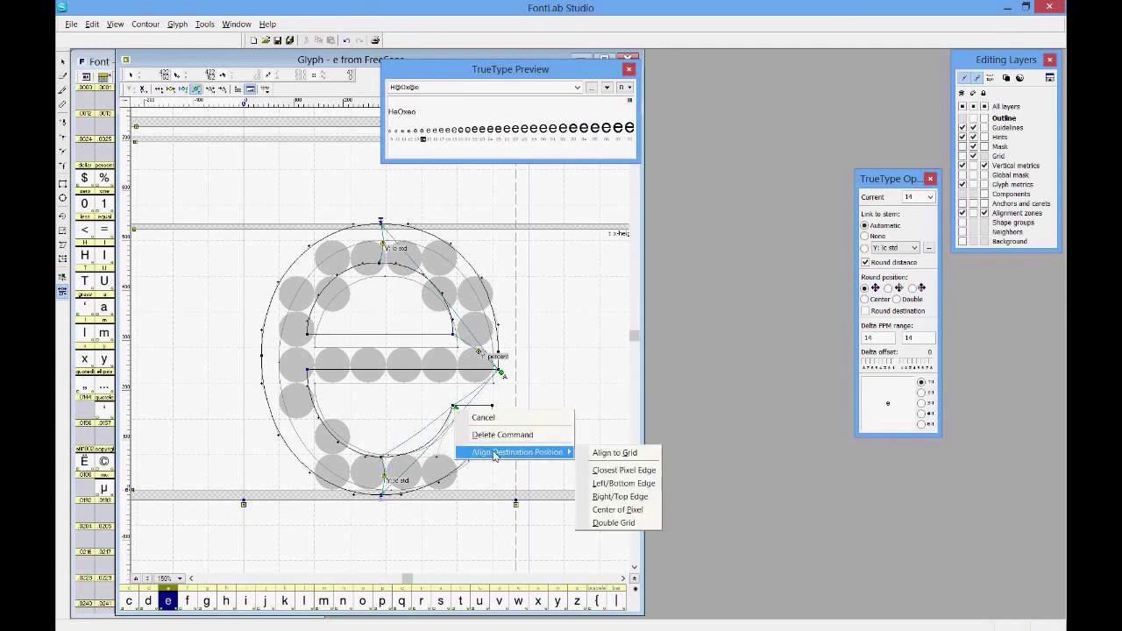
left_click(619, 472)
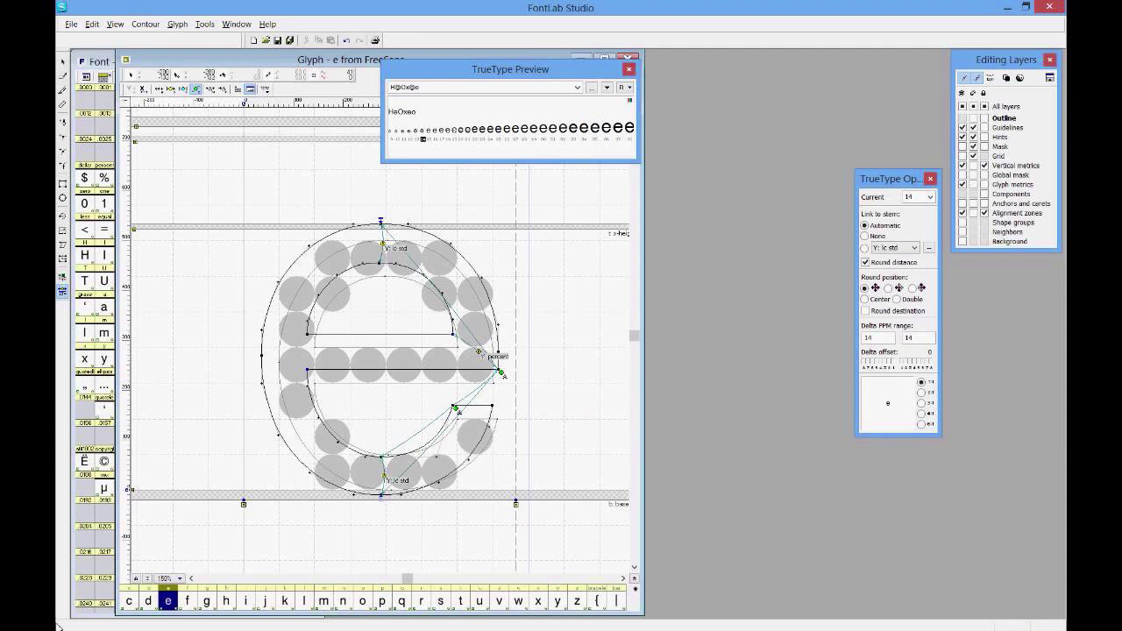
Step: Go to glyph d and move the TrueType Preview off the glyph so the whole ascender is visible
mouse_move(62, 624)
left_click(148, 601)
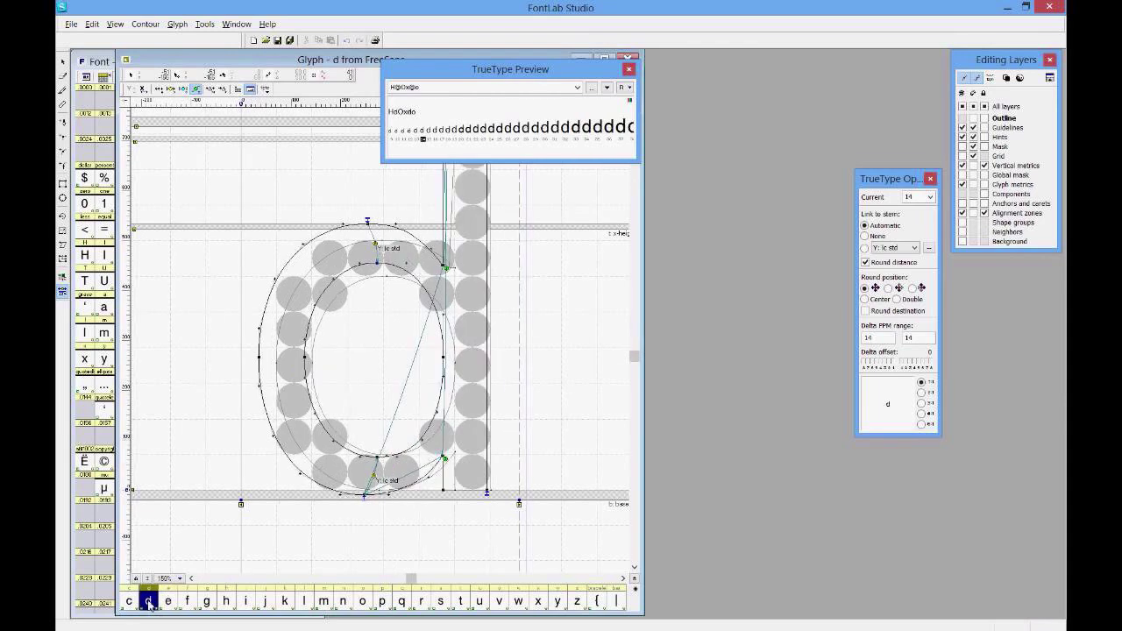
left_click(520, 69)
left_click_drag(521, 70, 788, 58)
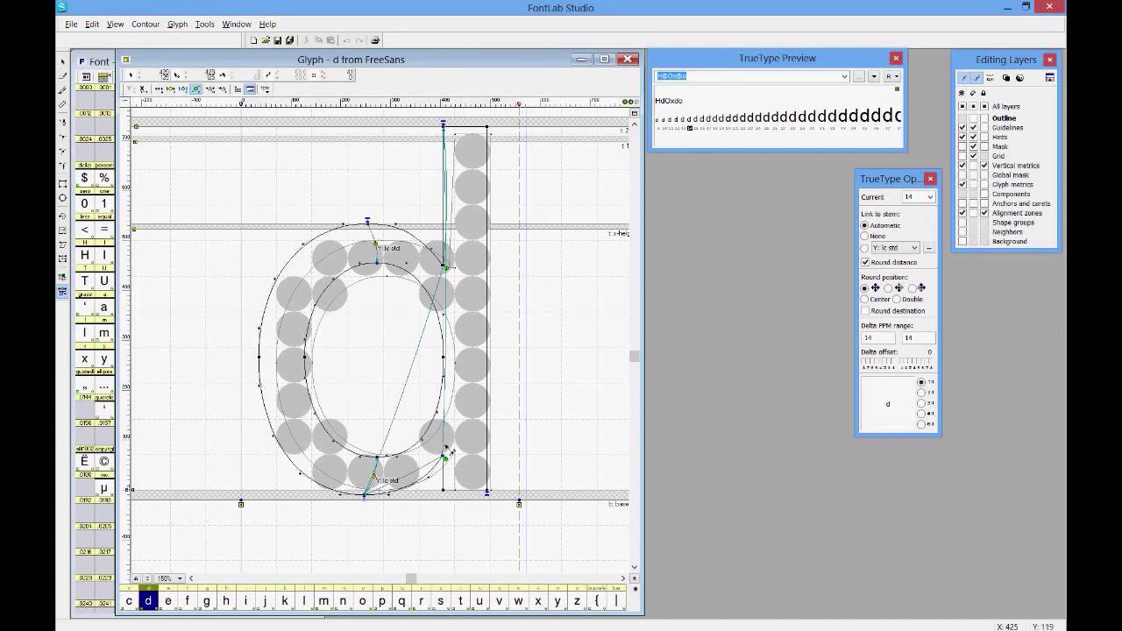
Step: Replace the interpolations at glyph d's two bowl-to-stem joins with new ones running between the bowl's top and bottom
right_click(446, 272)
left_click(490, 292)
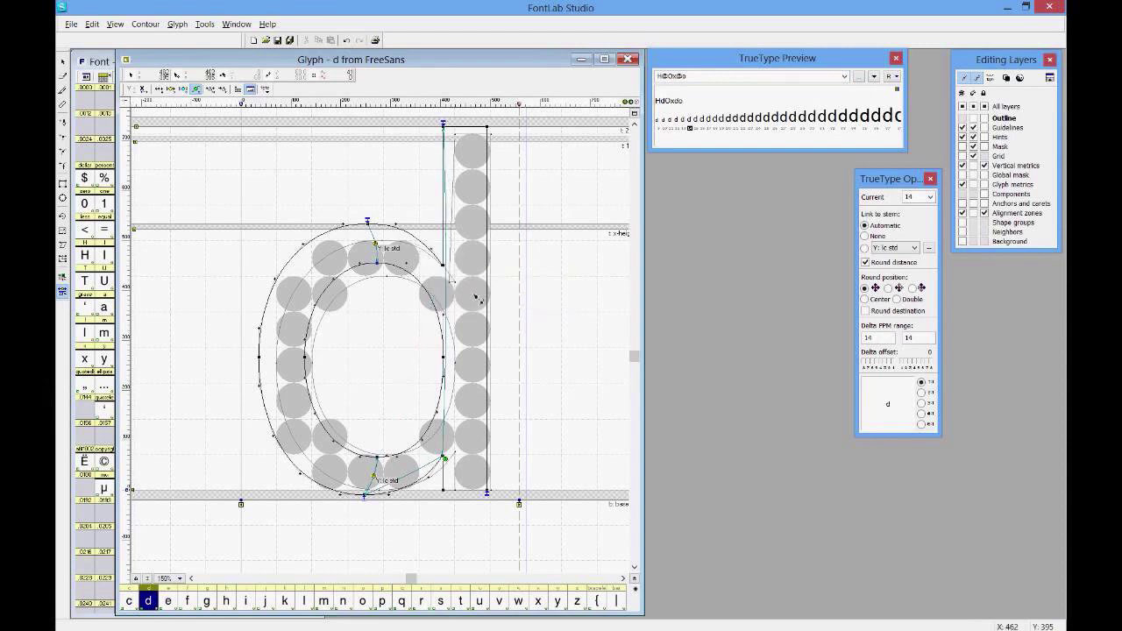
right_click(446, 460)
left_click(491, 486)
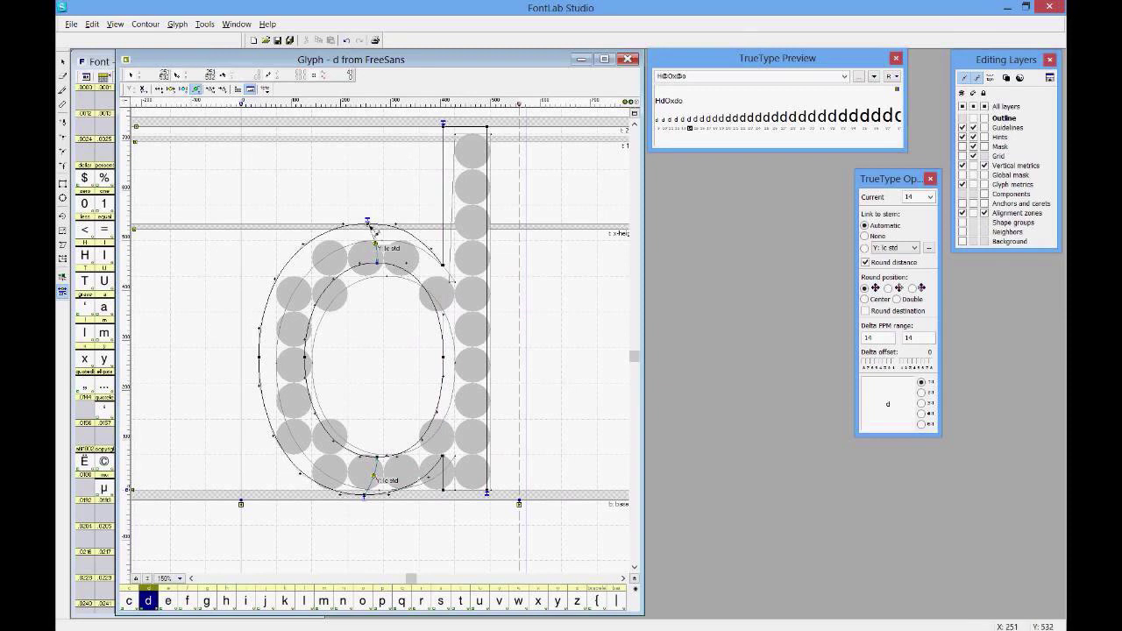
mouse_move(443, 265)
left_mouse_down()
mouse_move(453, 277)
mouse_move(369, 498)
mouse_move(450, 275)
left_mouse_up()
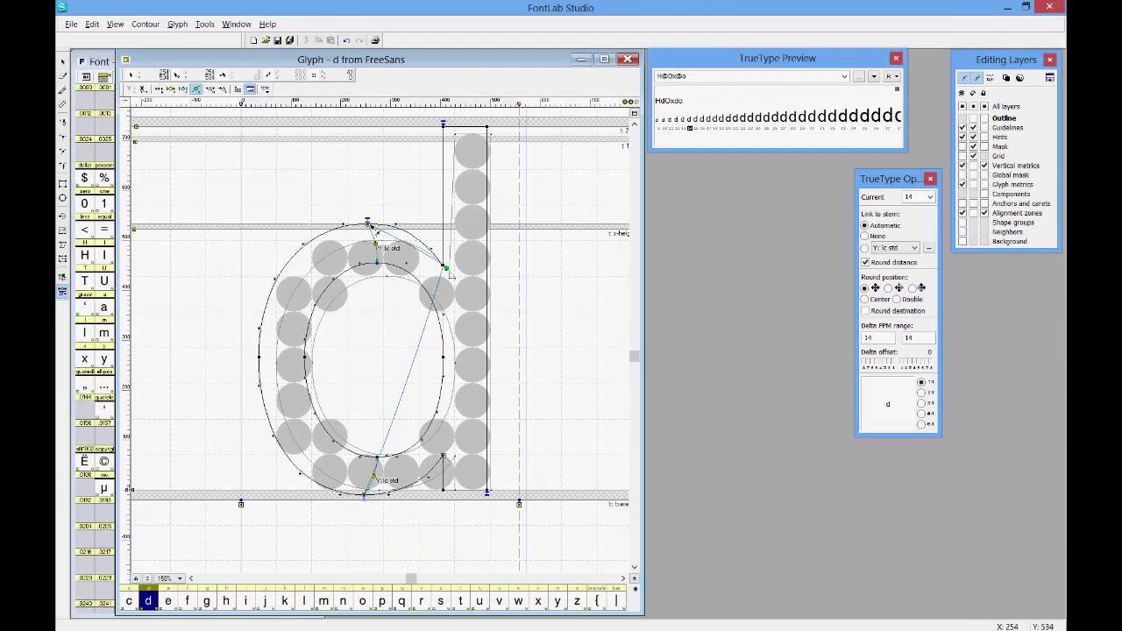
left_click_drag(369, 225, 445, 458)
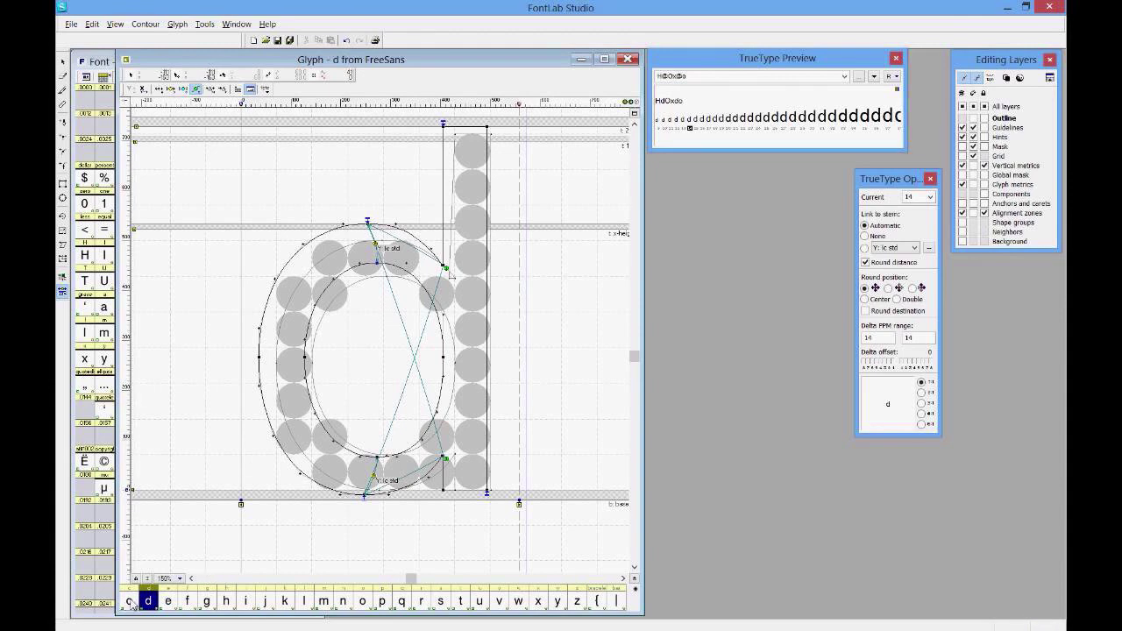
Step: Review the hints of glyph c and glyph v, and check the preview's rendering modes
scroll(129, 605, "up", 1)
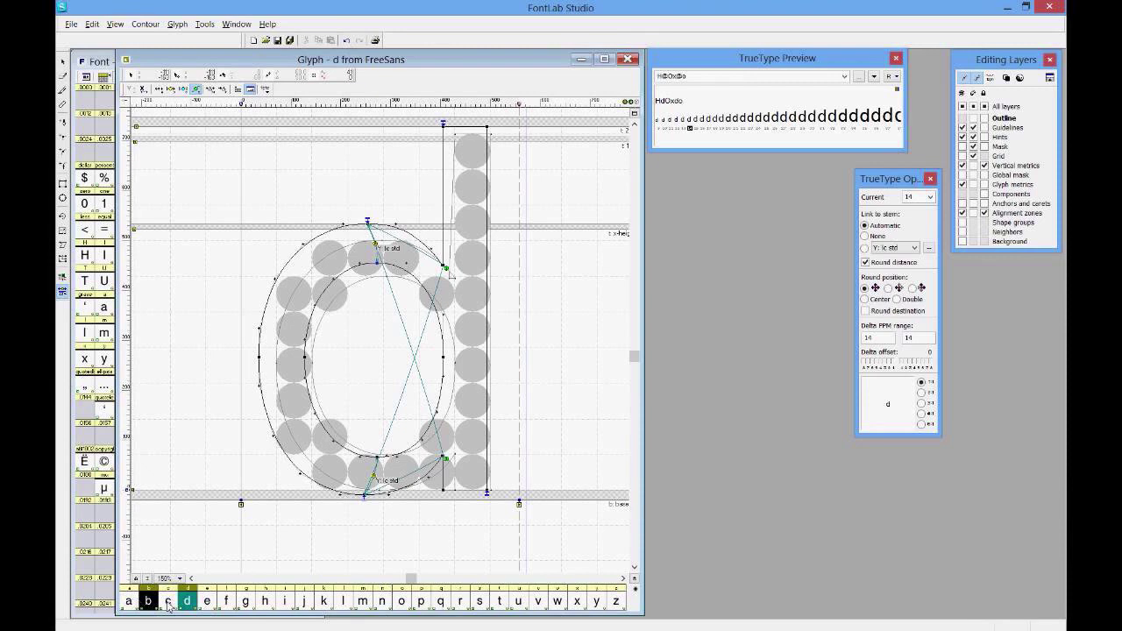
left_click(168, 601)
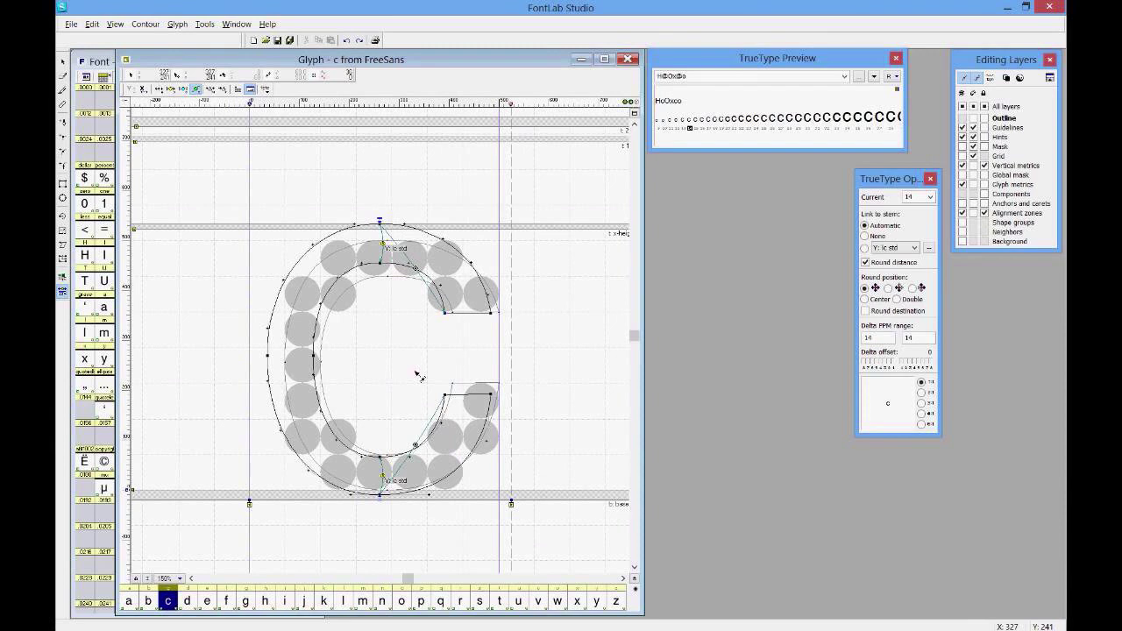
left_click(538, 602)
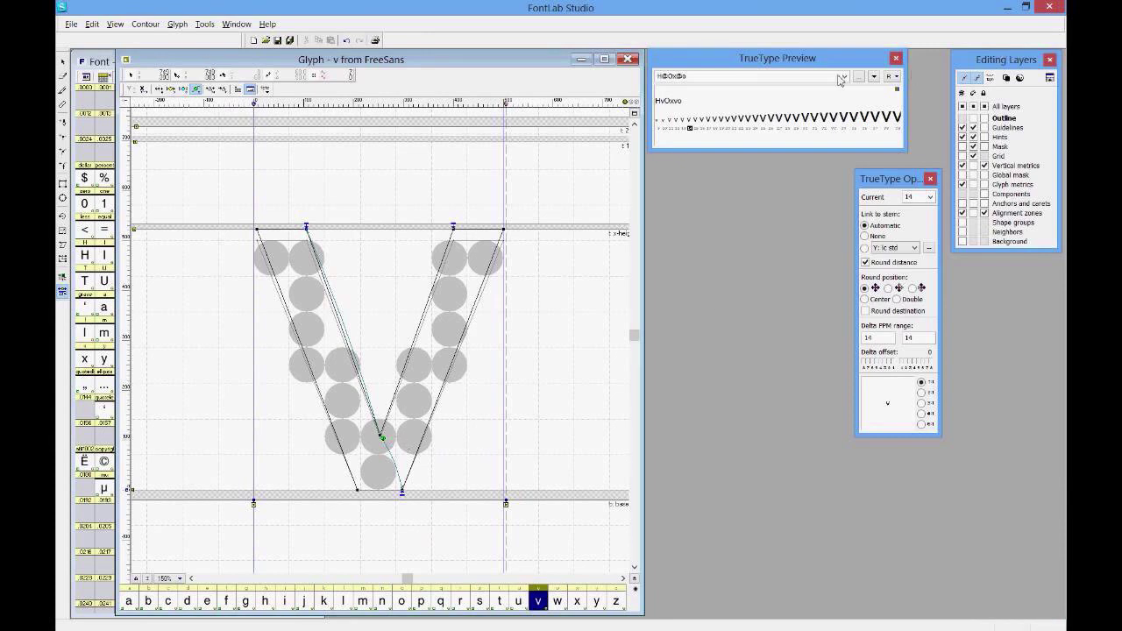
left_click(896, 79)
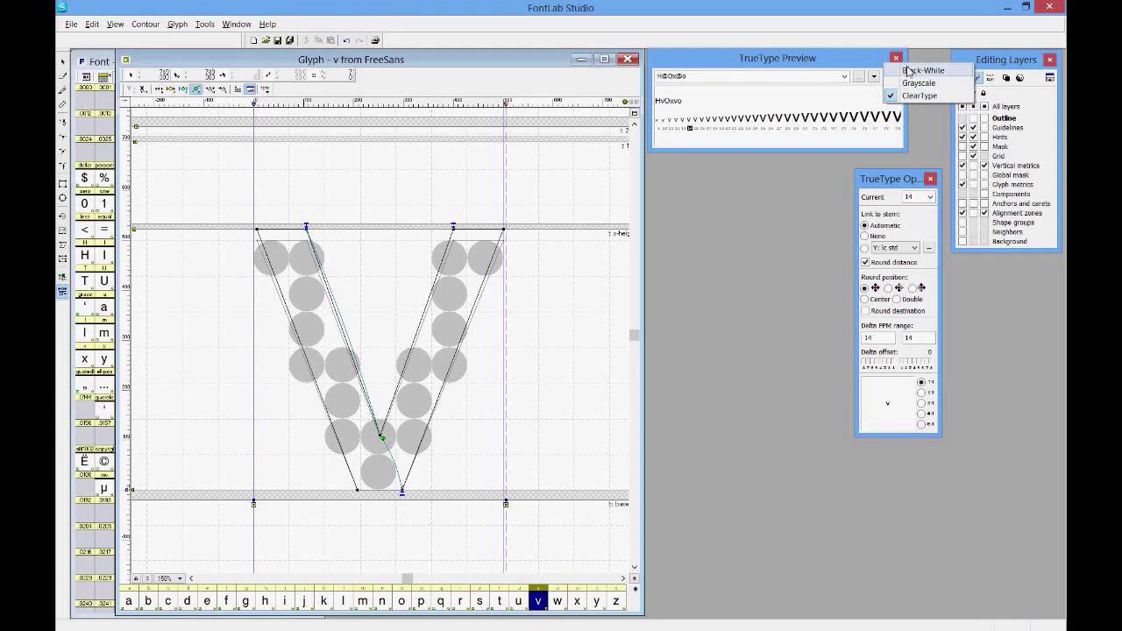
left_click(549, 193)
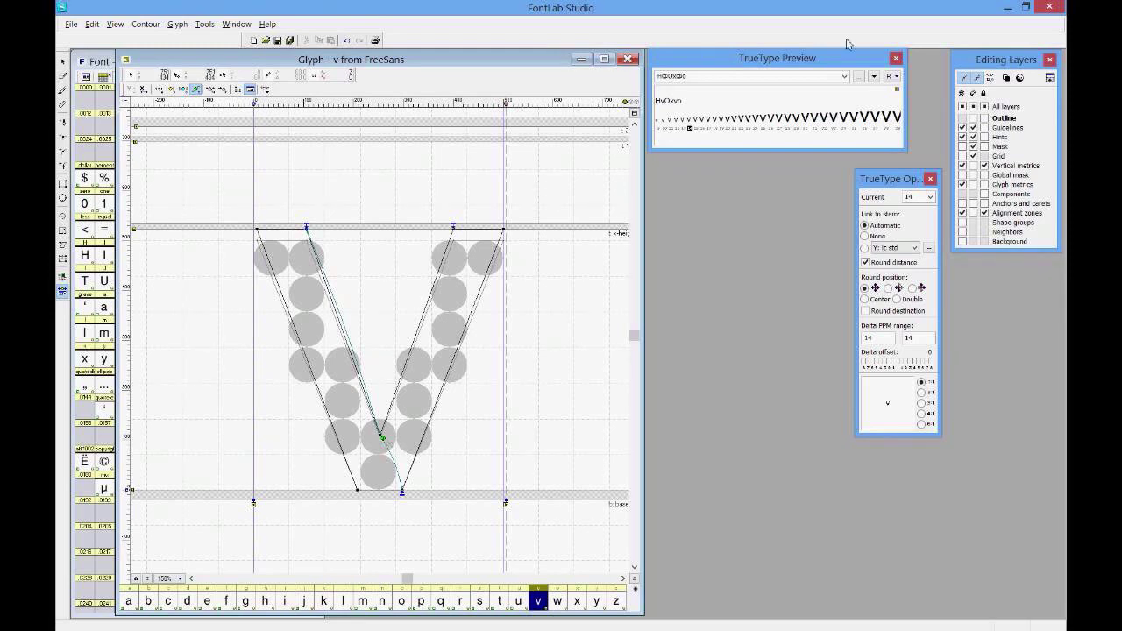
Step: Set the preview text to the uppercase alphabet A to Z and expand the preview to show it in multiple sizes
left_click(843, 77)
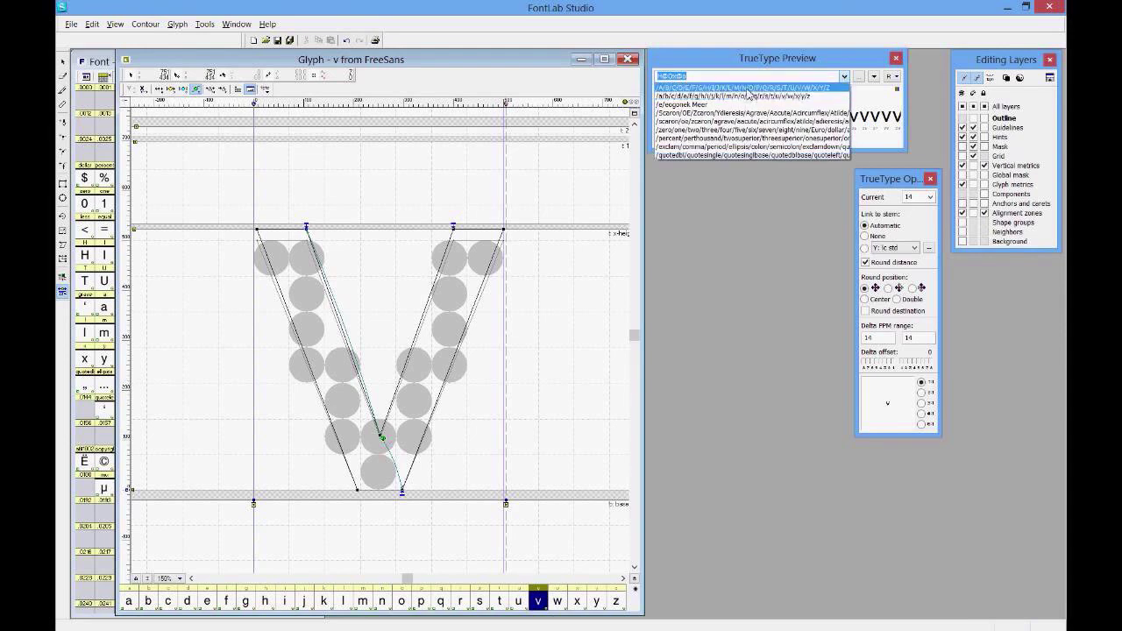
left_click(745, 87)
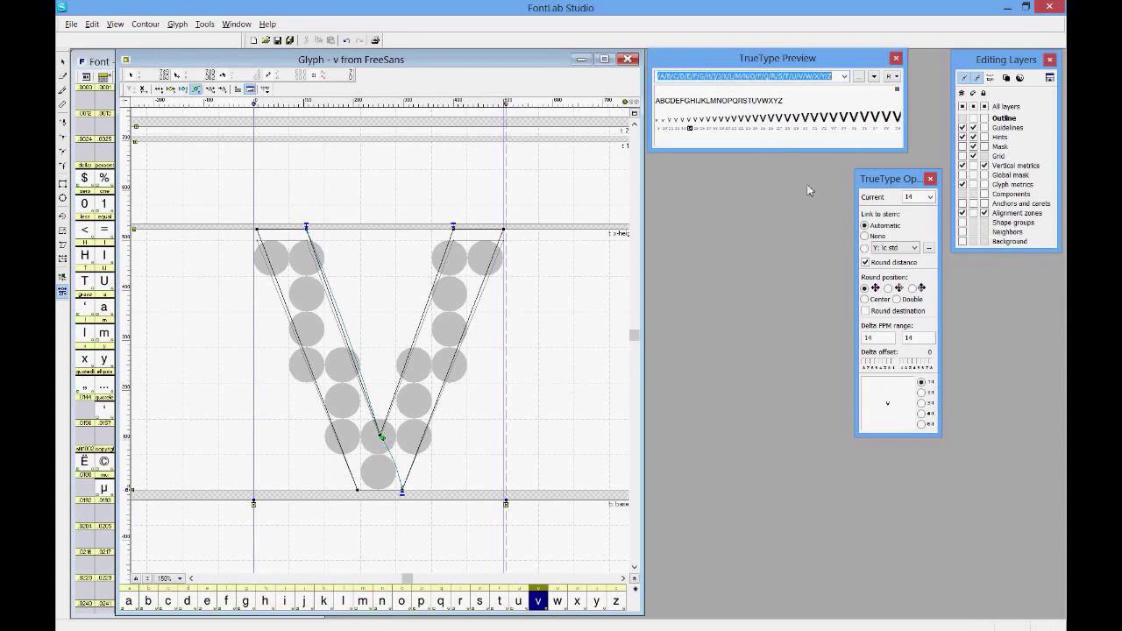
left_click(874, 77)
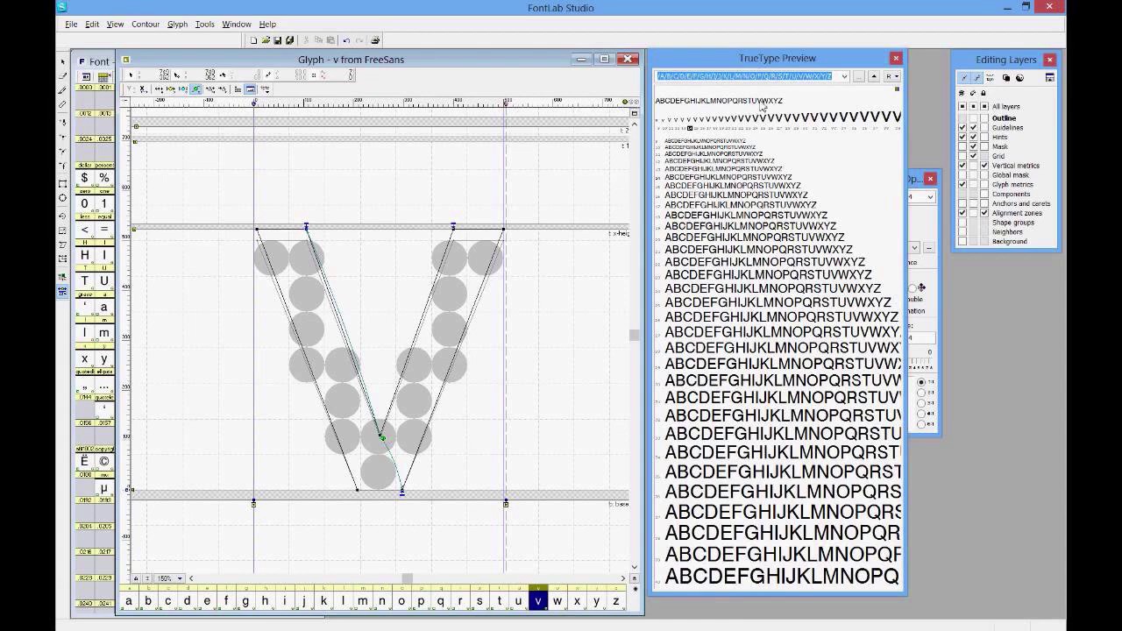
Step: Go to glyph V and align the destination position of its inner apex's interpolation to the double grid
left_click(761, 101)
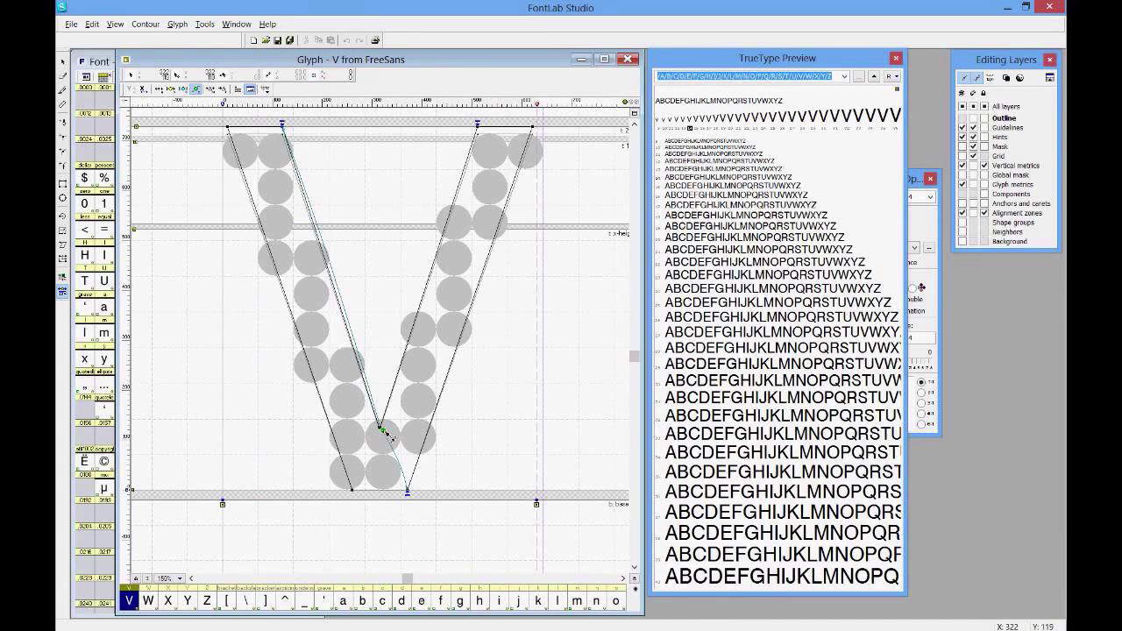
right_click(384, 433)
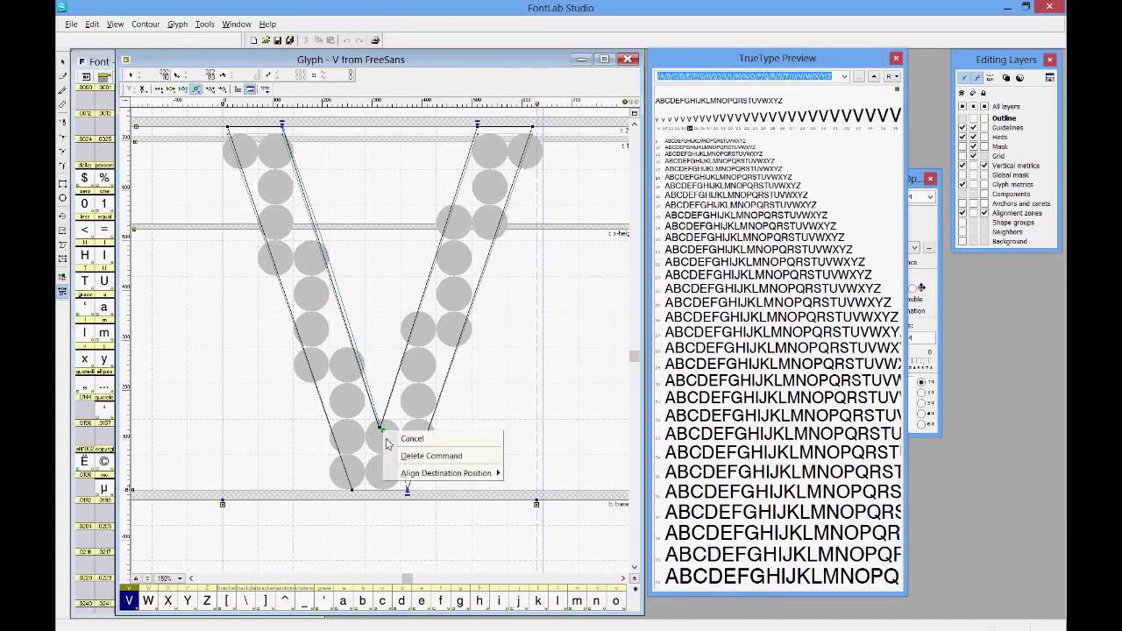
mouse_move(410, 479)
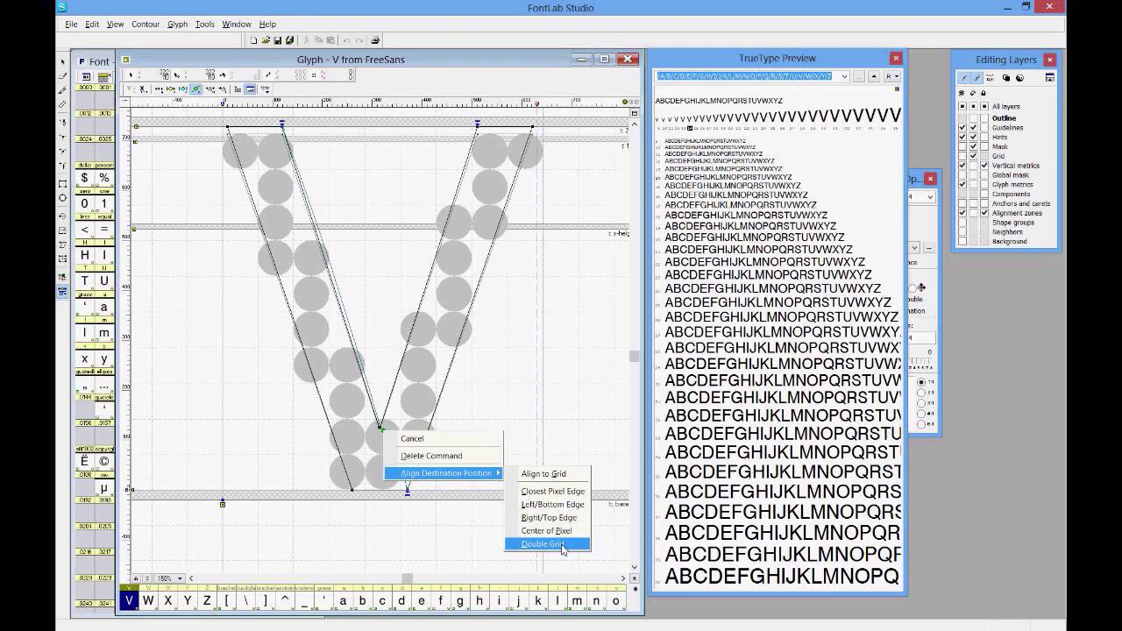
left_click(561, 544)
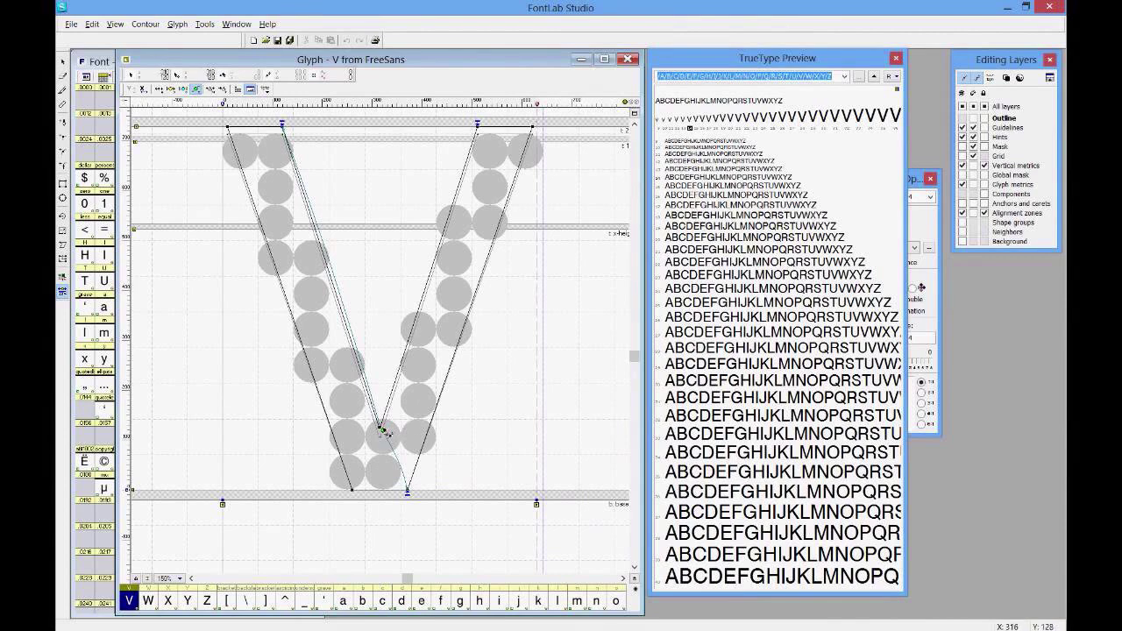
left_click(383, 431)
left_click(382, 429)
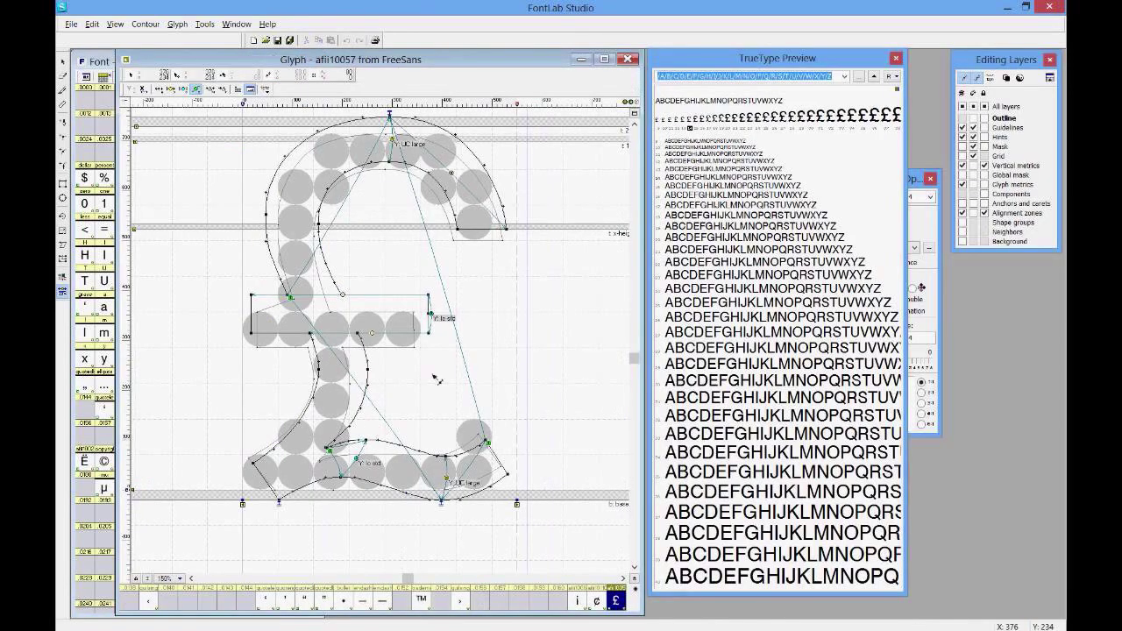
Step: Reset the pound sign glyph's TrueType program and measure the height difference between the extremes of its base stroke's lower edge
right_click(431, 374)
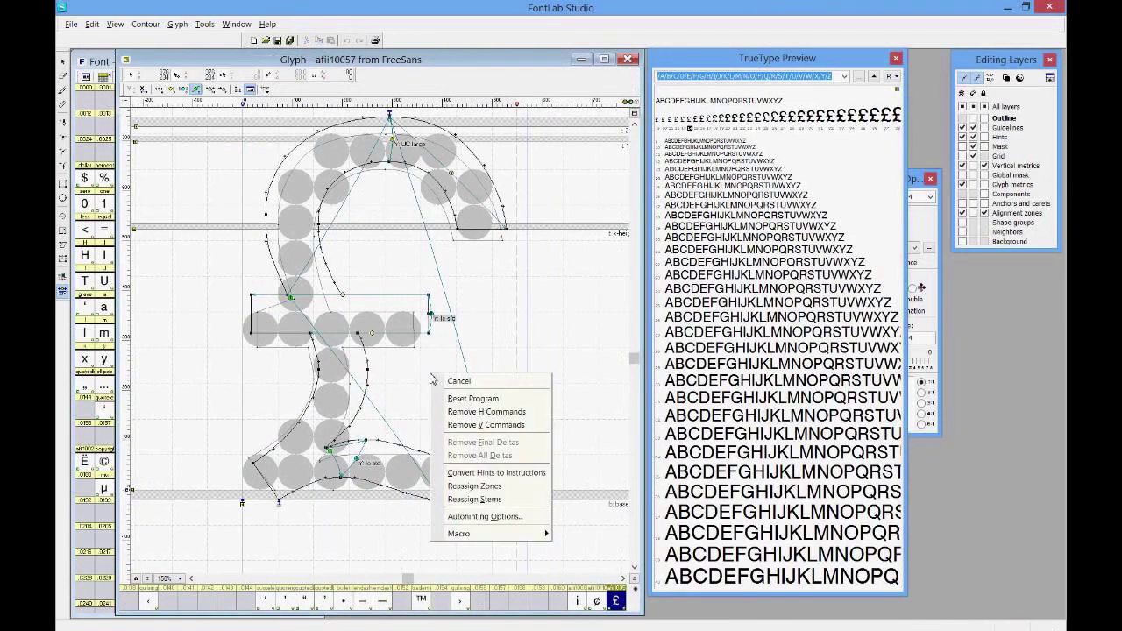
left_click(472, 399)
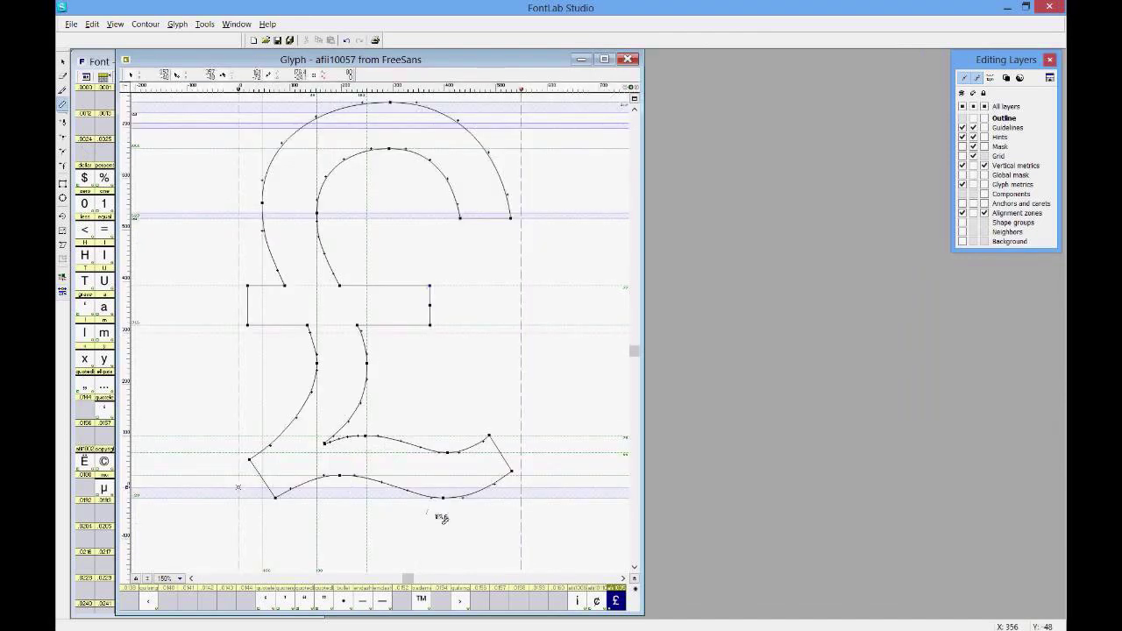
left_click_drag(443, 497, 450, 505)
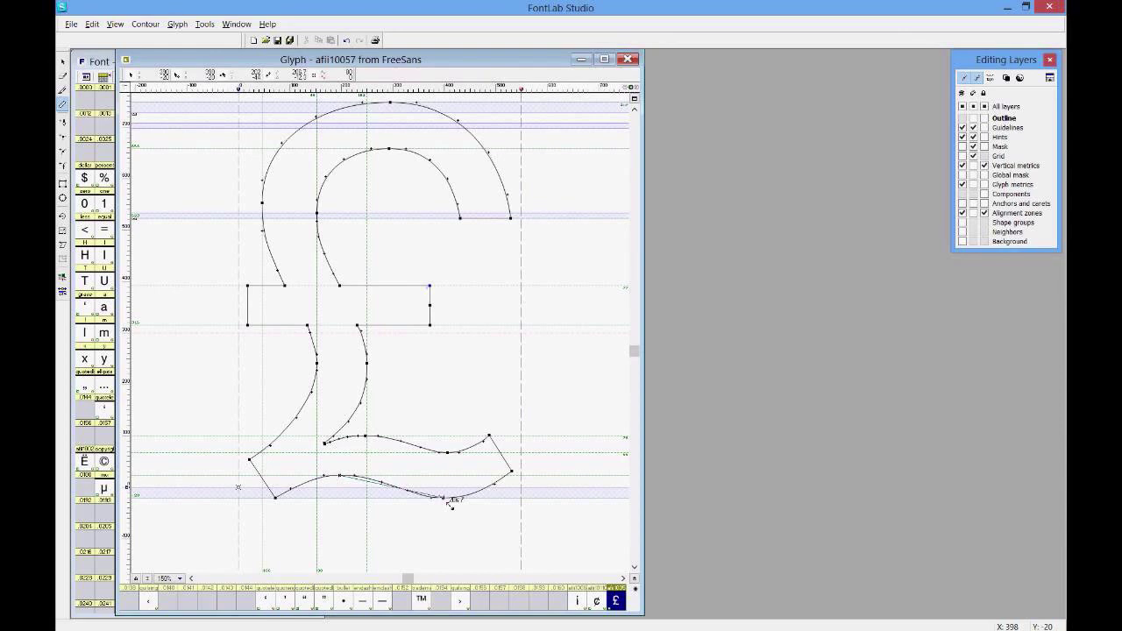
left_click_drag(451, 505, 451, 508)
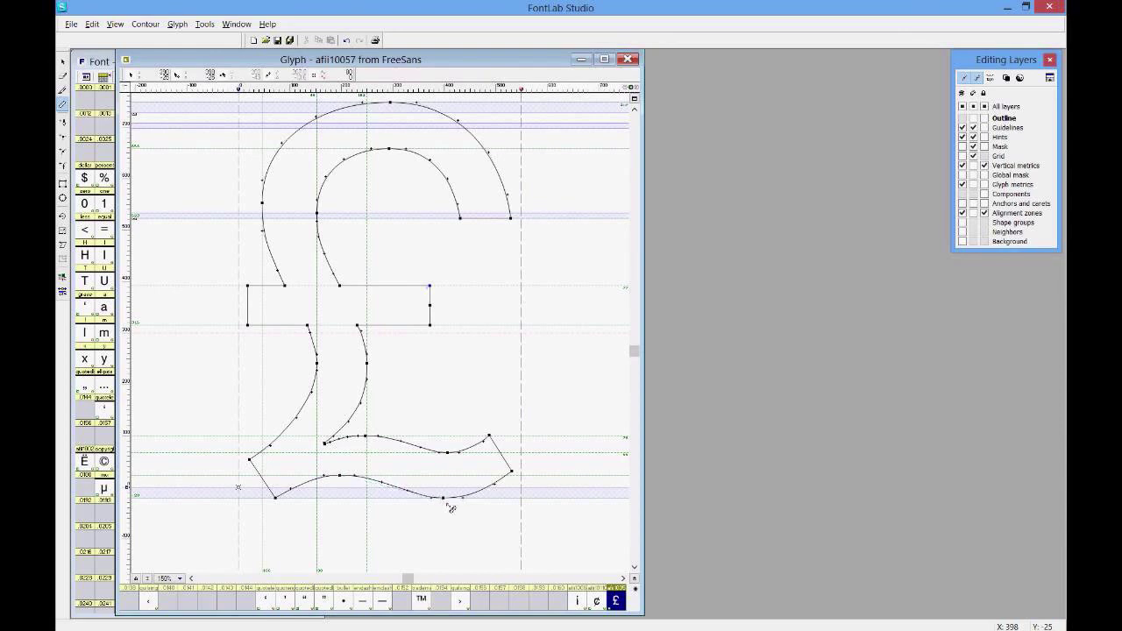
Step: Return to TrueType hinting and add a horizontal stem named "Y: sterling" with width 44 to the font's stems
left_click(63, 293)
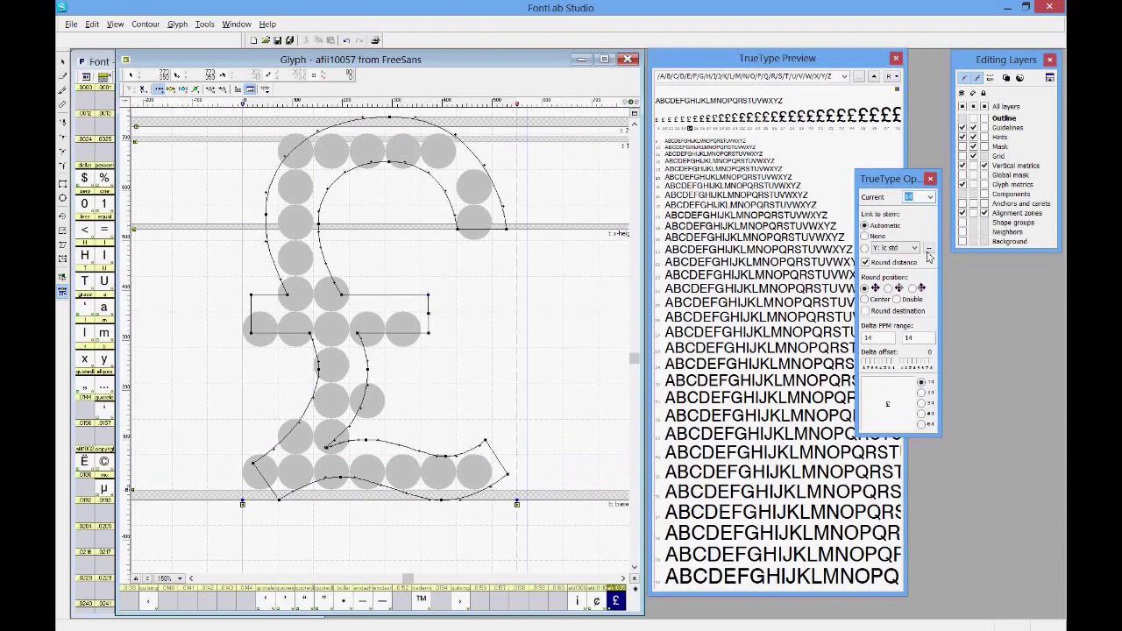
left_click(928, 250)
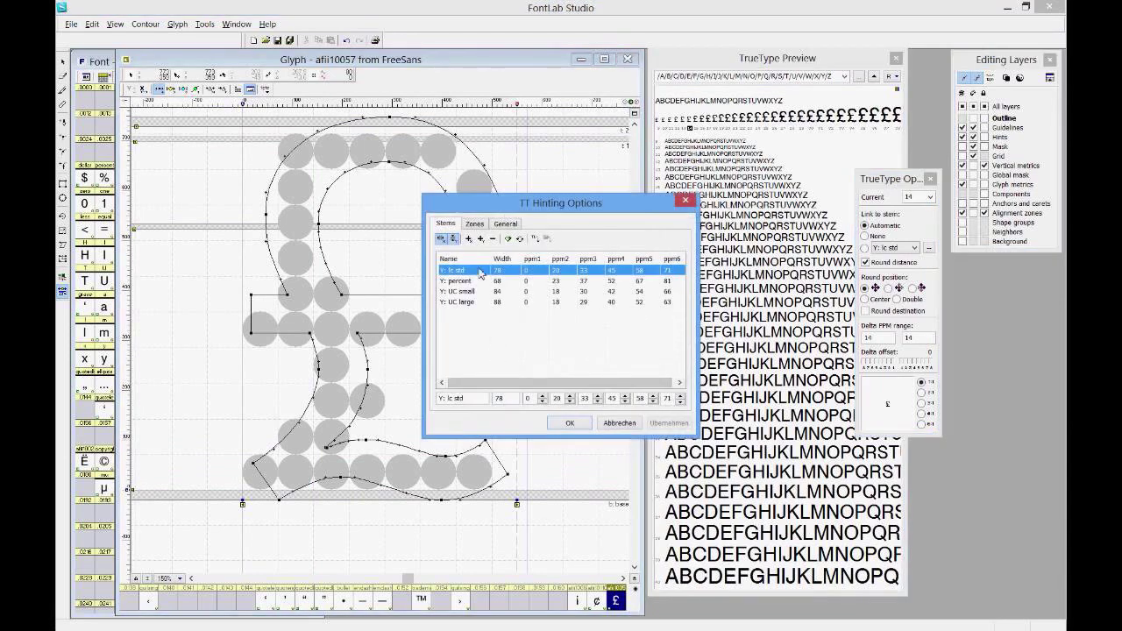
left_click(480, 239)
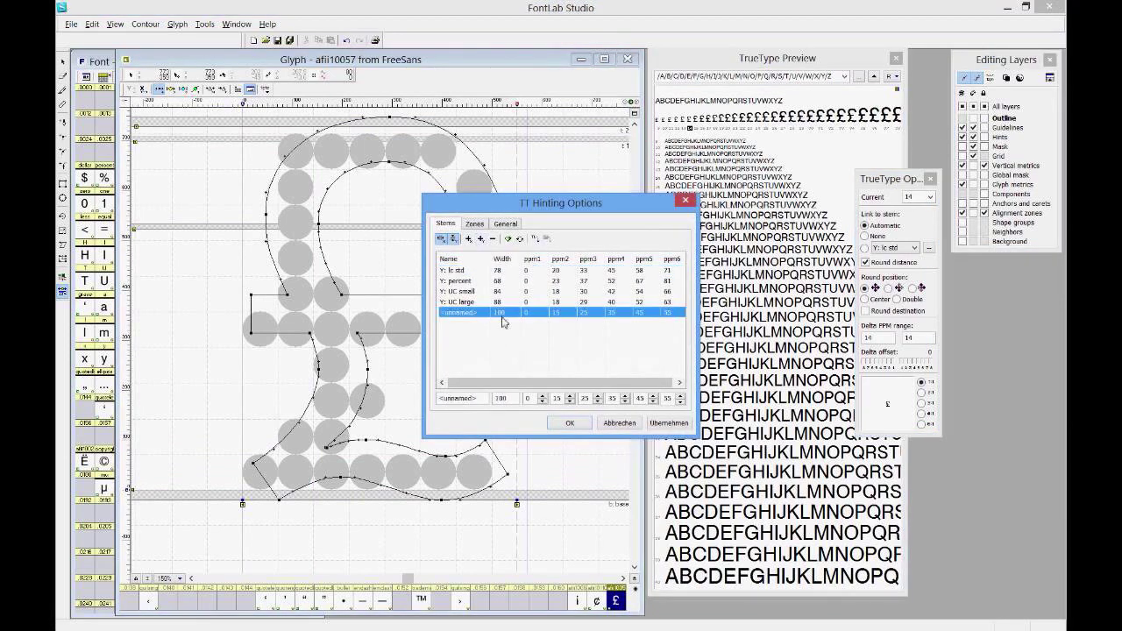
key("Tab")
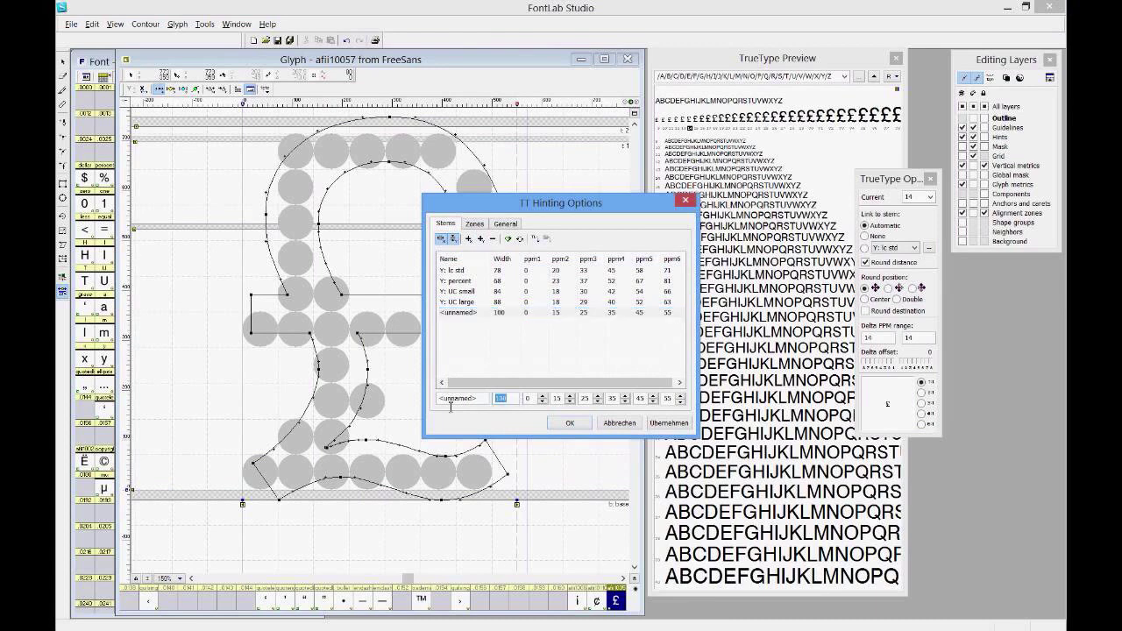
type("44")
double_click(465, 398)
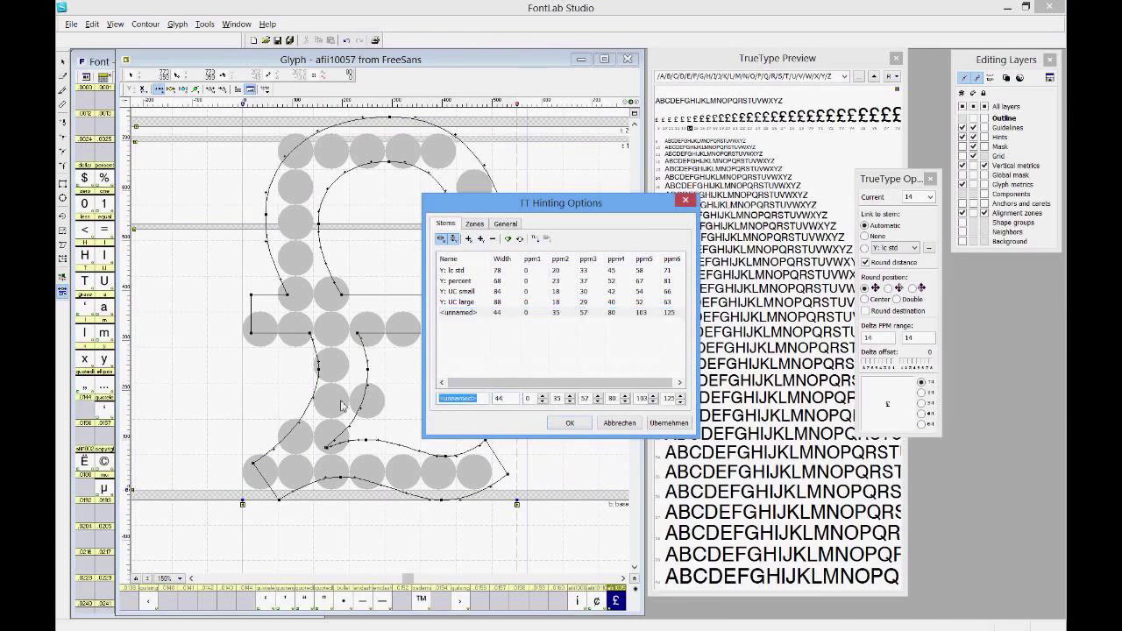
type("Y: sterling")
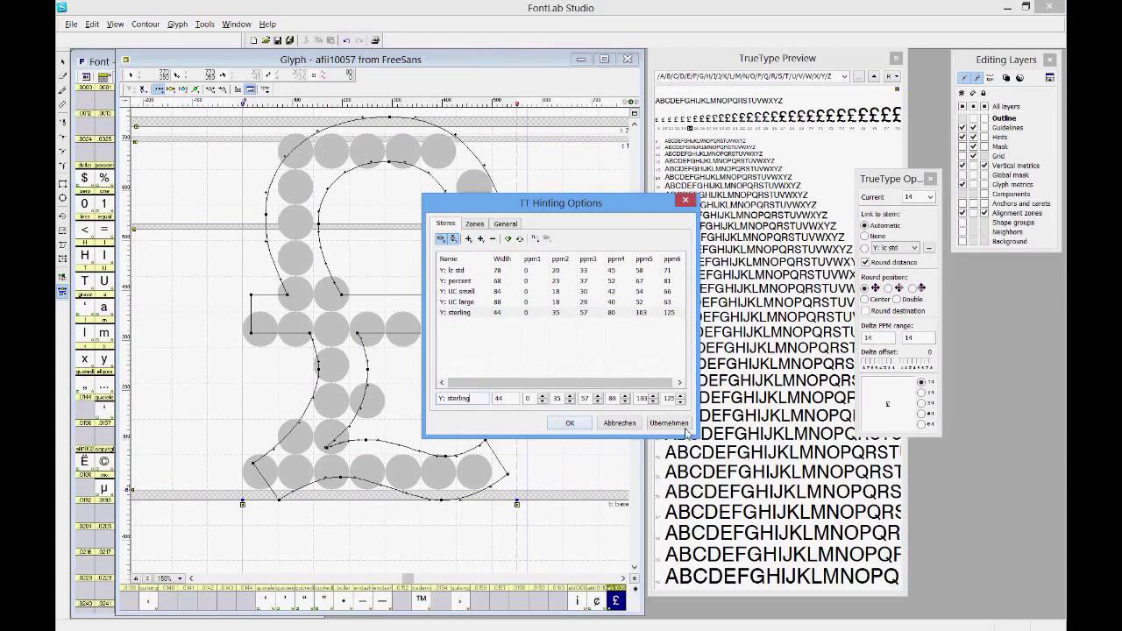
left_click(688, 432)
left_click(570, 424)
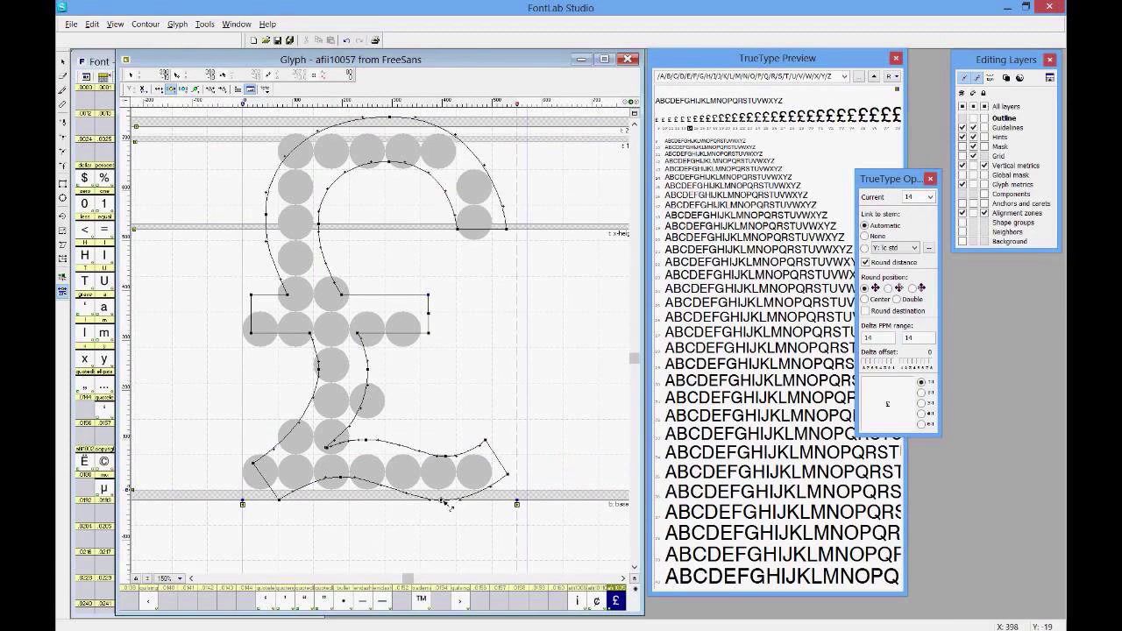
Step: Link the pound sign's bottom extreme to the arch beside it, then link across the base stroke's thickness and its slanted end
left_click(348, 481)
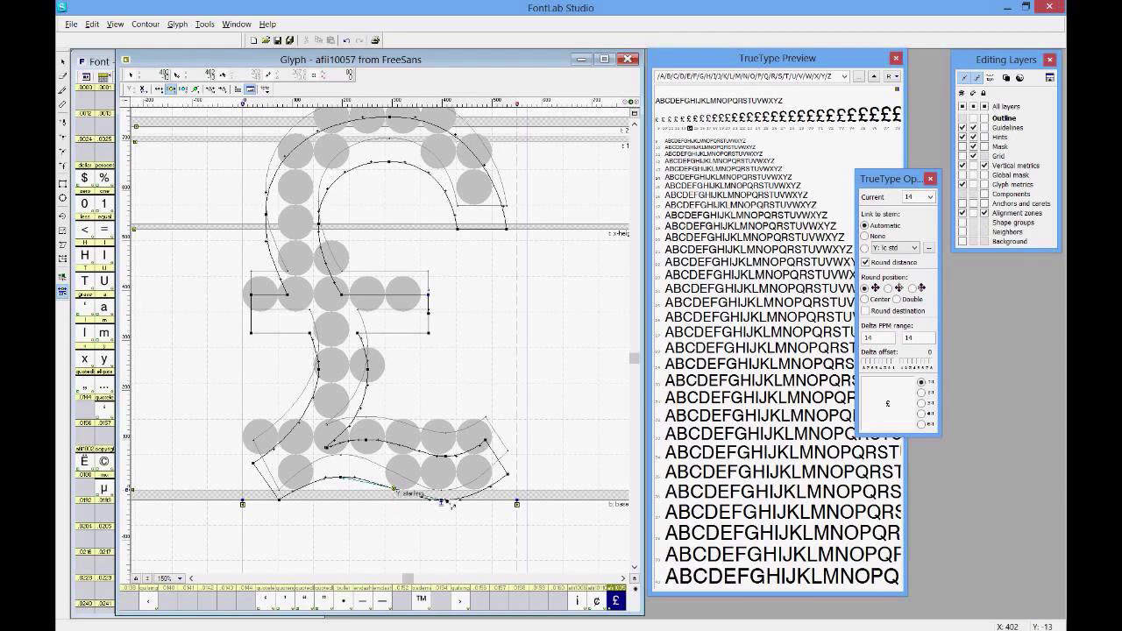
left_click(449, 459)
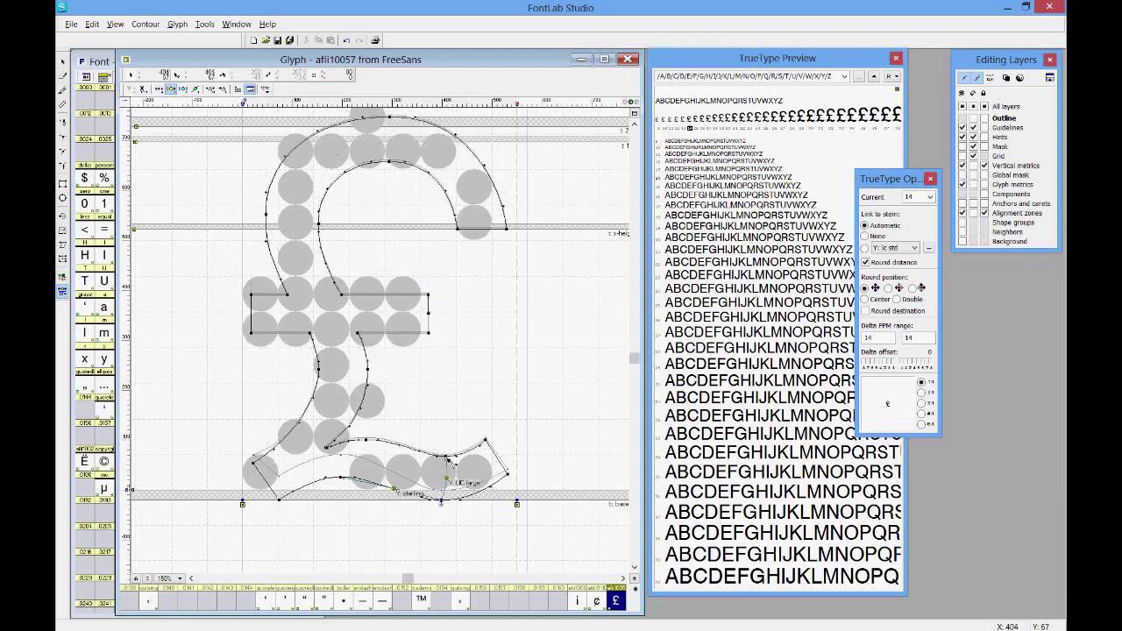
left_click(374, 447)
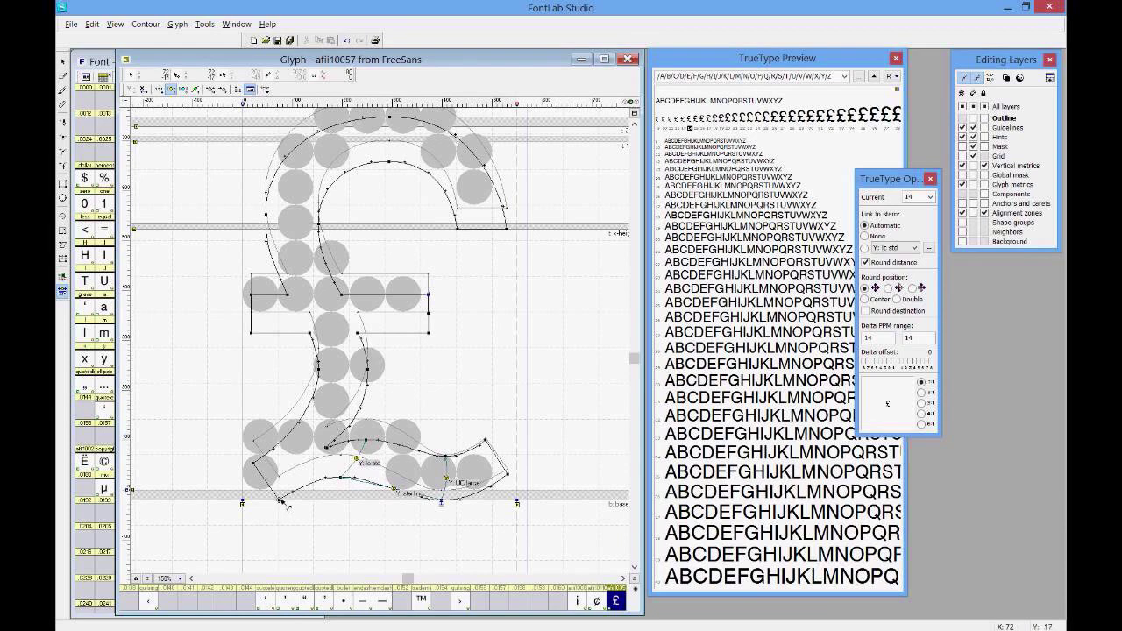
left_click_drag(280, 501, 254, 462)
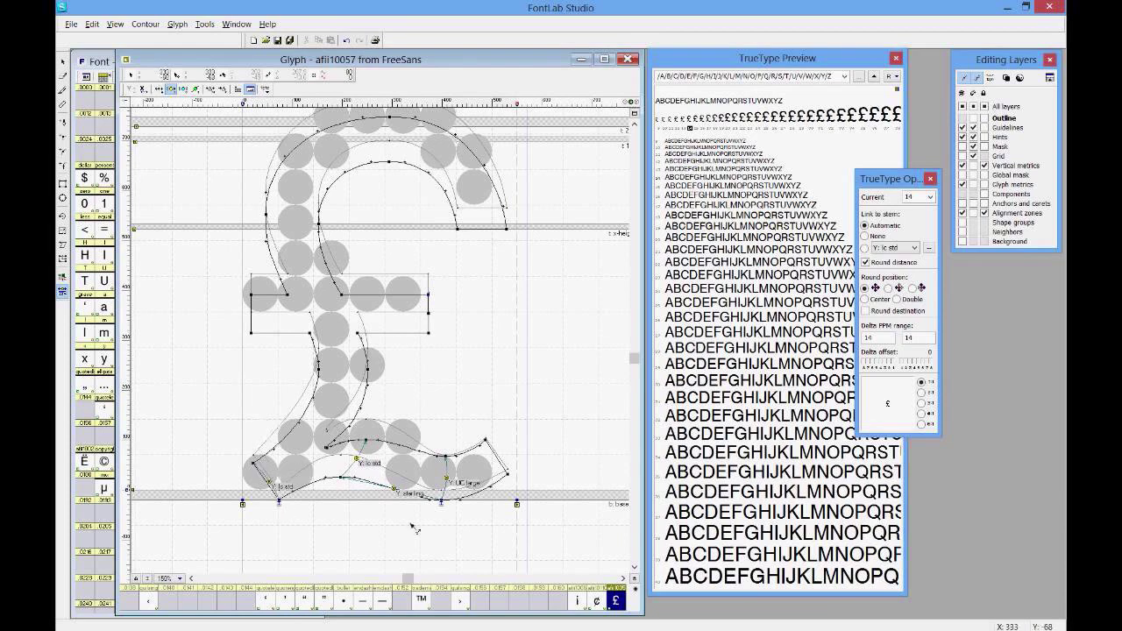
Step: Set the ppm1 value of the "Y: sterling" stem to 18 in the TrueType hinting options
left_click(930, 249)
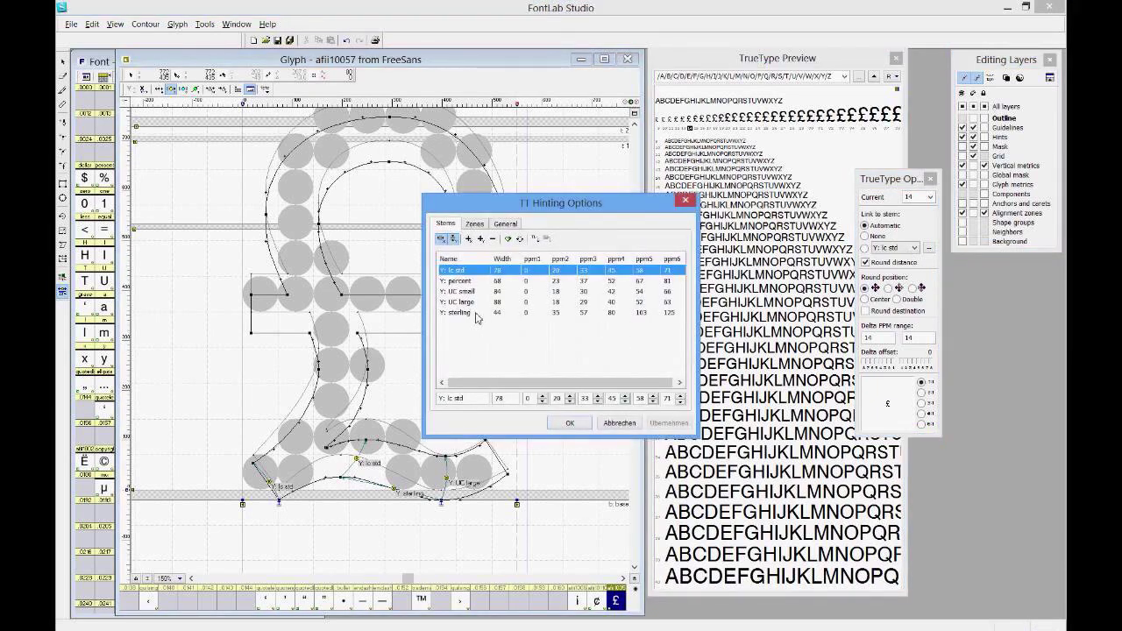
left_click(478, 313)
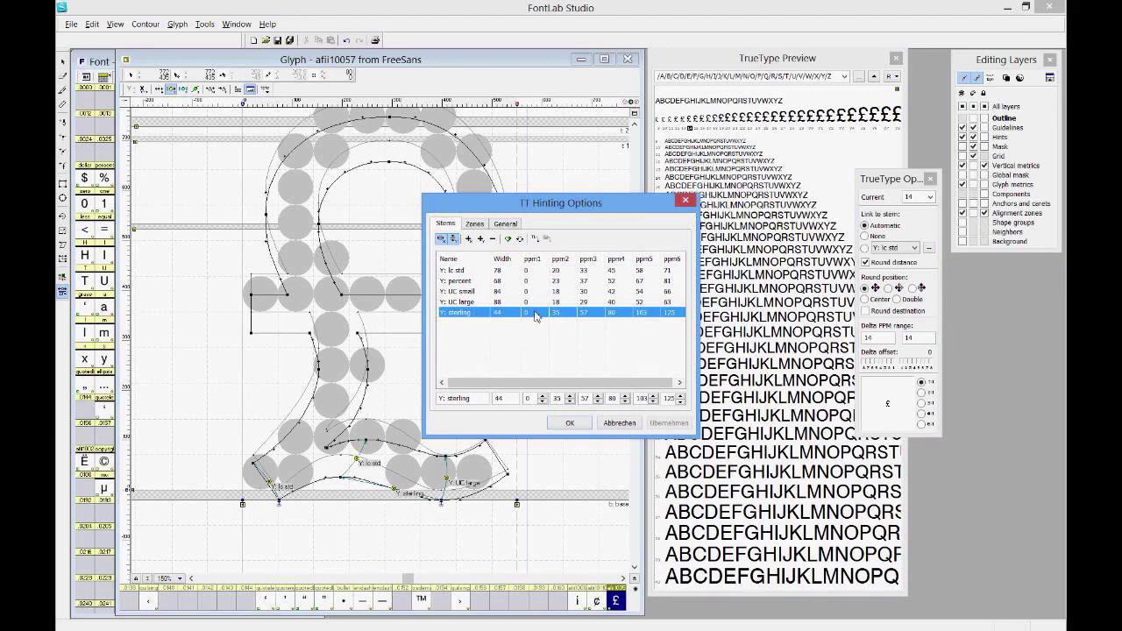
double_click(538, 401)
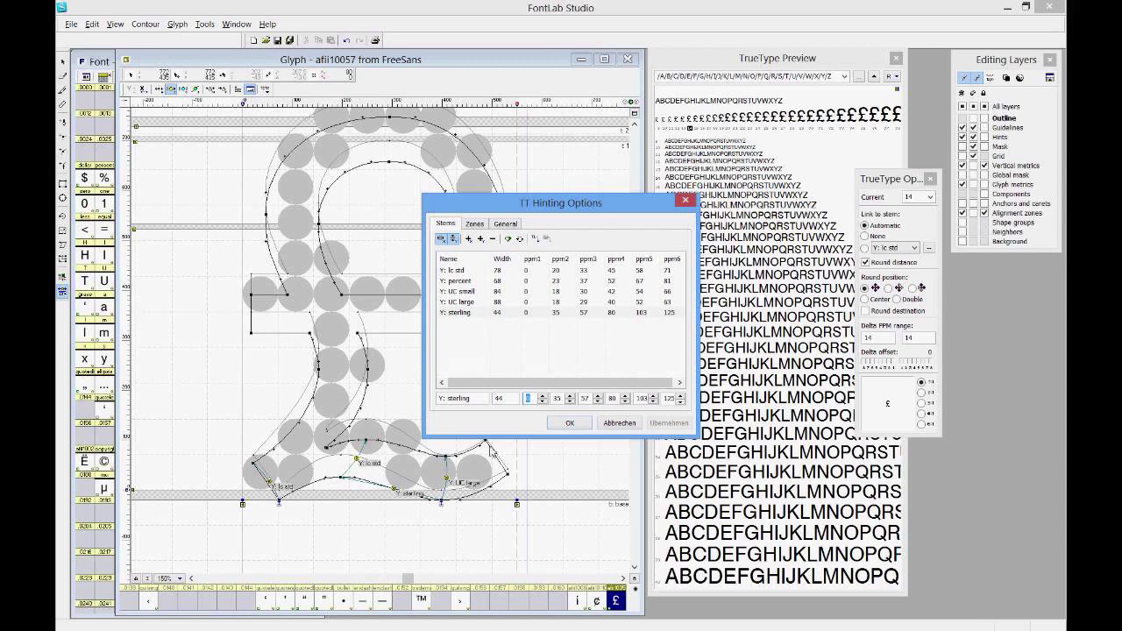
type("18")
left_click(577, 427)
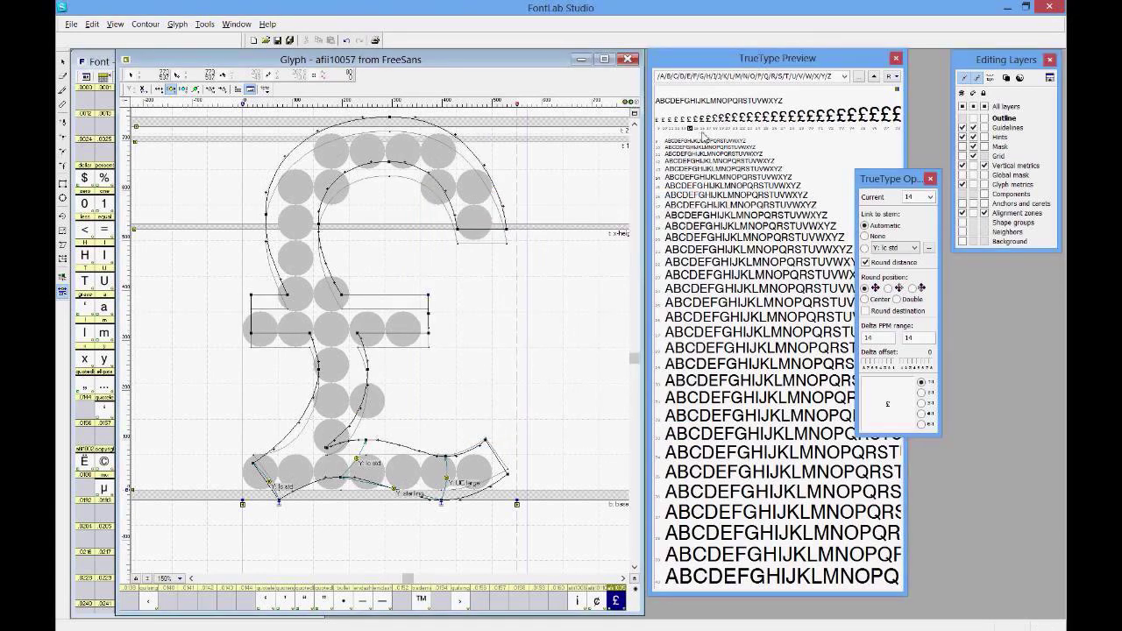
Step: Check the hinted pound sign's pixel pattern at 17 and 18 ppm
left_click(710, 131)
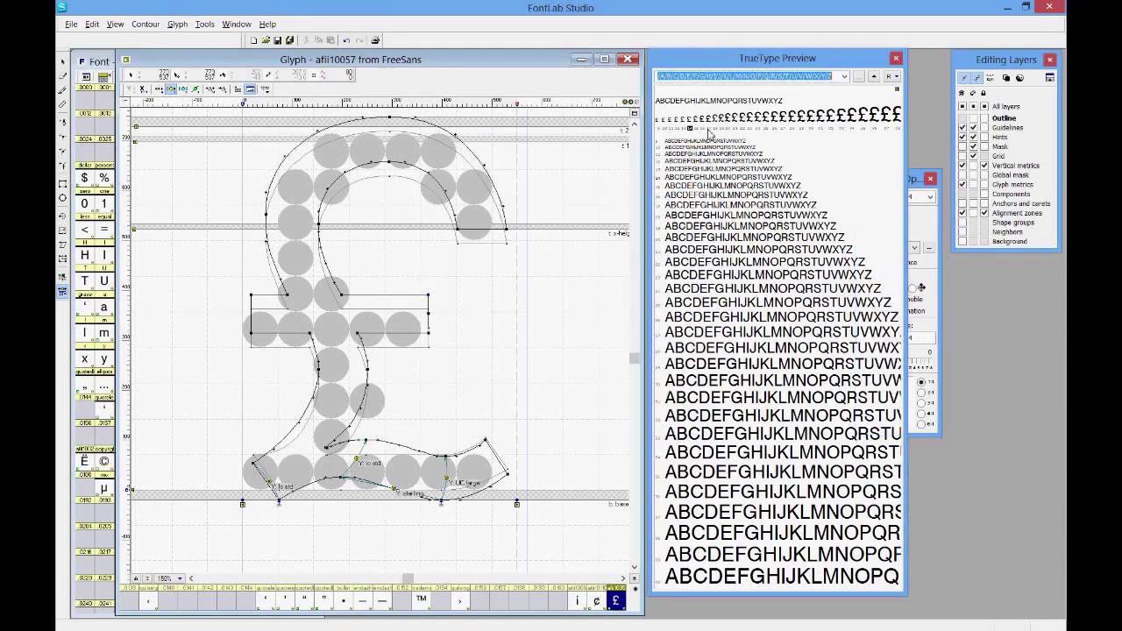
left_click(709, 129)
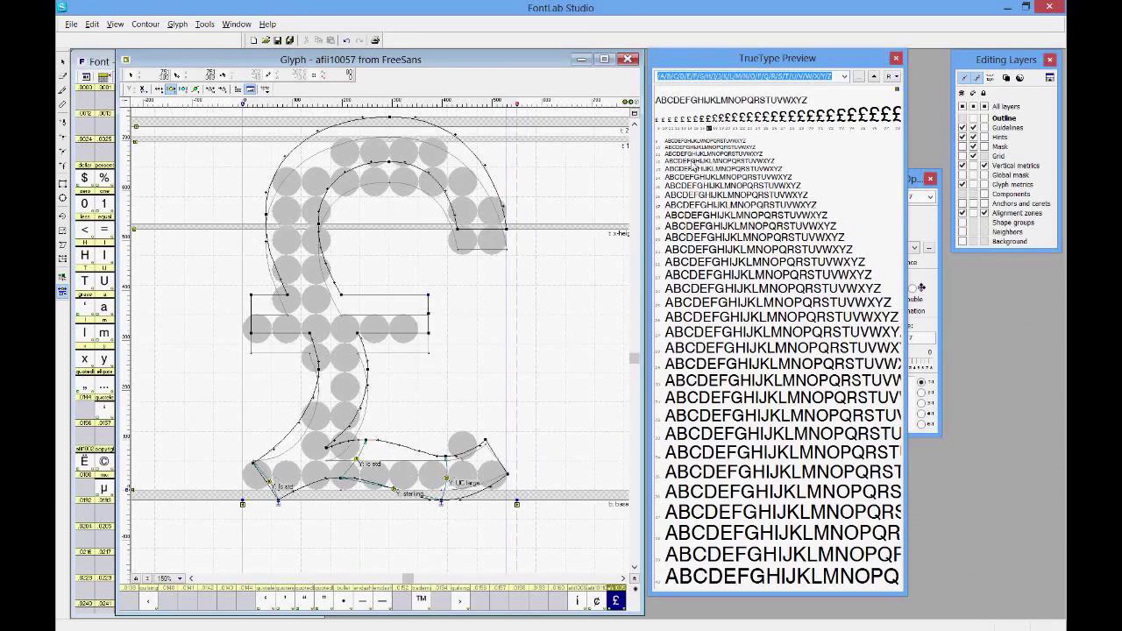
left_click(716, 130)
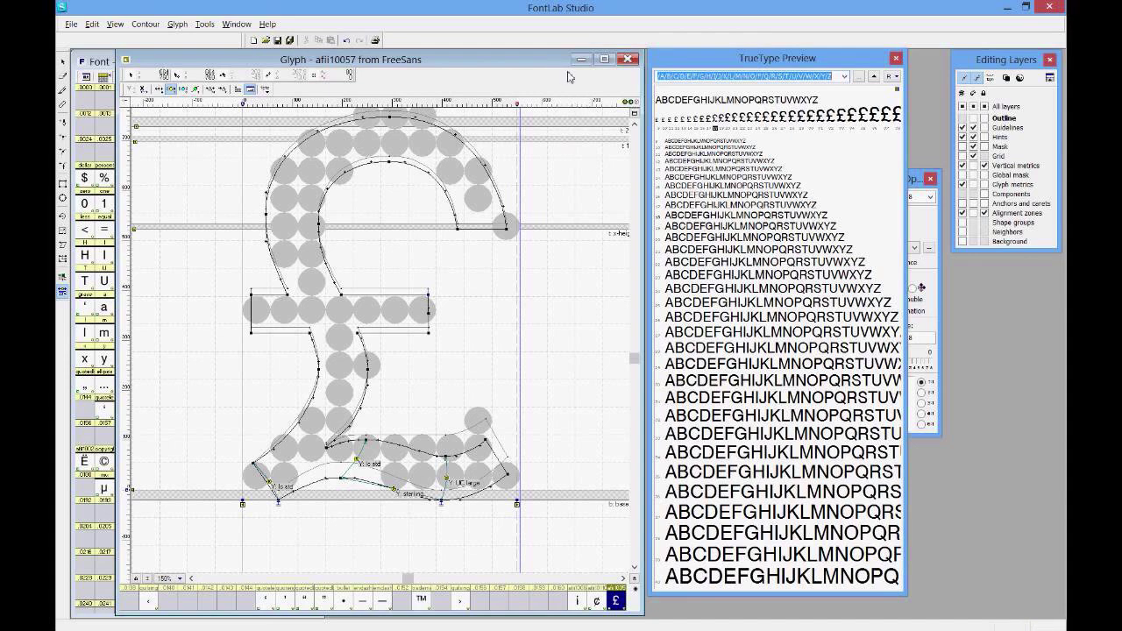
Step: Close the glyph window and widen the font window to show more glyphs per row
left_click(628, 60)
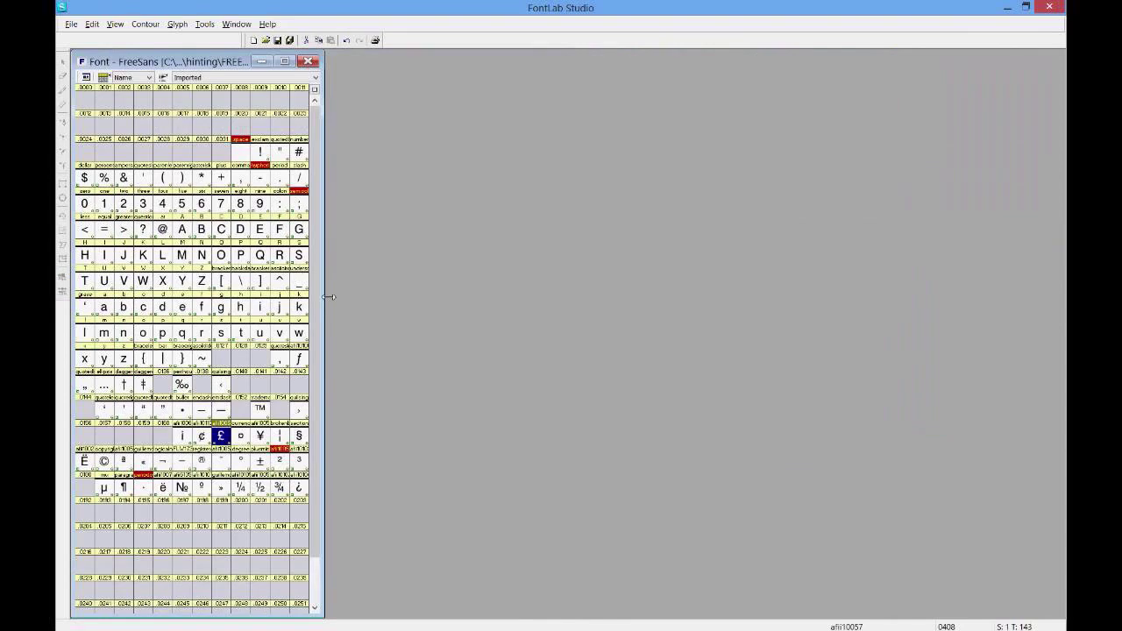
left_click_drag(329, 297, 784, 277)
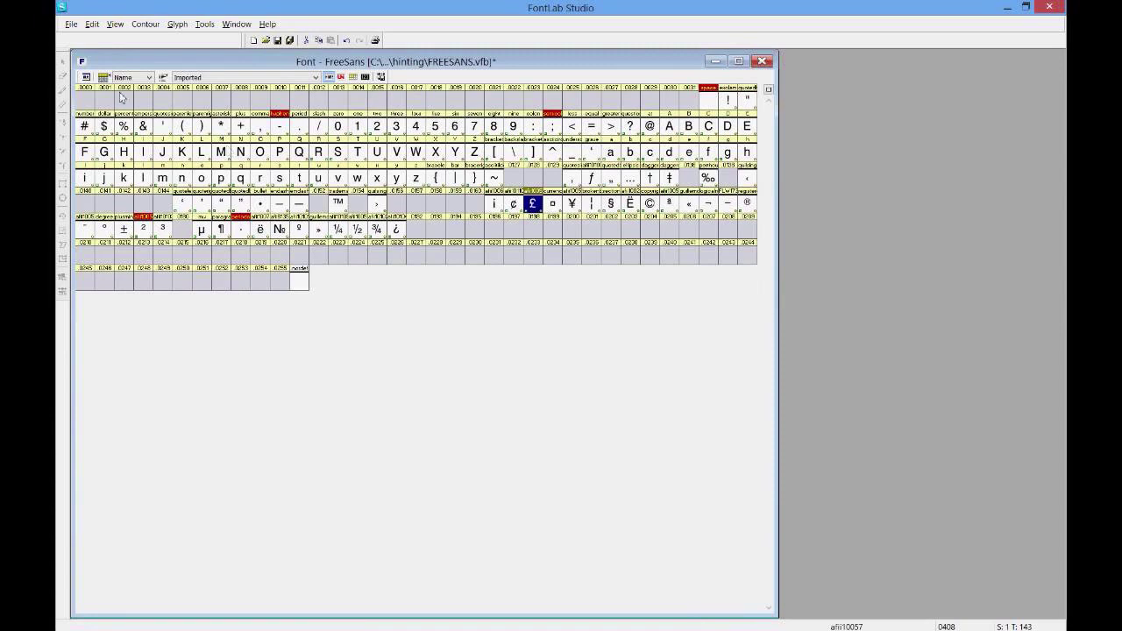
Step: Examine the TrueType/OpenType TT (.ttf) export options for generating FREESANS.ttf, including hinting and CacheTT settings, and leave without generating the font
left_click(72, 25)
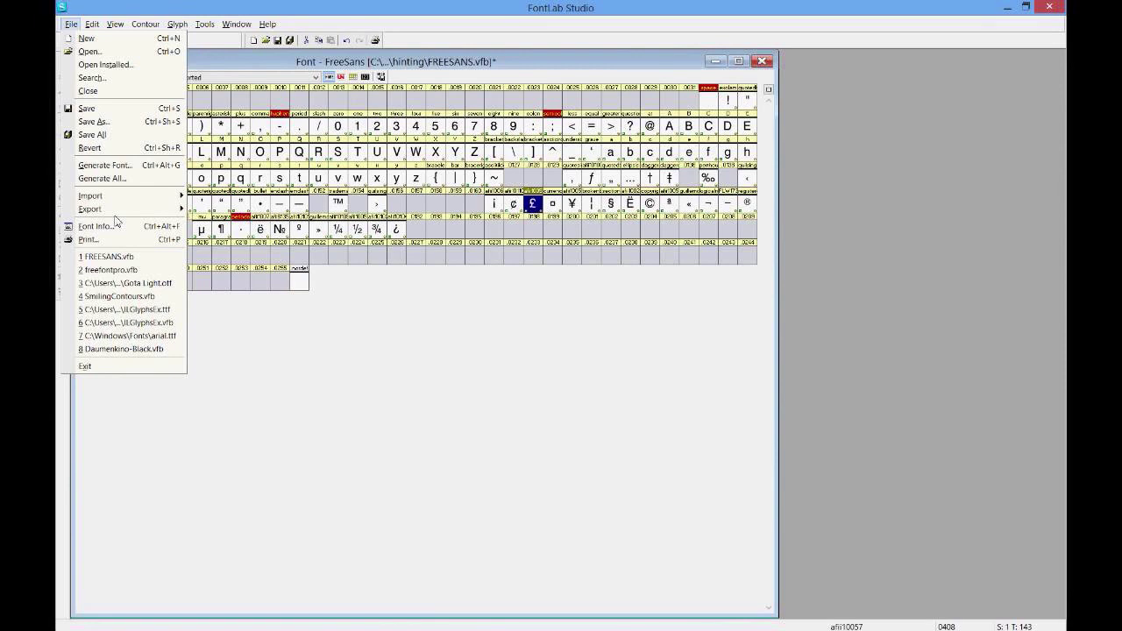
left_click(103, 169)
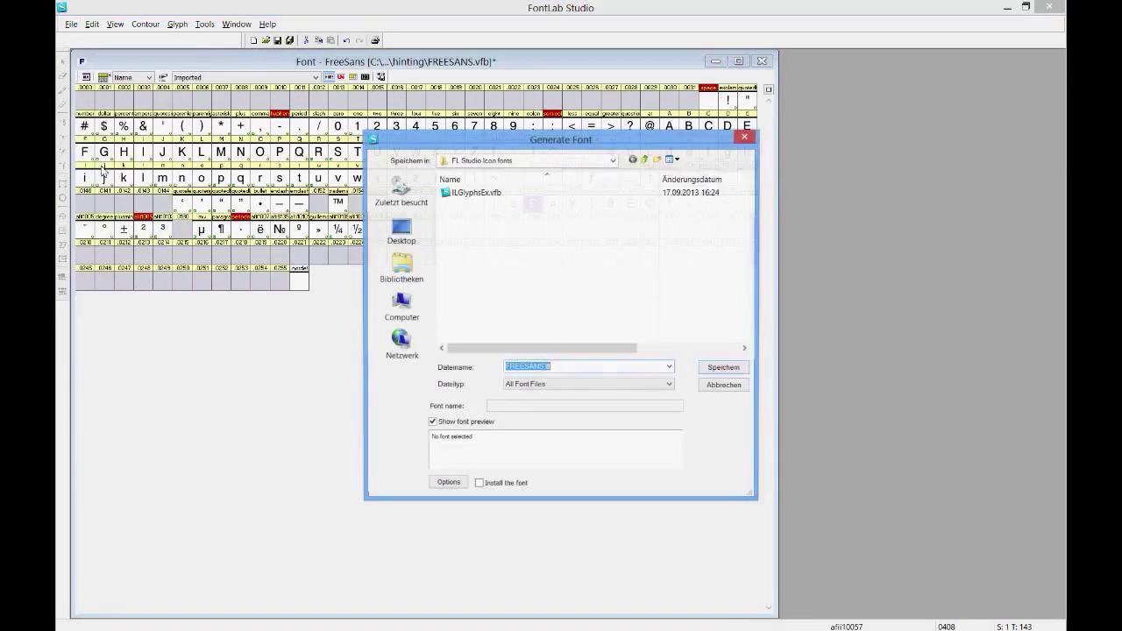
left_click(561, 387)
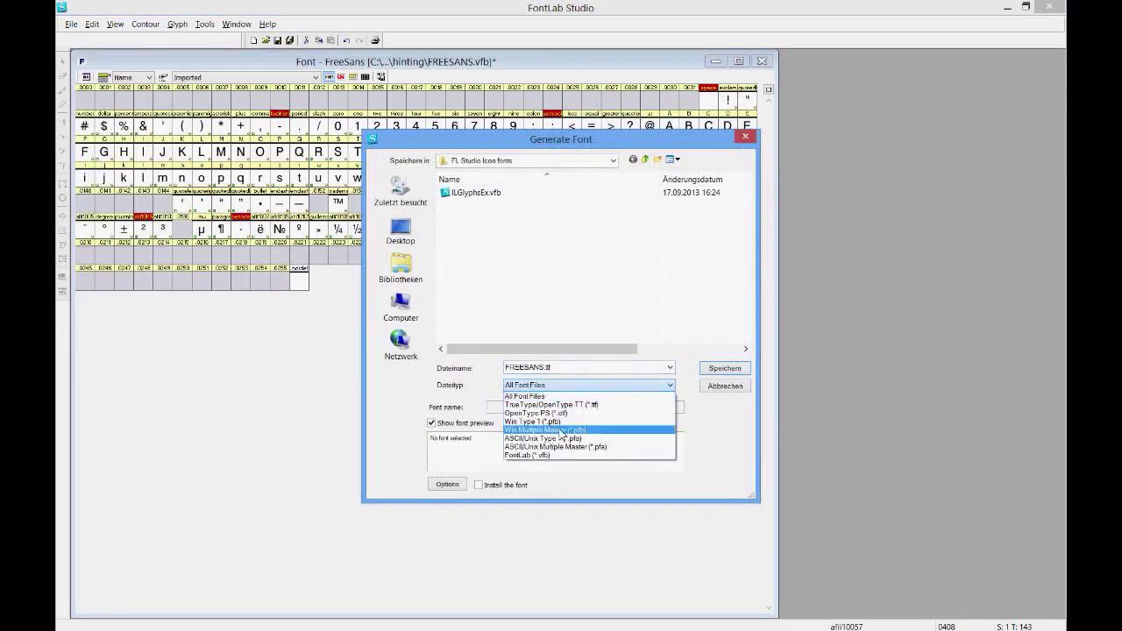
left_click(594, 404)
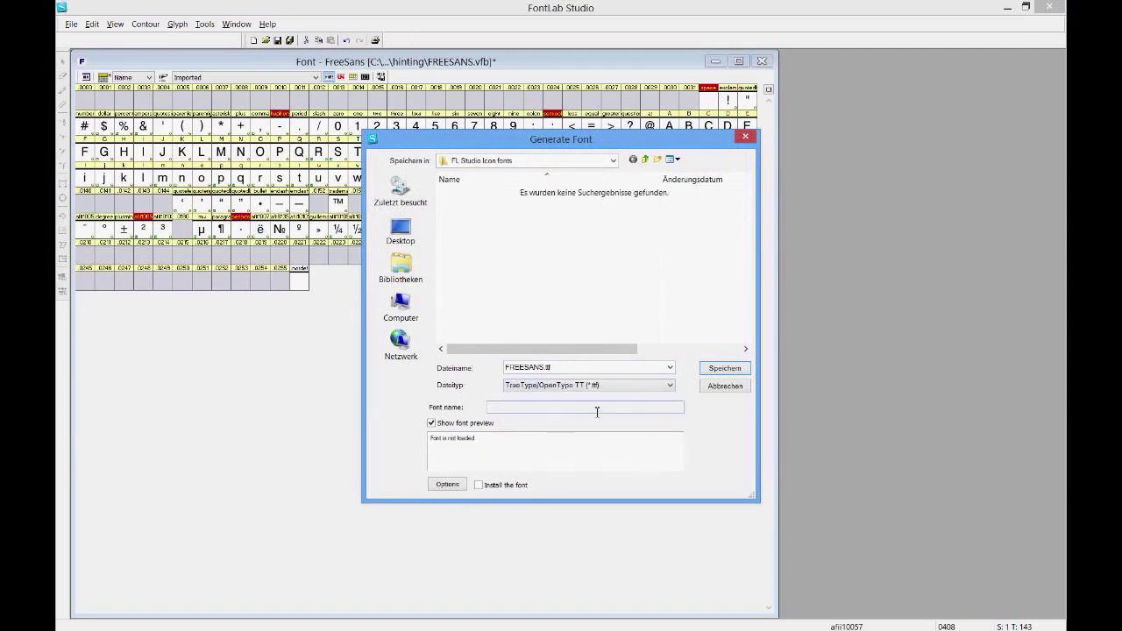
left_click(447, 484)
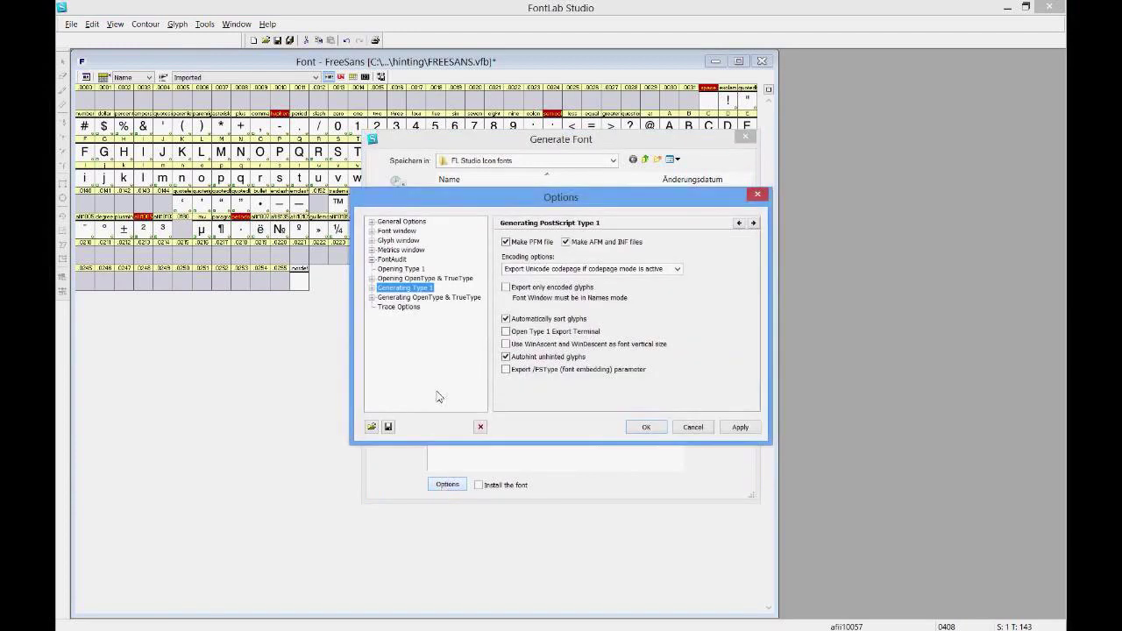
left_click(372, 298)
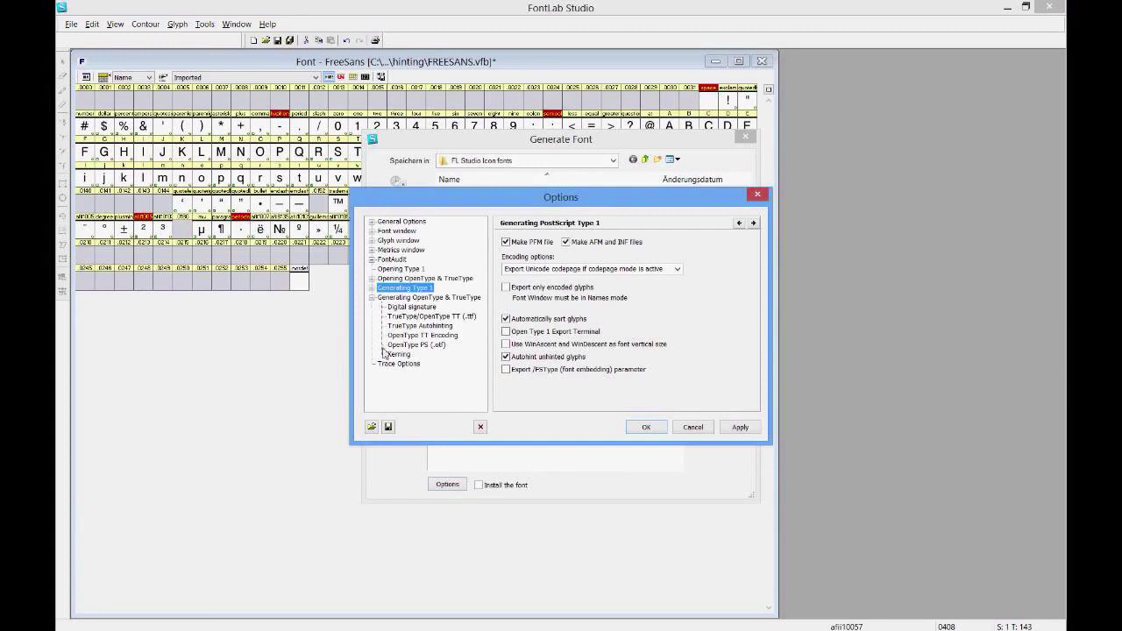
left_click(423, 317)
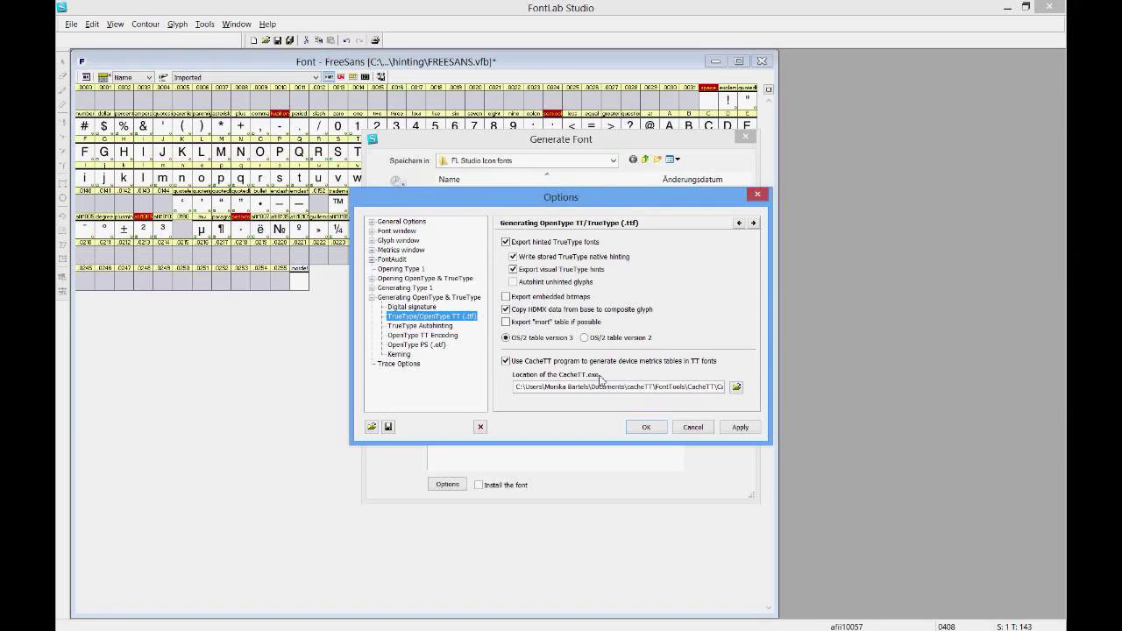
left_click(701, 429)
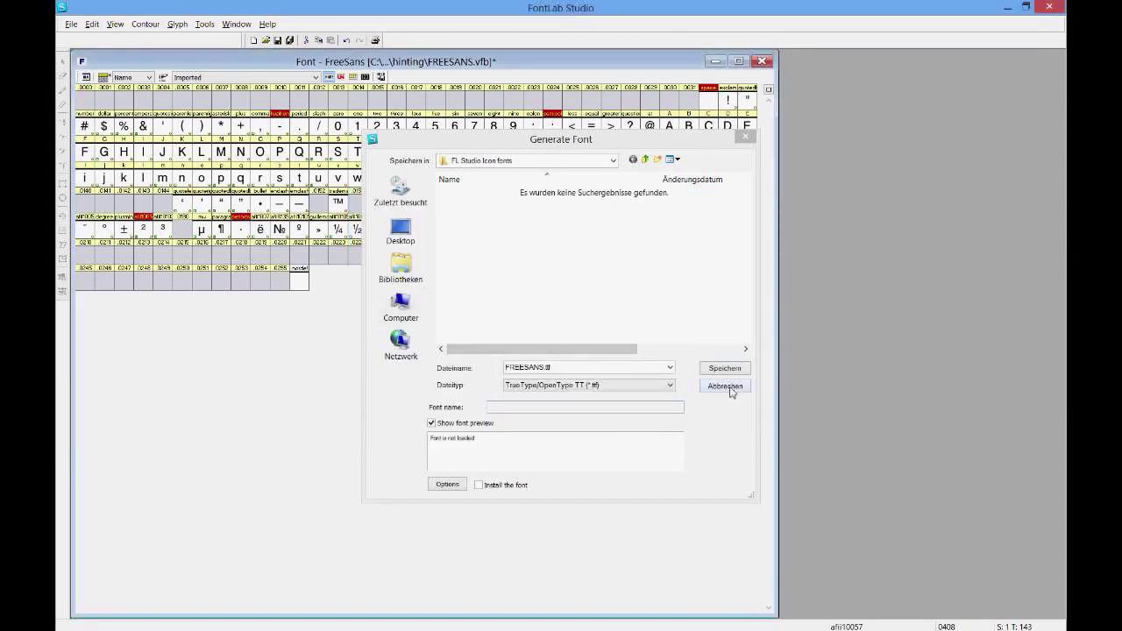
left_click(731, 390)
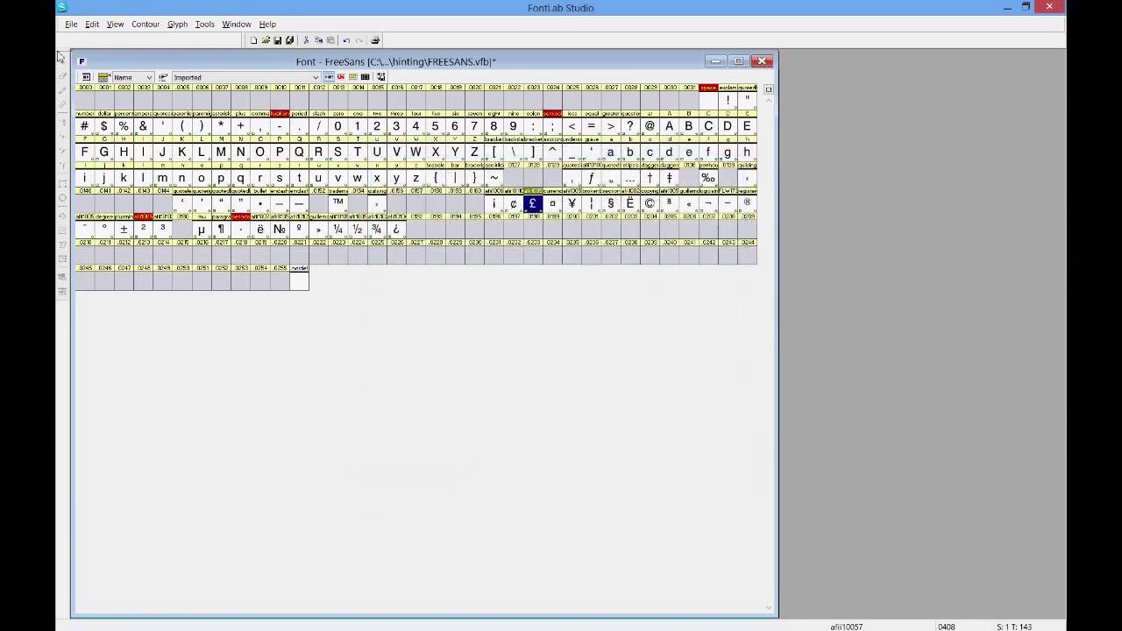
Step: Try setting the [hdmx] table PPMs to the range 9-75 in the font's TrueType-specific device metrics
left_click(72, 25)
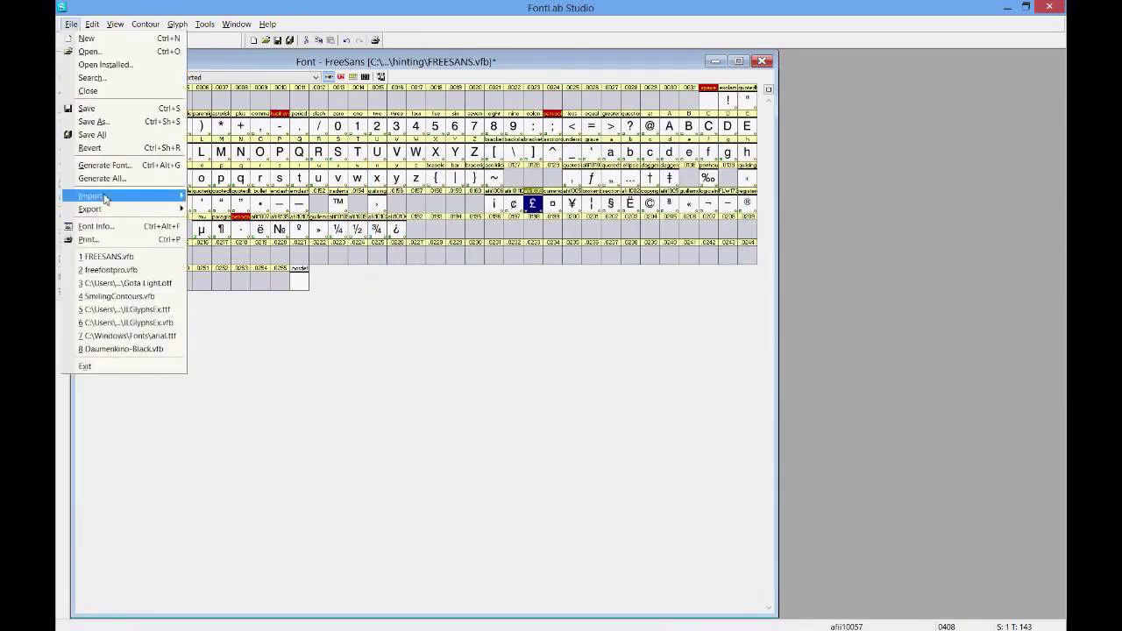
left_click(97, 226)
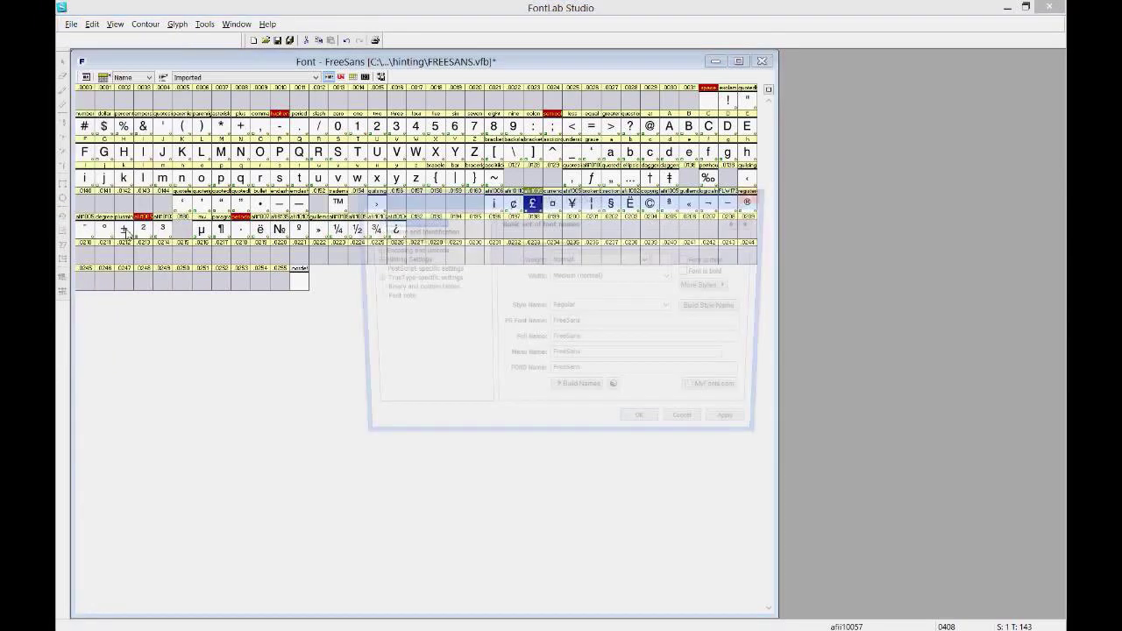
left_click(372, 260)
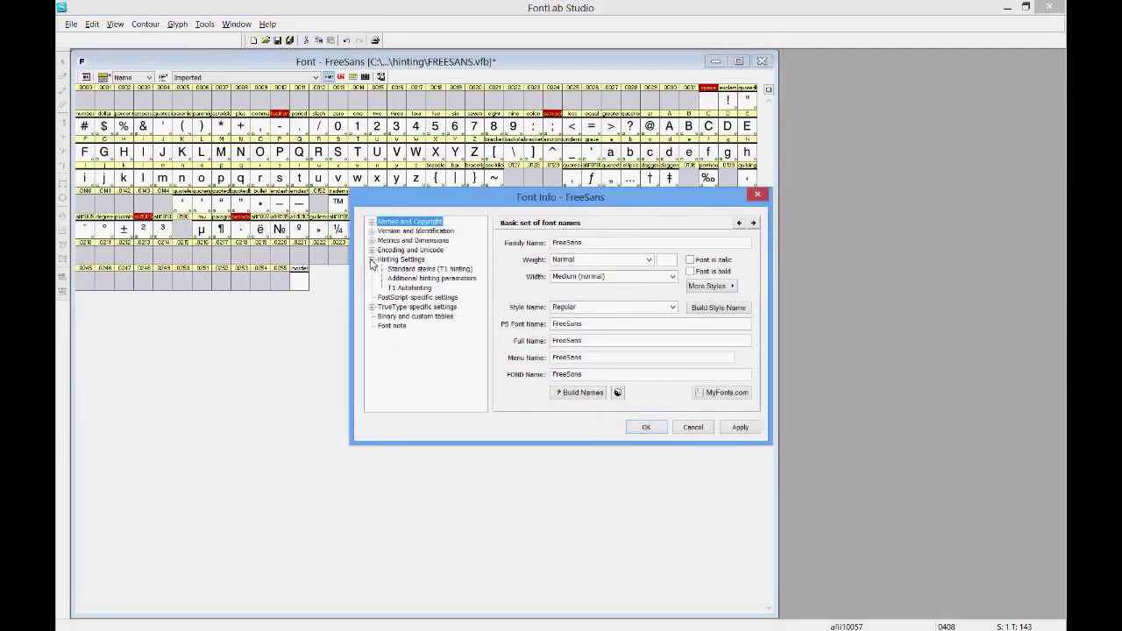
left_click(371, 260)
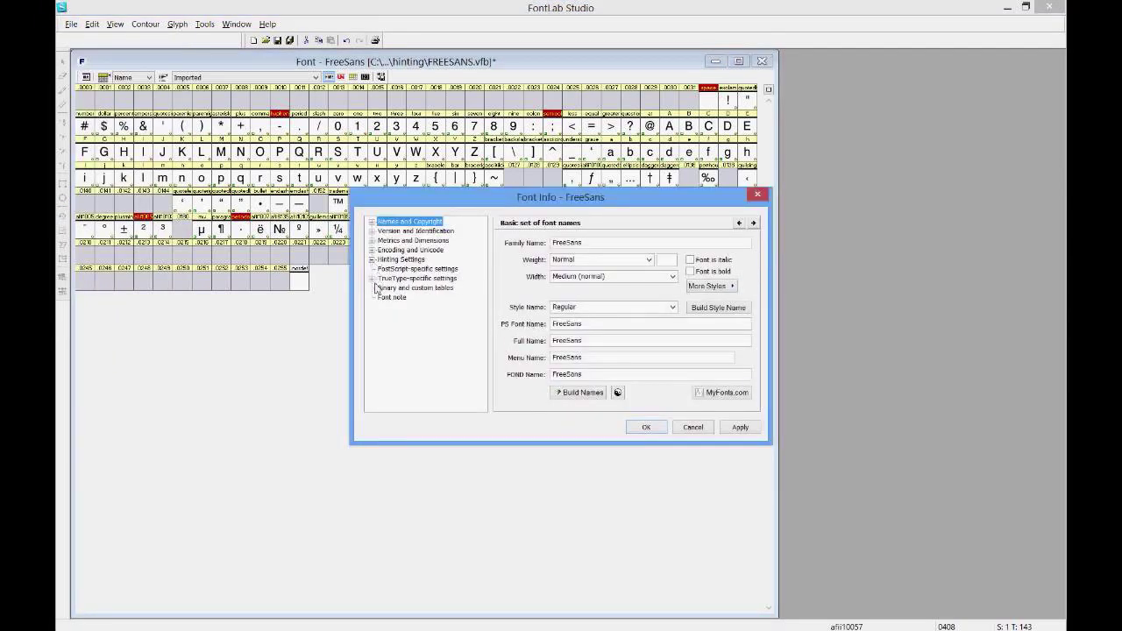
left_click(372, 278)
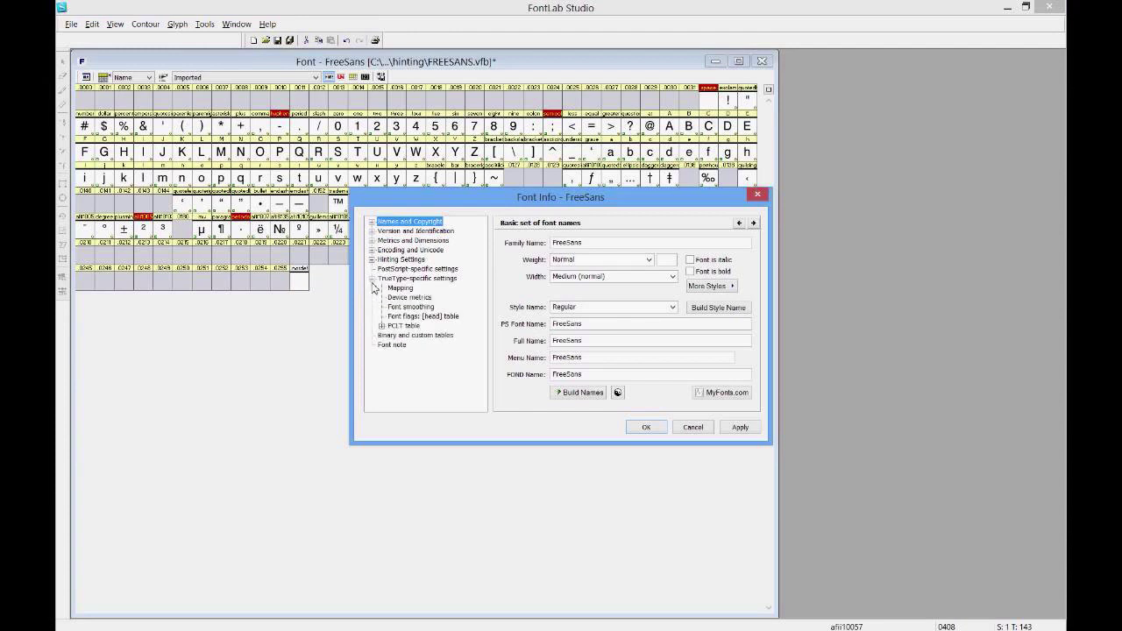
left_click(418, 301)
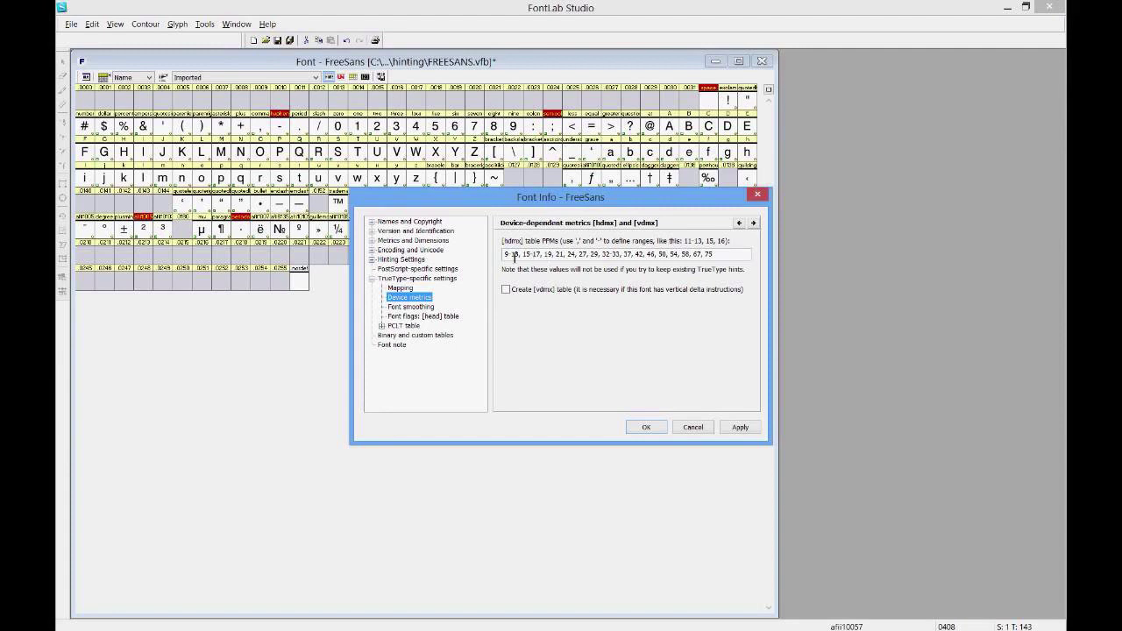
left_click_drag(514, 257, 710, 257)
key("BackSpace")
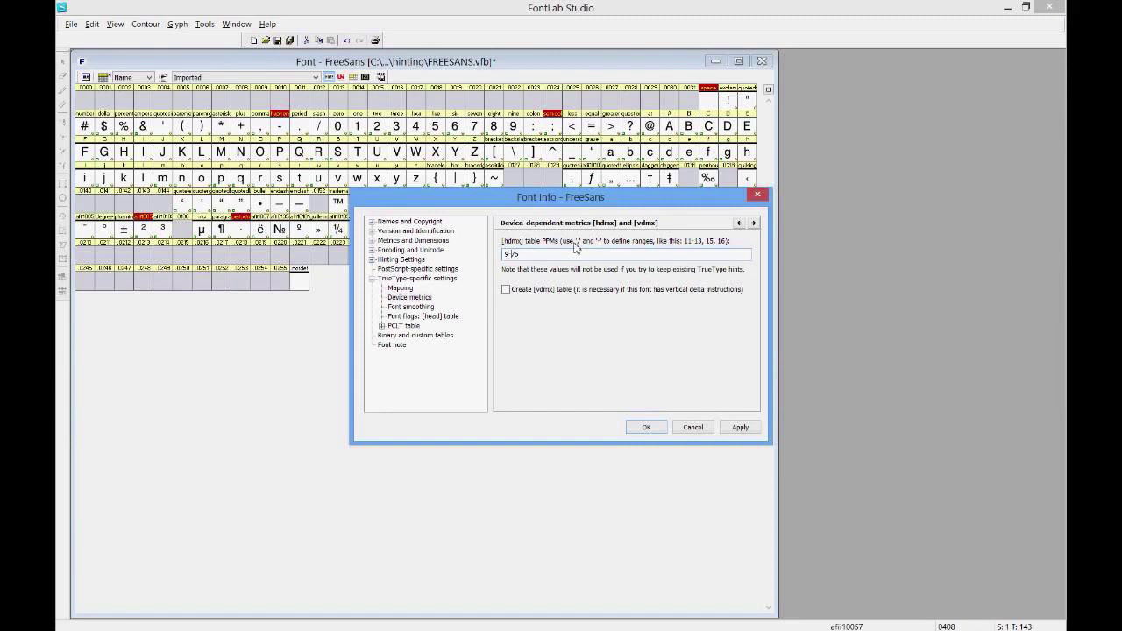
type("-")
Step: Check the [head] table settings, return to the device metrics and cancel the Font Info changes
left_click(406, 318)
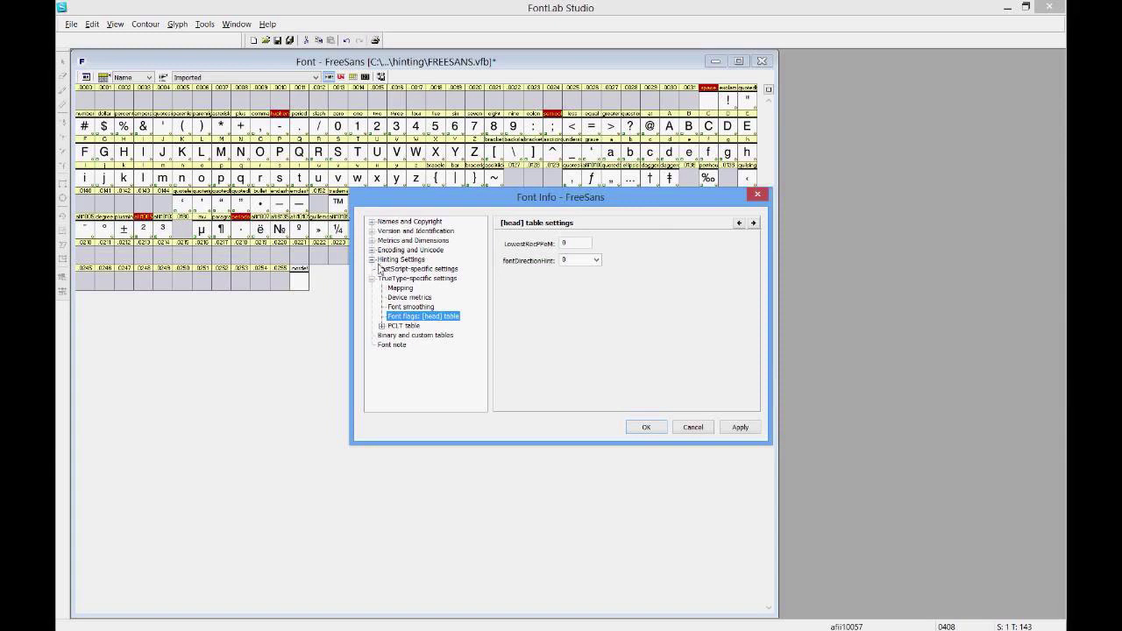
left_click(401, 299)
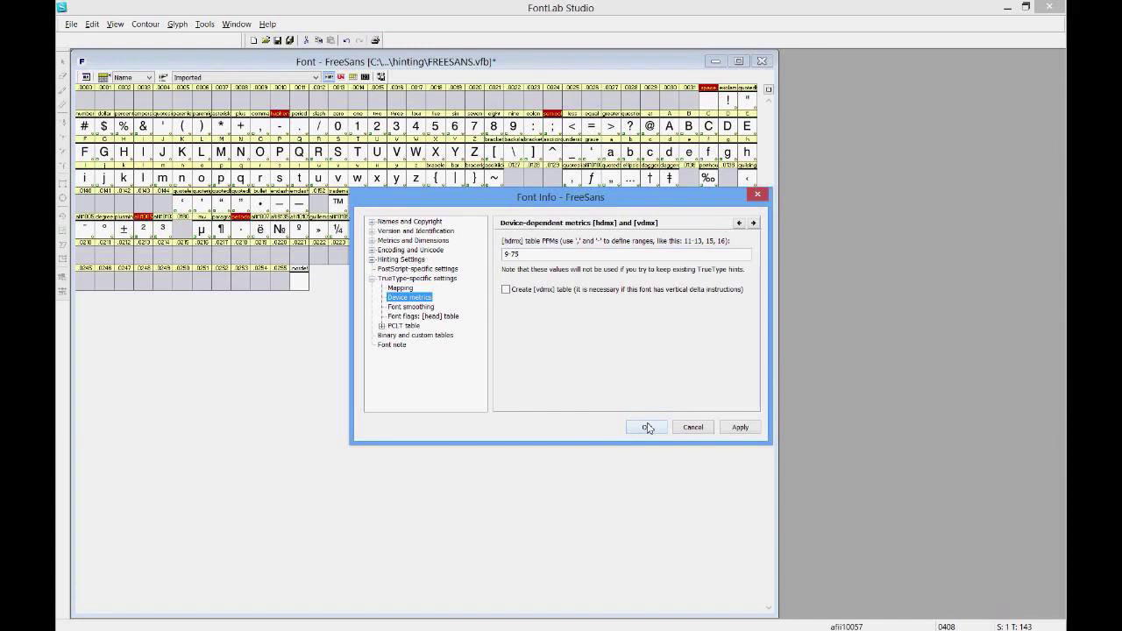
left_click(702, 433)
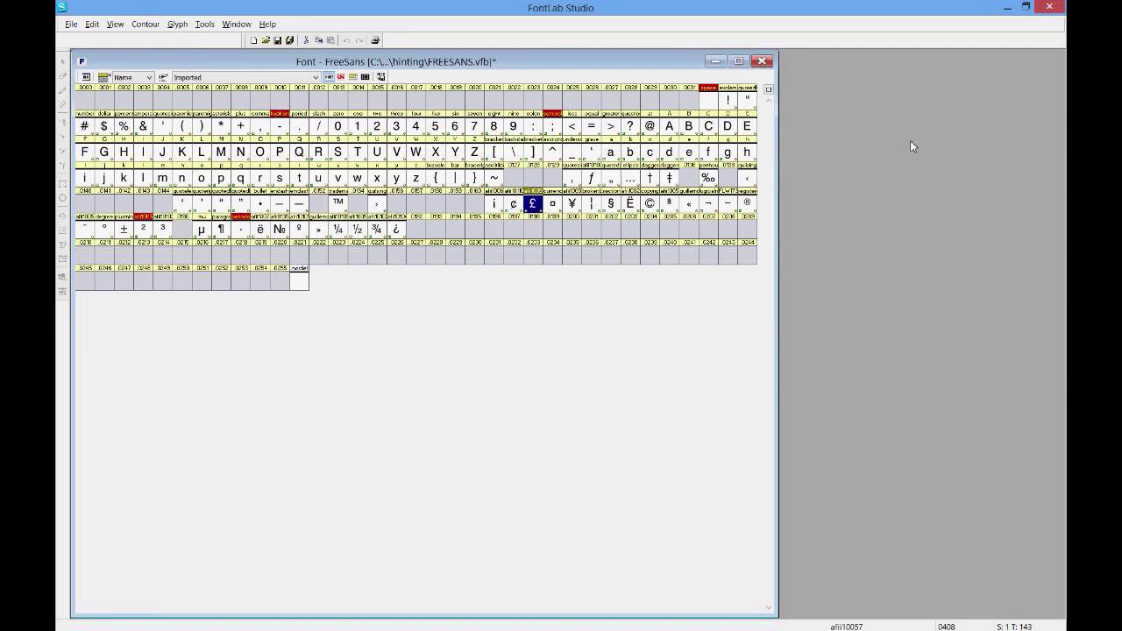
mouse_move(2, 629)
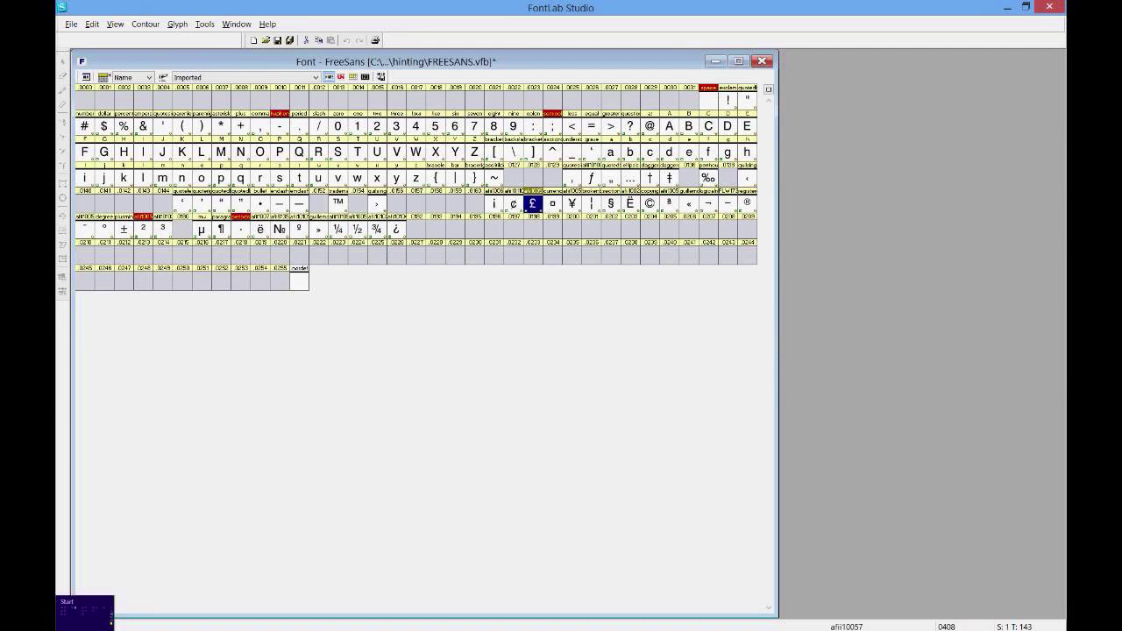